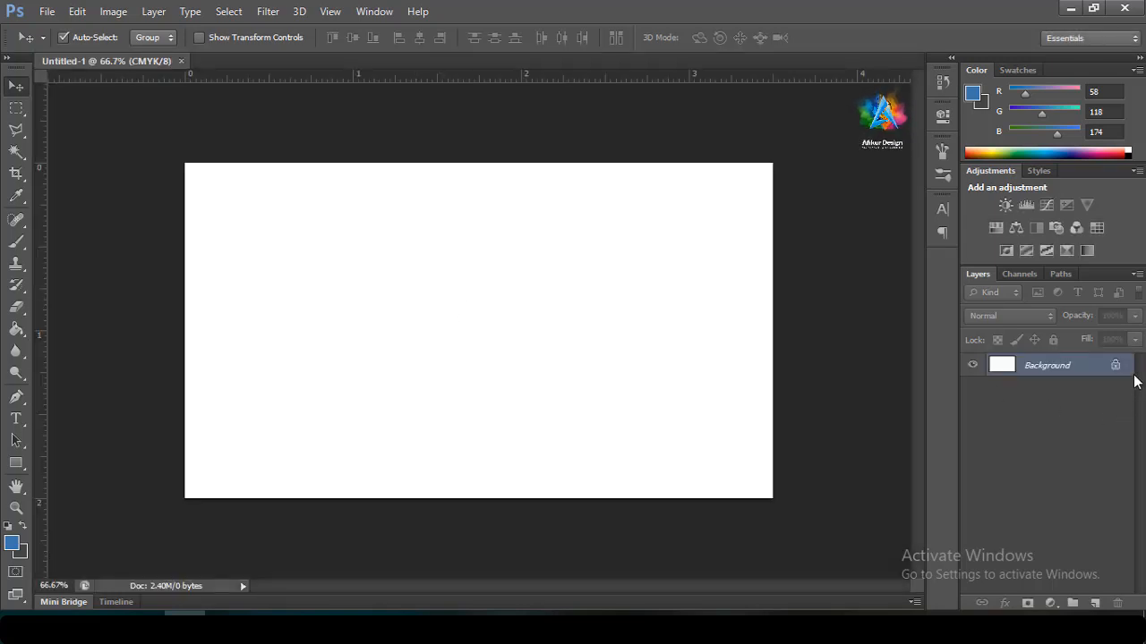
# Convert the locked Background into Layer 0 and fill it with the background colour
pyautogui.doubleClick(1115, 370)
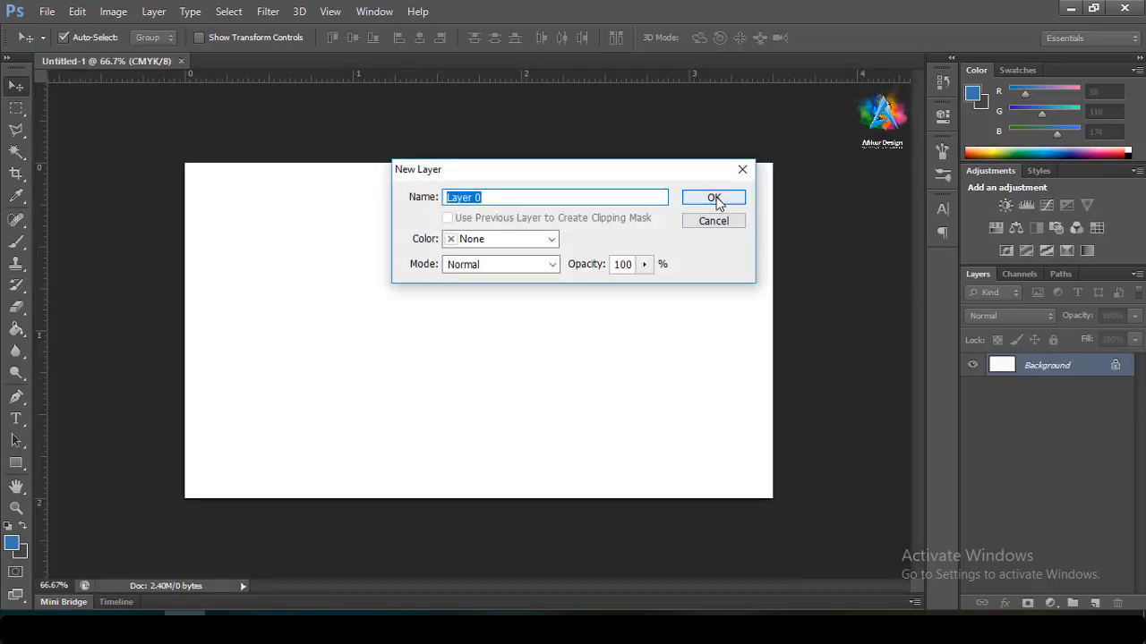
pyautogui.click(713, 197)
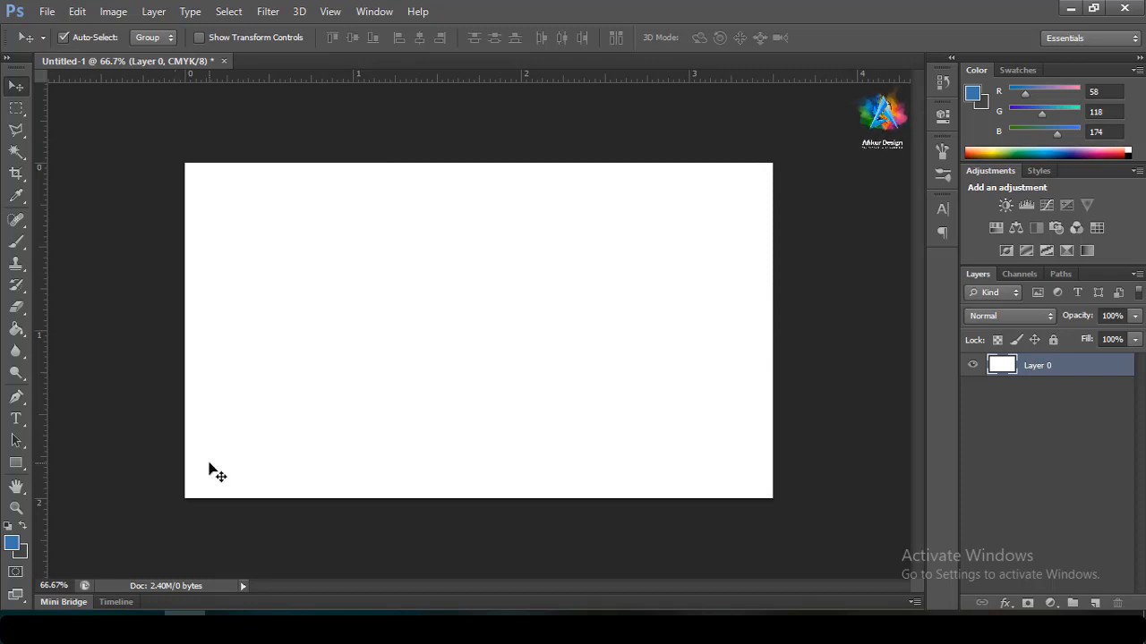
pyautogui.hotkey('ctrl', 'BackSpace')
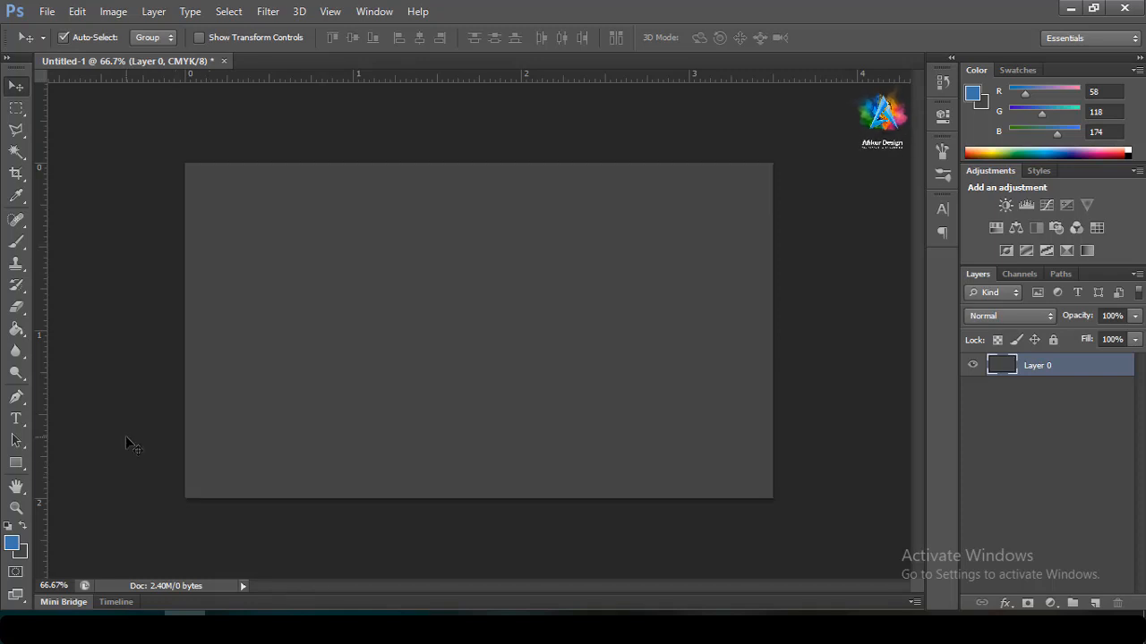
# Choose a dark blue background colour and fill Layer 0 with it
pyautogui.click(22, 553)
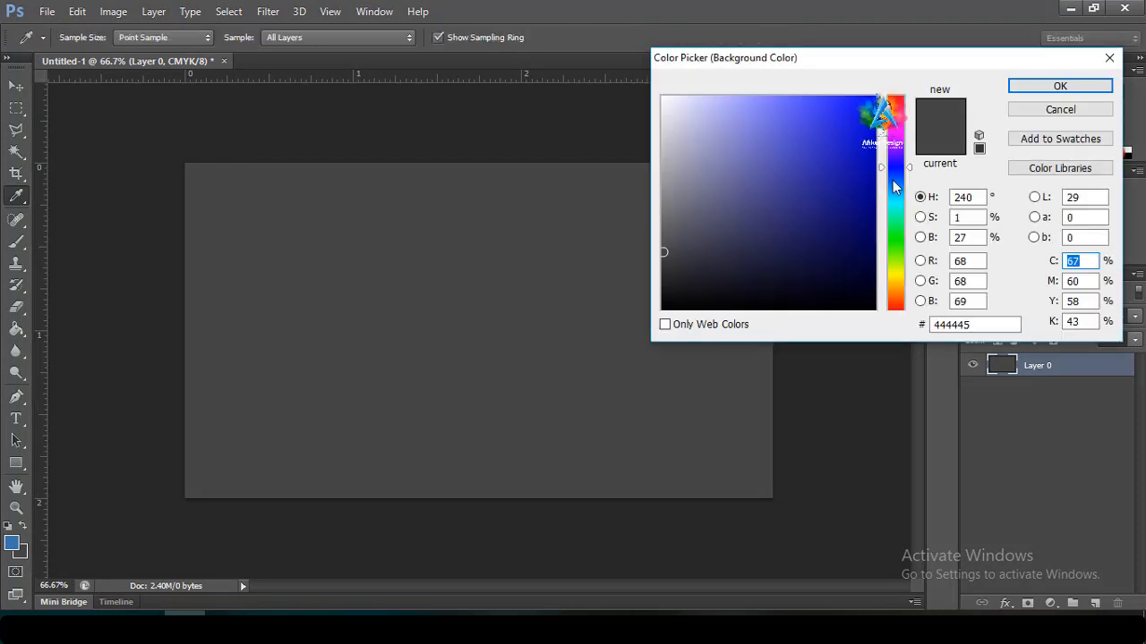
pyautogui.click(897, 189)
pyautogui.click(872, 229)
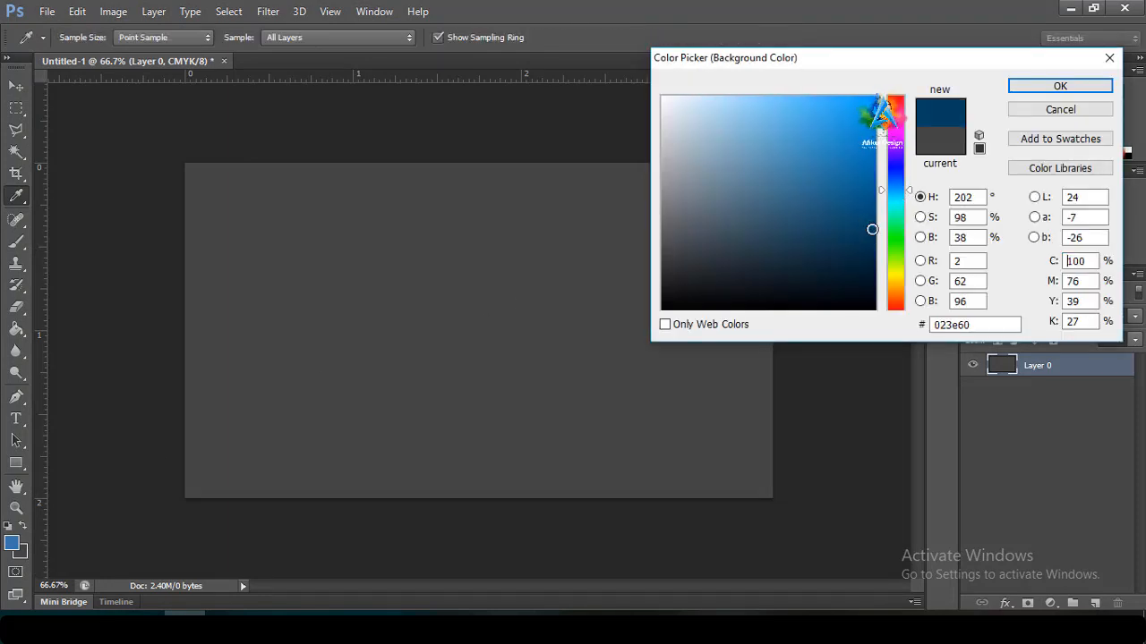
pyautogui.click(1060, 86)
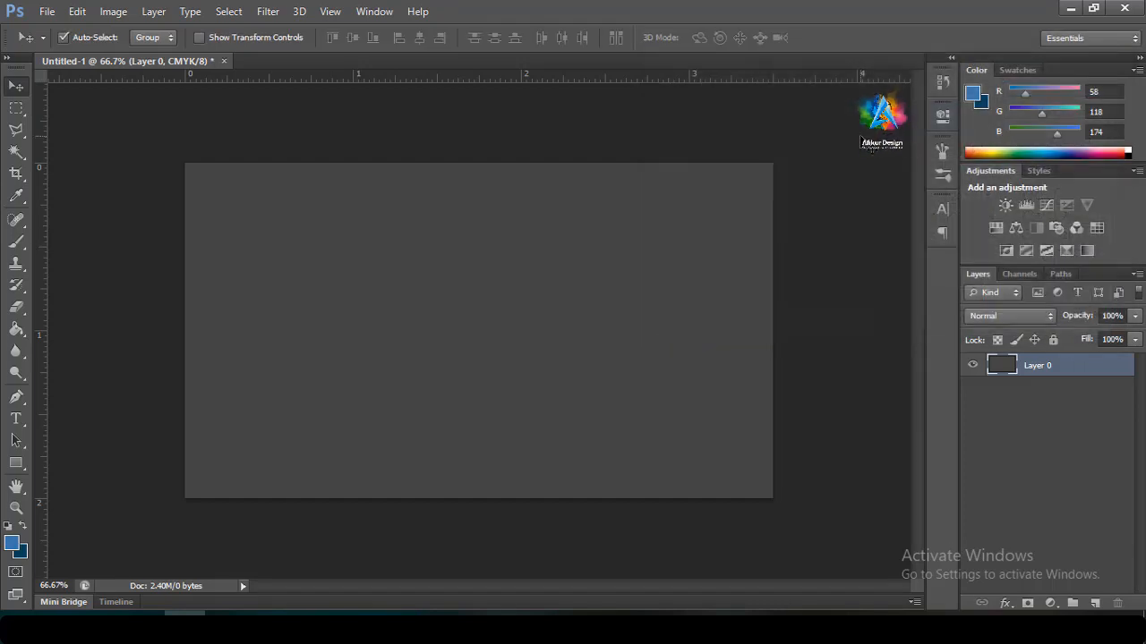
pyautogui.hotkey('ctrl', 'BackSpace')
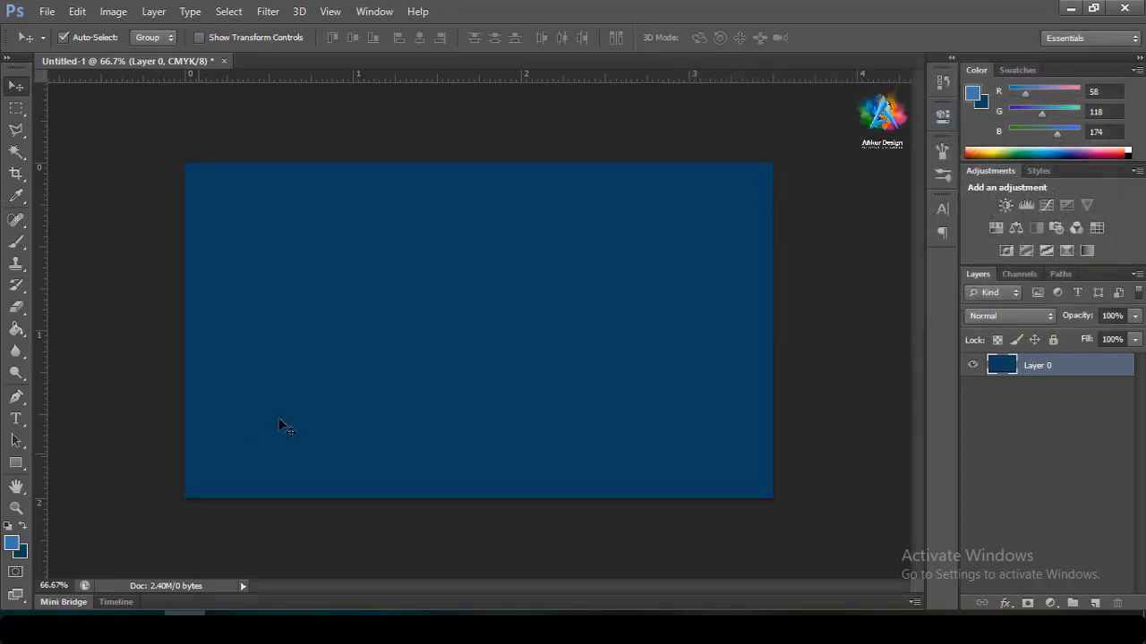
# Darken the background colour to navy #072b35 and refill Layer 0 with it
pyautogui.click(20, 551)
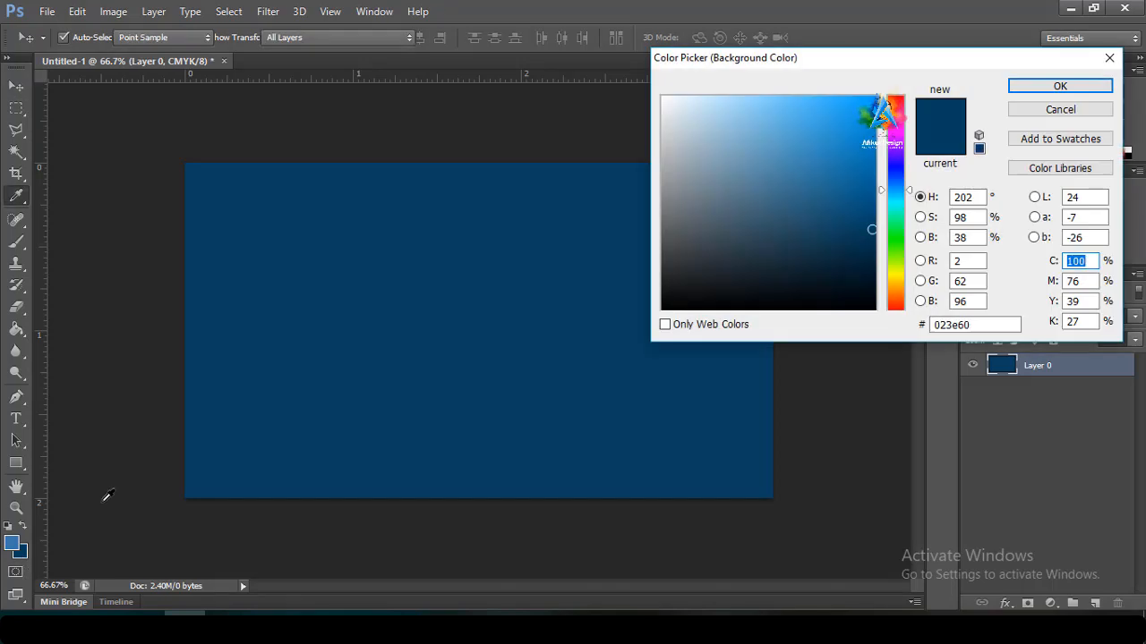
pyautogui.click(874, 236)
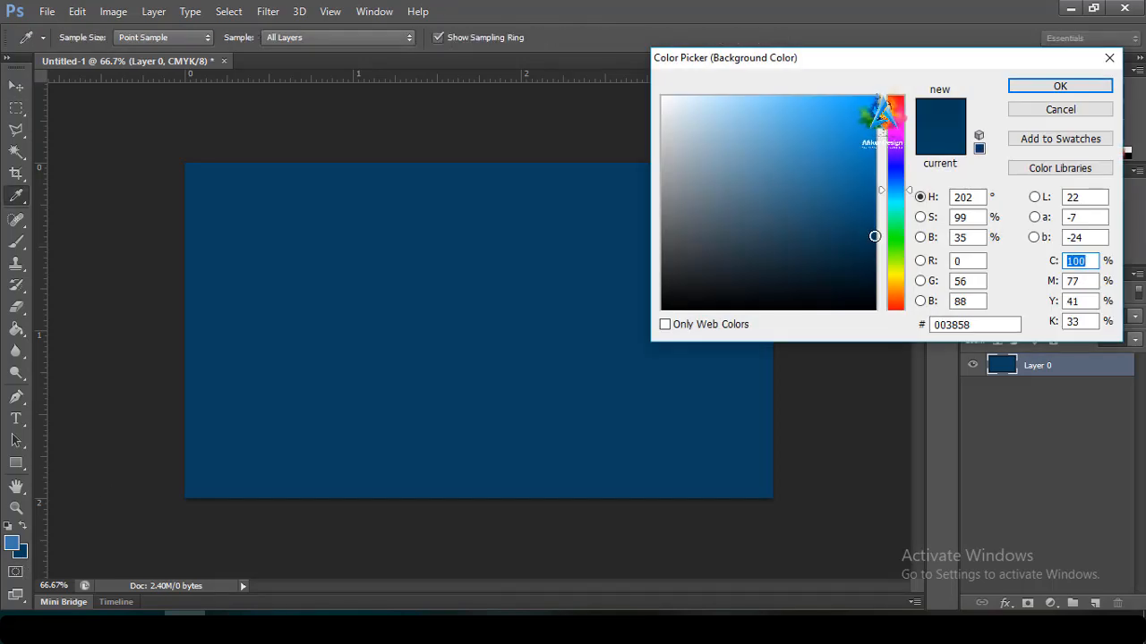
pyautogui.moveTo(899, 190); pyautogui.dragTo(902, 201)
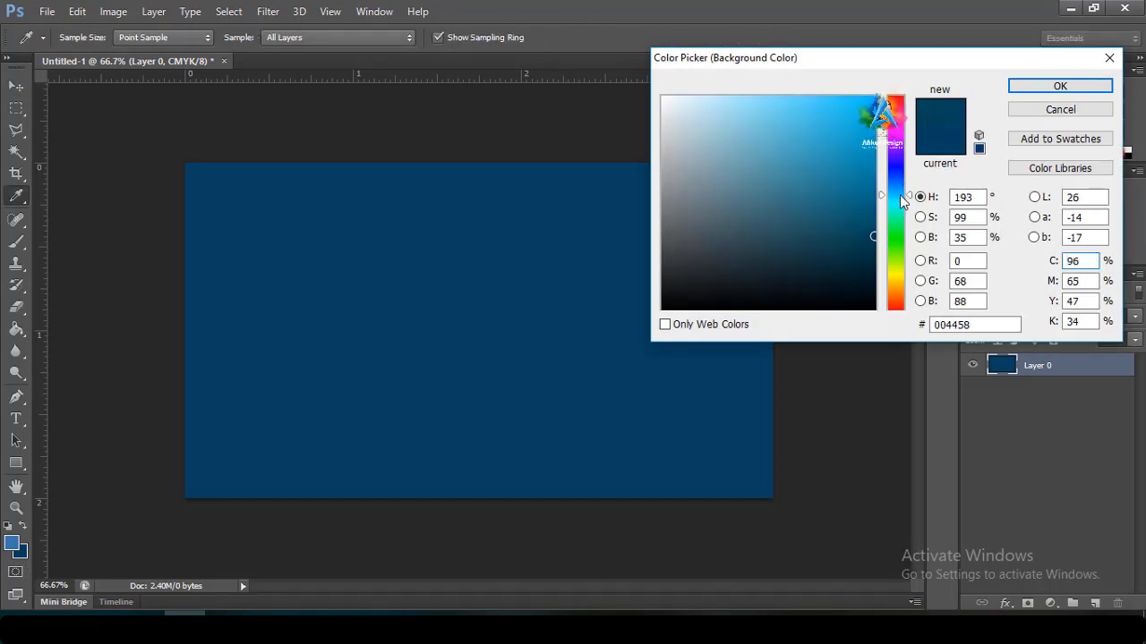
pyautogui.click(1054, 84)
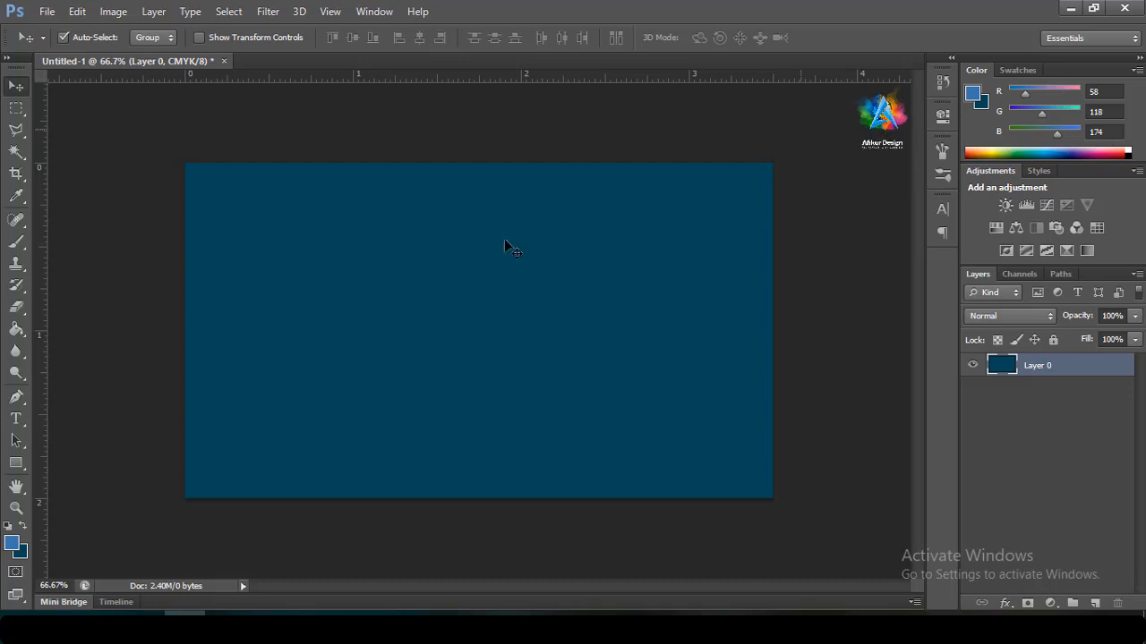
pyautogui.click(26, 550)
pyautogui.moveTo(862, 261); pyautogui.dragTo(847, 266)
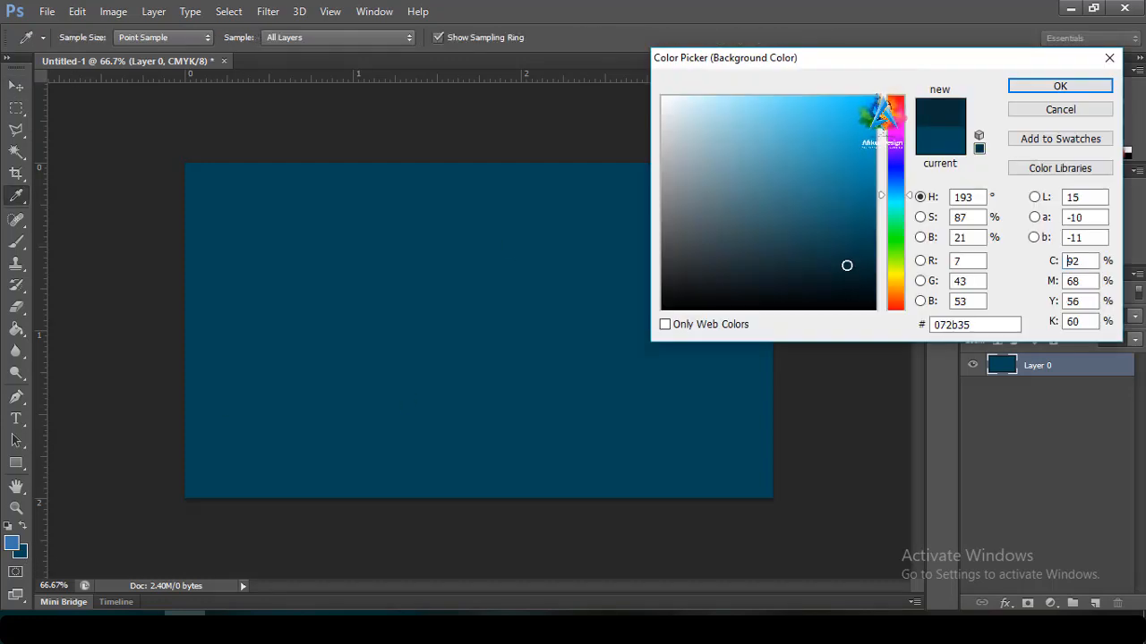
pyautogui.click(1042, 88)
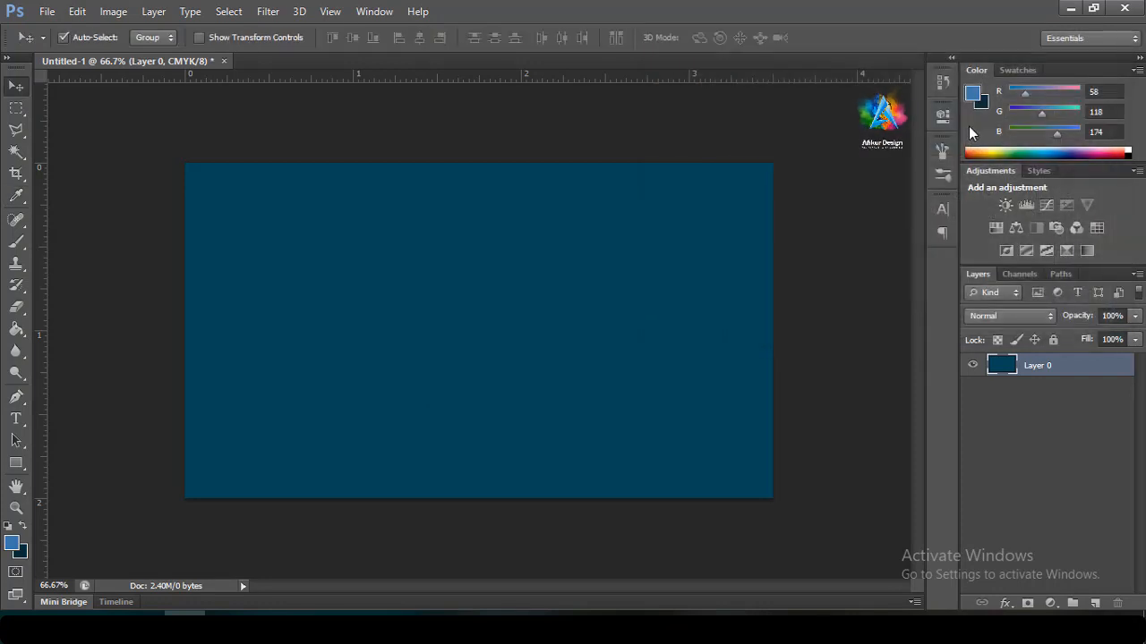
pyautogui.hotkey('ctrl', 'BackSpace')
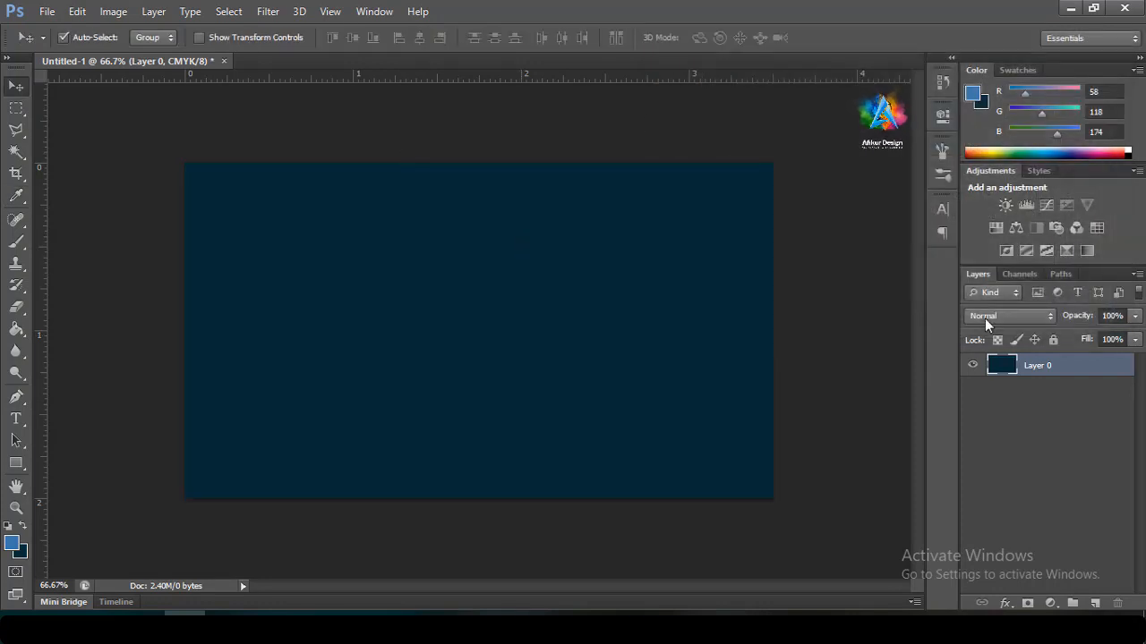
# Set the pasteboard around the canvas to Light Gray
pyautogui.rightClick(830, 225)
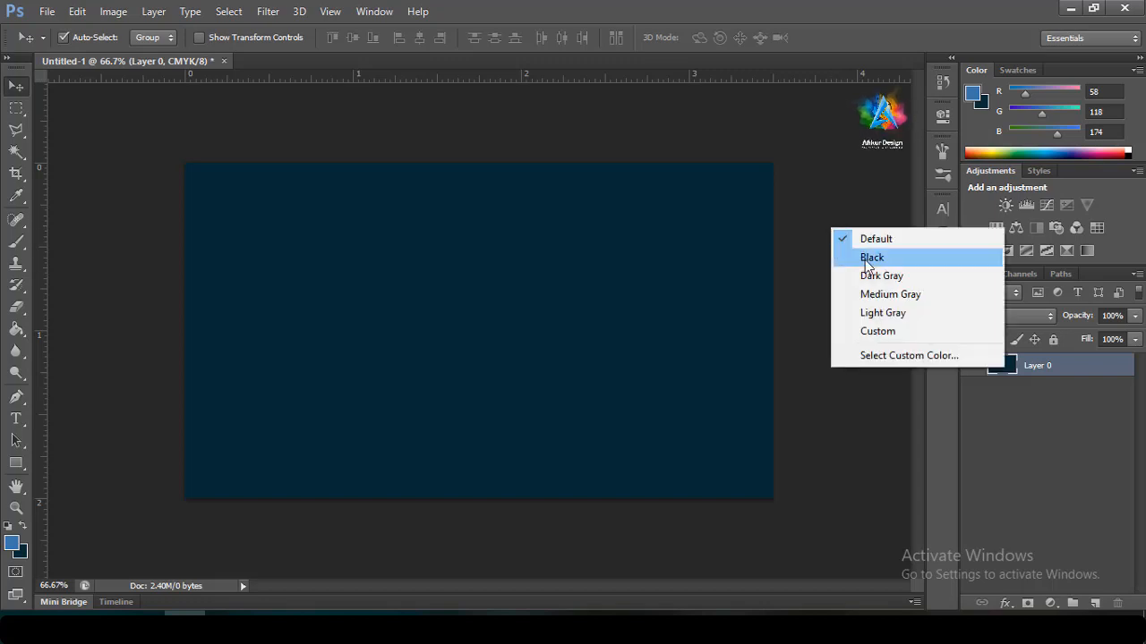
pyautogui.click(883, 314)
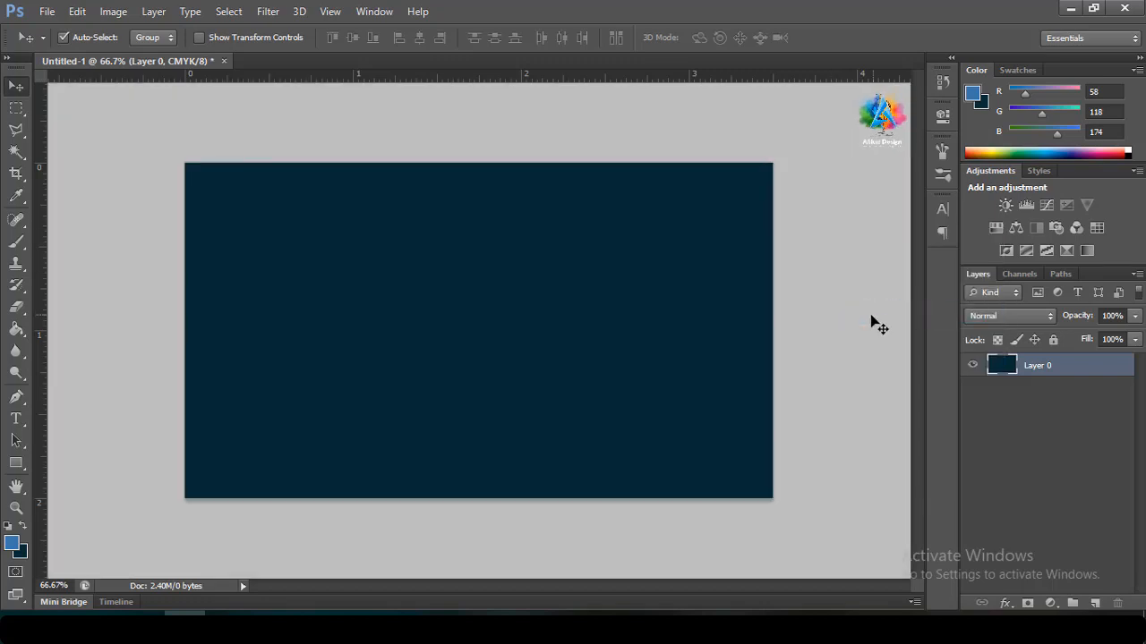
pyautogui.click(40, 11)
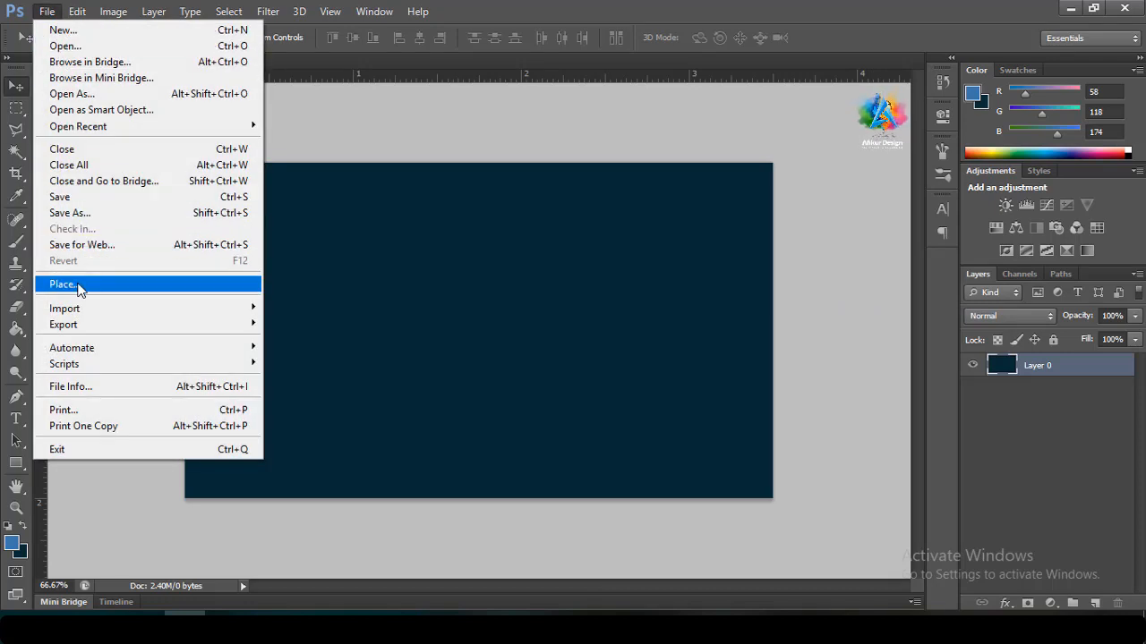
# Place the Afikur Design White logo from the Desktop, then cancel this first attempt
pyautogui.click(89, 285)
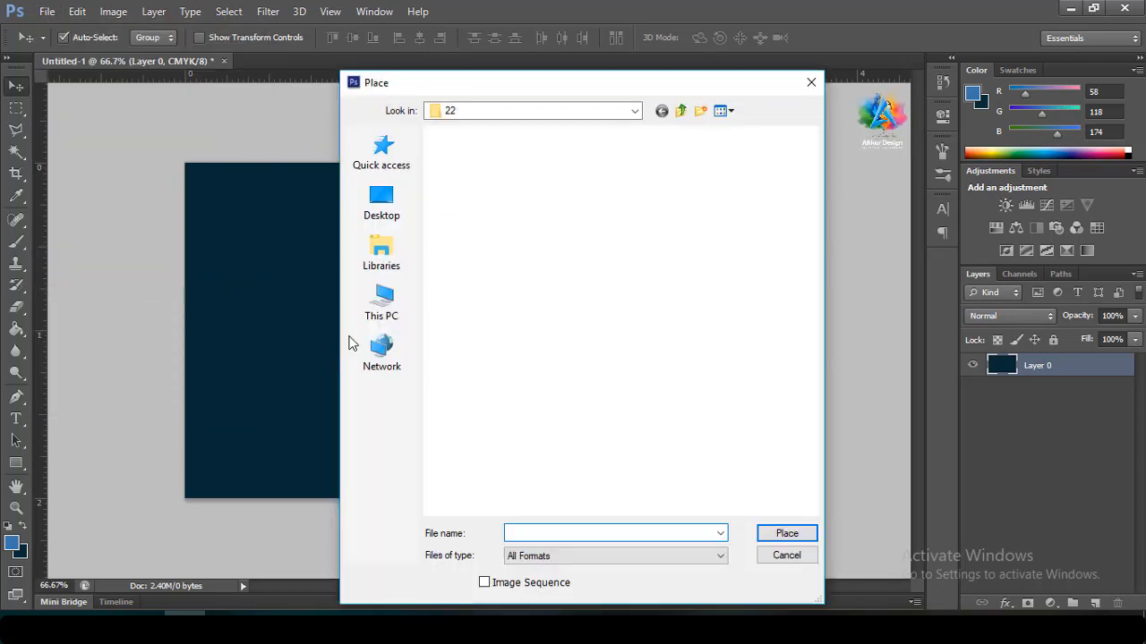
pyautogui.click(395, 207)
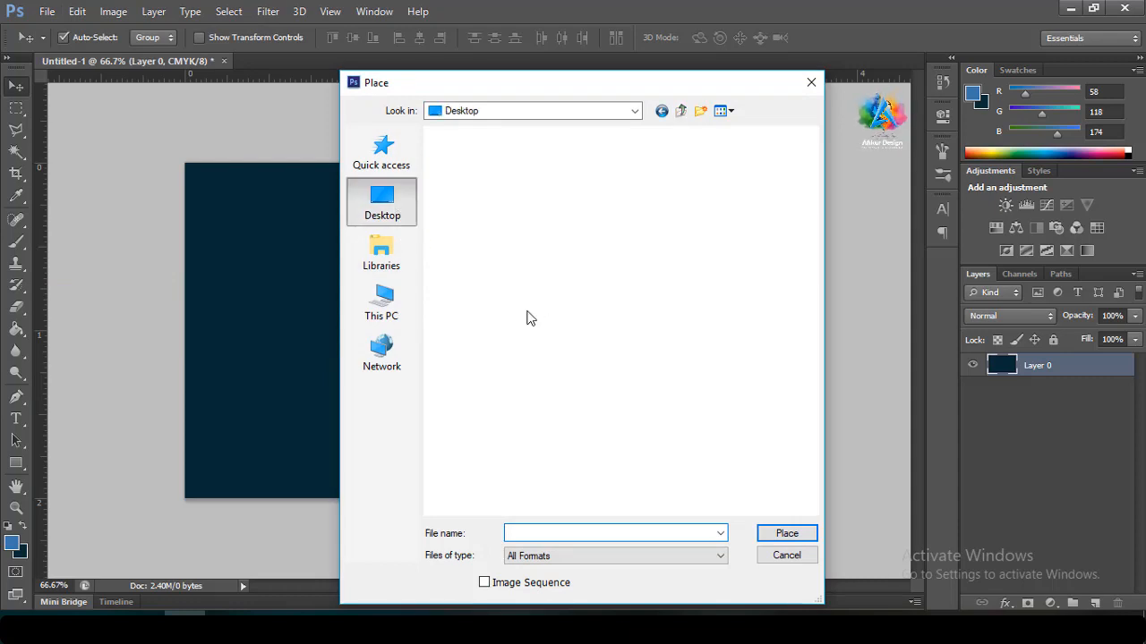
pyautogui.scroll(-5, 565, 334)
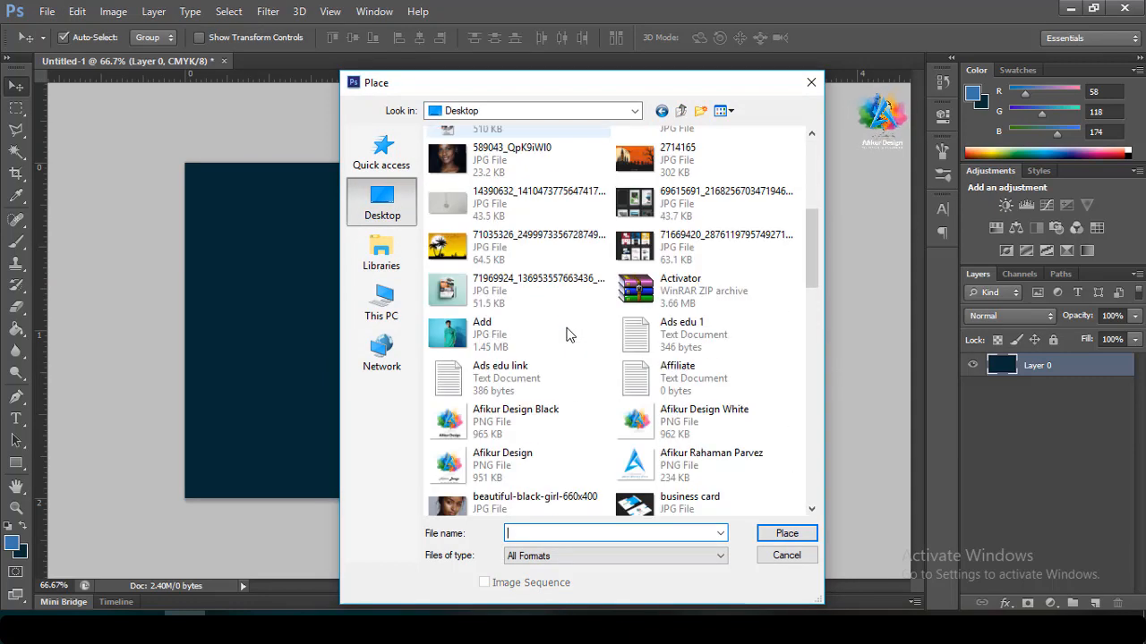
pyautogui.doubleClick(687, 315)
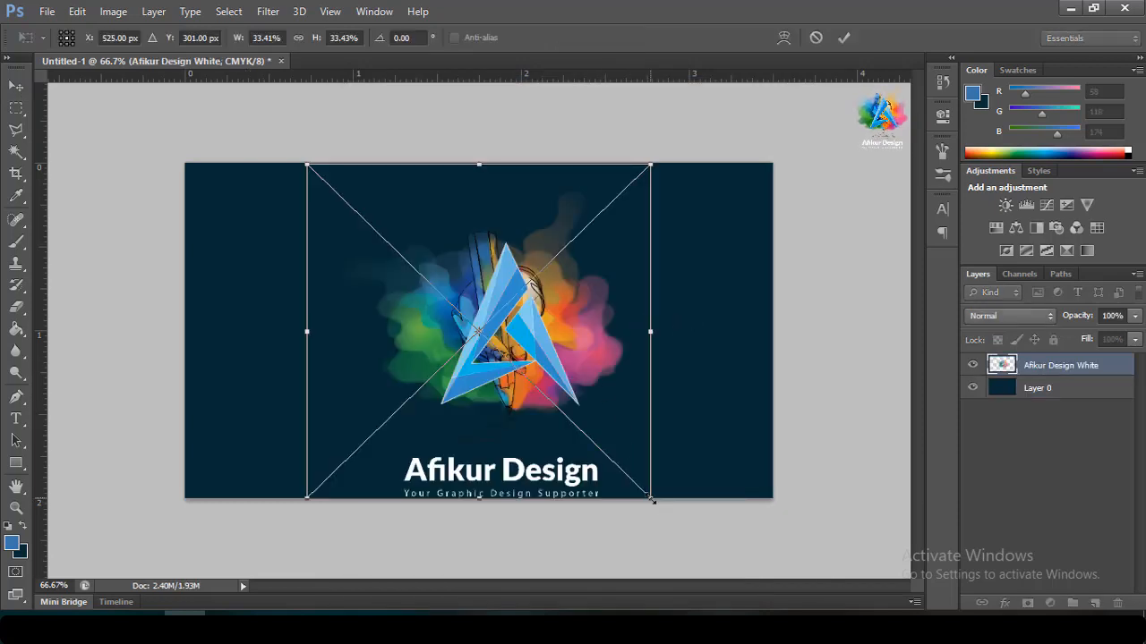
pyautogui.moveTo(651, 498); pyautogui.dragTo(592, 459)
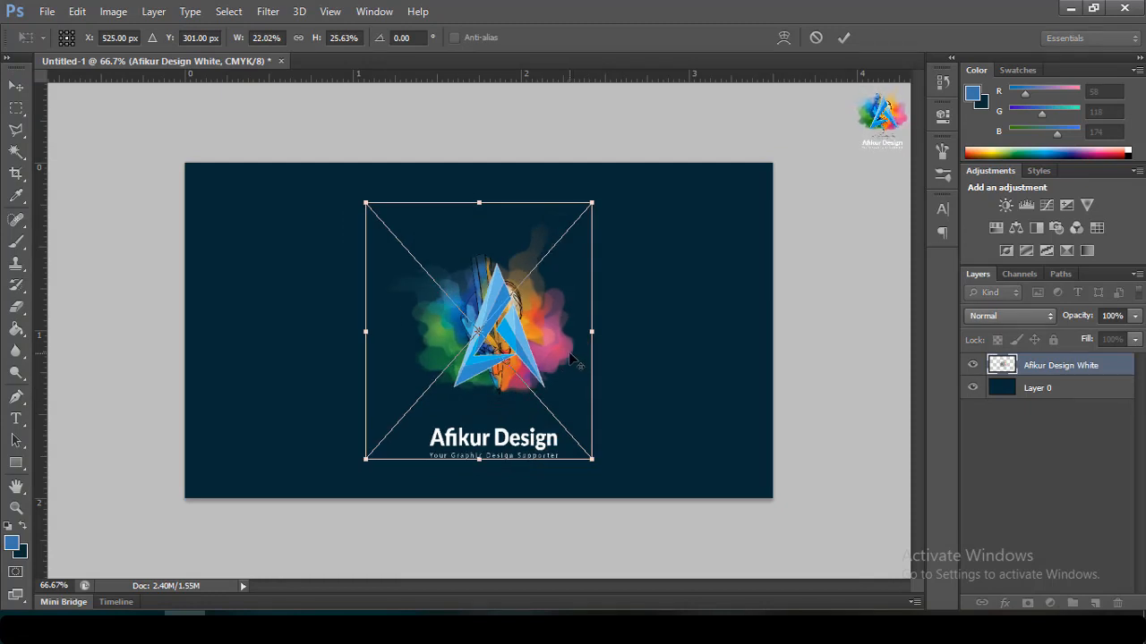
pyautogui.click(814, 38)
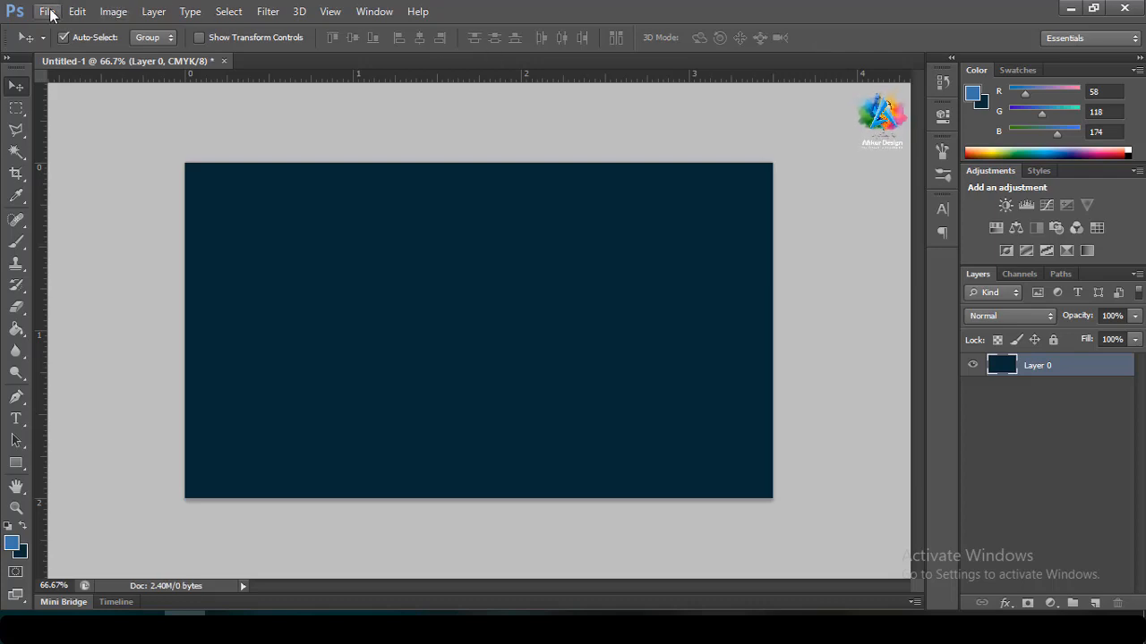
# Place the Afikur Design White logo again, scaled to about 18% just above centre, and commit
pyautogui.click(45, 11)
pyautogui.click(83, 285)
pyautogui.scroll(-5, 667, 376)
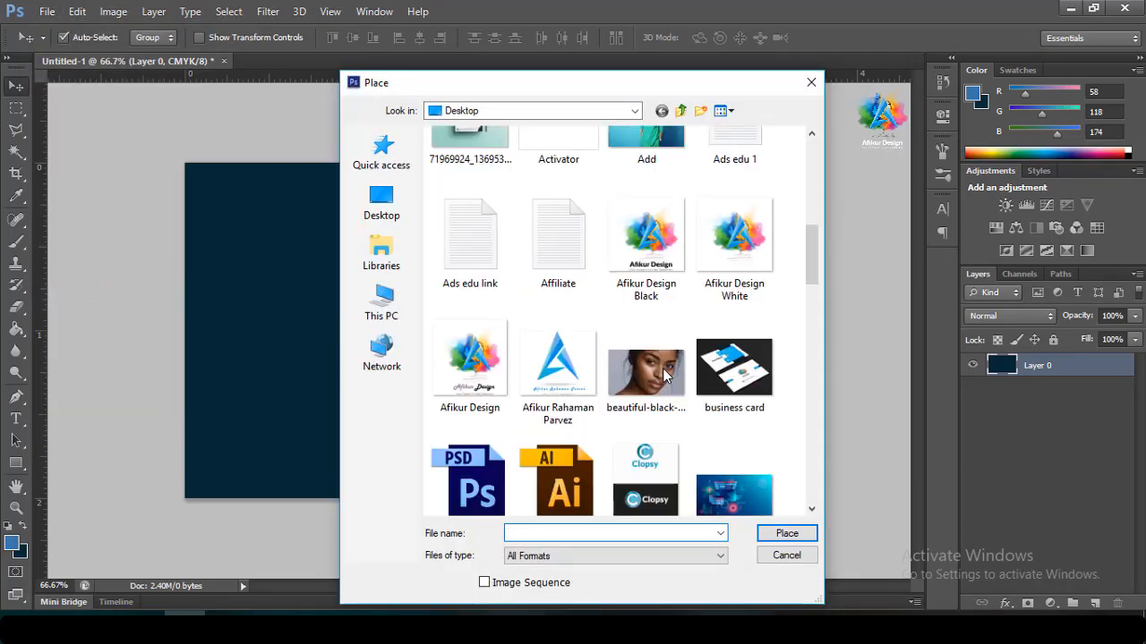
pyautogui.doubleClick(713, 253)
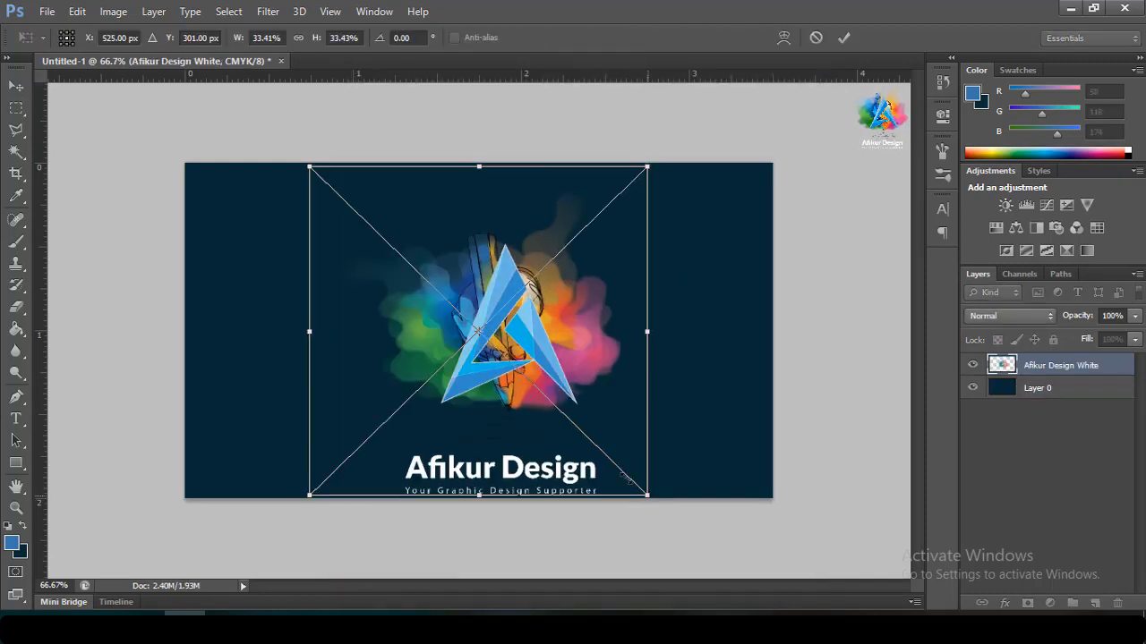
pyautogui.moveTo(650, 500); pyautogui.dragTo(543, 395)
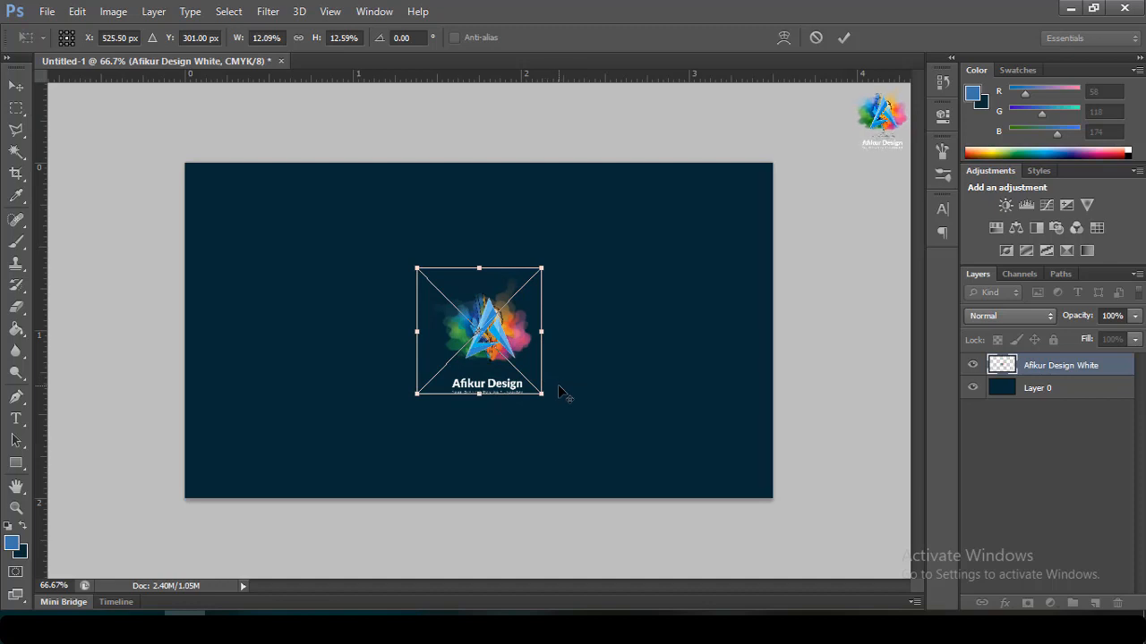
pyautogui.moveTo(491, 368); pyautogui.dragTo(504, 342)
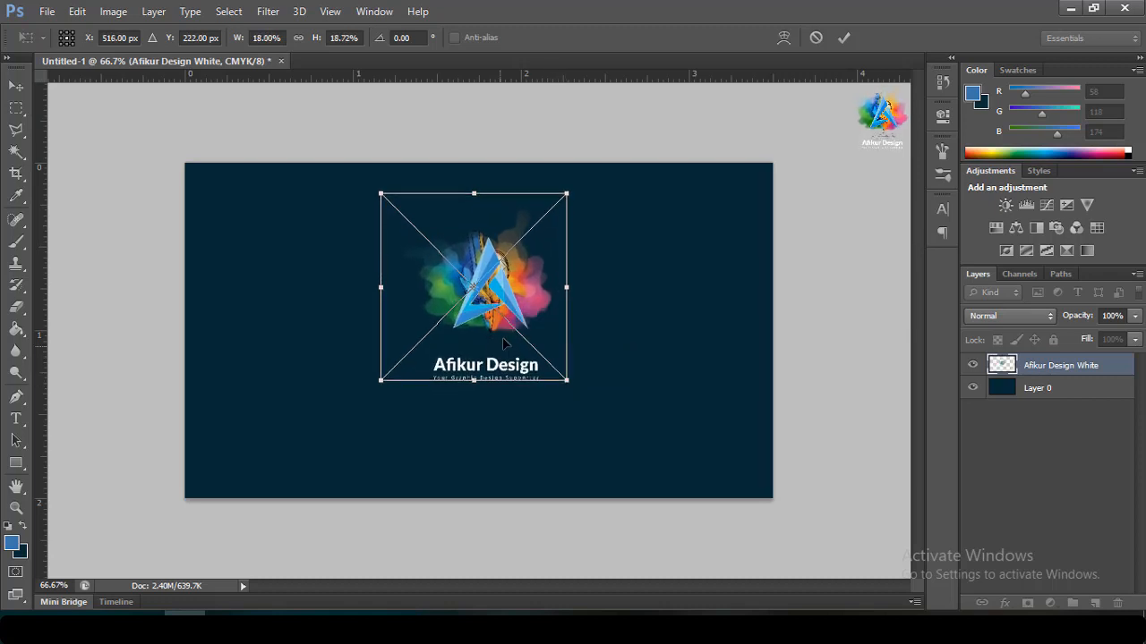
pyautogui.click(841, 40)
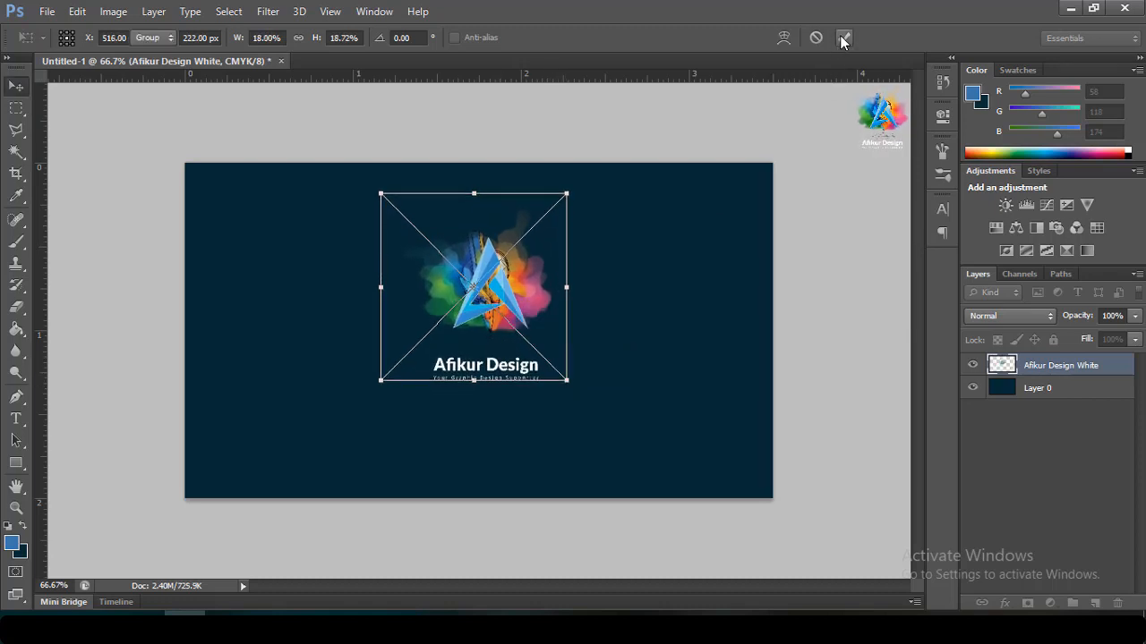
pyautogui.click(46, 12)
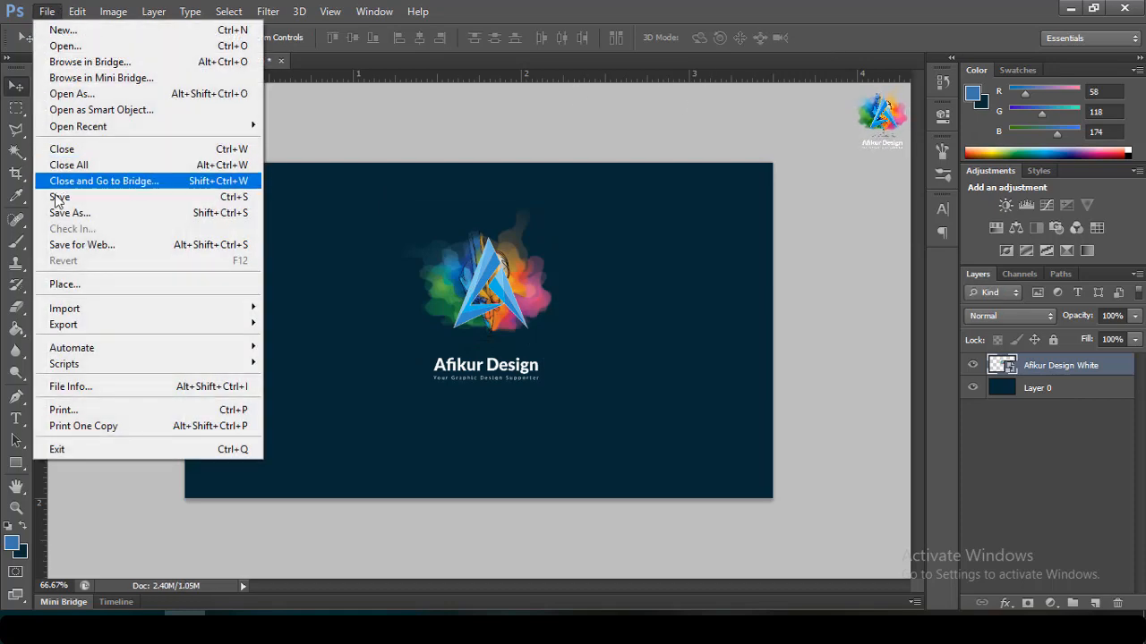
# Place the web globe image from the Icon folder, shrunk to a tiny size
pyautogui.click(77, 284)
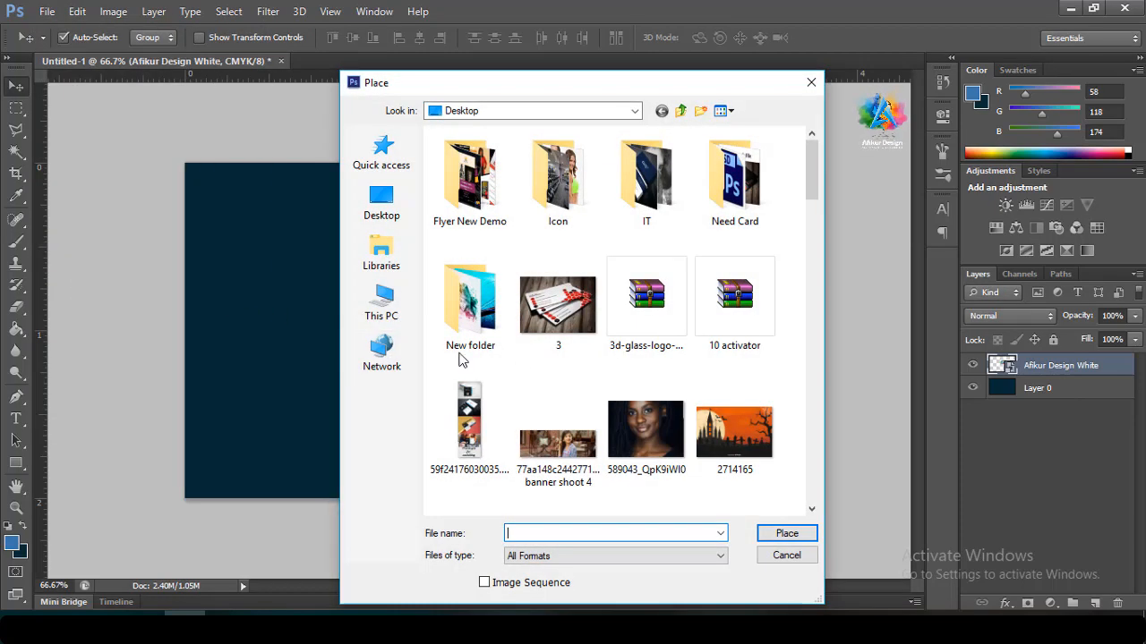
pyautogui.doubleClick(542, 194)
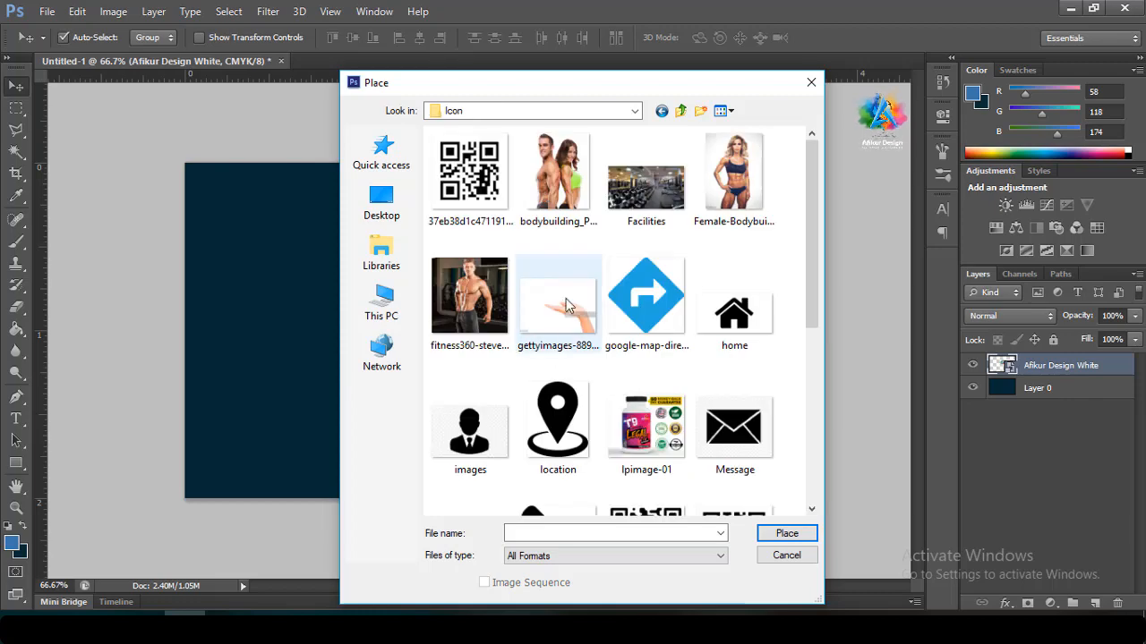
pyautogui.scroll(-5, 566, 349)
pyautogui.doubleClick(471, 433)
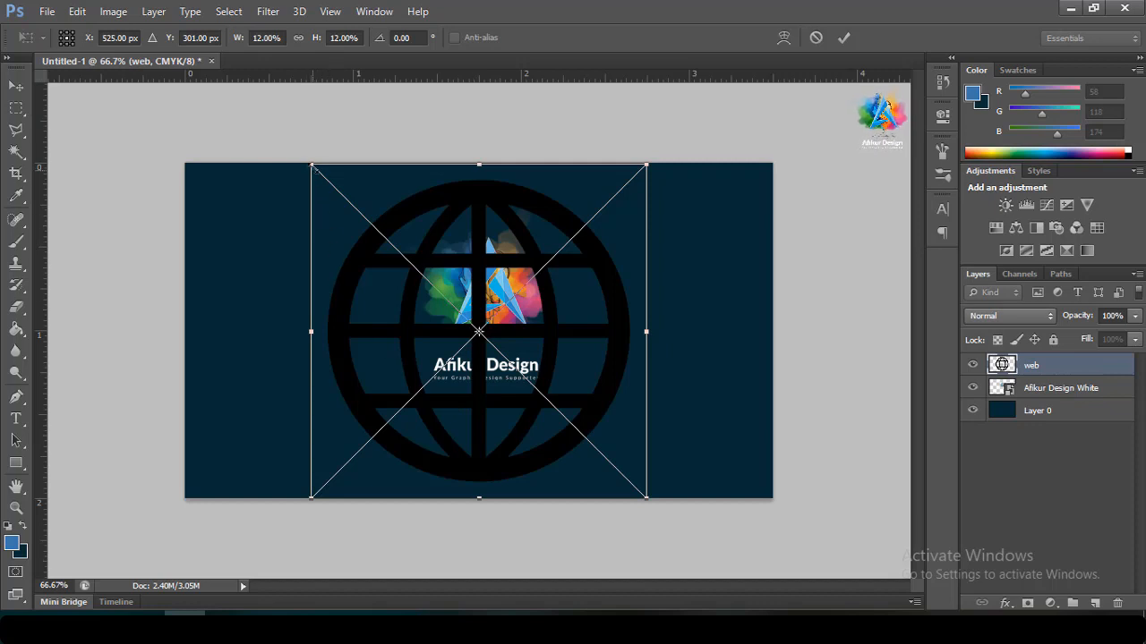
pyautogui.moveTo(310, 164); pyautogui.dragTo(451, 341)
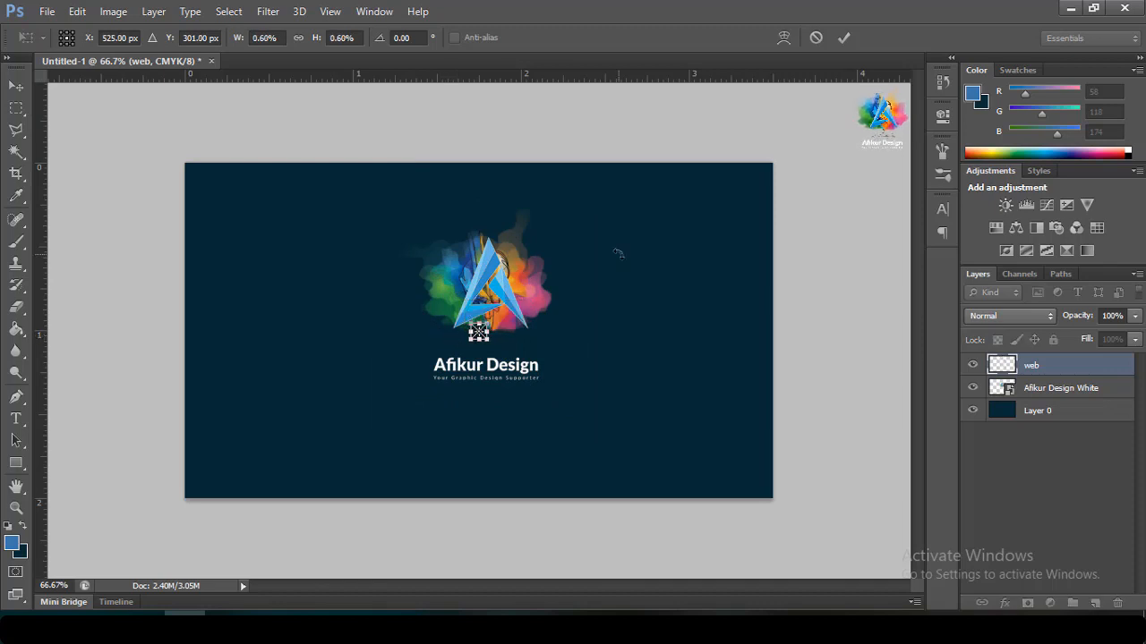
pyautogui.click(843, 38)
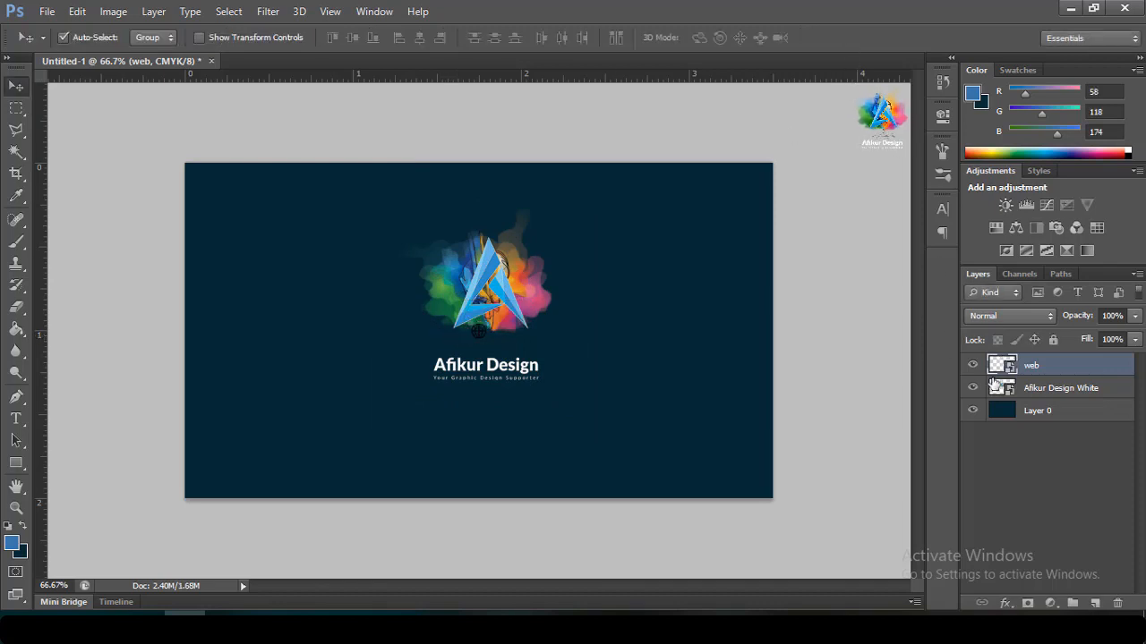
# Rasterize the web layer and load the globe's pixels as a selection
pyautogui.rightClick(1038, 367)
pyautogui.click(747, 236)
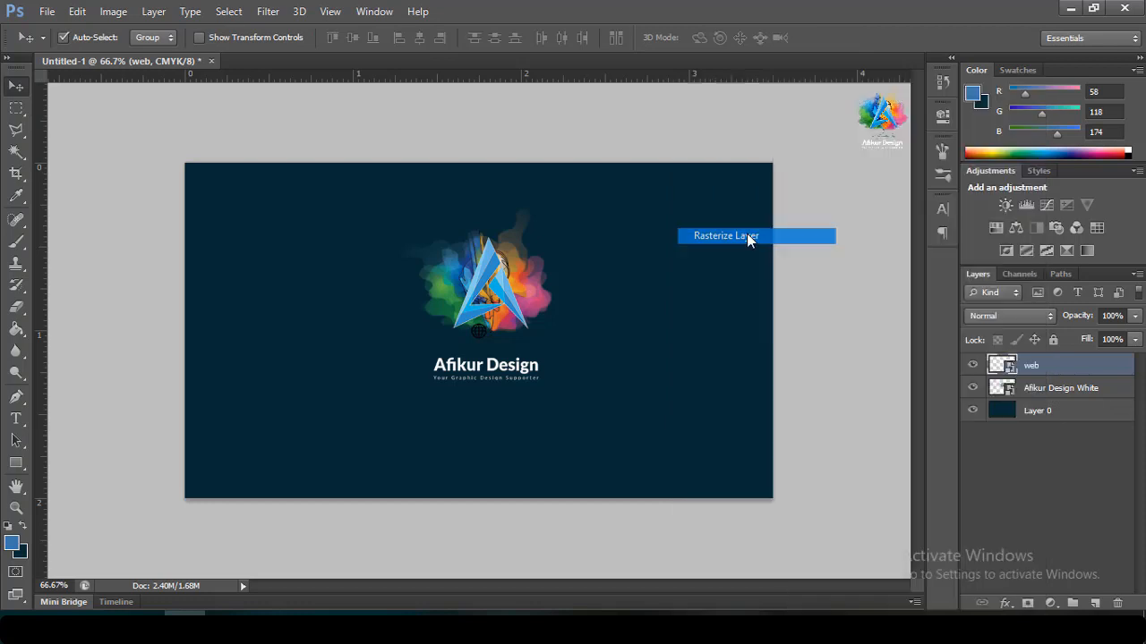
pyautogui.keyDown('ctrl'); pyautogui.click(1008, 368); pyautogui.keyUp('ctrl')
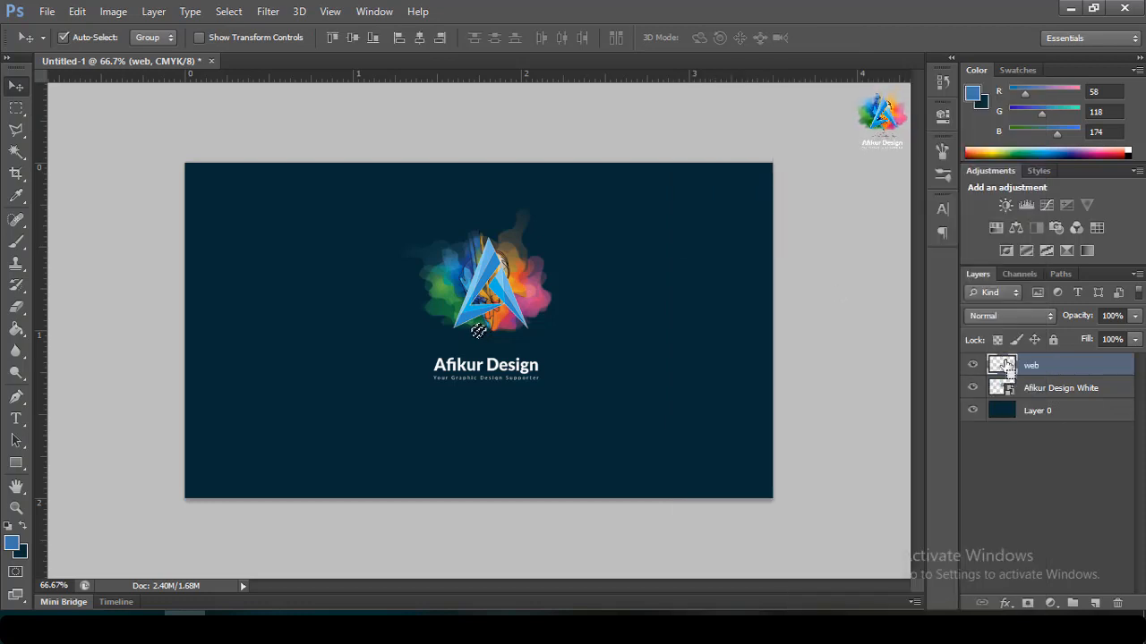
# Set the foreground colour to white and nudge the globe down and to the left
pyautogui.click(12, 543)
pyautogui.click(662, 95)
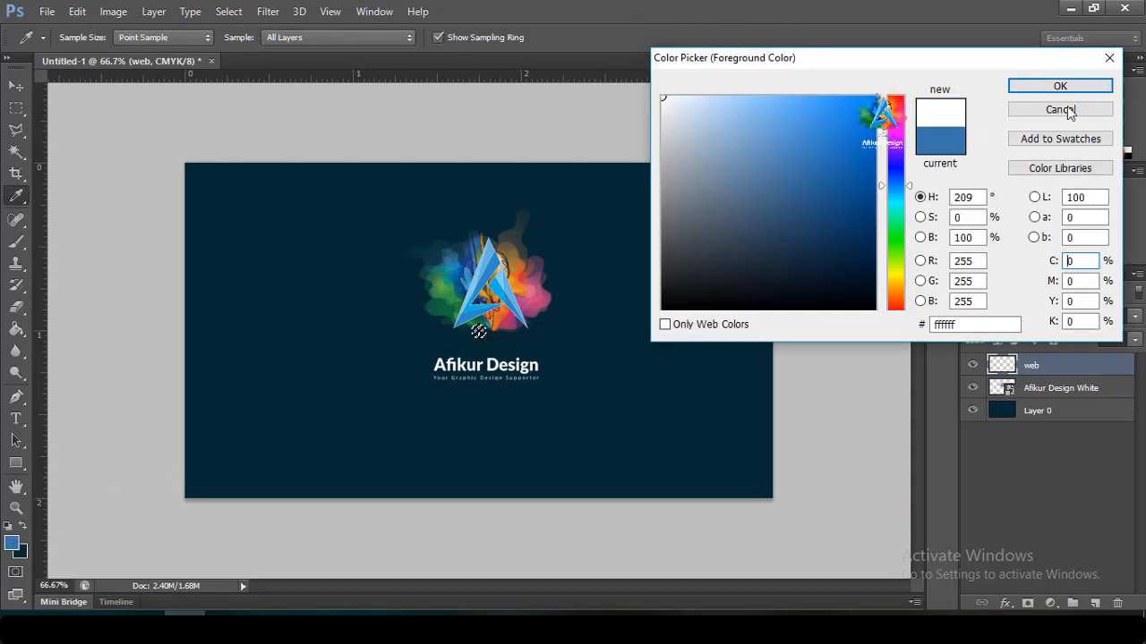
pyautogui.click(1060, 86)
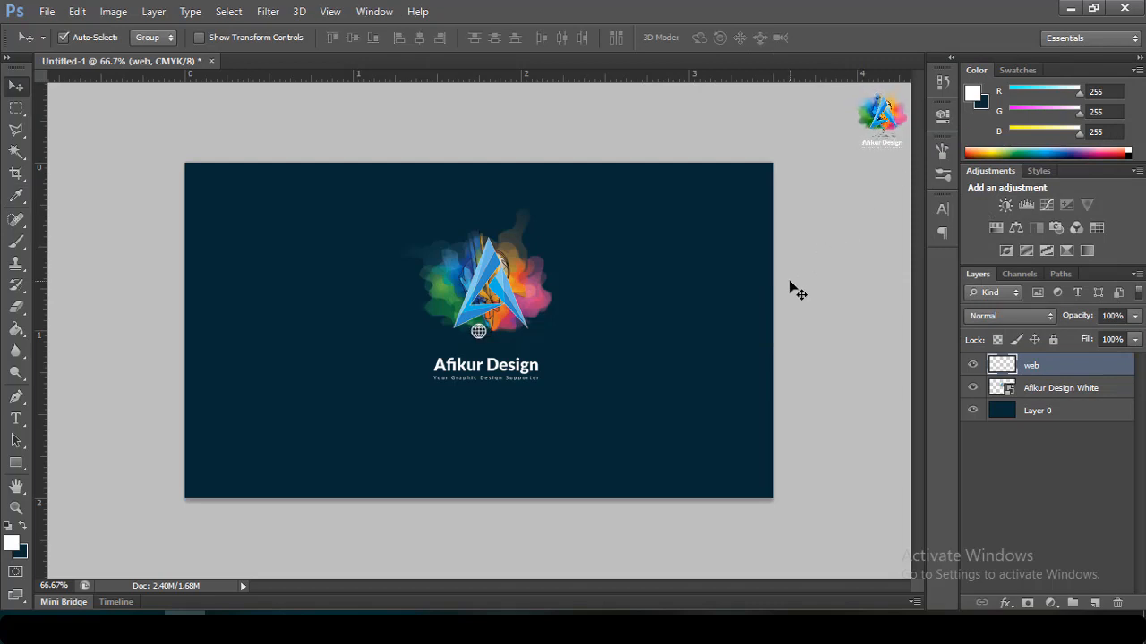
pyautogui.press('Down')
pyautogui.press('Down')
pyautogui.press('Down')
pyautogui.press('Down')
pyautogui.press('Down')
pyautogui.press('Down')
pyautogui.press('Down')
pyautogui.press('Down')
pyautogui.press('Down')
pyautogui.press('Down')
pyautogui.press('Down')
pyautogui.press('Down')
pyautogui.press('Down')
pyautogui.press('Down')
pyautogui.press('Down')
pyautogui.press('Down')
pyautogui.press('Down')
pyautogui.press('Down')
pyautogui.press('Down')
pyautogui.press('Down')
pyautogui.press('Down')
pyautogui.press('Down')
pyautogui.press('Down')
pyautogui.press('Down')
pyautogui.press('Down')
pyautogui.press('Down')
pyautogui.press('Down')
pyautogui.press('Down')
pyautogui.press('Down')
pyautogui.press('Down')
pyautogui.press('Down')
pyautogui.press('Down')
pyautogui.press('Down')
pyautogui.press('Down')
pyautogui.press('Down')
pyautogui.press('Down')
pyautogui.press('Down')
pyautogui.press('Down')
pyautogui.press('Down')
pyautogui.press('Down')
pyautogui.press('Down')
pyautogui.press('Down')
pyautogui.press('Down')
pyautogui.press('Down')
pyautogui.press('Down')
pyautogui.press('Down')
pyautogui.press('Down')
pyautogui.press('Down')
pyautogui.press('Down')
pyautogui.press('Down')
pyautogui.press('Down')
pyautogui.press('Down')
pyautogui.press('Down')
pyautogui.press('Down')
pyautogui.press('Down')
pyautogui.press('Down')
pyautogui.press('Down')
pyautogui.press('Down')
pyautogui.press('Down')
pyautogui.press('Down')
pyautogui.press('Left')
pyautogui.press('Left')
pyautogui.press('Left')
pyautogui.press('Left')
pyautogui.press('Left')
pyautogui.press('Left')
pyautogui.press('Left')
pyautogui.press('Left')
pyautogui.press('Left')
pyautogui.press('Left')
pyautogui.press('Left')
pyautogui.press('Left')
pyautogui.press('Left')
pyautogui.press('Left')
pyautogui.press('Left')
pyautogui.press('Left')
pyautogui.press('Left')
pyautogui.press('Left')
pyautogui.press('Left')
pyautogui.press('Left')
pyautogui.press('Left')
pyautogui.press('Left')
pyautogui.press('Left')
pyautogui.press('Left')
pyautogui.press('Left')
pyautogui.press('Left')
pyautogui.press('Left')
pyautogui.press('Left')
pyautogui.press('Left')
pyautogui.press('Left')
pyautogui.press('Left')
pyautogui.press('Left')
pyautogui.press('Left')
pyautogui.press('Left')
pyautogui.press('Left')
pyautogui.press('Left')
pyautogui.press('Left')
pyautogui.press('Left')
pyautogui.press('Left')
pyautogui.press('Left')
pyautogui.press('Left')
pyautogui.press('Left')
pyautogui.press('Left')
pyautogui.press('Left')
pyautogui.press('Left')
pyautogui.press('Left')
pyautogui.press('Left')
pyautogui.press('Left')
pyautogui.press('Left')
pyautogui.press('Left')
pyautogui.press('Left')
pyautogui.press('Left')
pyautogui.press('Left')
pyautogui.press('Left')
pyautogui.press('Left')
pyautogui.press('Left')
pyautogui.press('Left')
pyautogui.press('Left')
pyautogui.press('Left')
pyautogui.press('Left')
pyautogui.press('Left')
pyautogui.press('Left')
pyautogui.press('Left')
pyautogui.press('Left')
pyautogui.press('Left')
pyautogui.press('Left')
pyautogui.press('Left')
pyautogui.press('Left')
pyautogui.press('Up')
pyautogui.press('Up')
pyautogui.press('Up')
pyautogui.press('Up')
pyautogui.press('Up')
pyautogui.press('Up')
# Enlarge the globe to about 128.57% with Free Transform
pyautogui.hotkey('ctrl', 't')
pyautogui.moveTo(414, 432); pyautogui.dragTo(417, 436)
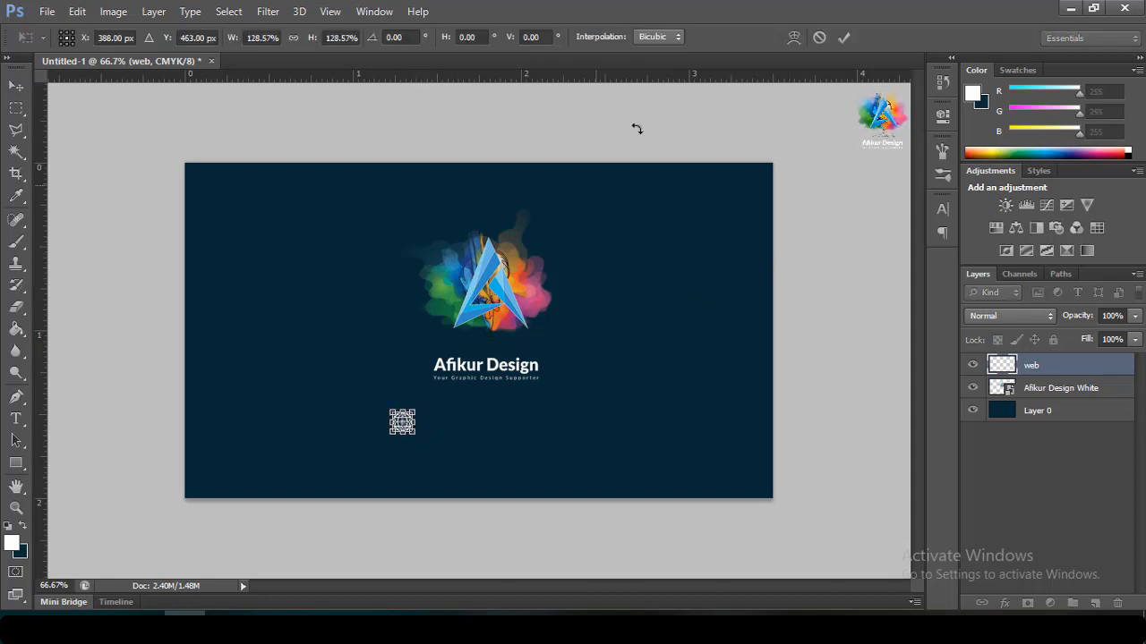
pyautogui.click(844, 38)
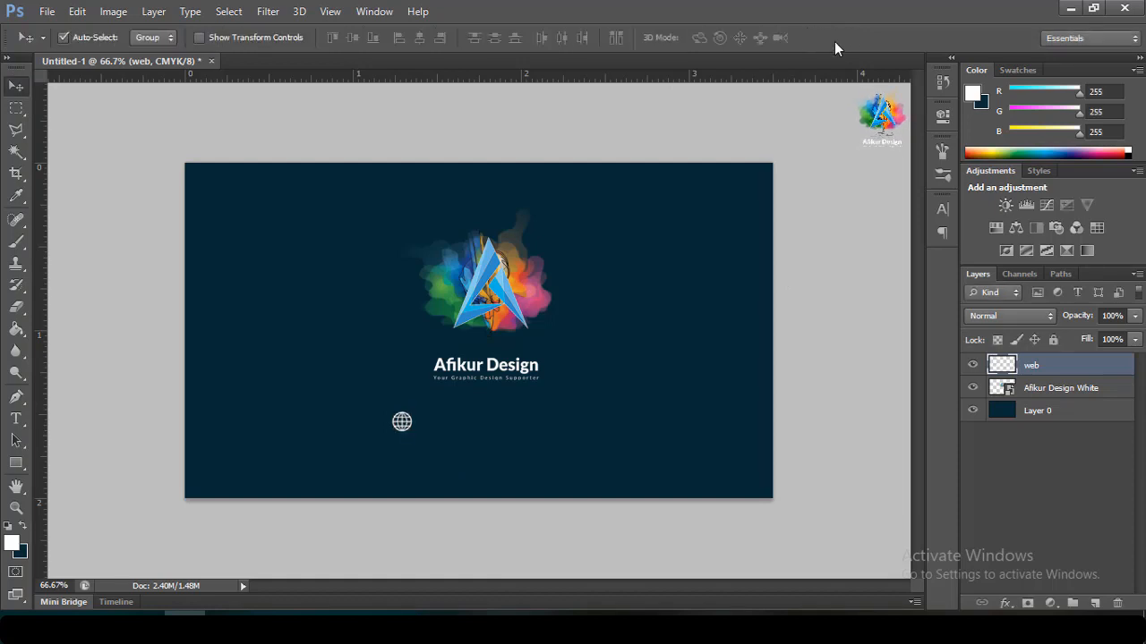
pyautogui.click(17, 419)
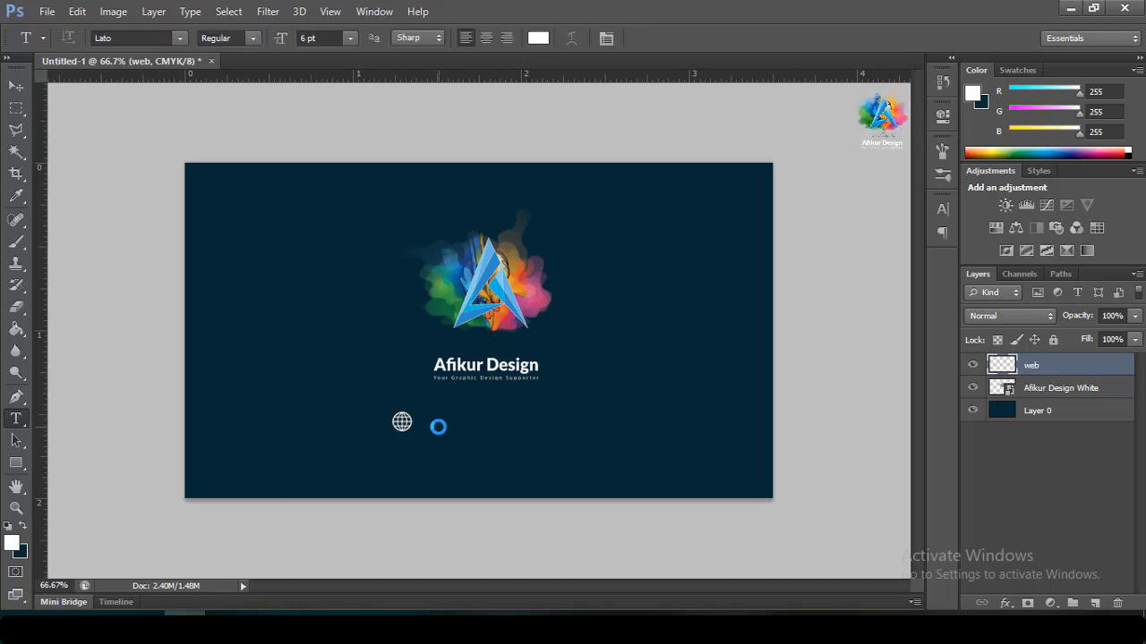
pyautogui.click(438, 429)
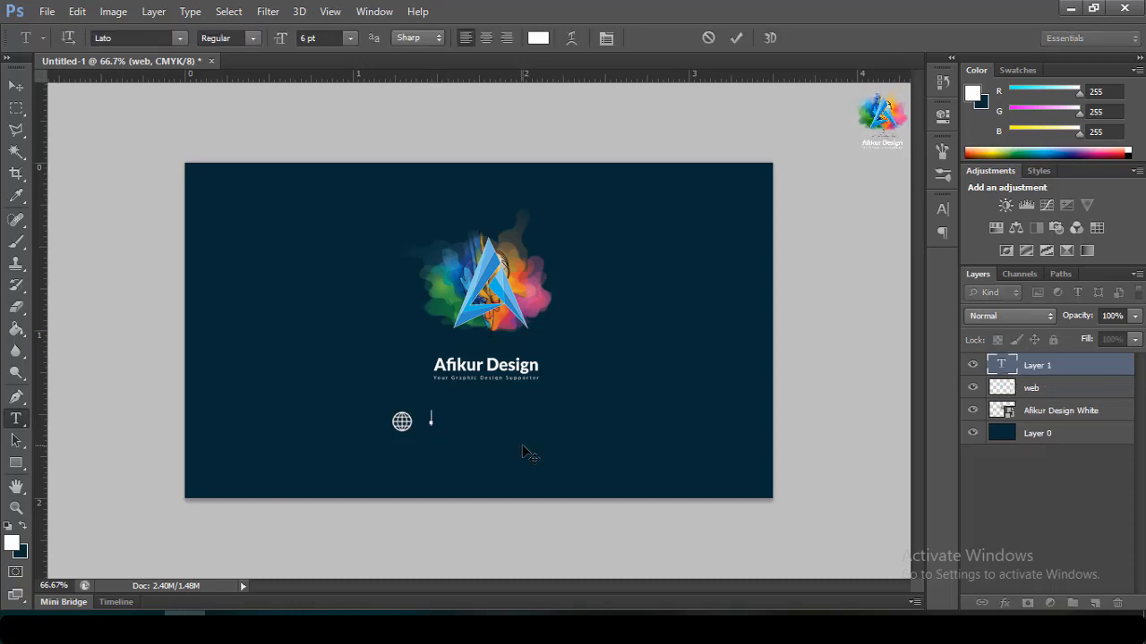
pyautogui.write('www.afikurdesign')
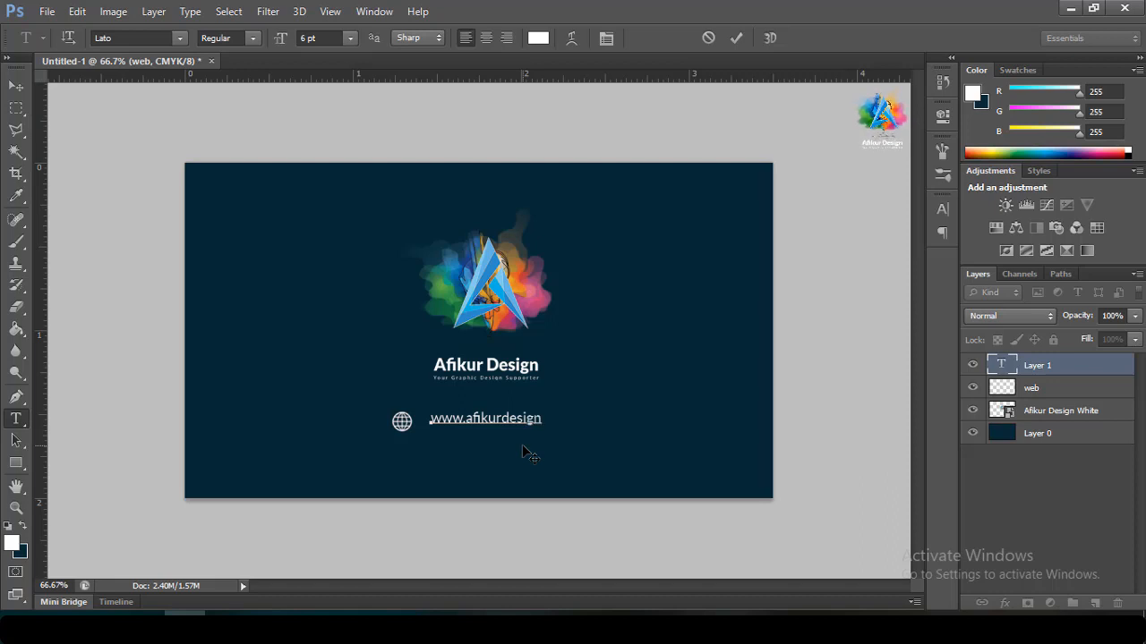
pyautogui.write('.dom')
pyautogui.click(736, 39)
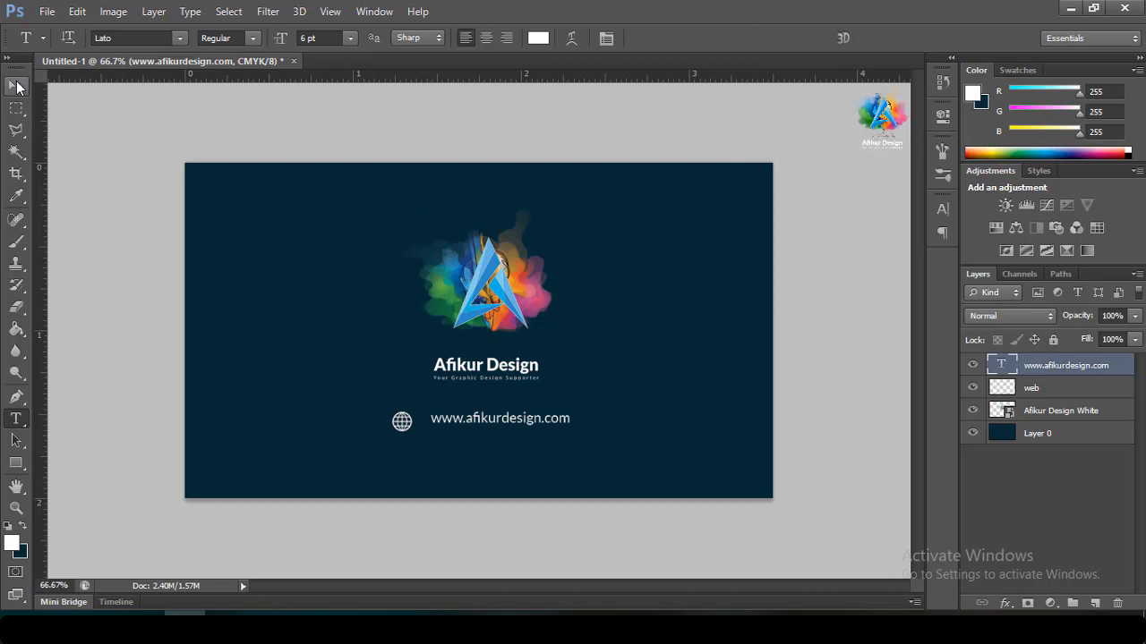
pyautogui.click(17, 87)
# Nudge the website text down and select the web globe layer to line them up
pyautogui.press('Down')
pyautogui.press('Down')
pyautogui.press('Down')
pyautogui.press('Down')
pyautogui.press('Down')
pyautogui.press('Down')
pyautogui.press('Down')
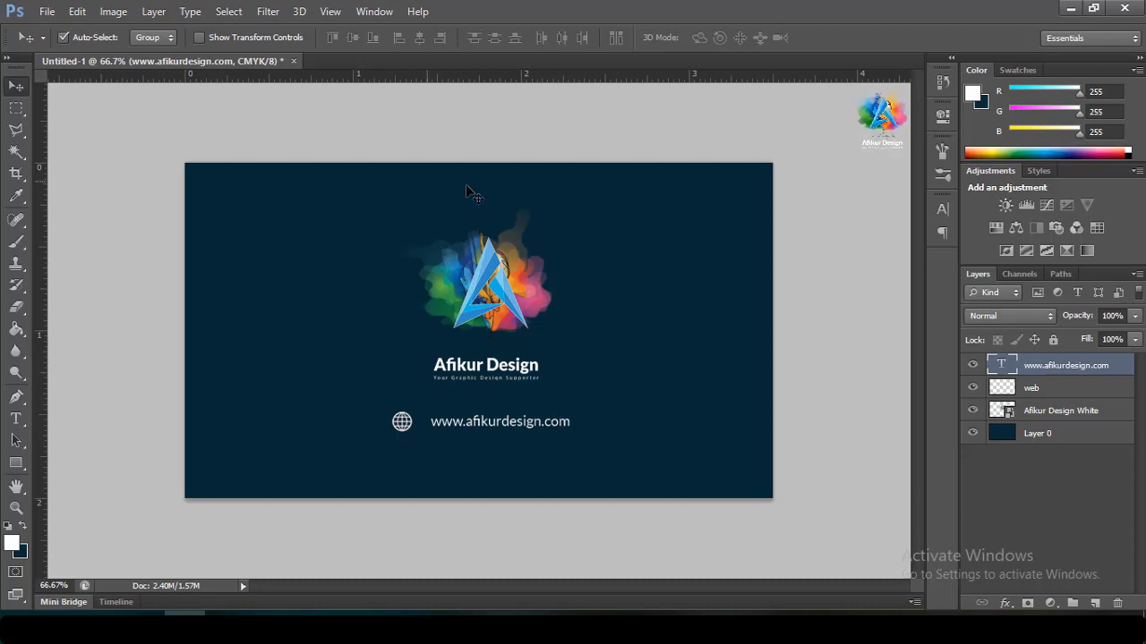
pyautogui.click(1044, 393)
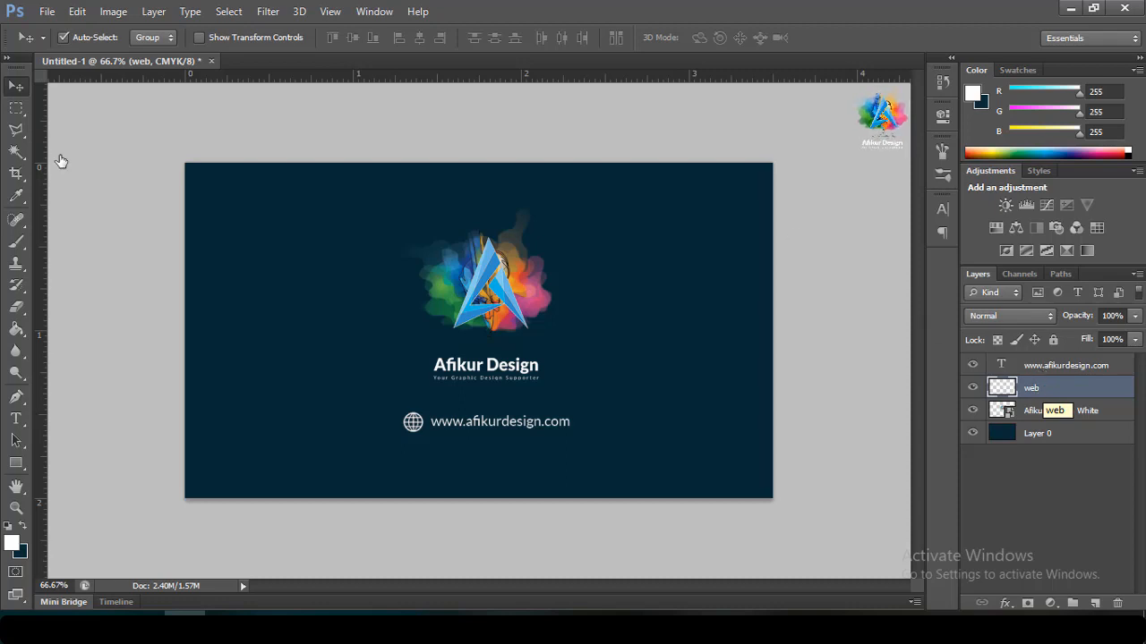
pyautogui.click(49, 12)
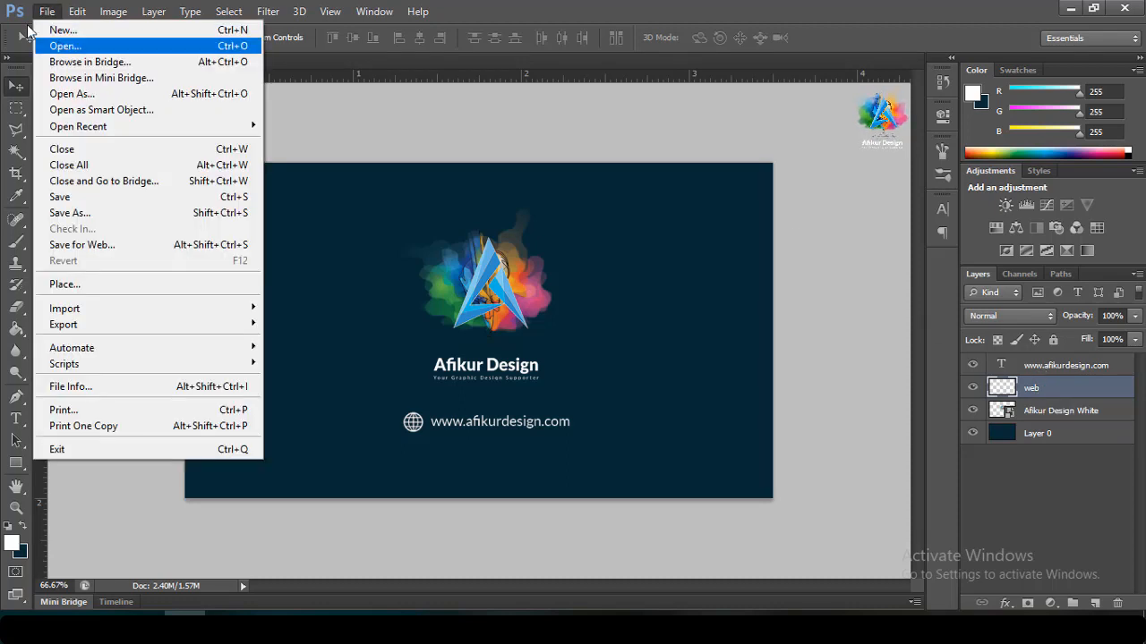
# Start Save As and name the document Font.psd
pyautogui.click(43, 12)
pyautogui.click(42, 13)
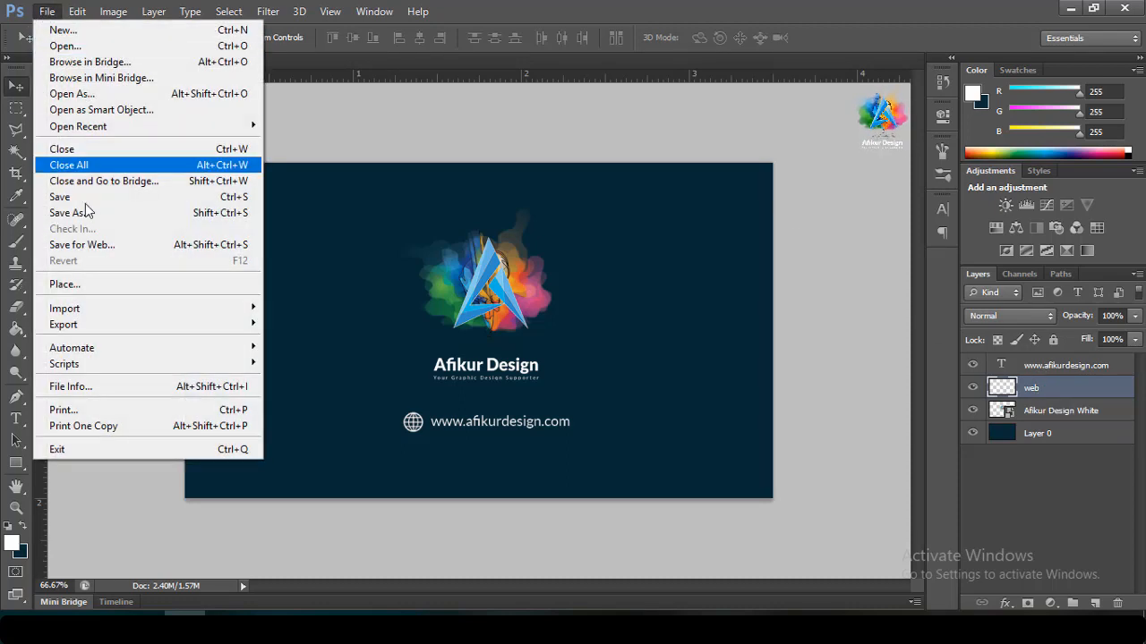
pyautogui.click(93, 213)
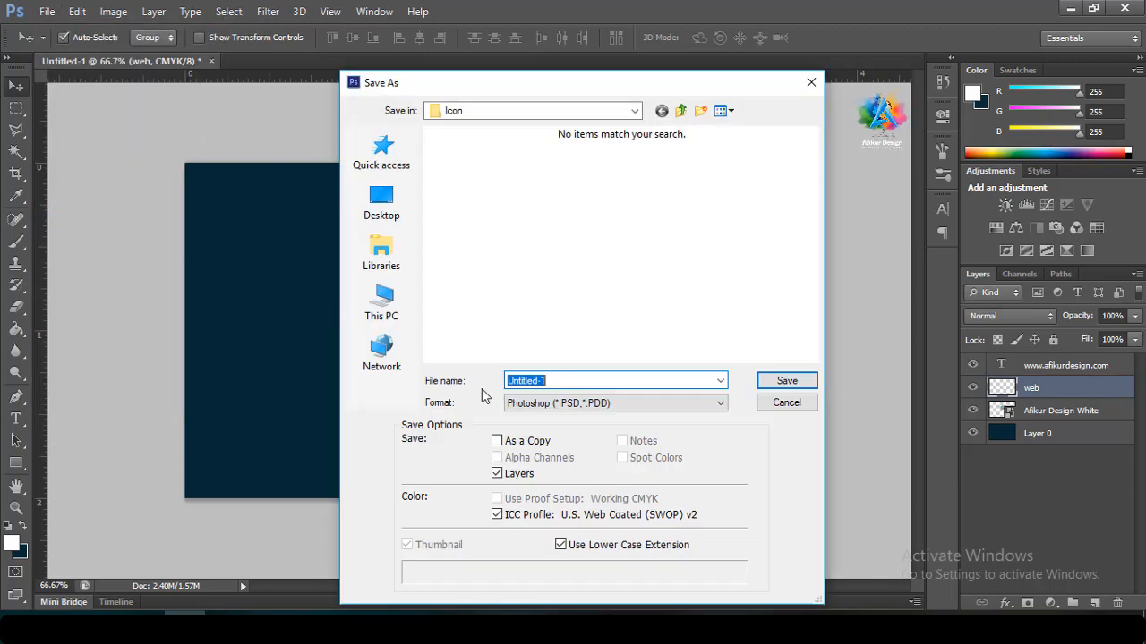
pyautogui.write('Font')
# Create folder 23 inside E: > A > A Passive > Pikbest and save the file there
pyautogui.click(392, 302)
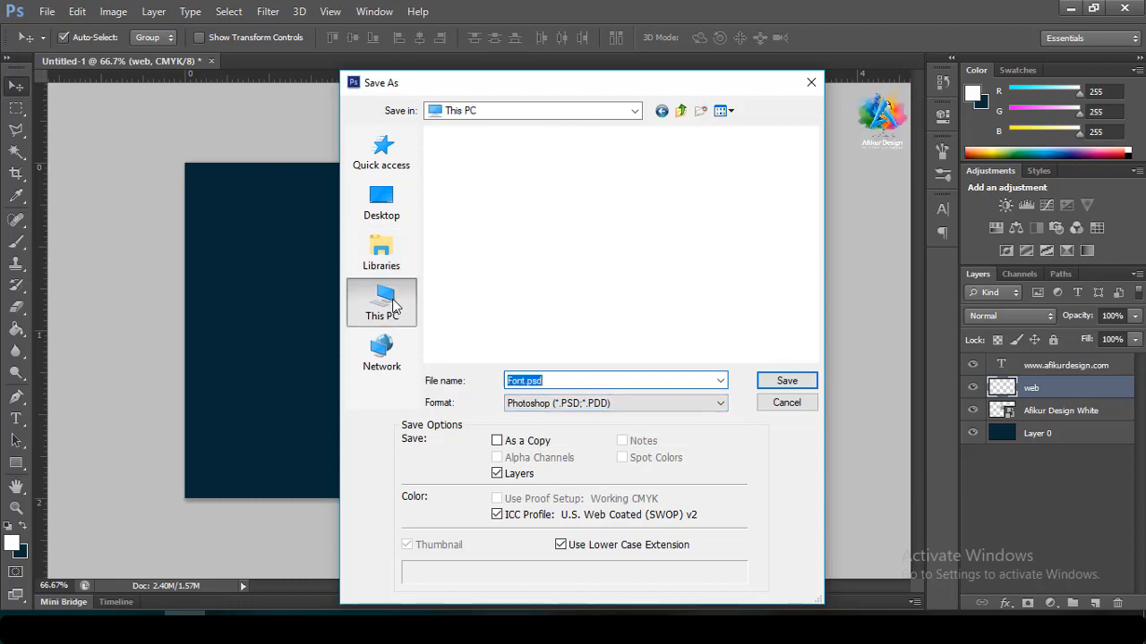
pyautogui.doubleClick(526, 302)
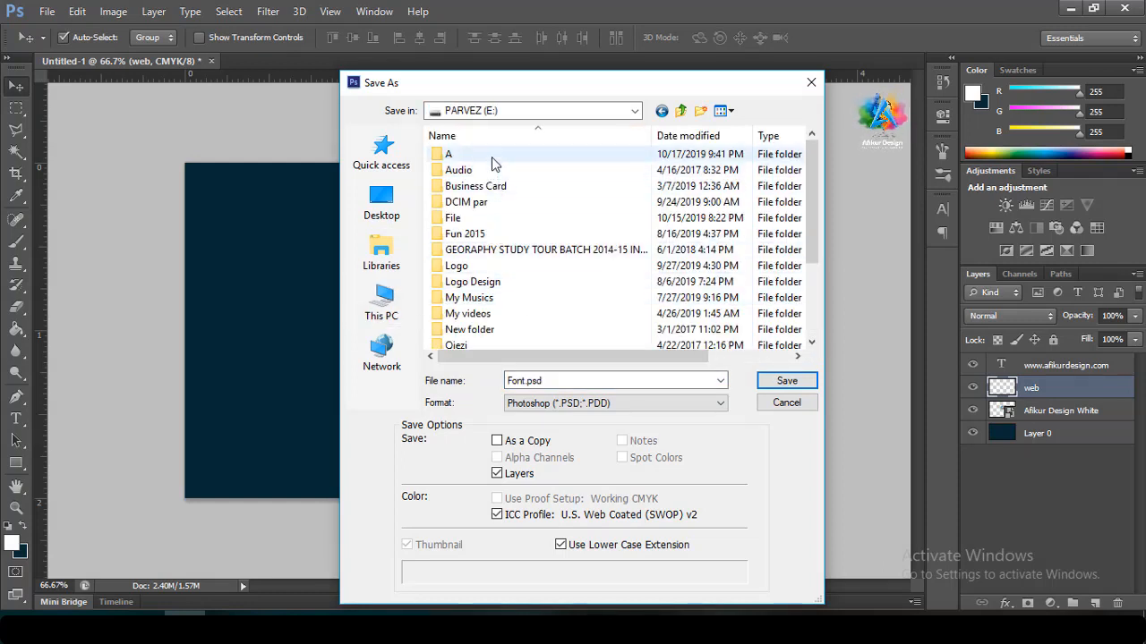
pyautogui.doubleClick(491, 156)
pyautogui.click(497, 188)
pyautogui.doubleClick(500, 190)
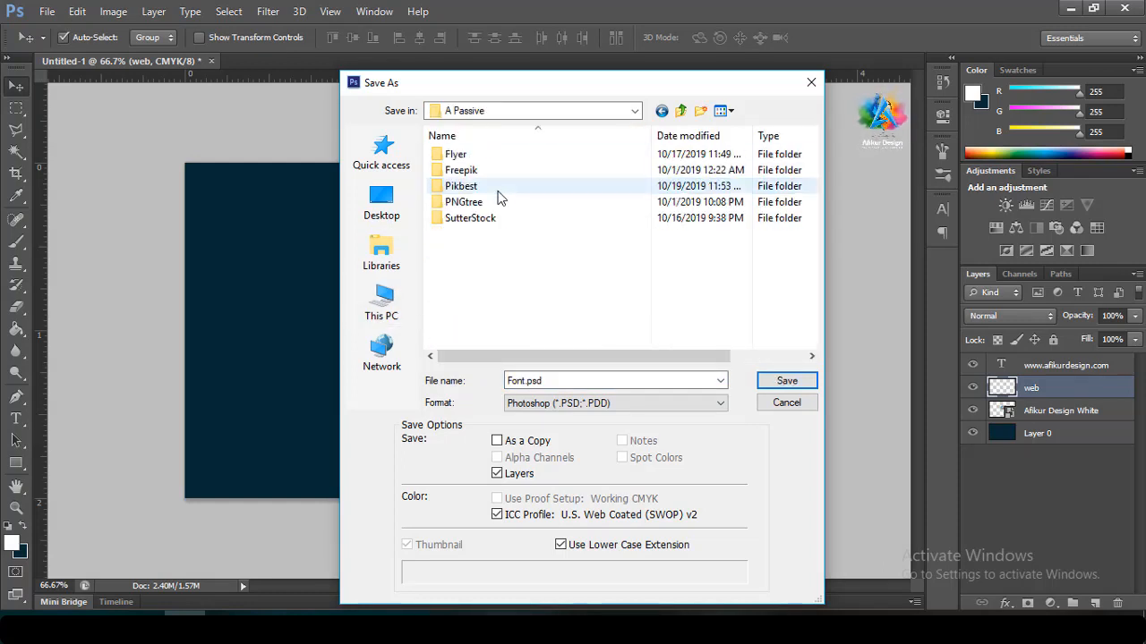
pyautogui.doubleClick(498, 187)
pyautogui.scroll(-5, 559, 280)
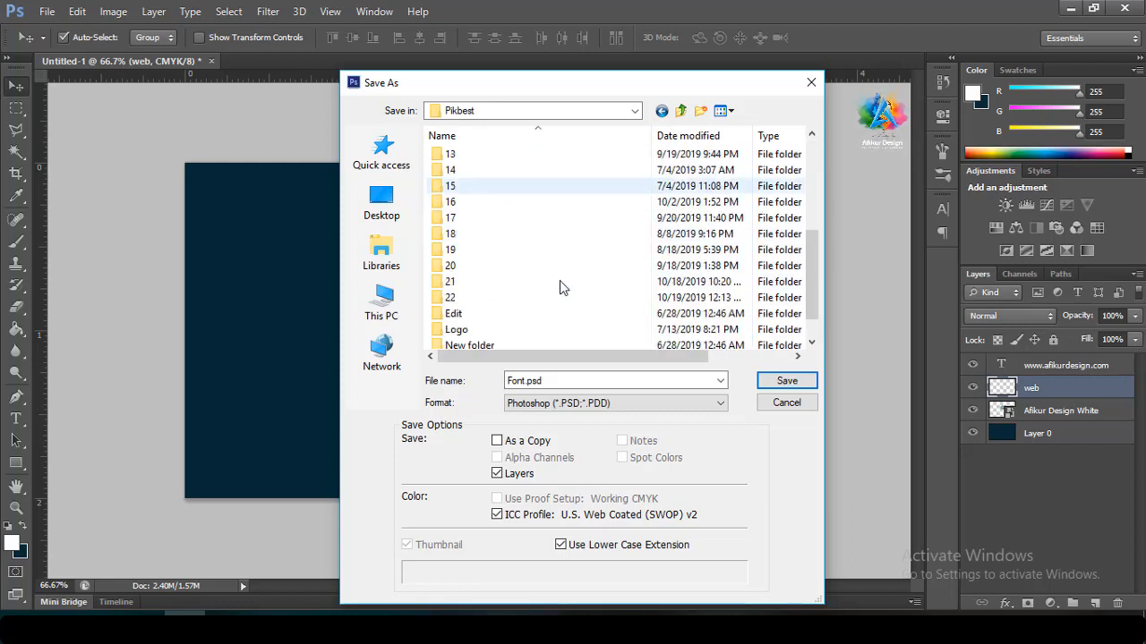
pyautogui.click(701, 110)
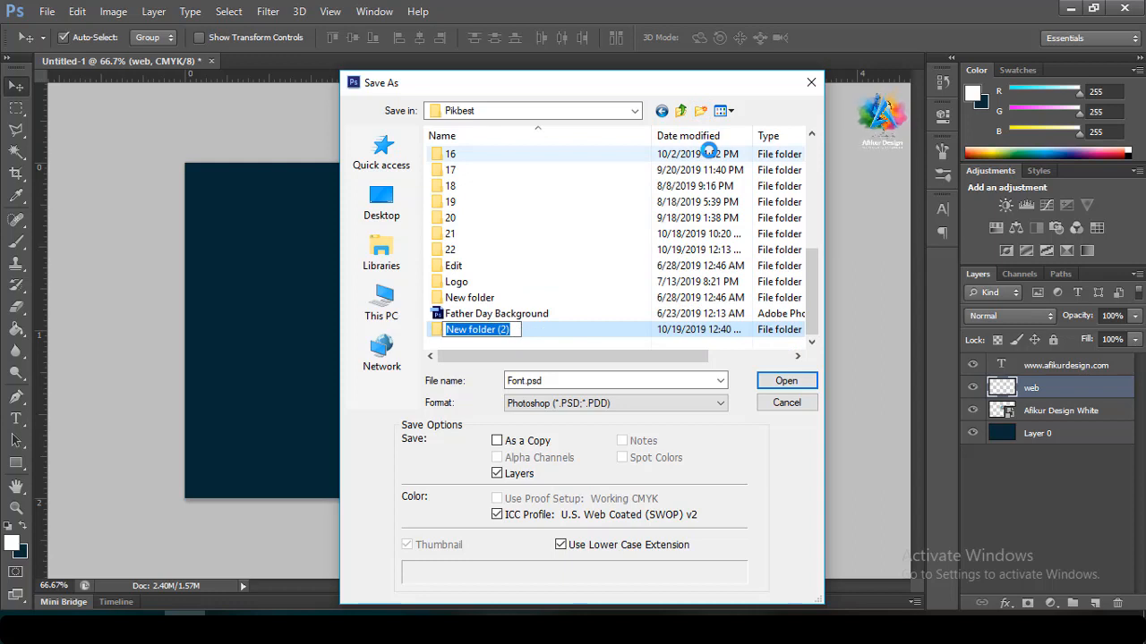
pyautogui.write('23')
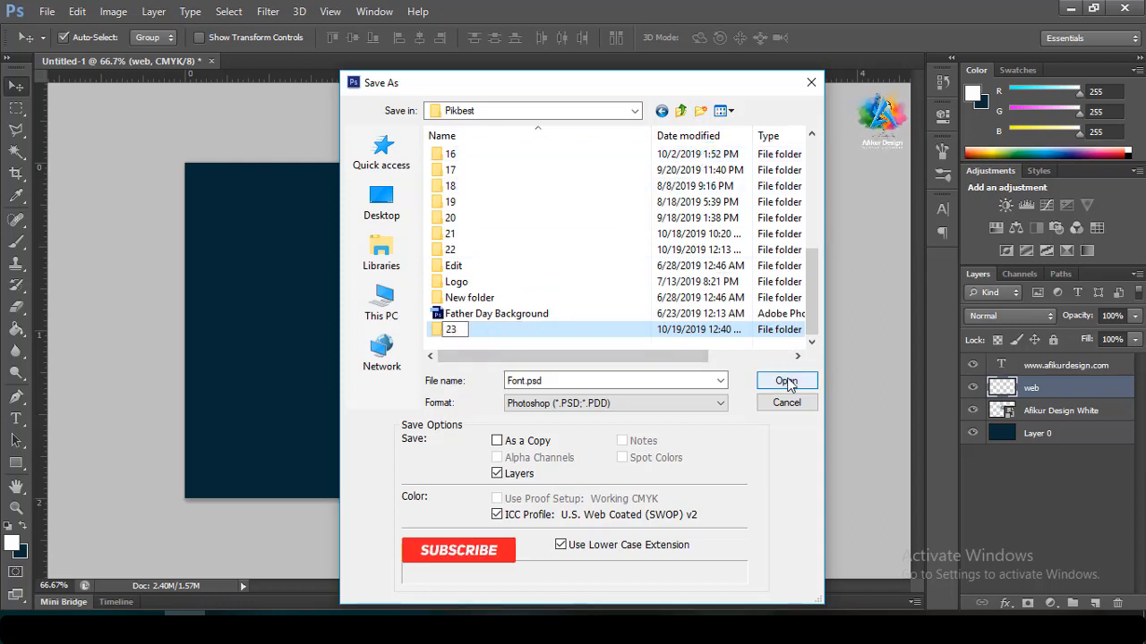
pyautogui.click(787, 382)
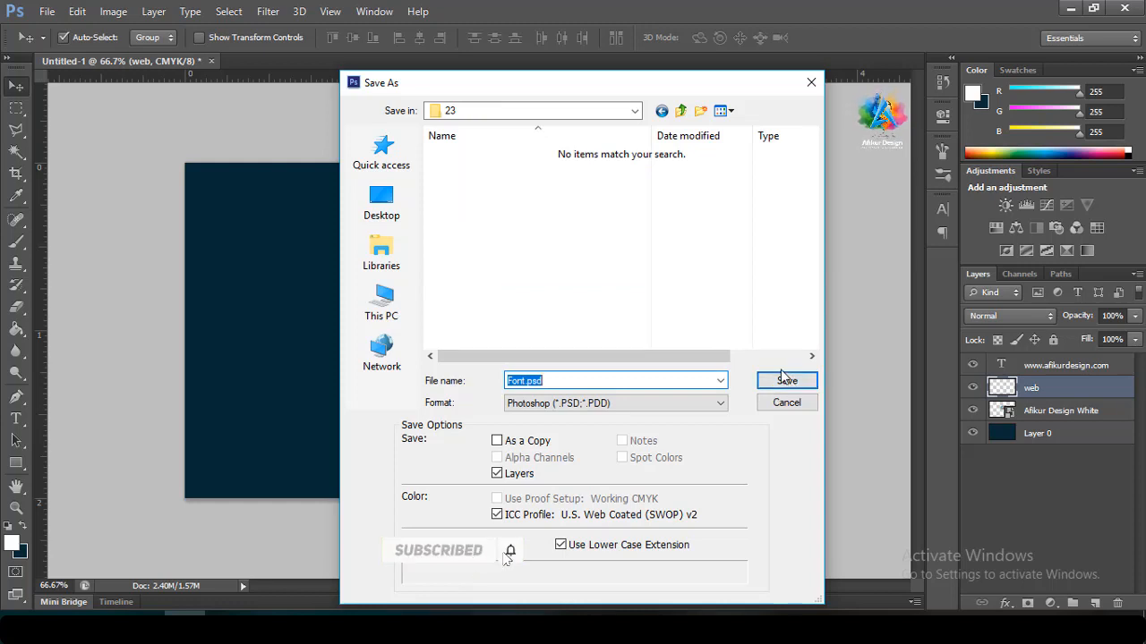
pyautogui.click(786, 382)
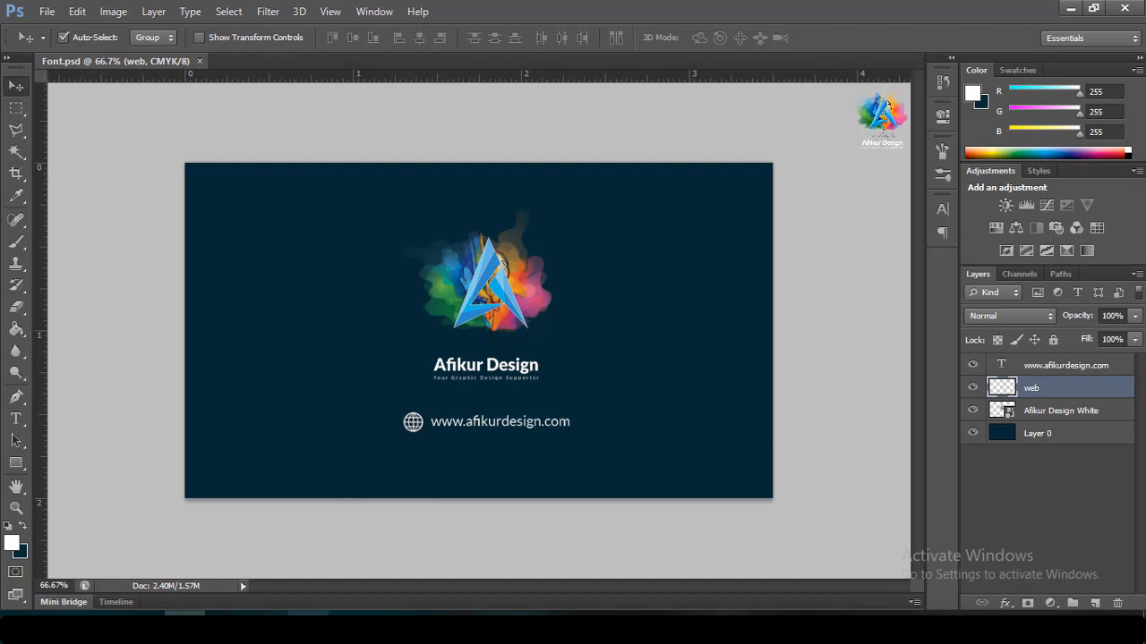
# Create a new 3.5 × 2 in, 300 ppi CMYK document and unlock its Background as Layer 0
pyautogui.moveTo(281, 611)
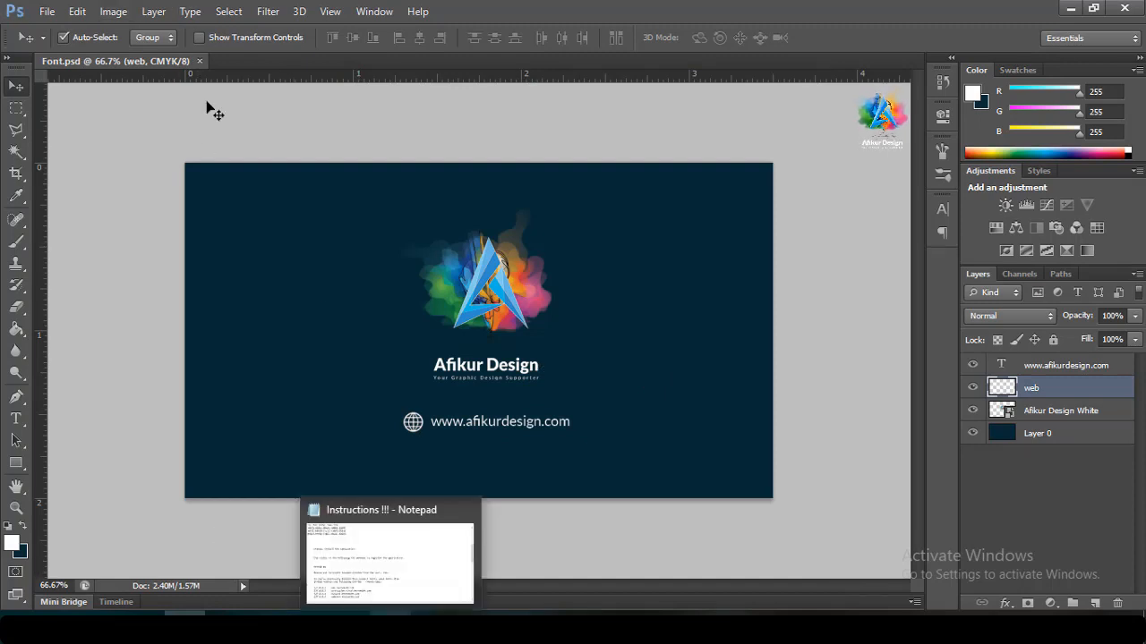
pyautogui.click(224, 266)
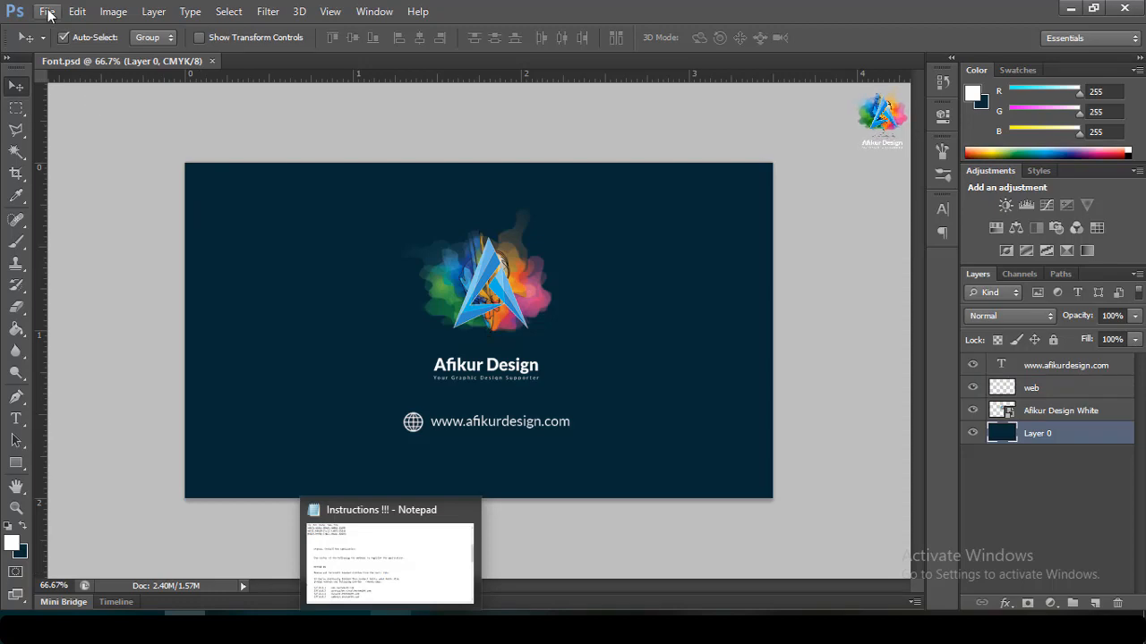
pyautogui.click(46, 11)
pyautogui.click(51, 34)
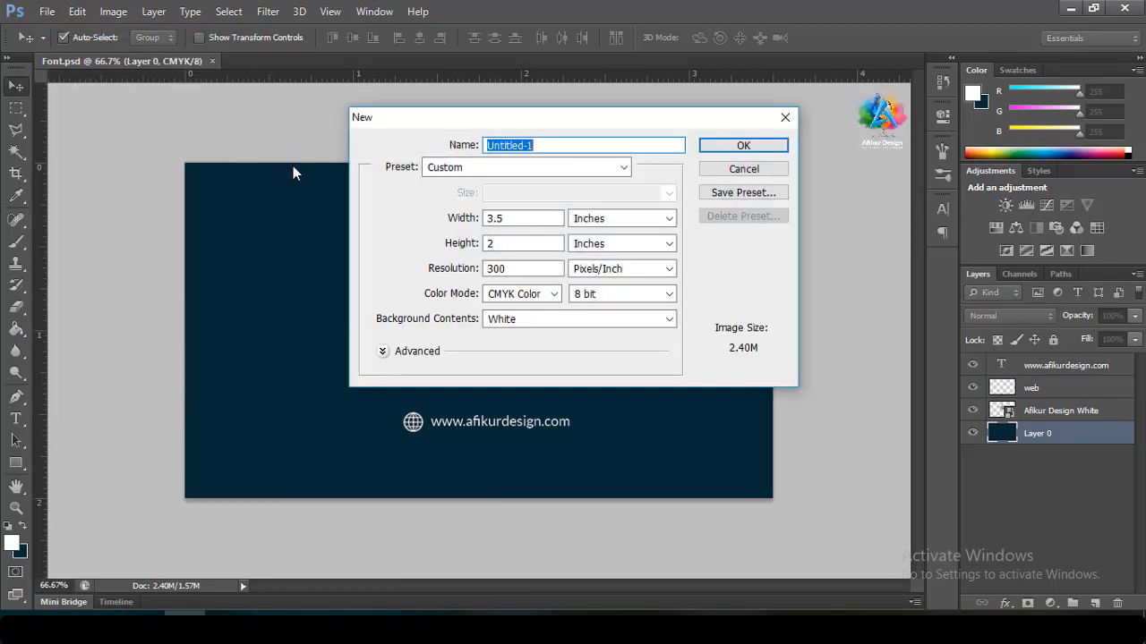
pyautogui.click(739, 144)
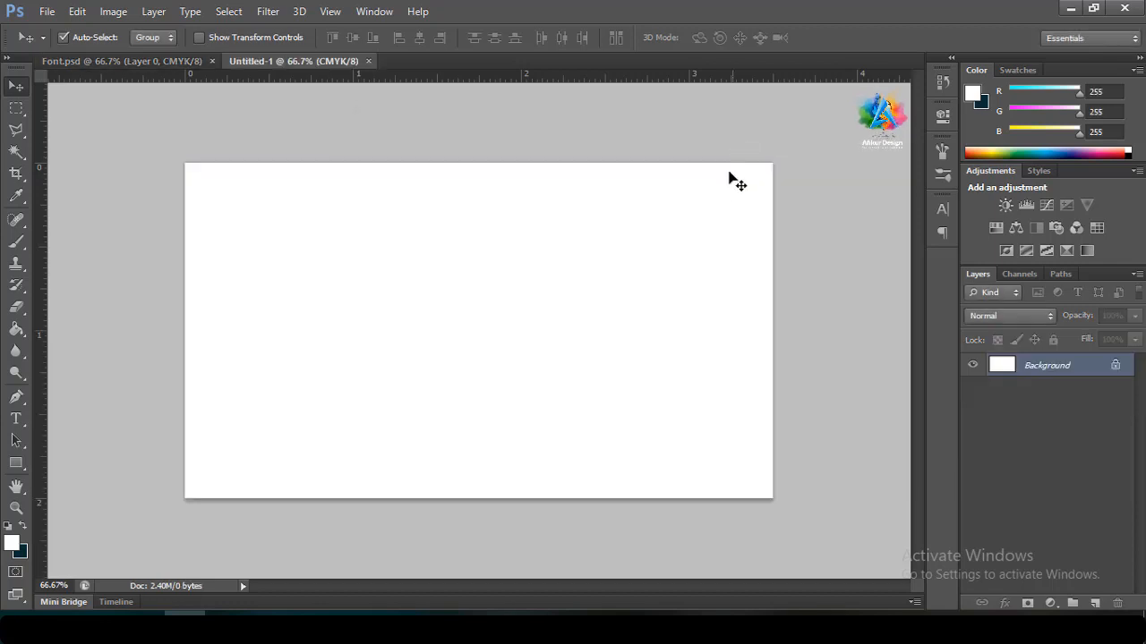
pyautogui.doubleClick(1115, 372)
pyautogui.click(726, 199)
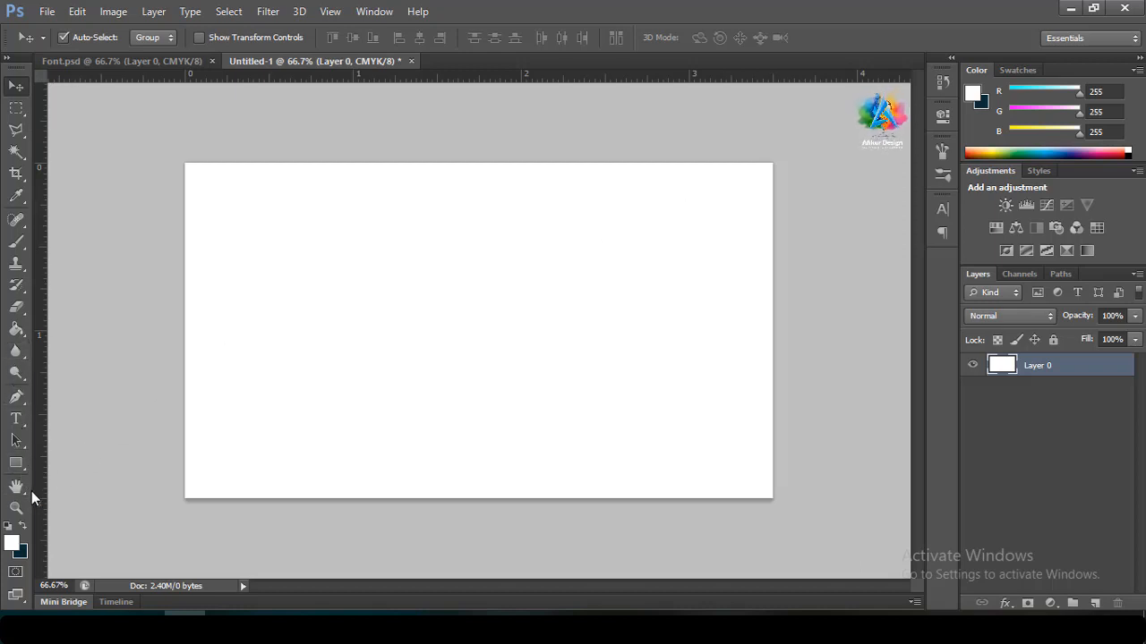
# Draw a Pen curve from the card's top edge to its bottom, anchored on a vertical centre guide
pyautogui.click(16, 397)
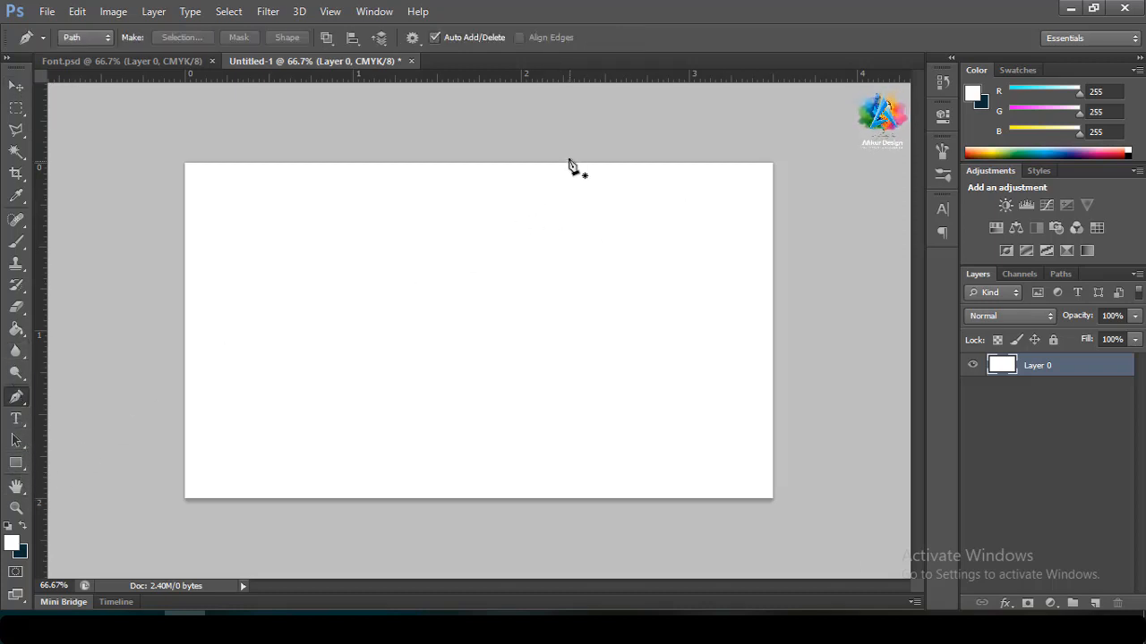
pyautogui.click(493, 127)
pyautogui.moveTo(545, 515); pyautogui.dragTo(343, 643)
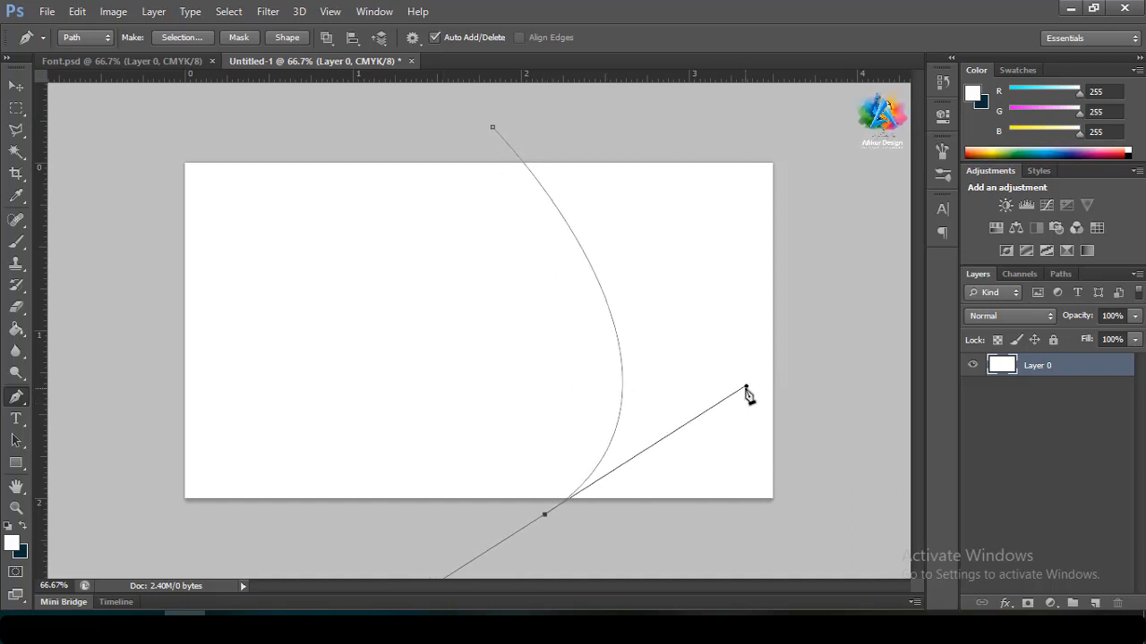
pyautogui.moveTo(739, 383); pyautogui.dragTo(692, 285)
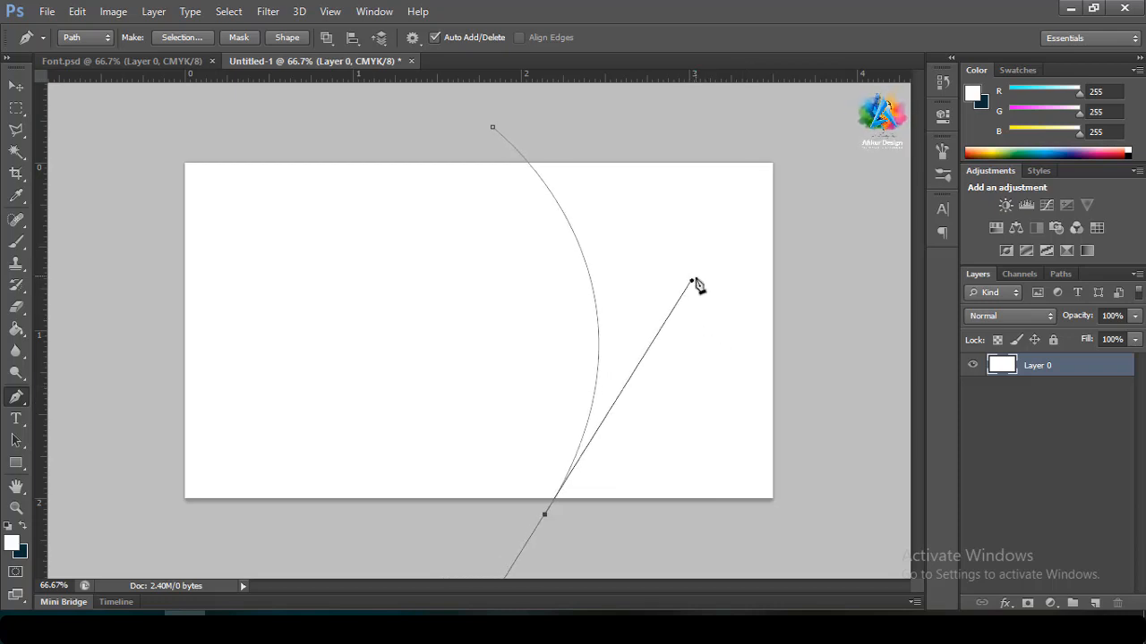
pyautogui.moveTo(692, 284); pyautogui.dragTo(682, 270)
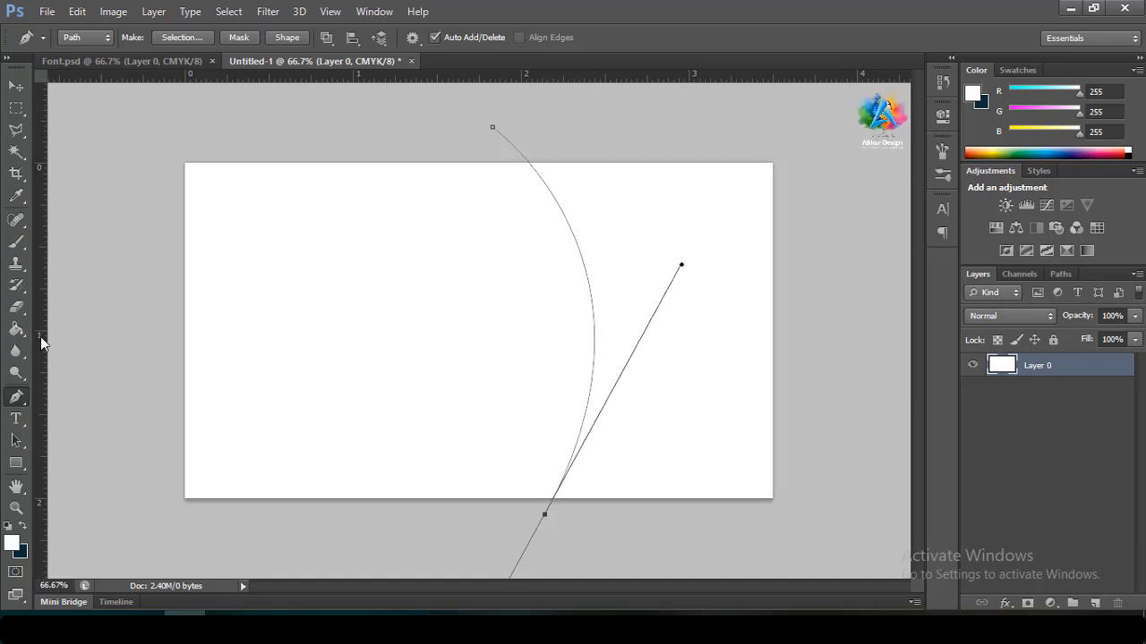
pyautogui.moveTo(40, 338); pyautogui.dragTo(493, 347)
pyautogui.moveTo(542, 515); pyautogui.dragTo(494, 505)
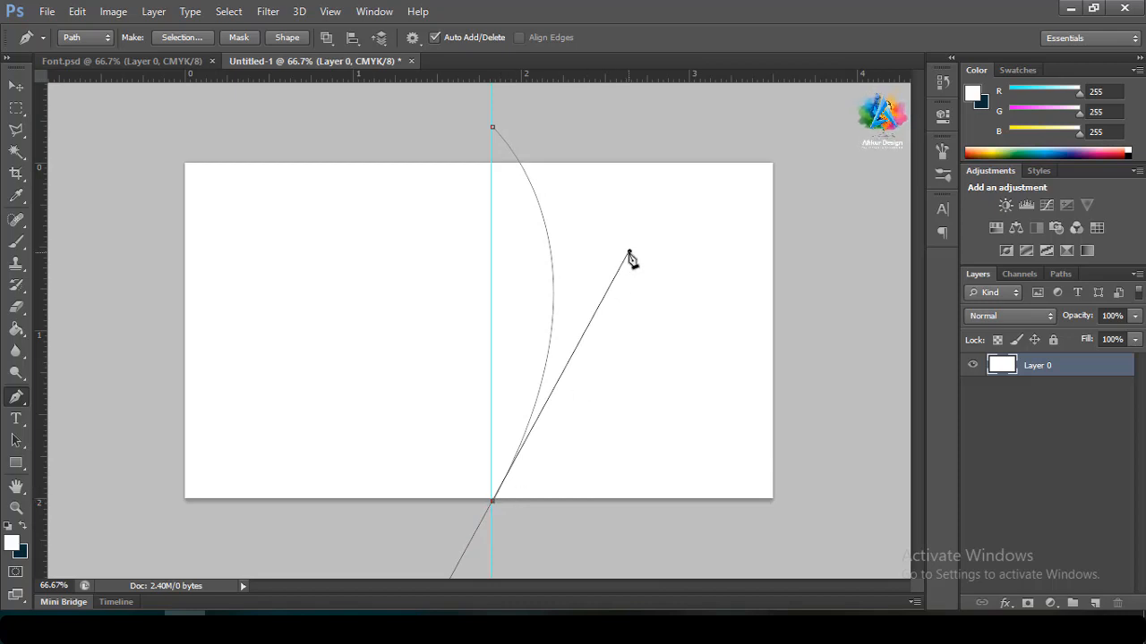
pyautogui.moveTo(630, 251); pyautogui.dragTo(676, 291)
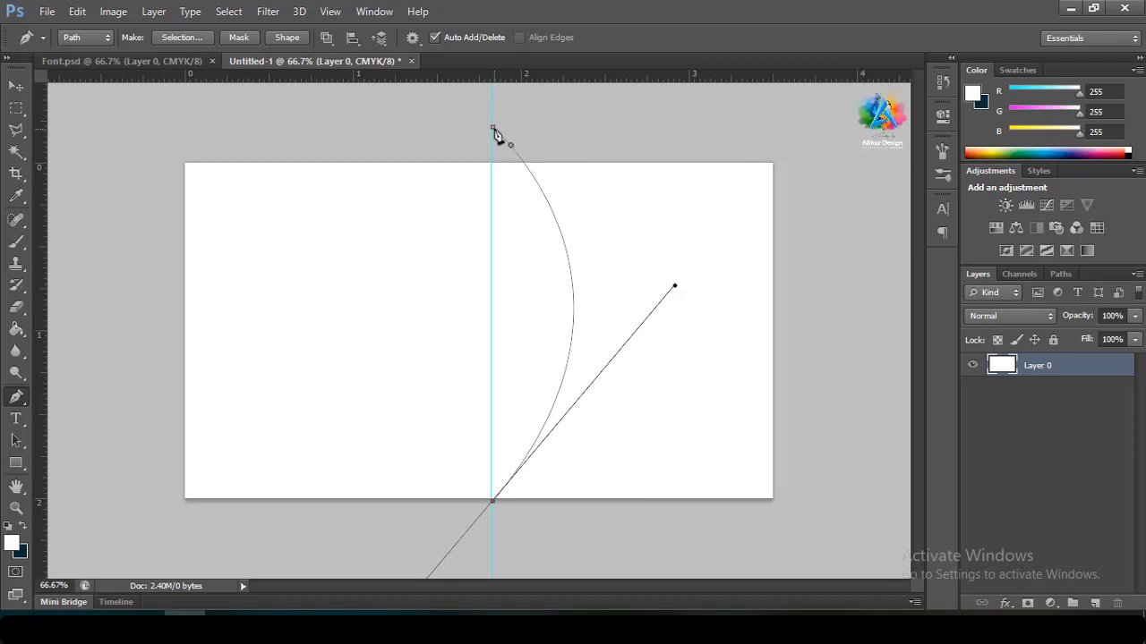
pyautogui.moveTo(493, 129); pyautogui.dragTo(496, 165)
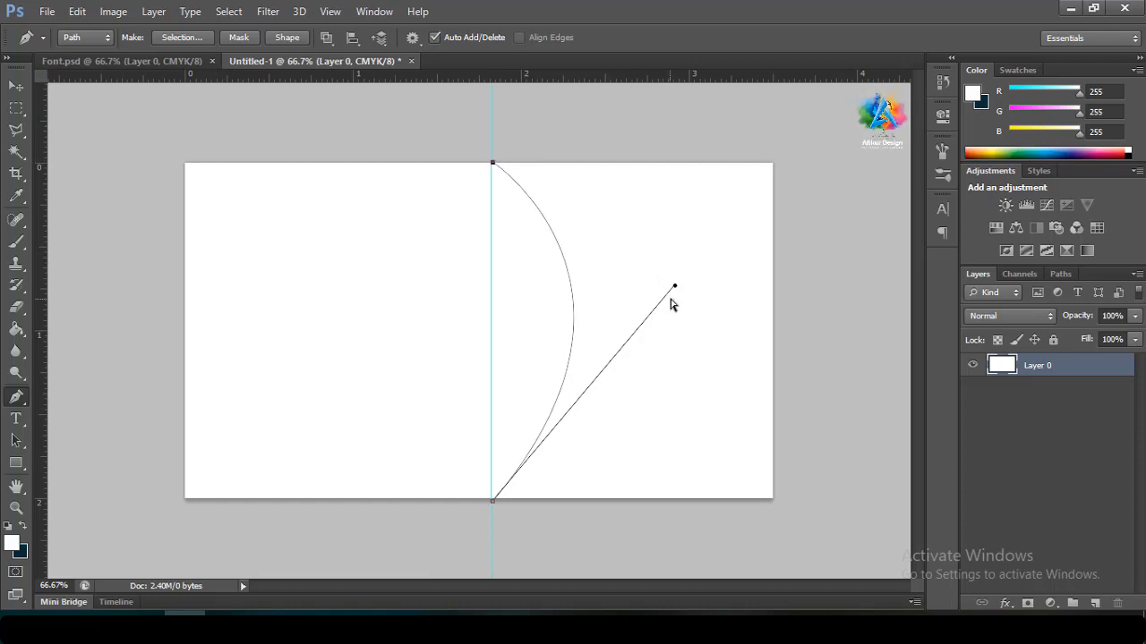
pyautogui.moveTo(676, 288); pyautogui.dragTo(673, 293)
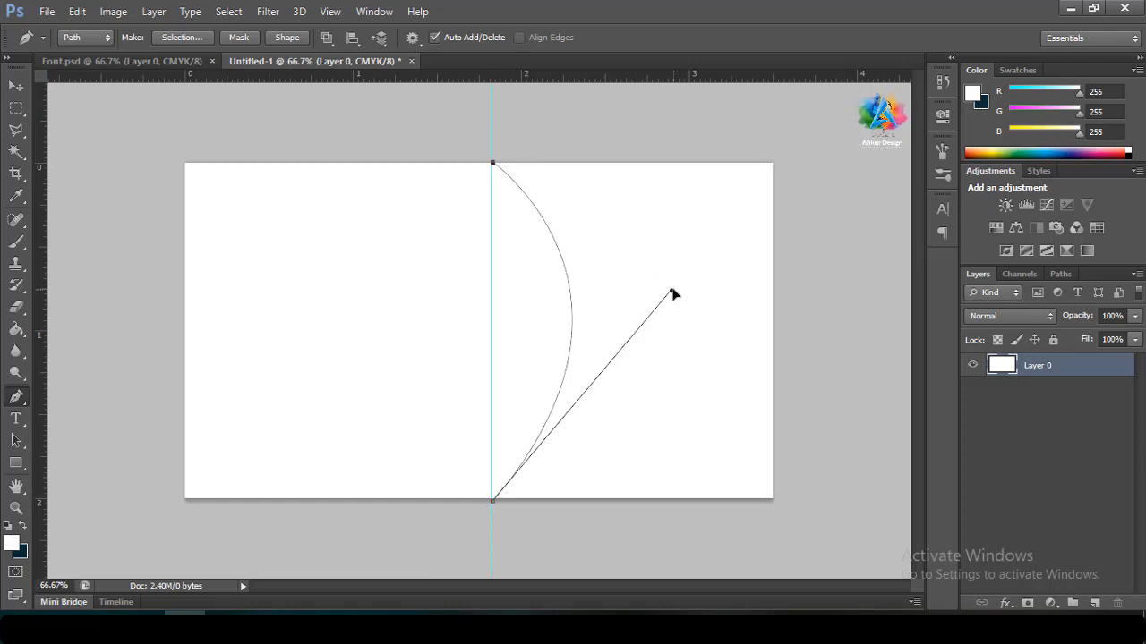
# Extend the path around the card's right side outside the canvas and close it
pyautogui.click(540, 525)
pyautogui.click(719, 541)
pyautogui.click(815, 527)
pyautogui.click(828, 400)
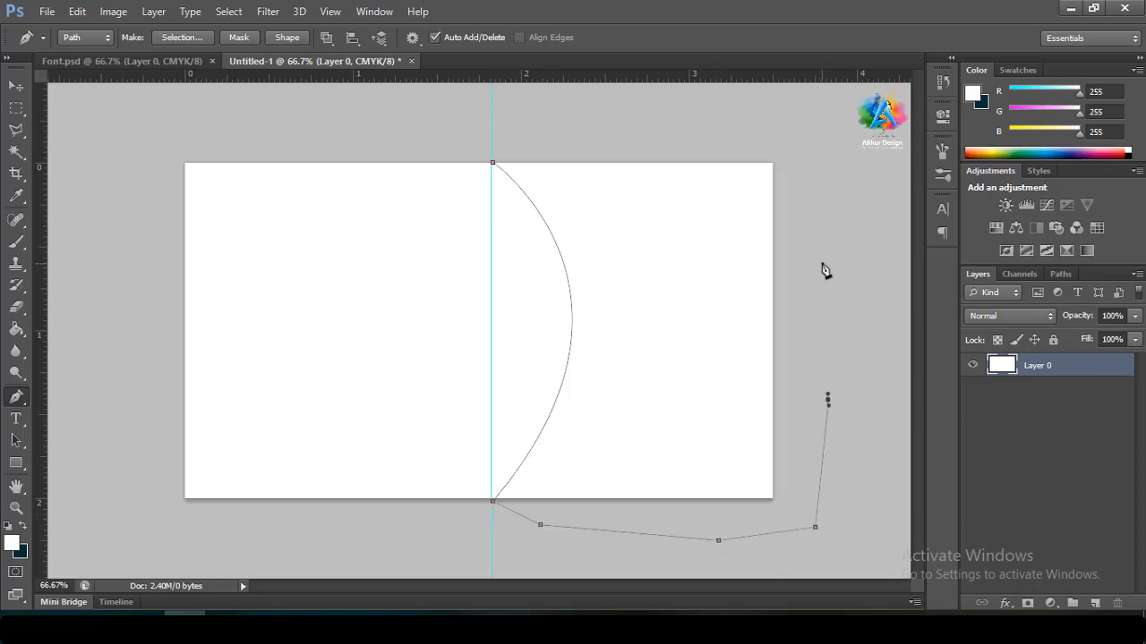
pyautogui.click(821, 263)
pyautogui.click(808, 158)
pyautogui.click(682, 140)
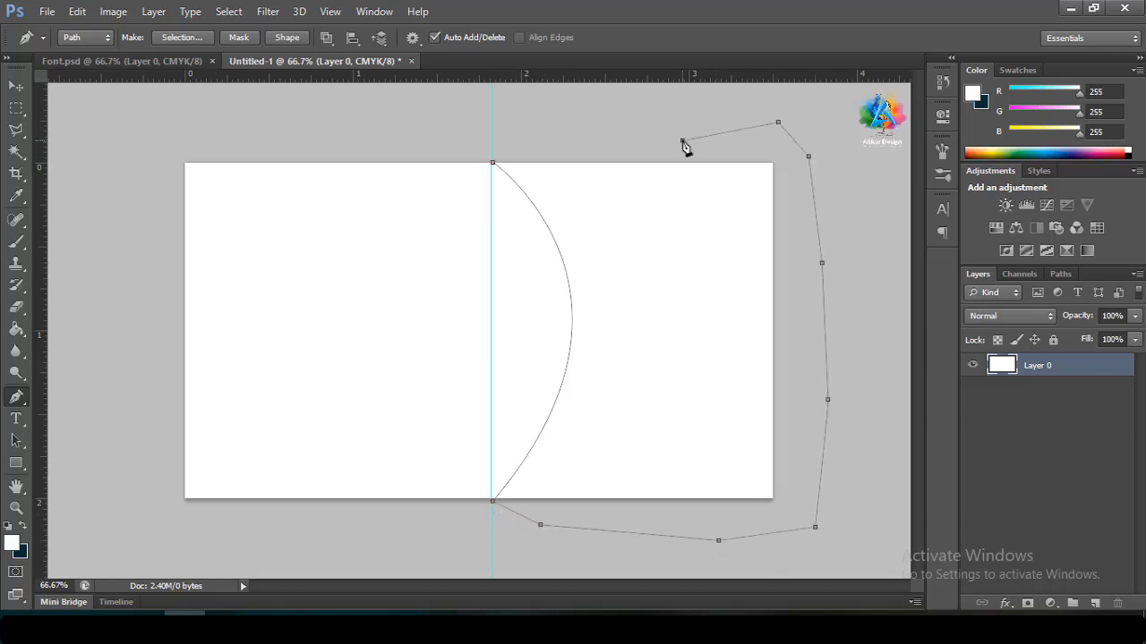
pyautogui.click(560, 139)
pyautogui.click(492, 165)
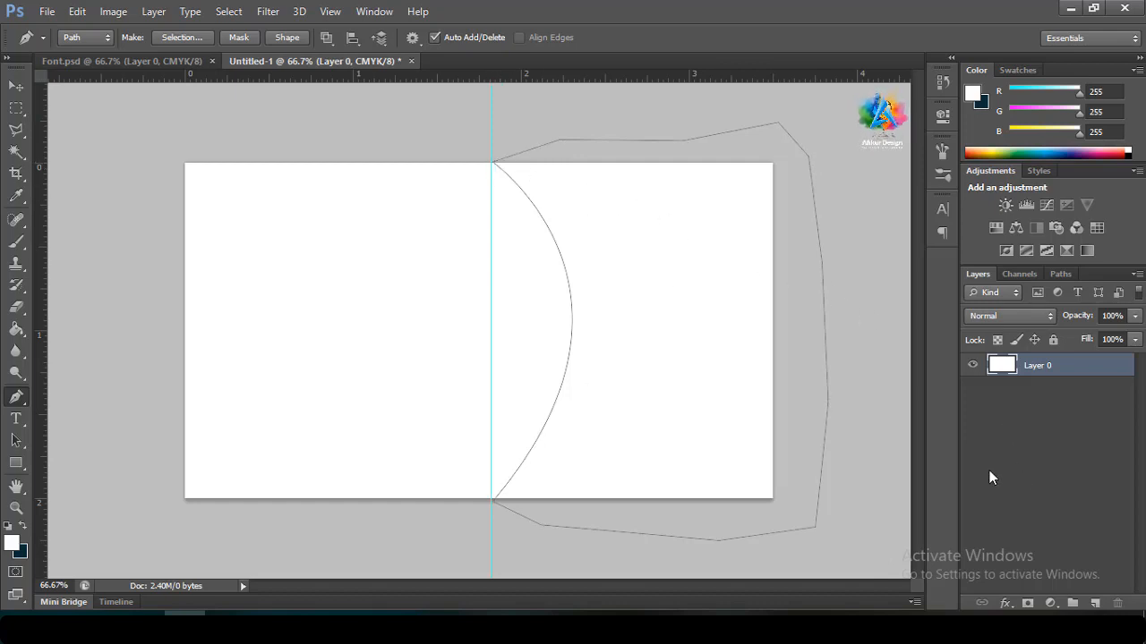
# Fill the path selection with dark navy on new Layer 1, then undo the extra empty layer
pyautogui.hotkey('ctrl', 'Return')
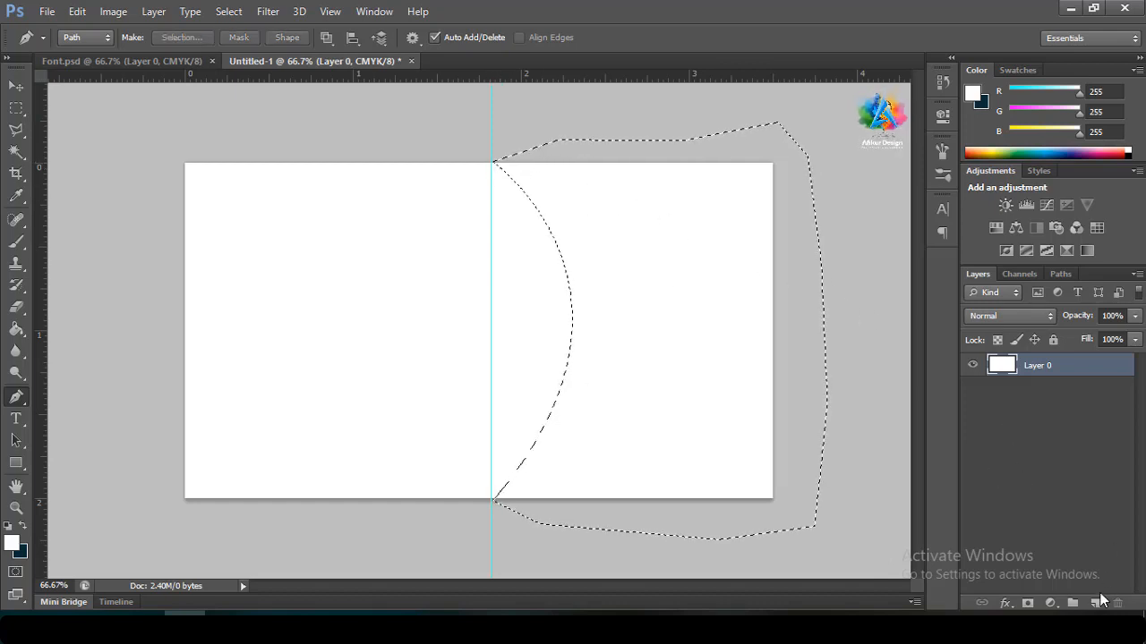
pyautogui.click(1096, 603)
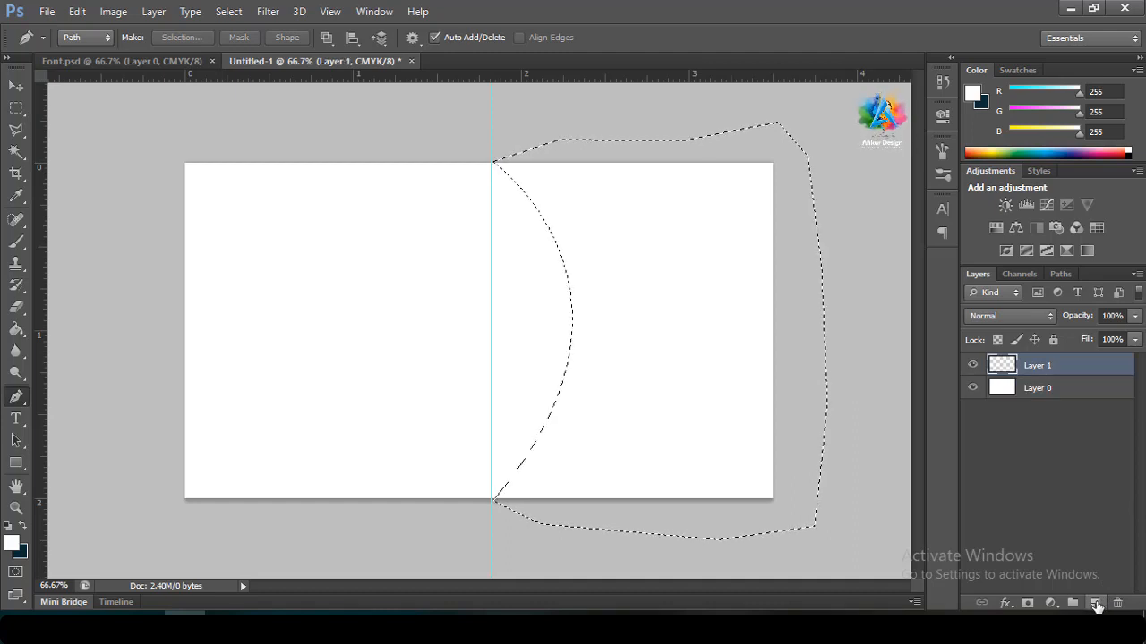
pyautogui.hotkey('ctrl', 'BackSpace')
pyautogui.hotkey('ctrl', 'd')
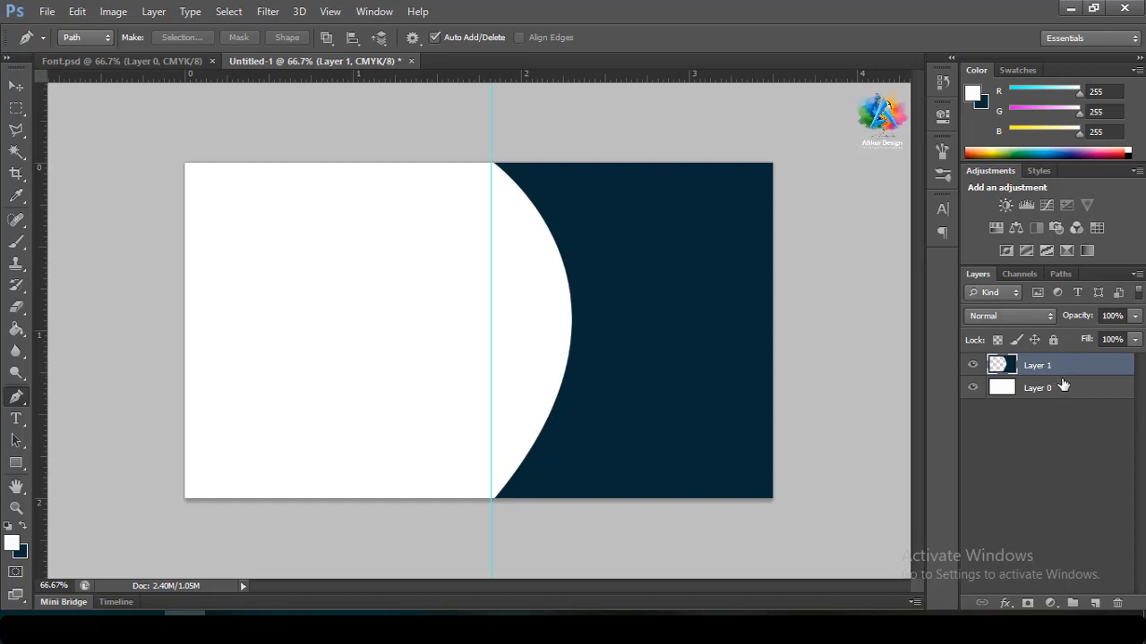
pyautogui.keyDown('ctrl'); pyautogui.click(1097, 605); pyautogui.keyUp('ctrl')
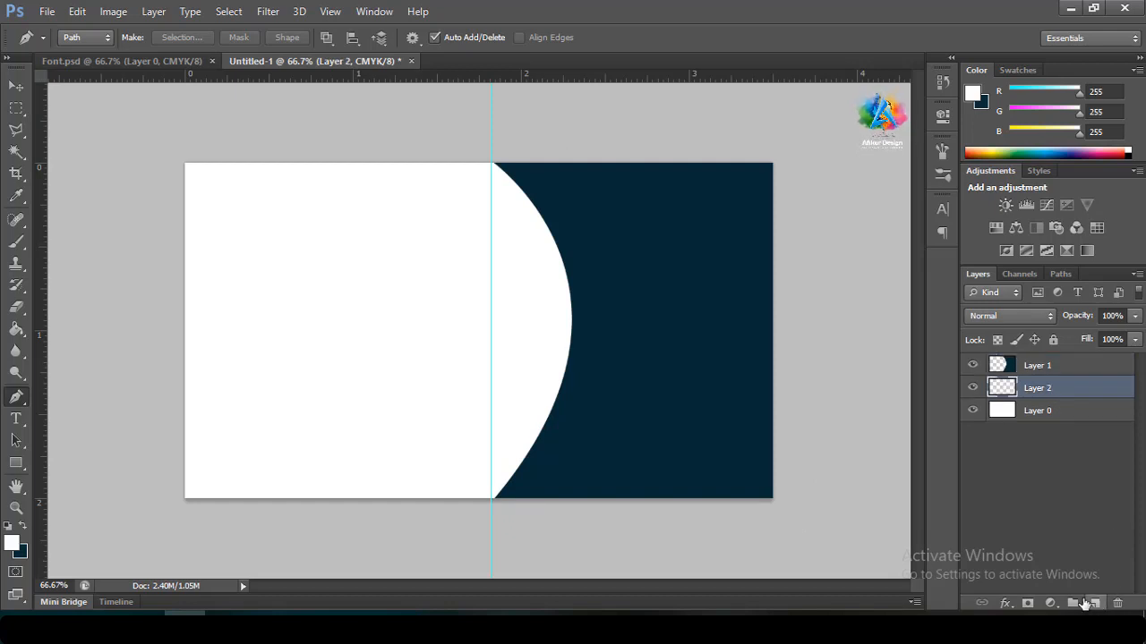
pyautogui.click(1034, 367)
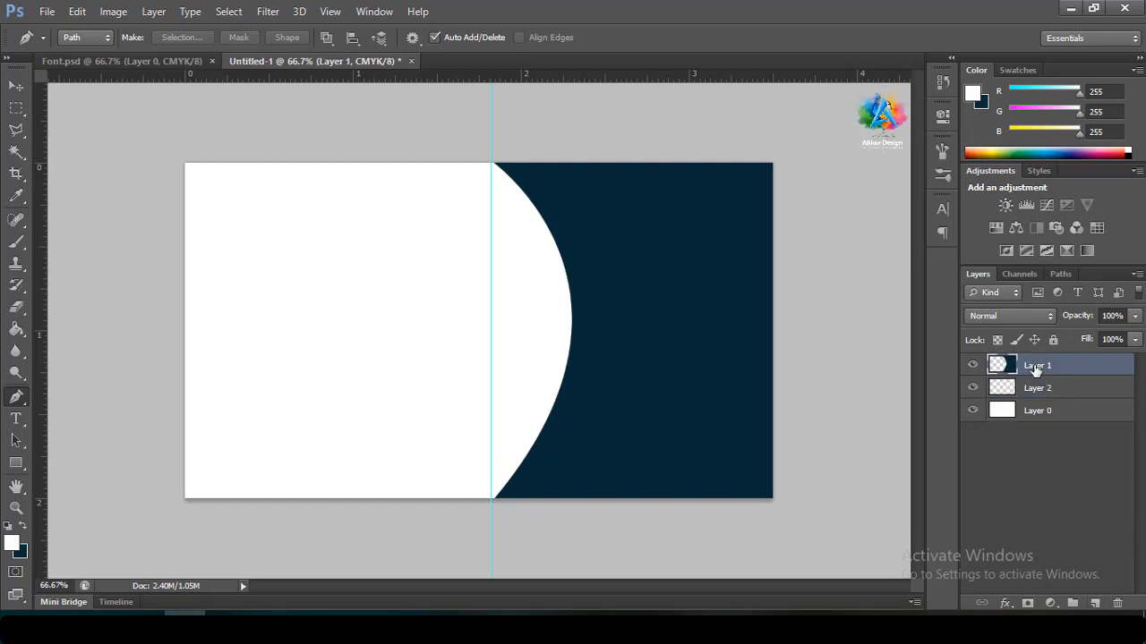
pyautogui.hotkey('ctrl', 'z')
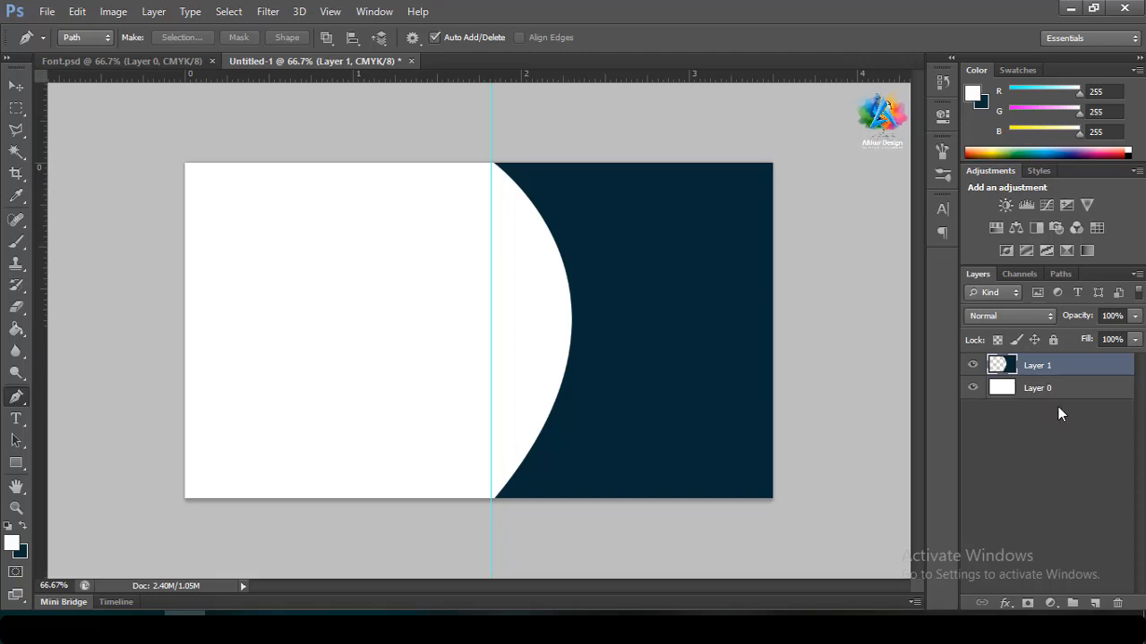
# Duplicate the navy panel layer, hide the original, and load the copy's shape as a selection
pyautogui.moveTo(1065, 373); pyautogui.dragTo(1067, 399)
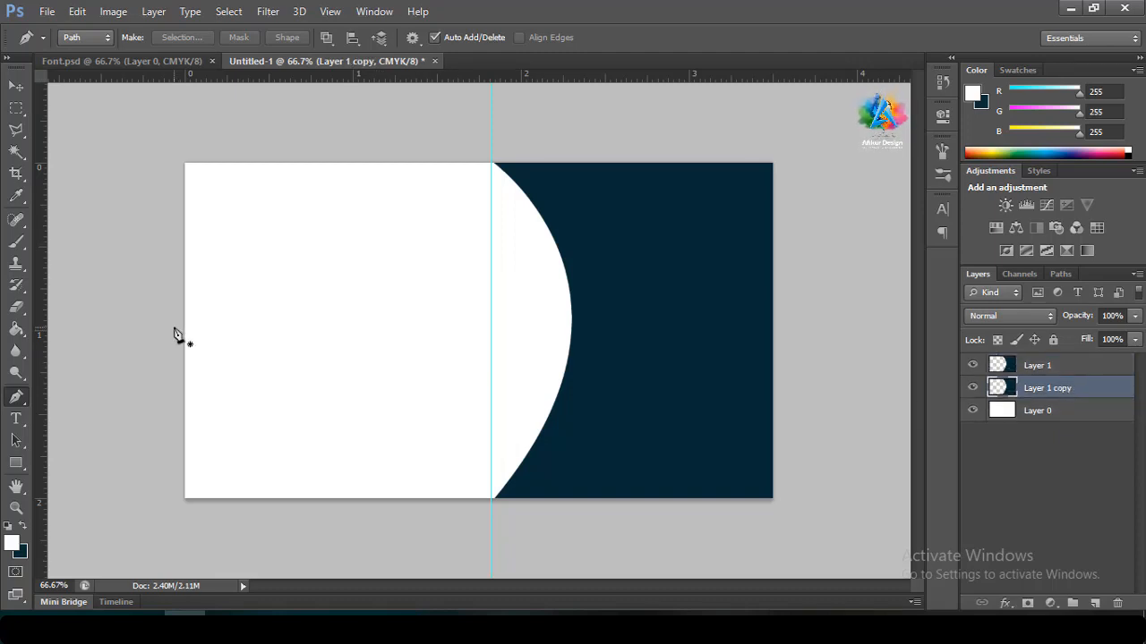
pyautogui.click(973, 366)
pyautogui.keyDown('ctrl'); pyautogui.click(999, 389); pyautogui.keyUp('ctrl')
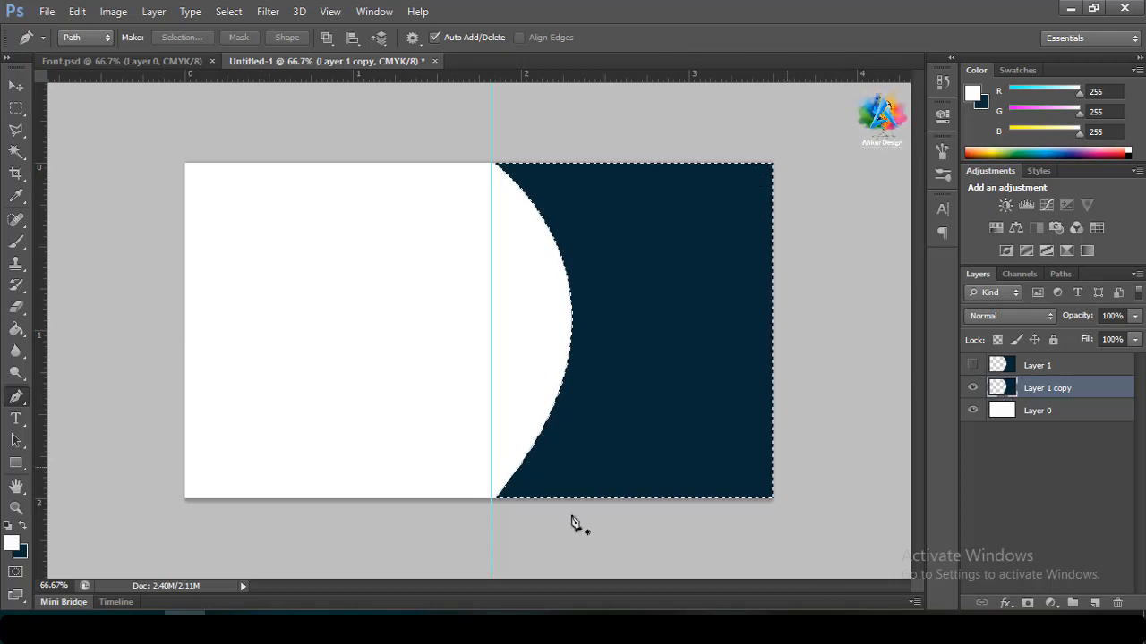
# Fill the copy with cyan #00b3d3, deselect, and add a second vertical guide near 1.750 in
pyautogui.click(13, 543)
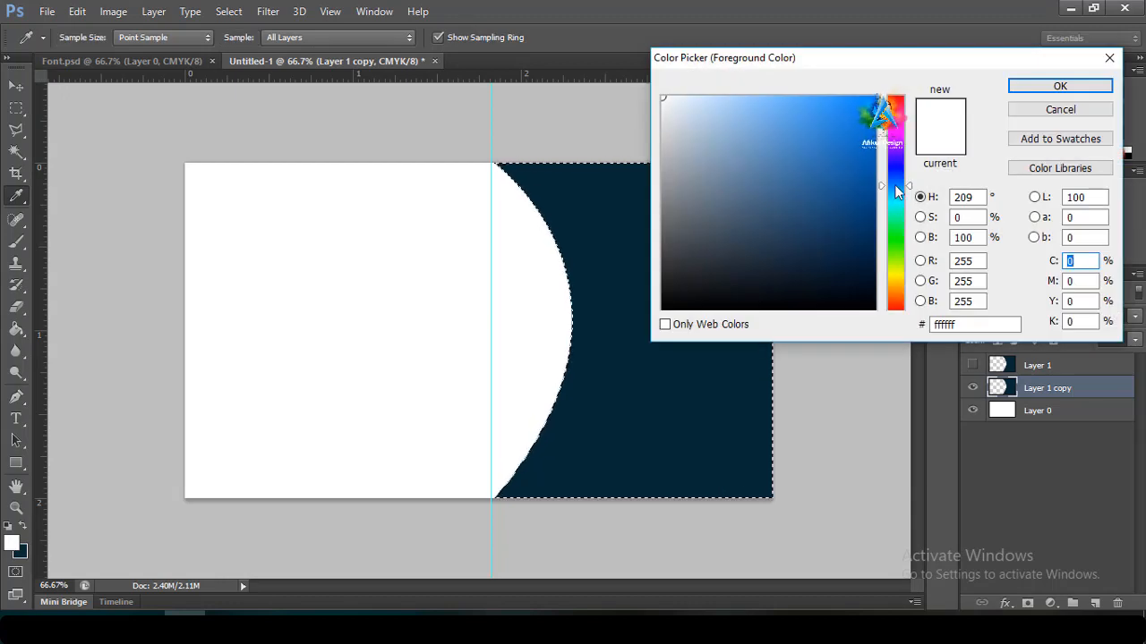
pyautogui.moveTo(895, 187); pyautogui.dragTo(897, 196)
pyautogui.click(876, 131)
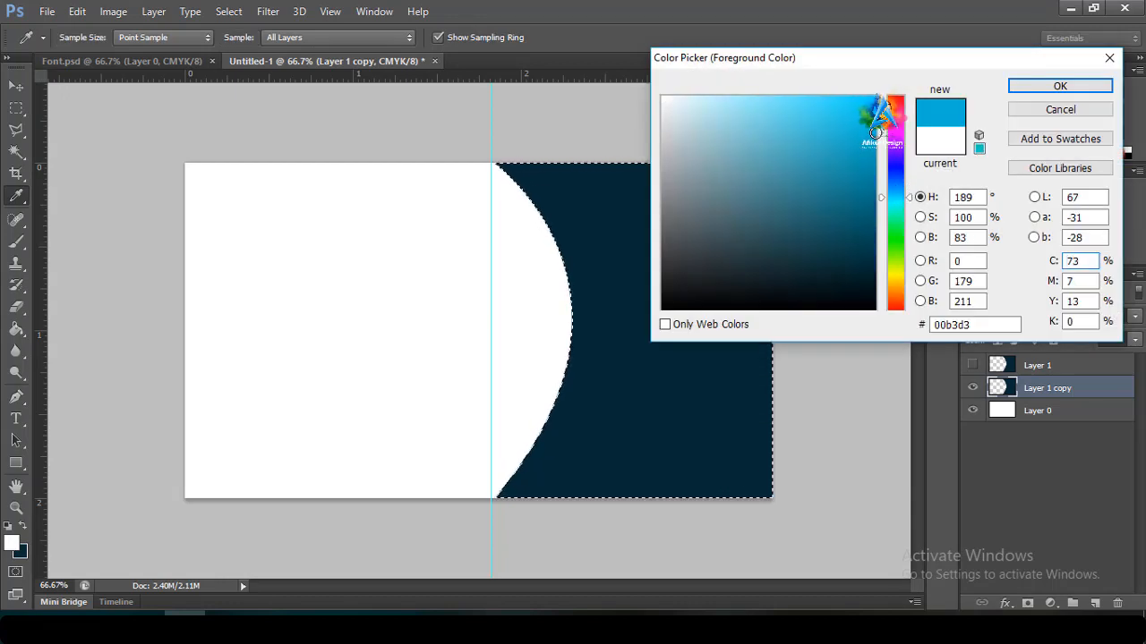
pyautogui.click(1026, 87)
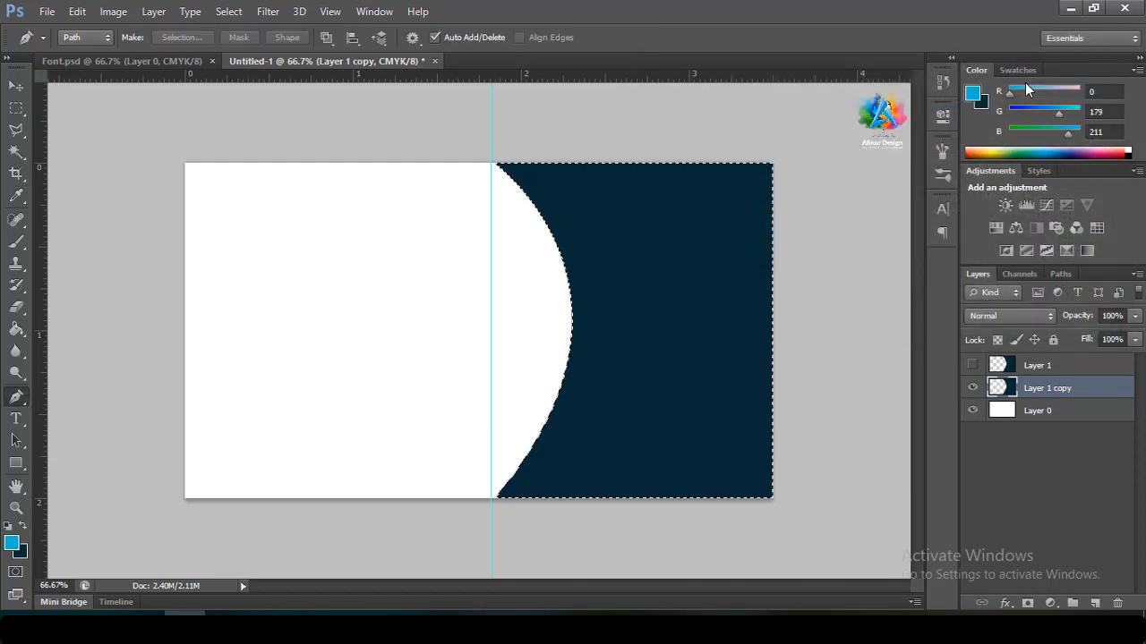
pyautogui.hotkey('alt', 'BackSpace')
pyautogui.hotkey('ctrl', 'd')
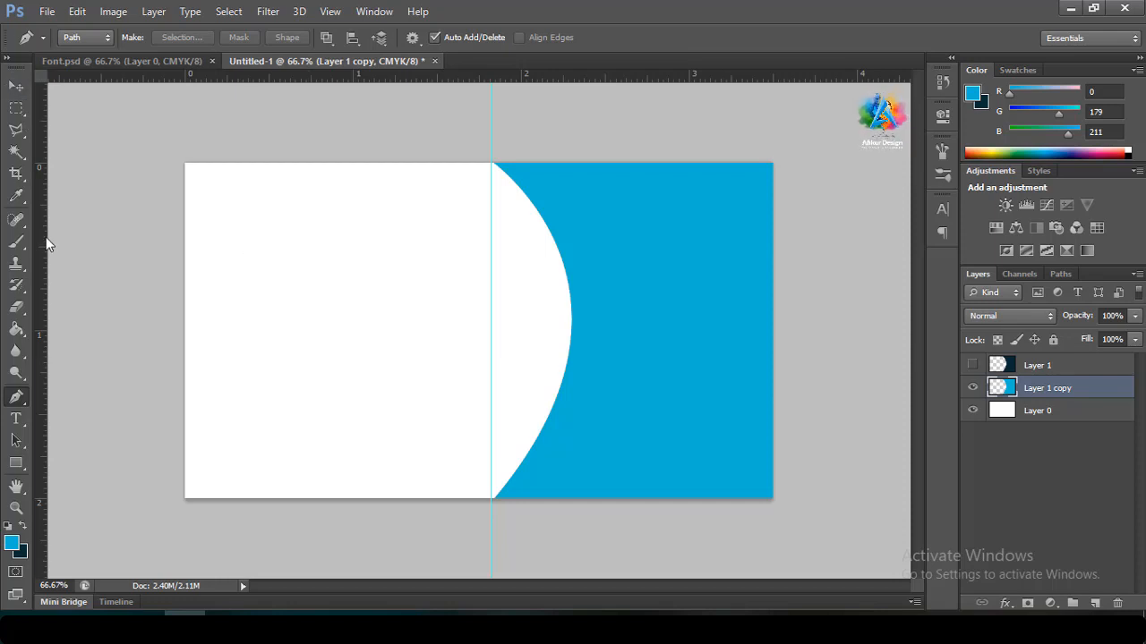
pyautogui.moveTo(43, 267); pyautogui.dragTo(475, 287)
# Nudge the cyan copy left so a thin cyan arc shows past the navy panel, then duplicate the copy
pyautogui.click(16, 86)
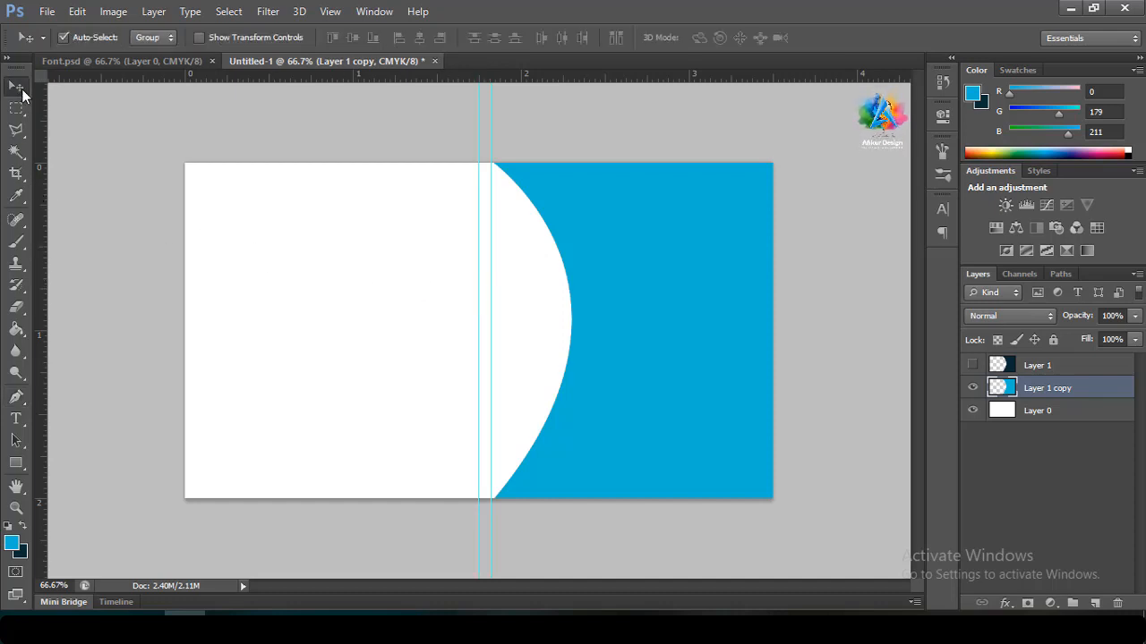
pyautogui.press('Left')
pyautogui.press('Left')
pyautogui.press('Left')
pyautogui.press('Left')
pyautogui.press('Left')
pyautogui.press('Left')
pyautogui.press('Left')
pyautogui.press('Left')
pyautogui.press('Left')
pyautogui.press('Left')
pyautogui.press('Left')
pyautogui.press('Left')
pyautogui.press('Left')
pyautogui.press('Left')
pyautogui.press('Left')
pyautogui.press('Left')
pyautogui.press('Left')
pyautogui.press('Left')
pyautogui.press('Left')
pyautogui.press('Left')
pyautogui.press('Left')
pyautogui.press('Left')
pyautogui.press('Left')
pyautogui.press('Left')
pyautogui.press('Left')
pyautogui.press('Left')
pyautogui.press('Left')
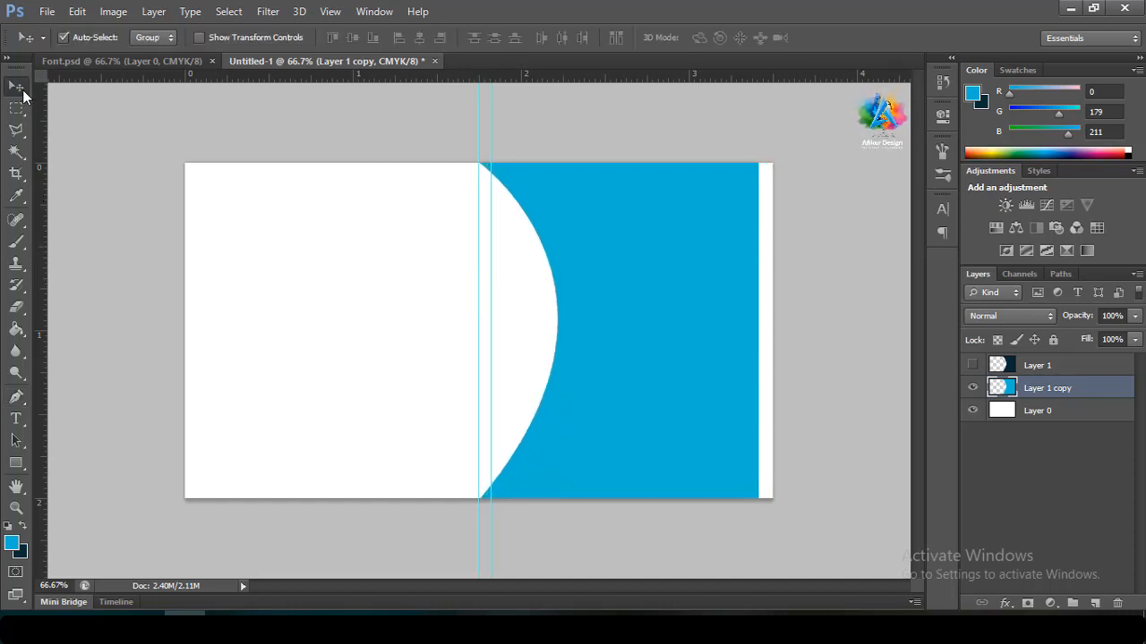
pyautogui.press('Right')
pyautogui.press('Right')
pyautogui.press('Right')
pyautogui.press('Right')
pyautogui.press('Right')
pyautogui.press('Right')
pyautogui.press('Right')
pyautogui.press('Right')
pyautogui.press('Right')
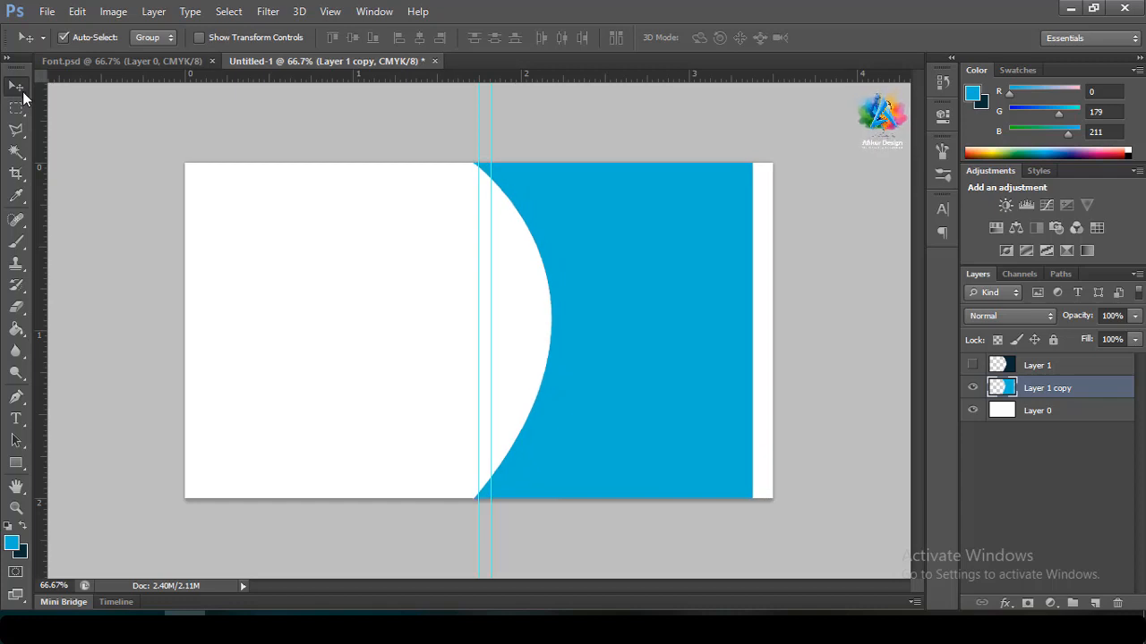
pyautogui.click(975, 365)
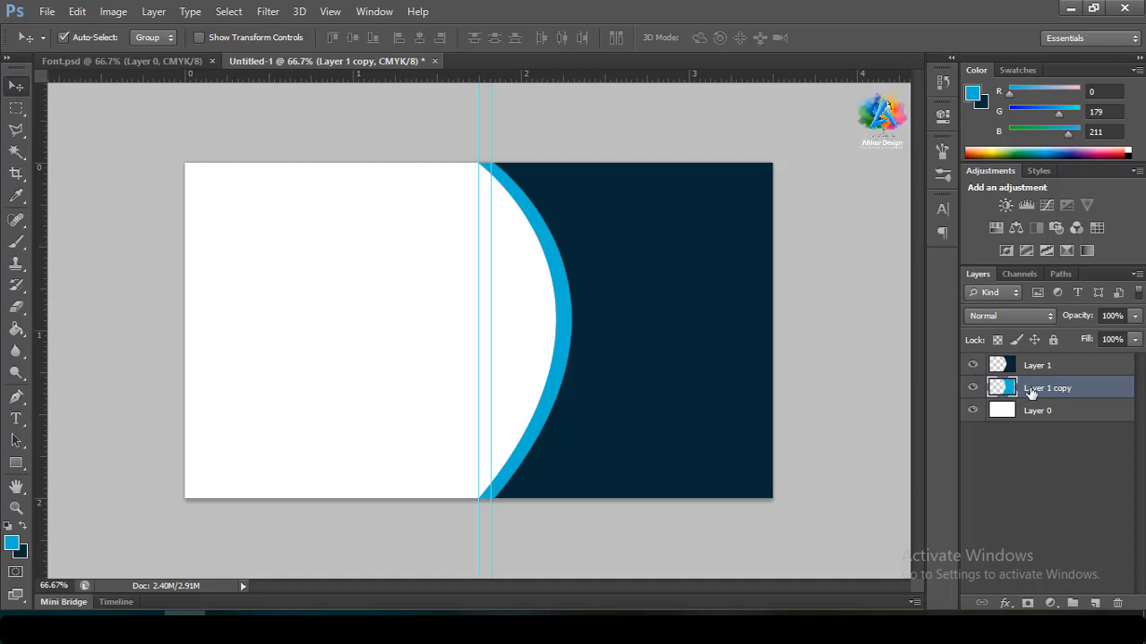
pyautogui.press('Left')
pyautogui.press('Left')
pyautogui.press('Left')
pyautogui.press('Left')
pyautogui.press('Left')
pyautogui.press('Left')
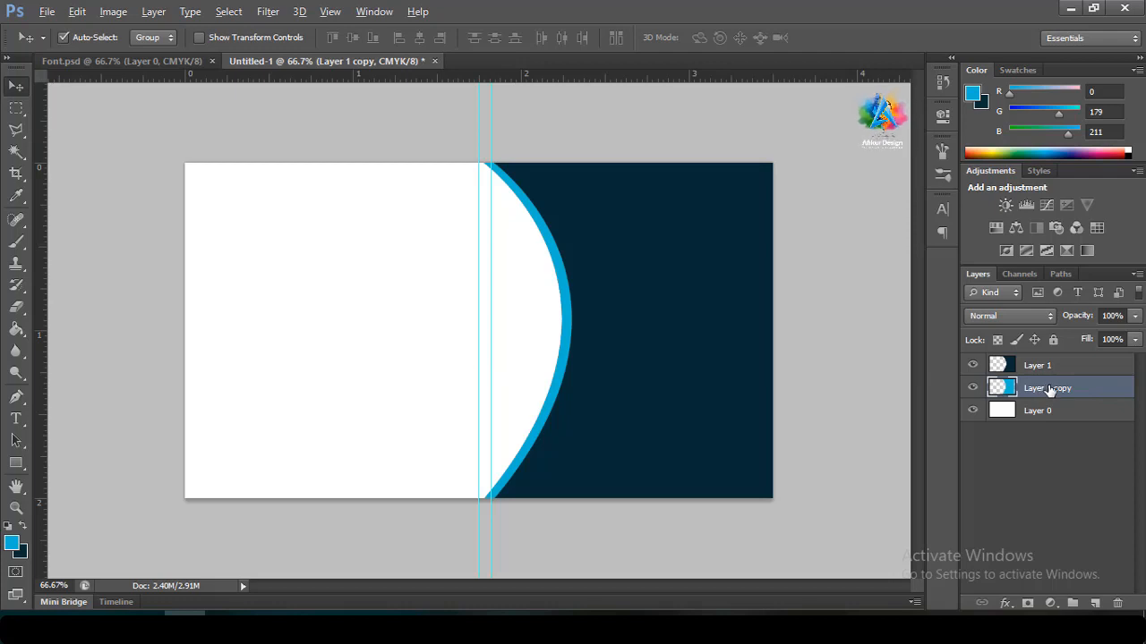
pyautogui.moveTo(1049, 390); pyautogui.dragTo(1054, 400)
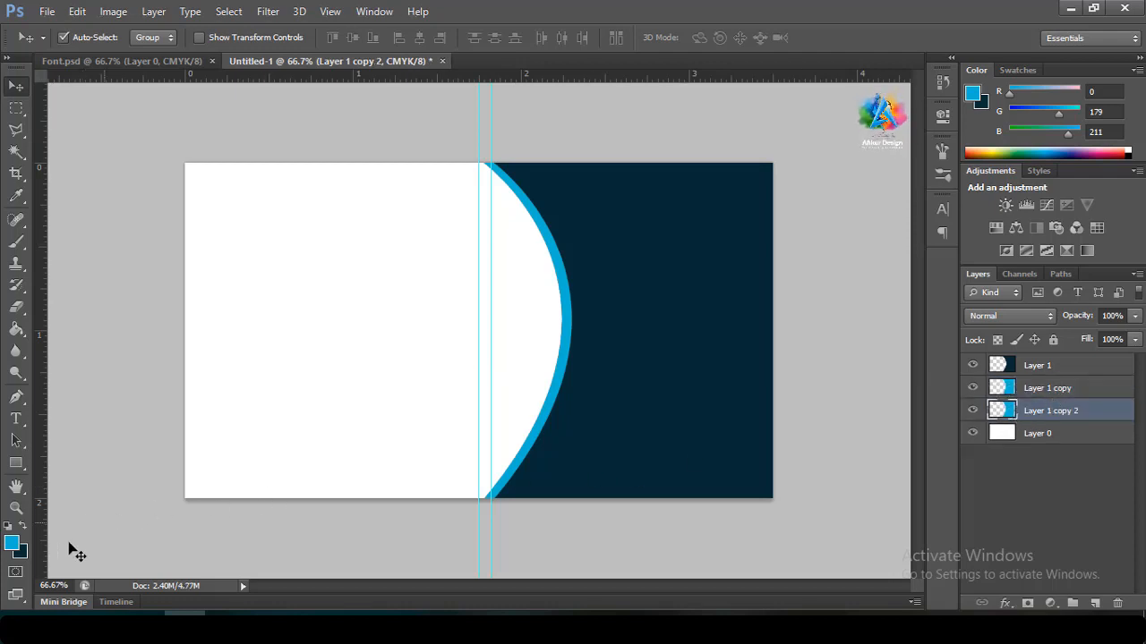
# Set the foreground colour to orange (R255 G174 B0)
pyautogui.click(15, 545)
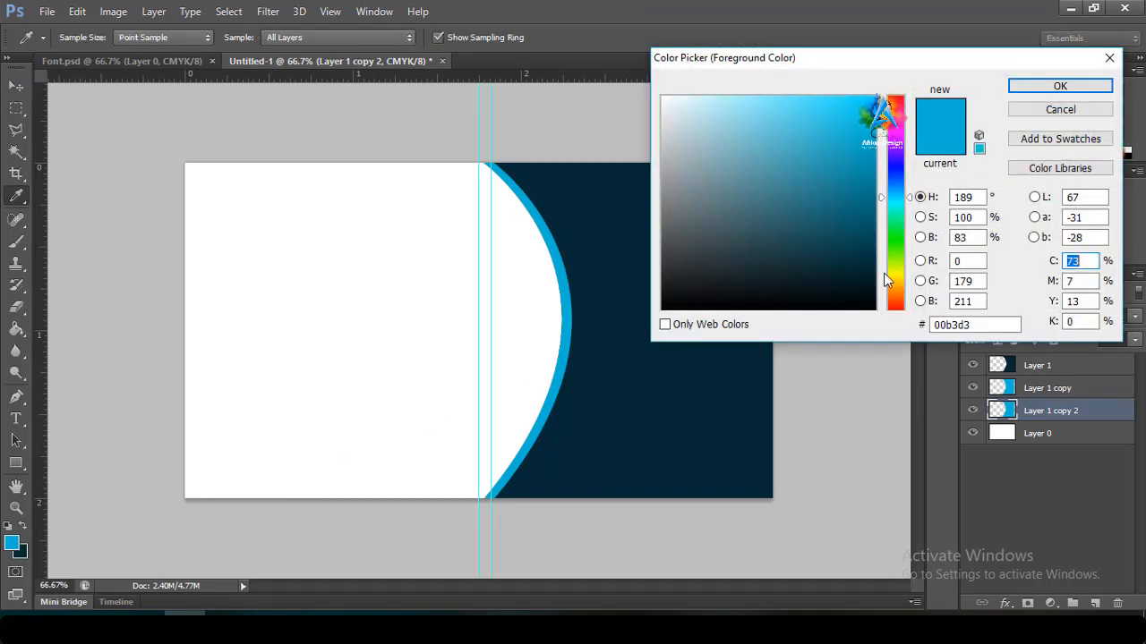
pyautogui.click(895, 283)
pyautogui.click(896, 285)
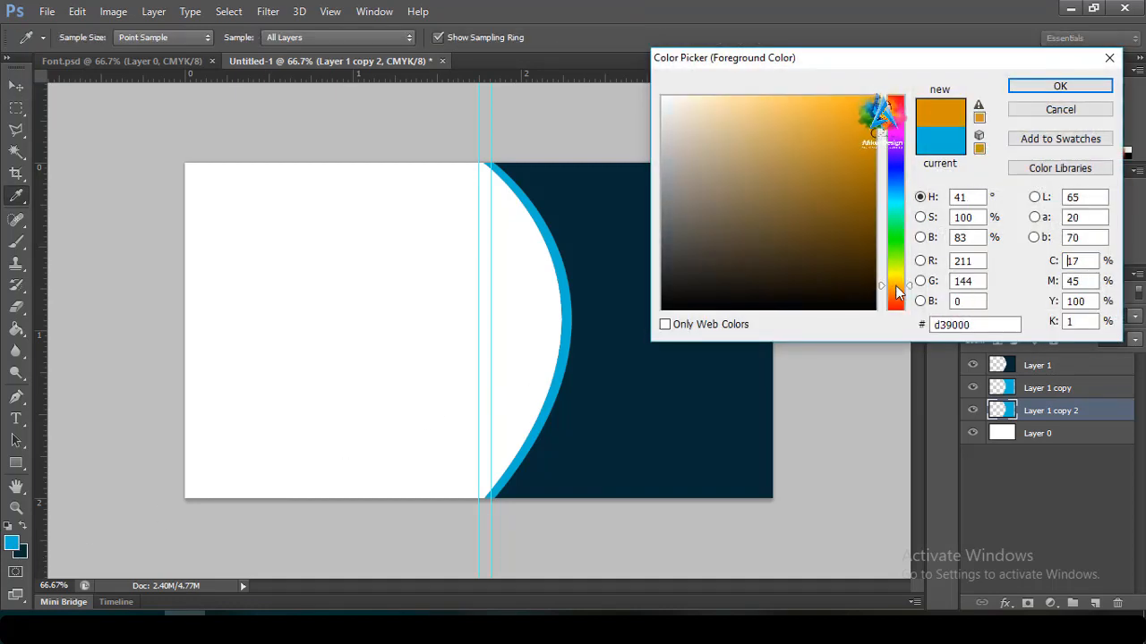
pyautogui.moveTo(864, 117)
pyautogui.mouseDown()
pyautogui.moveTo(885, 74)
pyautogui.moveTo(865, 116)
pyautogui.moveTo(876, 85)
pyautogui.mouseUp()
pyautogui.click(1026, 87)
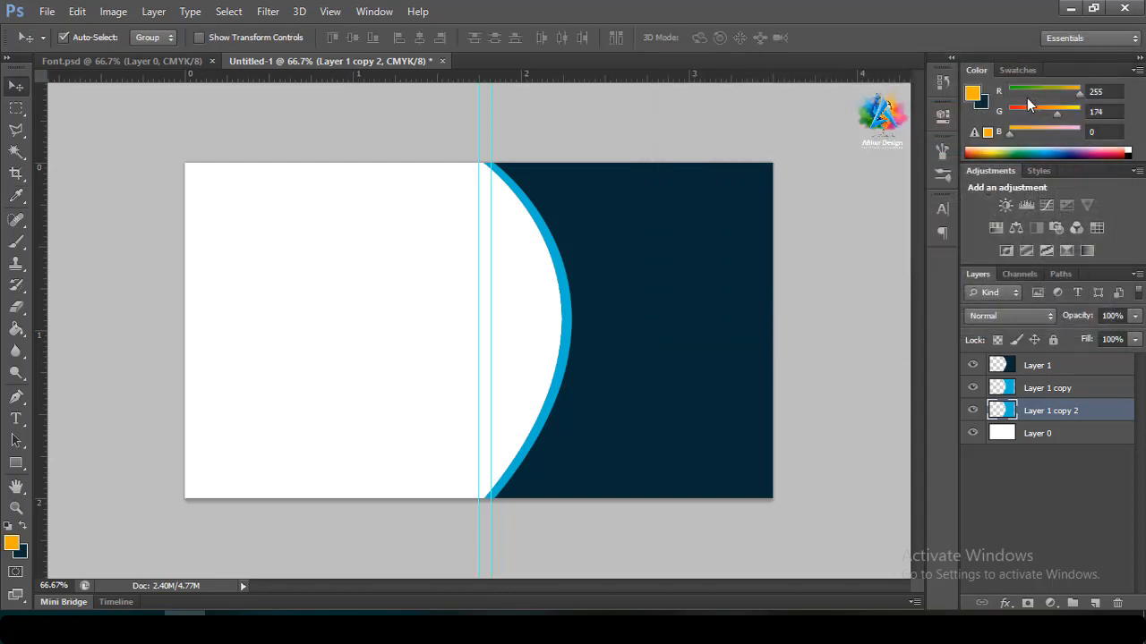
# Test an orange fill on Layer 1 copy 2, undo it, and load the curved shape selection
pyautogui.hotkey('alt', 'BackSpace')
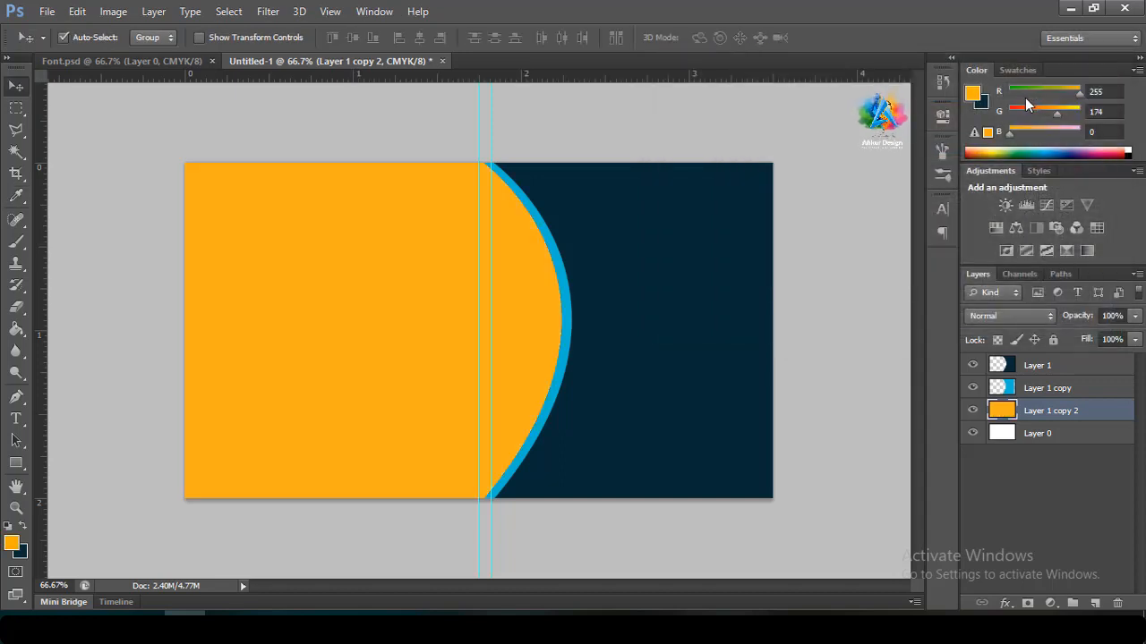
pyautogui.hotkey('ctrl', 'z')
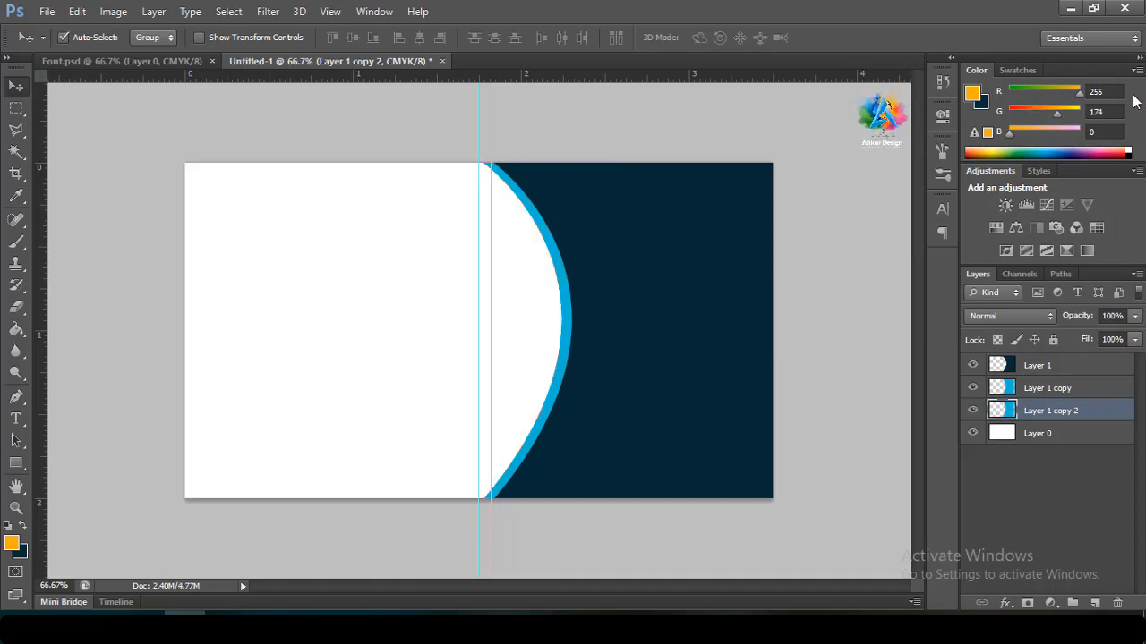
pyautogui.keyDown('ctrl'); pyautogui.click(1011, 410); pyautogui.keyUp('ctrl')
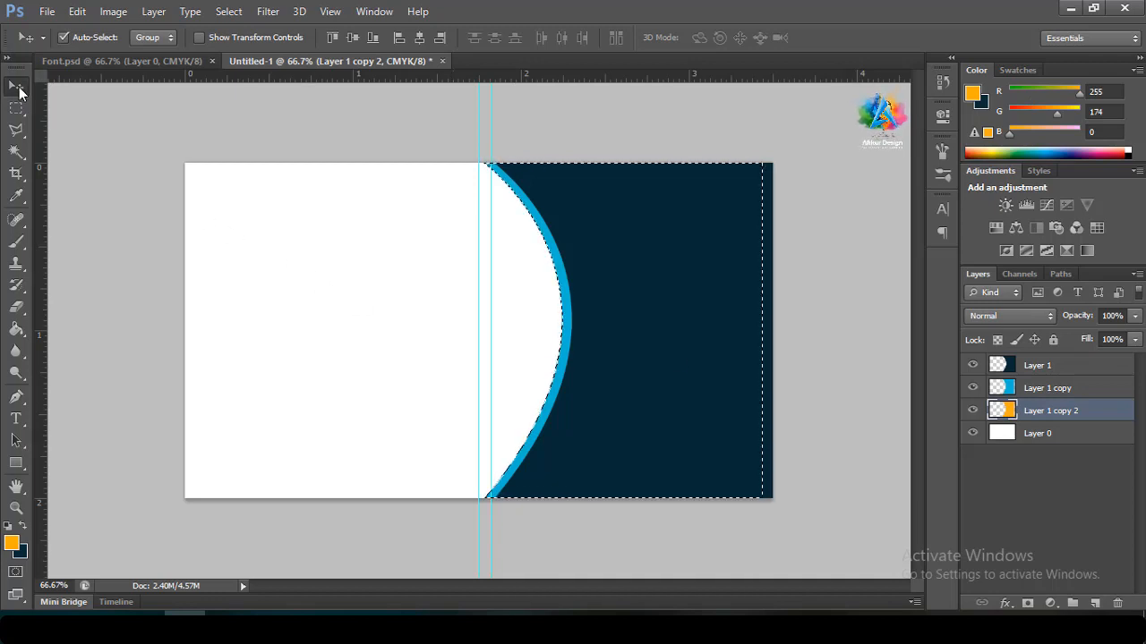
# Deselect, shift the orange curve left, and toggle the blue arc to check the result
pyautogui.hotkey('ctrl', 'd')
pyautogui.press('Left')
pyautogui.press('Left')
pyautogui.press('Left')
pyautogui.press('Left')
pyautogui.press('Left')
pyautogui.press('Left')
pyautogui.press('Left')
pyautogui.press('Left')
pyautogui.press('Left')
pyautogui.press('Left')
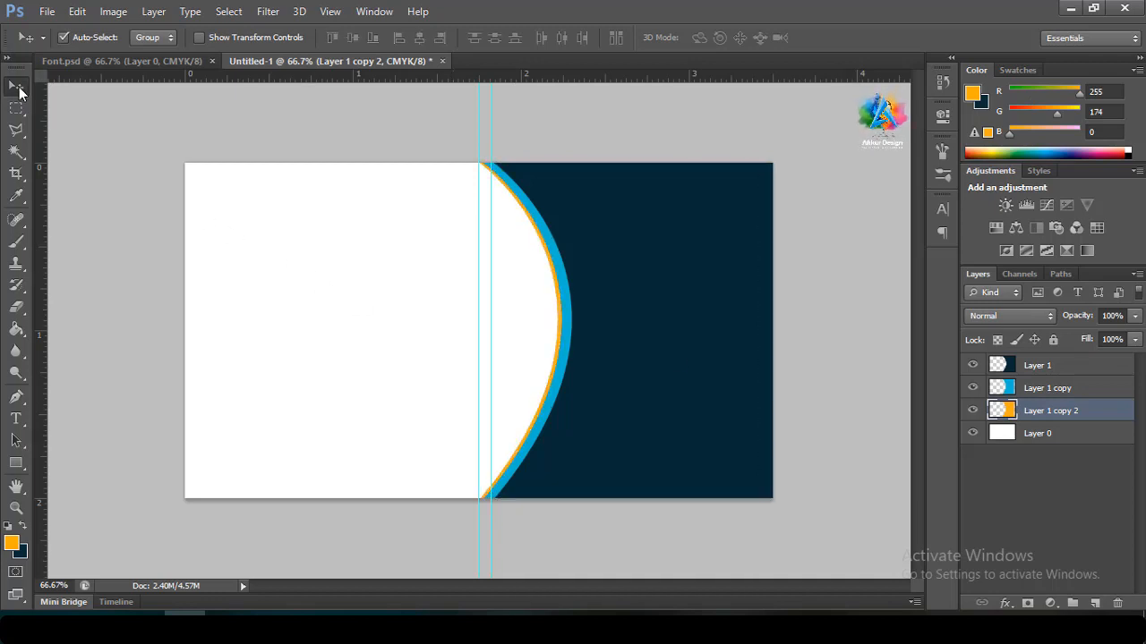
pyautogui.press('Left')
pyautogui.press('Left')
pyautogui.press('Left')
pyautogui.press('Left')
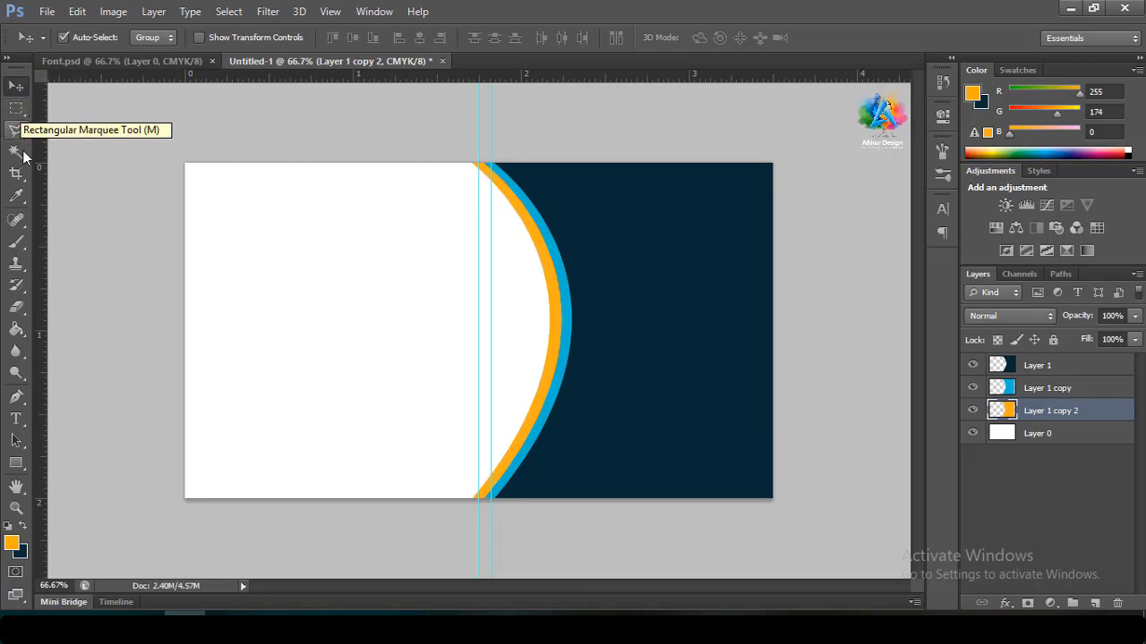
pyautogui.click(973, 388)
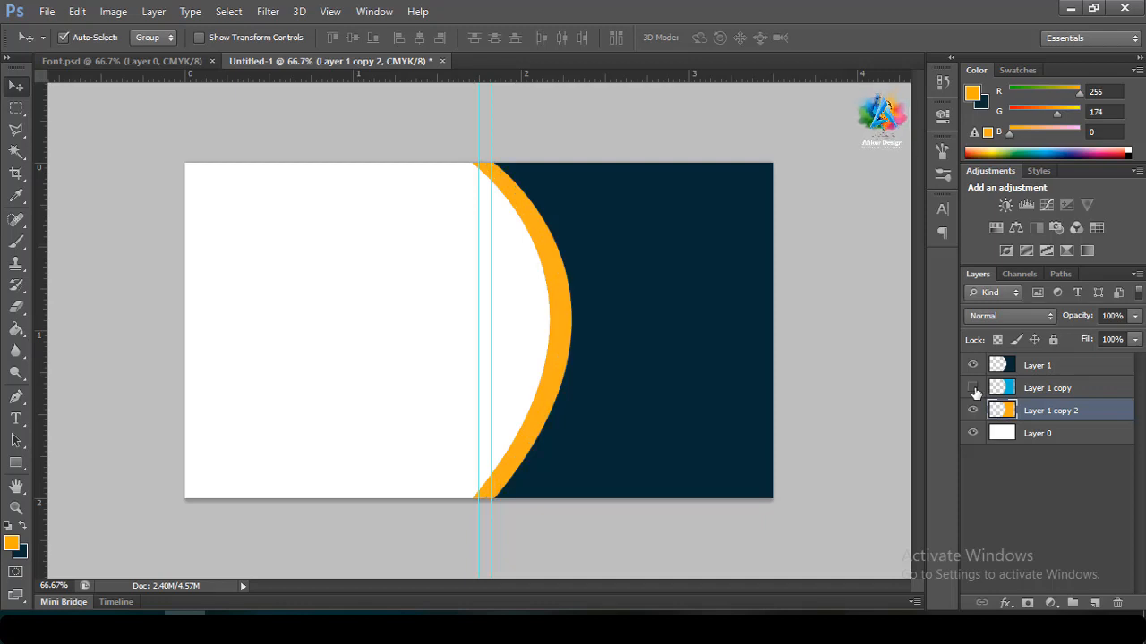
pyautogui.click(973, 388)
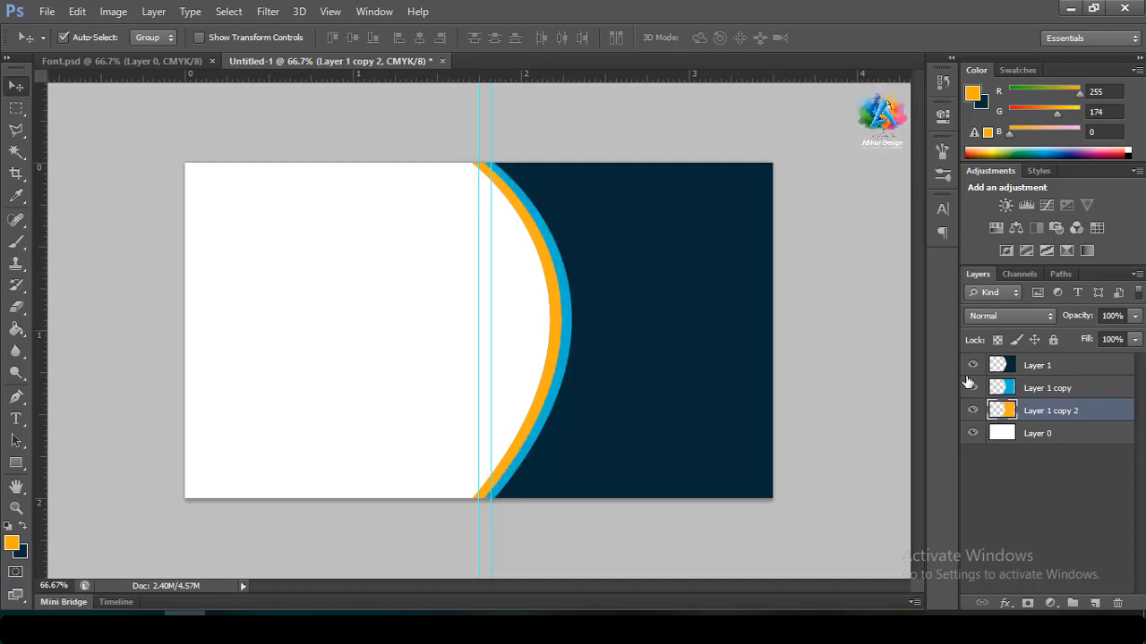
# Redo the orange curve's offset as a single left nudge for a thin rim, then remove both vertical guides
pyautogui.hotkey('ctrl', 'z')
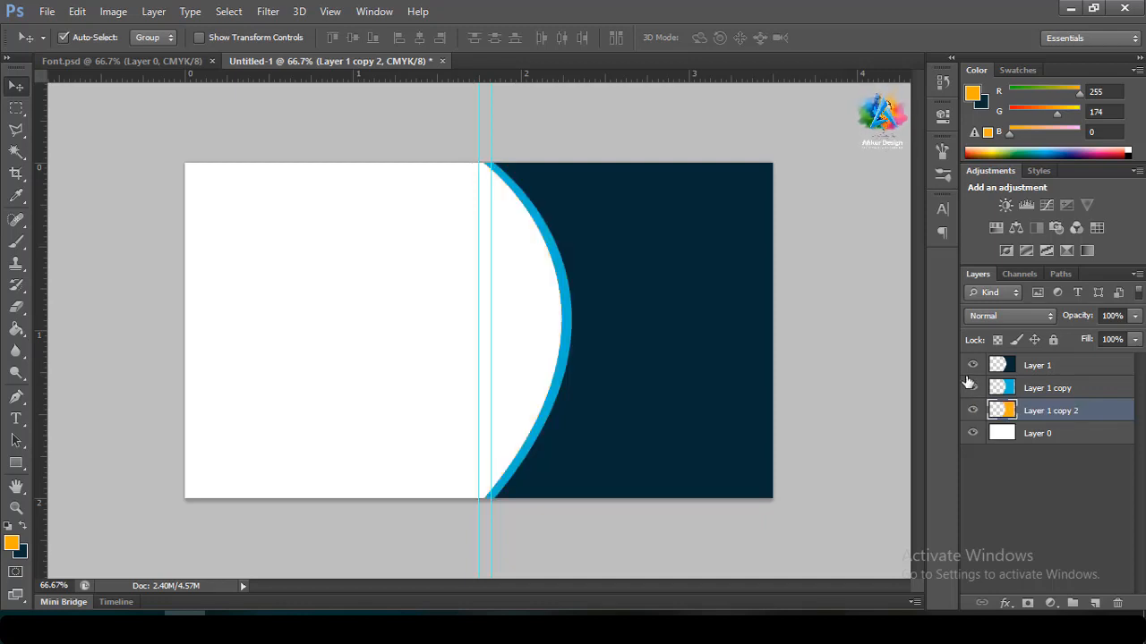
pyautogui.click(973, 390)
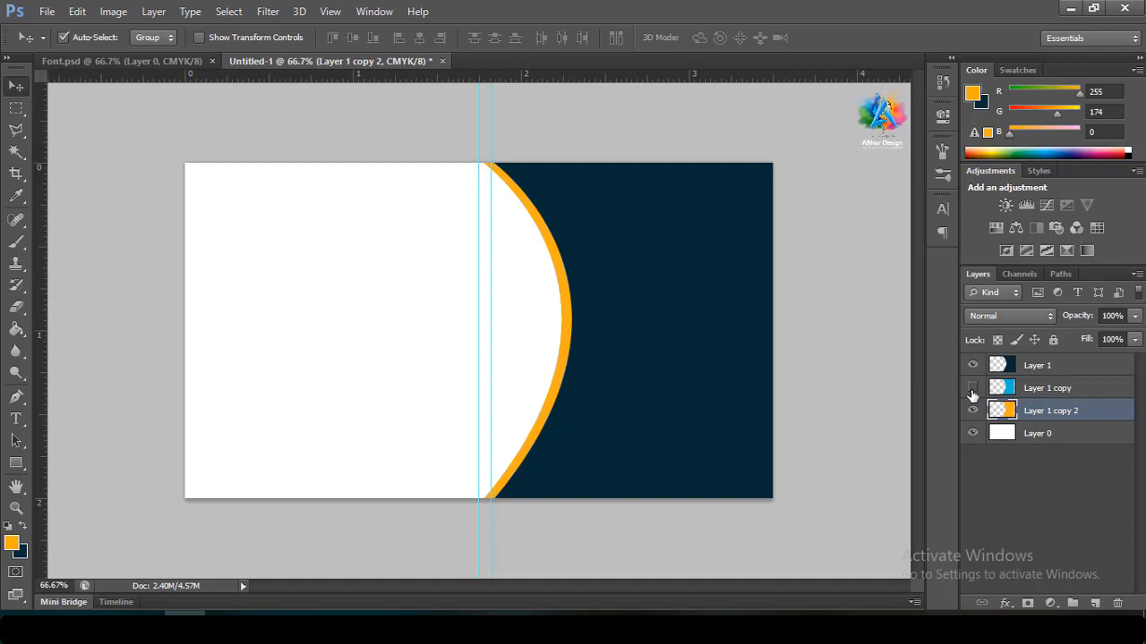
pyautogui.click(973, 388)
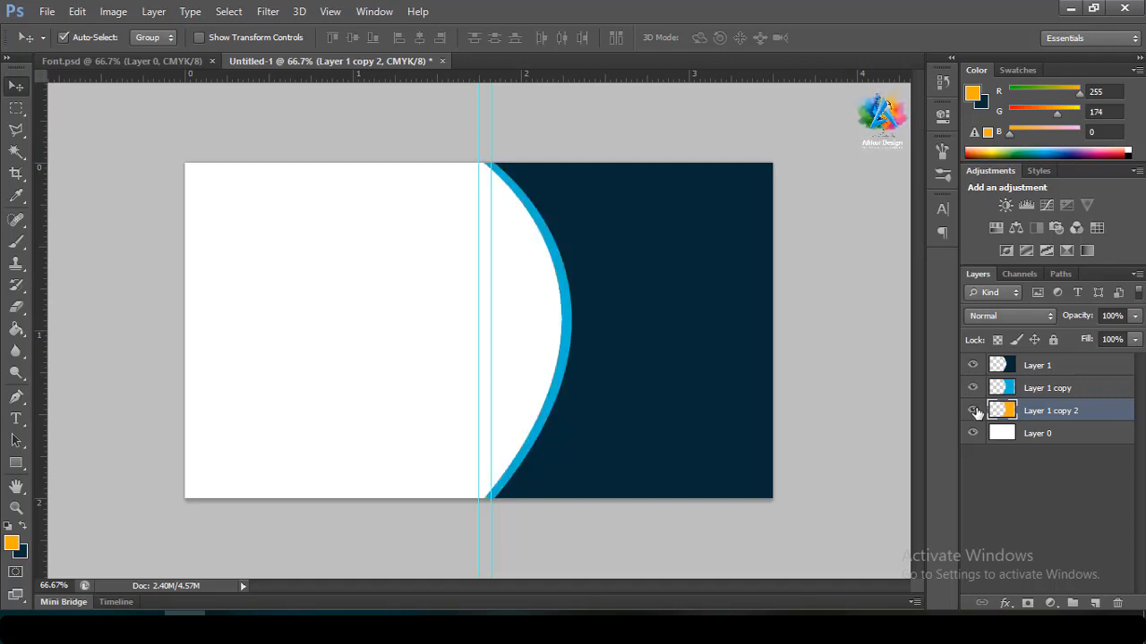
pyautogui.press('Left')
pyautogui.press('Left')
pyautogui.press('Left')
pyautogui.press('Left')
pyautogui.press('Left')
pyautogui.press('Left')
pyautogui.press('Left')
pyautogui.press('Left')
pyautogui.press('Left')
pyautogui.press('Left')
pyautogui.press('Left')
pyautogui.press('Left')
pyautogui.press('Left')
pyautogui.press('Left')
pyautogui.press('Left')
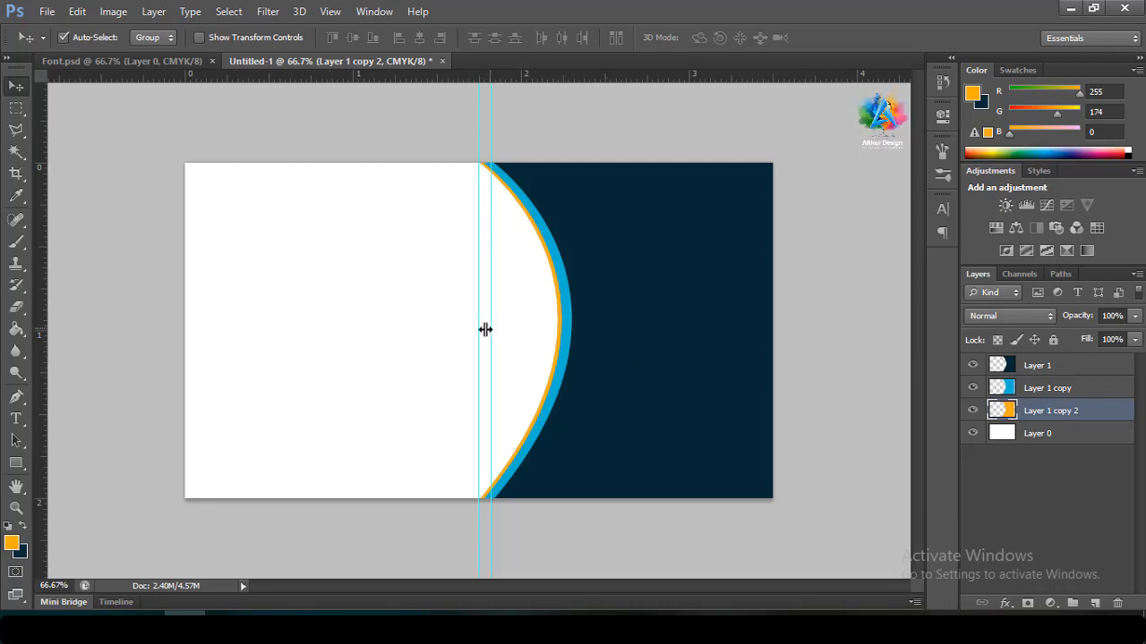
pyautogui.moveTo(485, 330); pyautogui.dragTo(28, 320)
pyautogui.moveTo(479, 327); pyautogui.dragTo(40, 306)
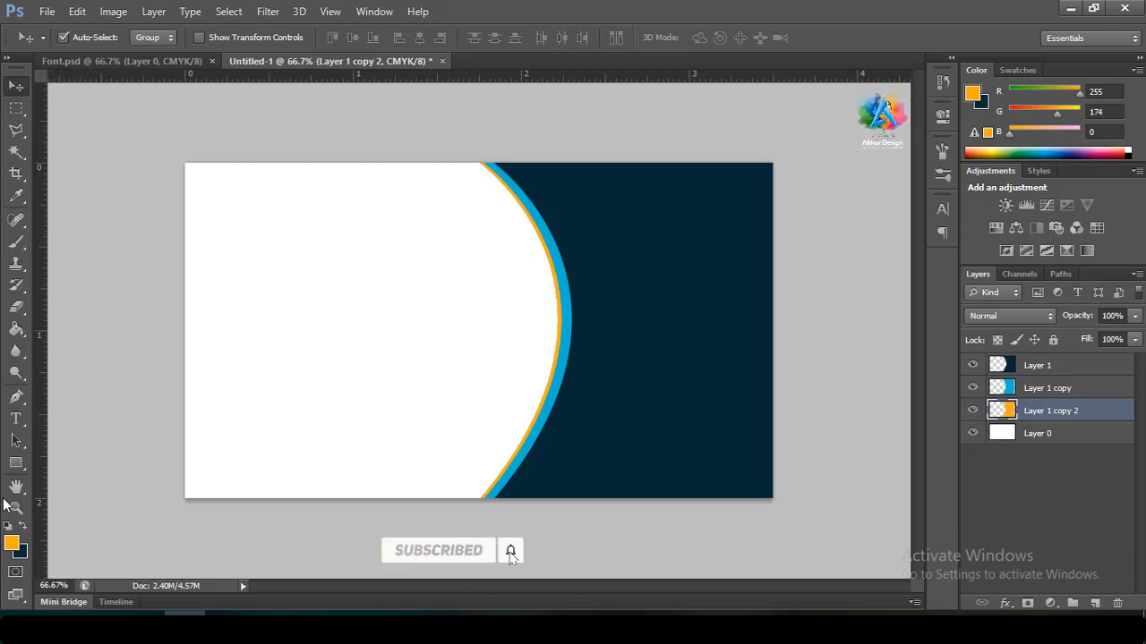
# Create a default polygon with the Polygon Tool, then delete the unwanted star shape
pyautogui.click(14, 465)
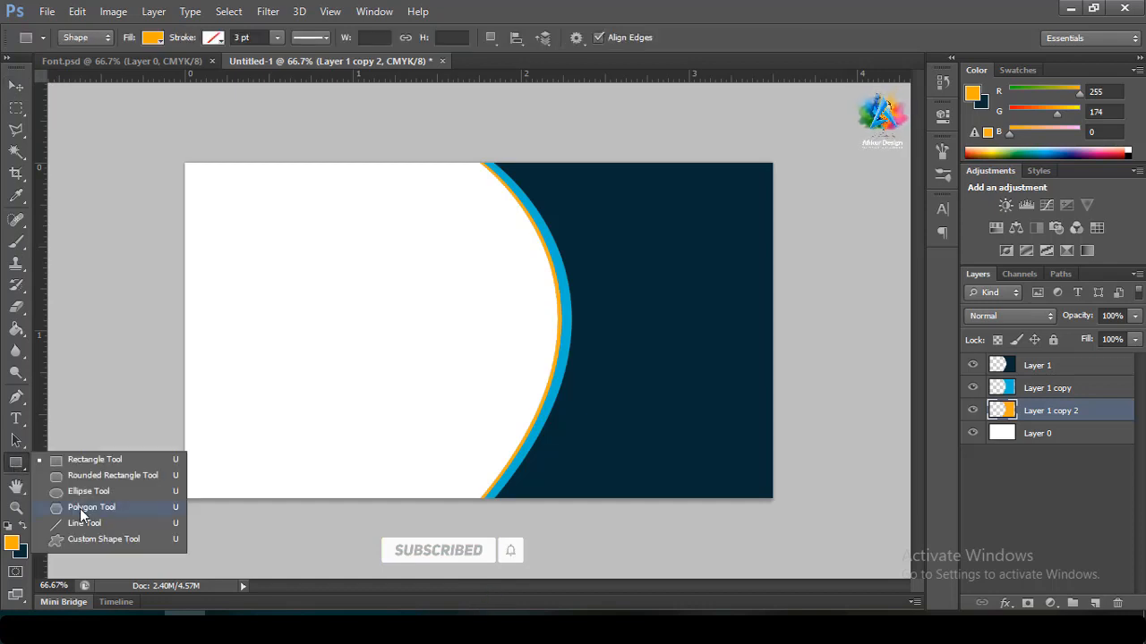
pyautogui.click(82, 508)
pyautogui.click(270, 282)
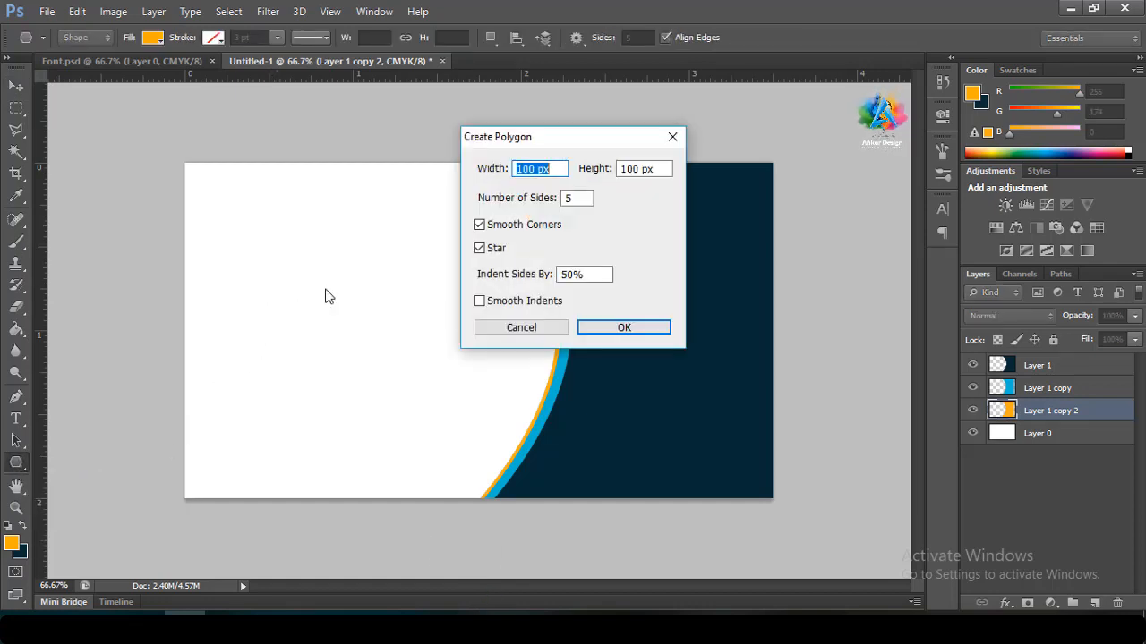
pyautogui.click(587, 329)
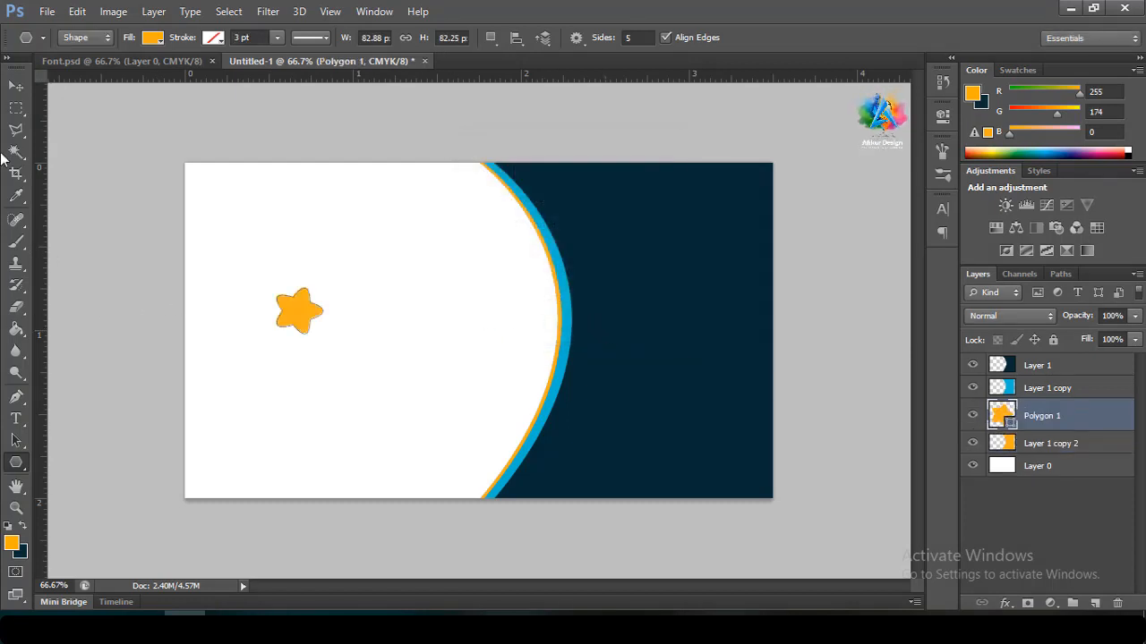
pyautogui.click(15, 86)
pyautogui.press('Delete')
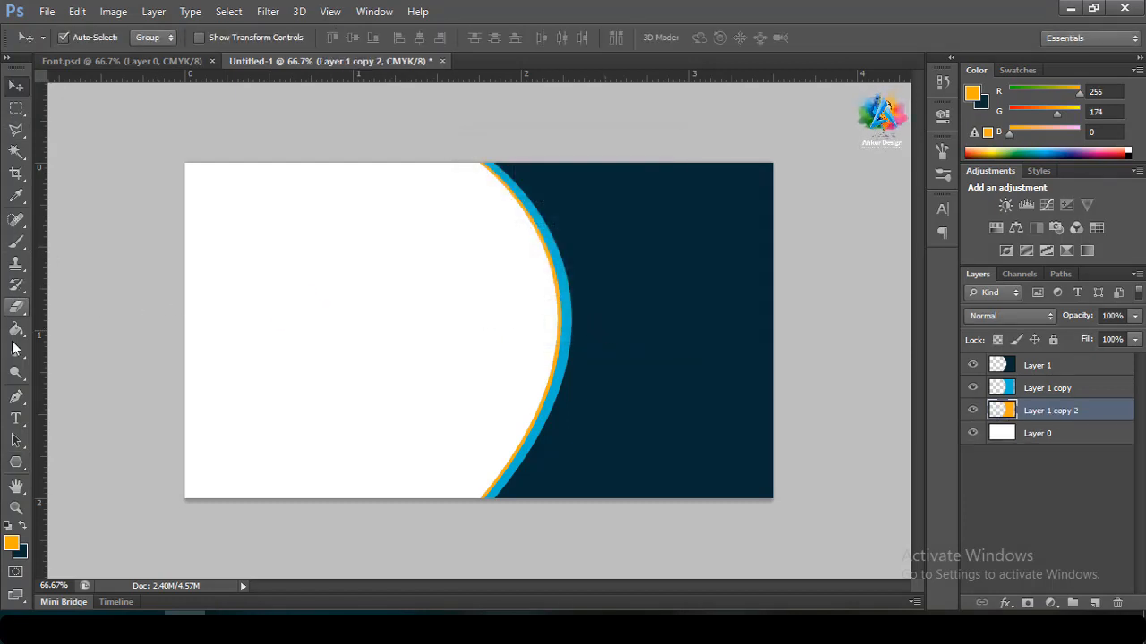
# Create an orange polygon with Smooth Corners and Star off and 4 sides, forming a 99 px diamond
pyautogui.click(16, 462)
pyautogui.click(250, 331)
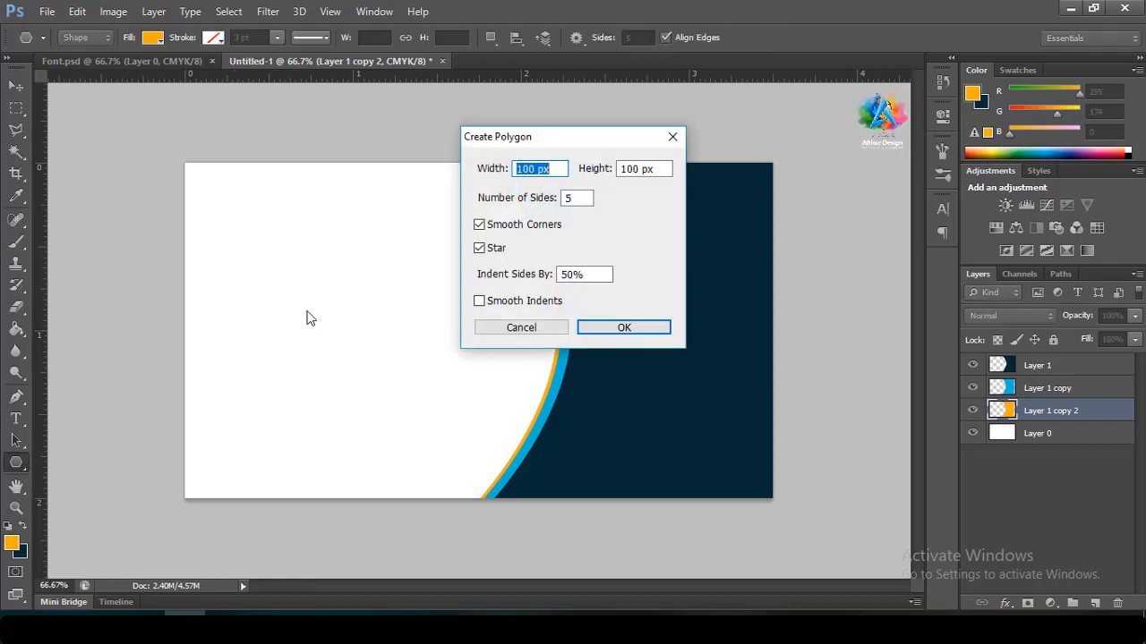
pyautogui.click(480, 225)
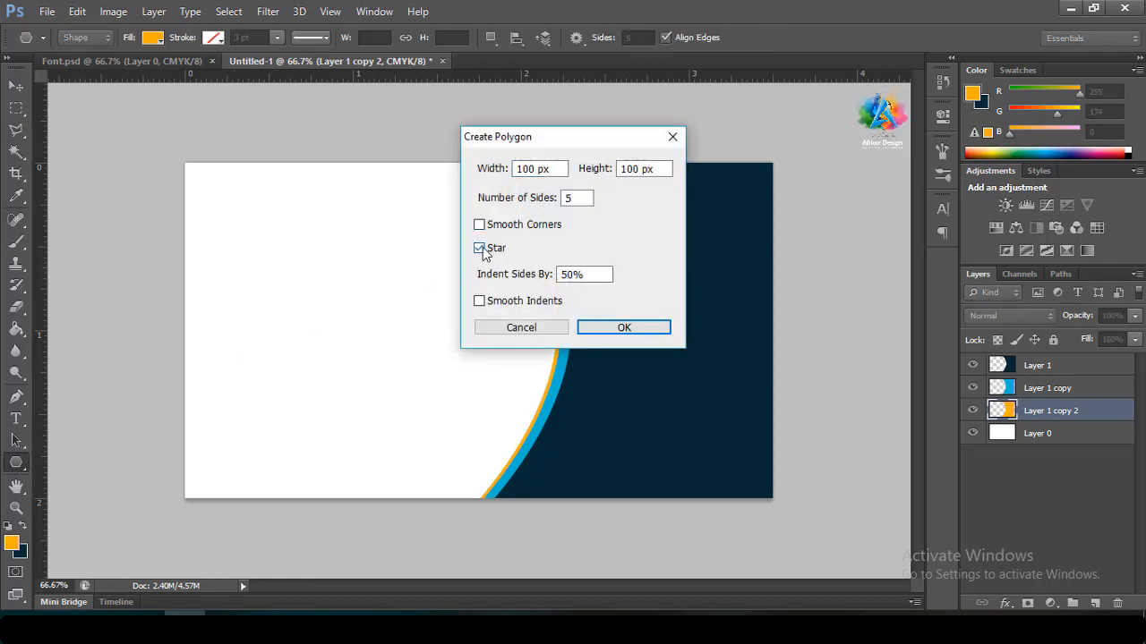
pyautogui.click(480, 249)
pyautogui.click(584, 326)
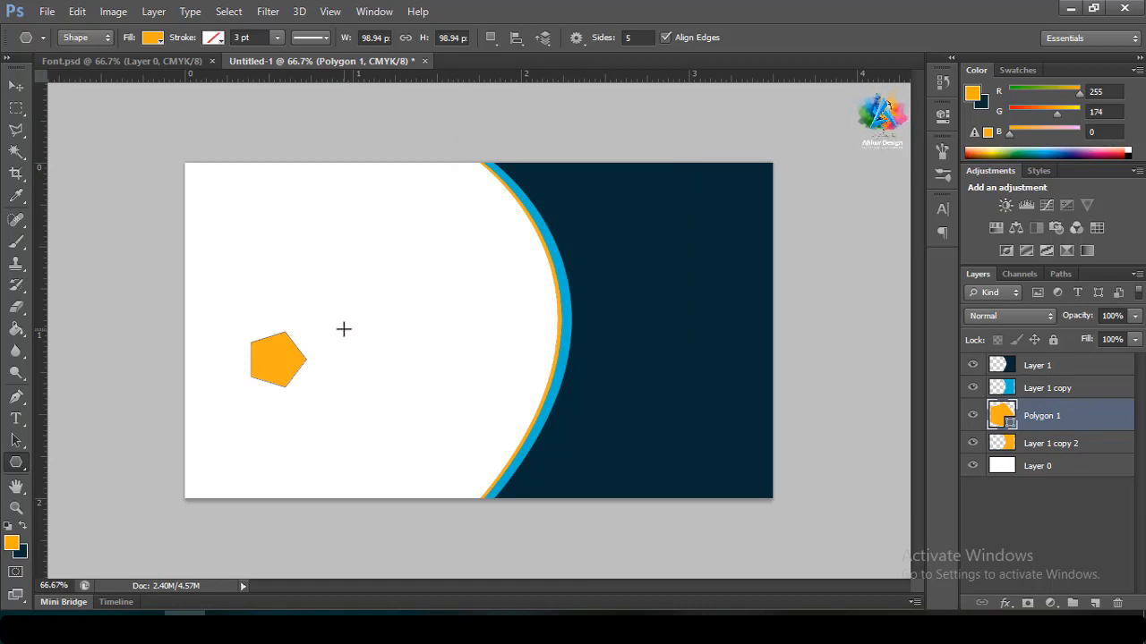
pyautogui.hotkey('ctrl', 'z')
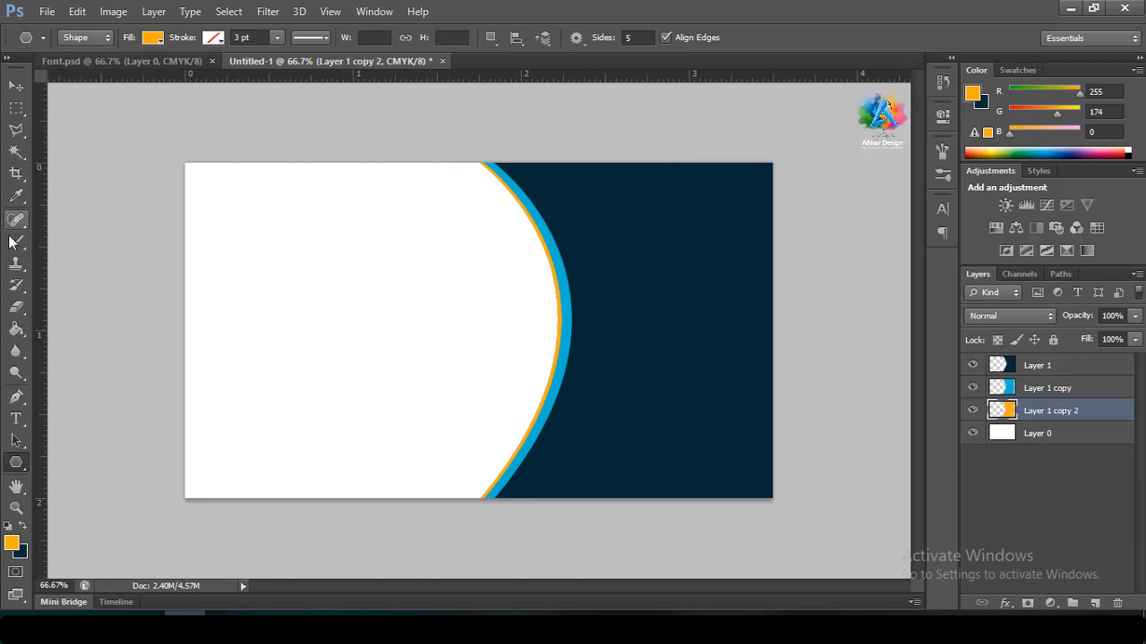
pyautogui.click(441, 268)
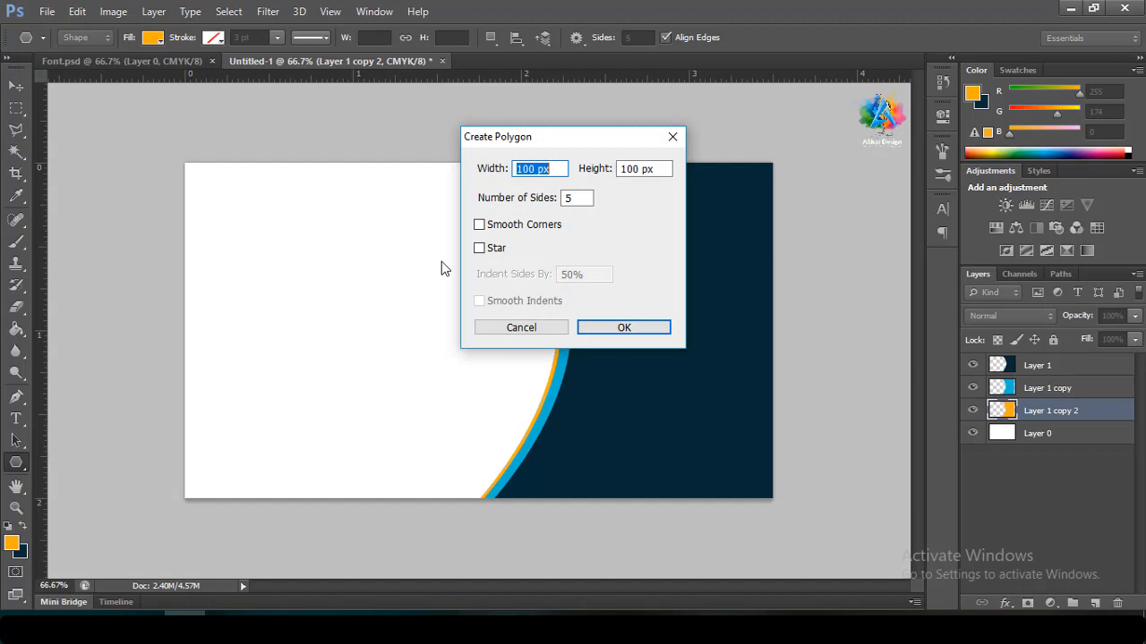
pyautogui.doubleClick(569, 199)
pyautogui.write('4')
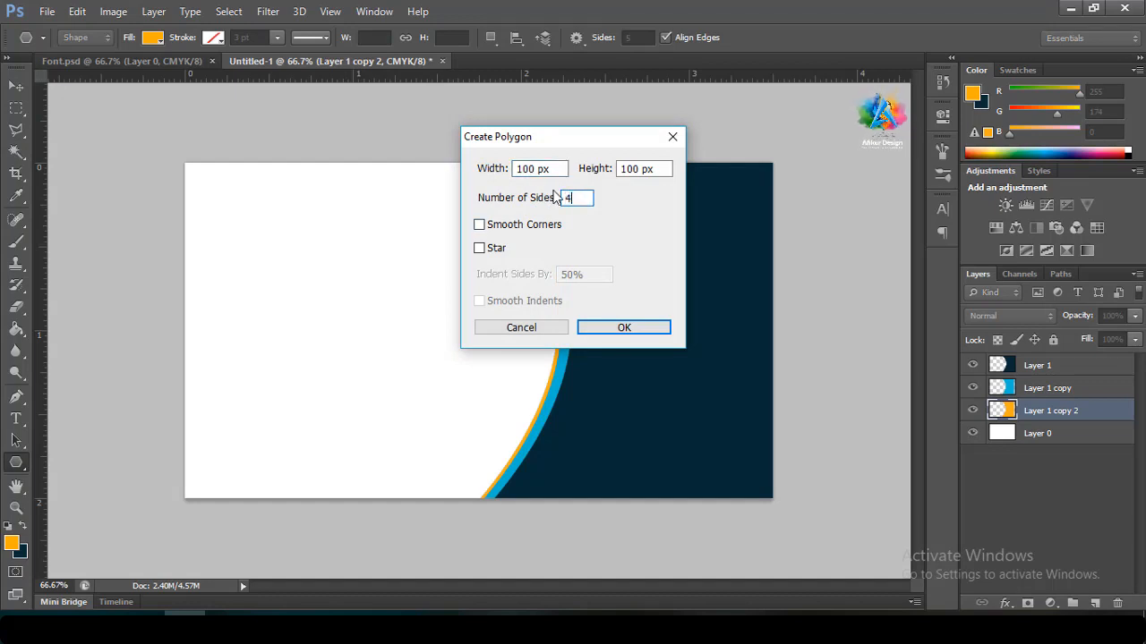
pyautogui.click(587, 327)
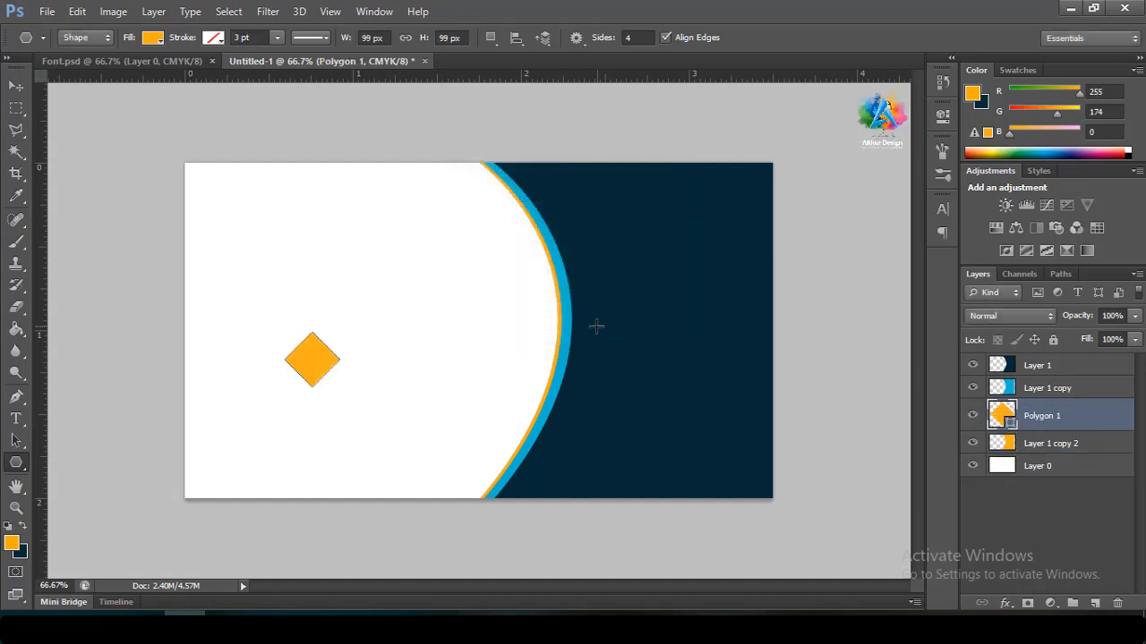
# Move the diamond up and left and scale it down to about 61%
pyautogui.click(16, 85)
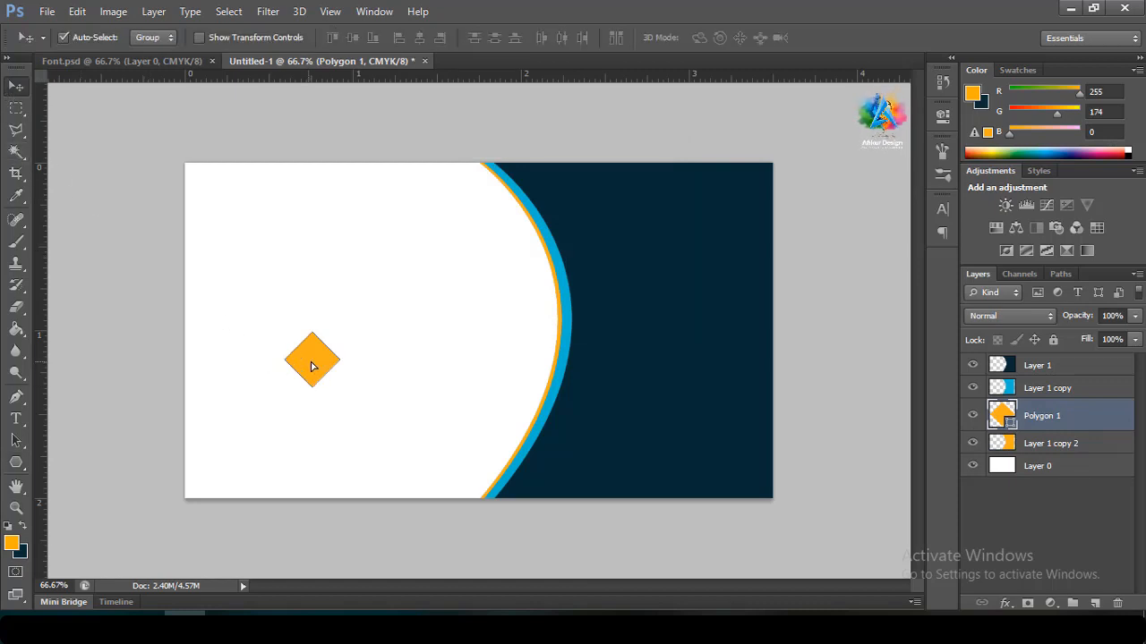
pyautogui.moveTo(307, 360); pyautogui.dragTo(262, 288)
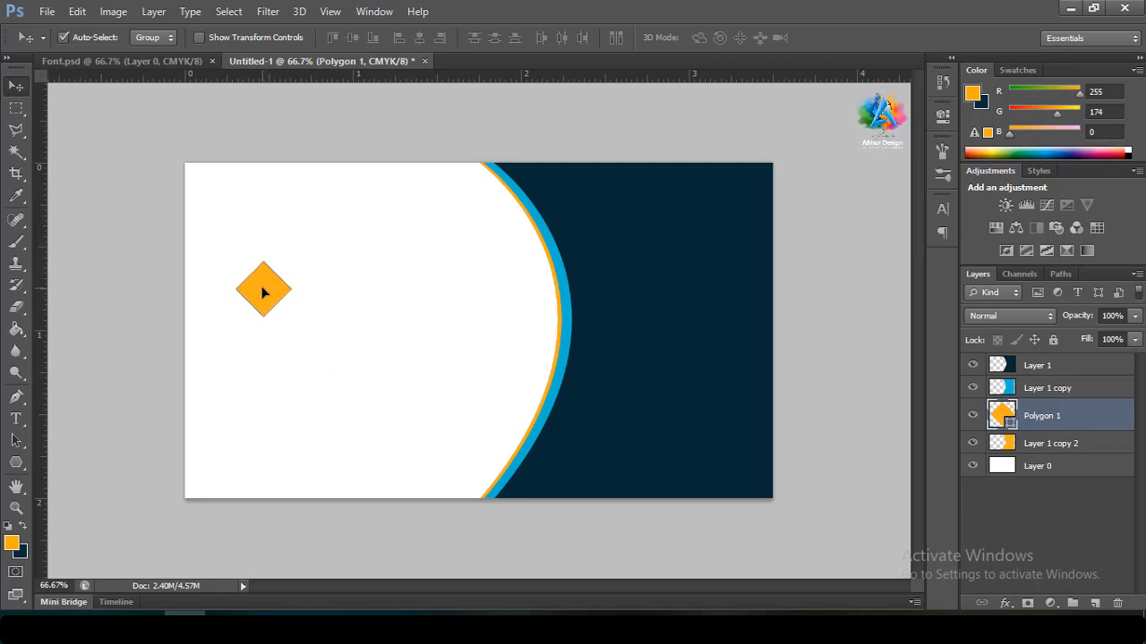
pyautogui.hotkey('ctrl', 't')
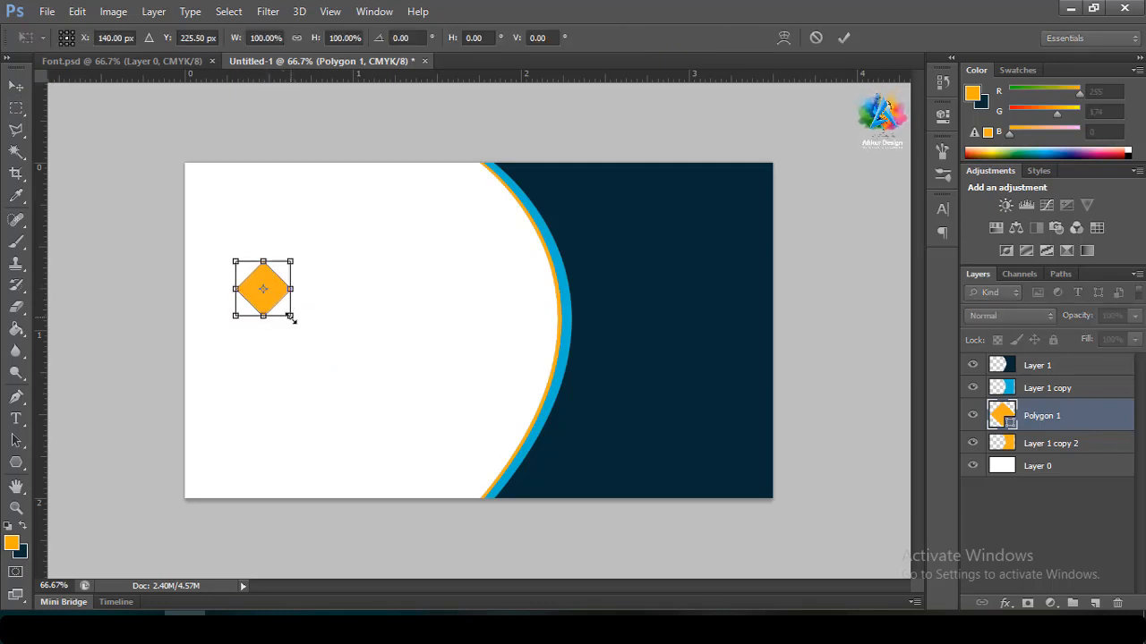
pyautogui.moveTo(292, 318); pyautogui.dragTo(284, 306)
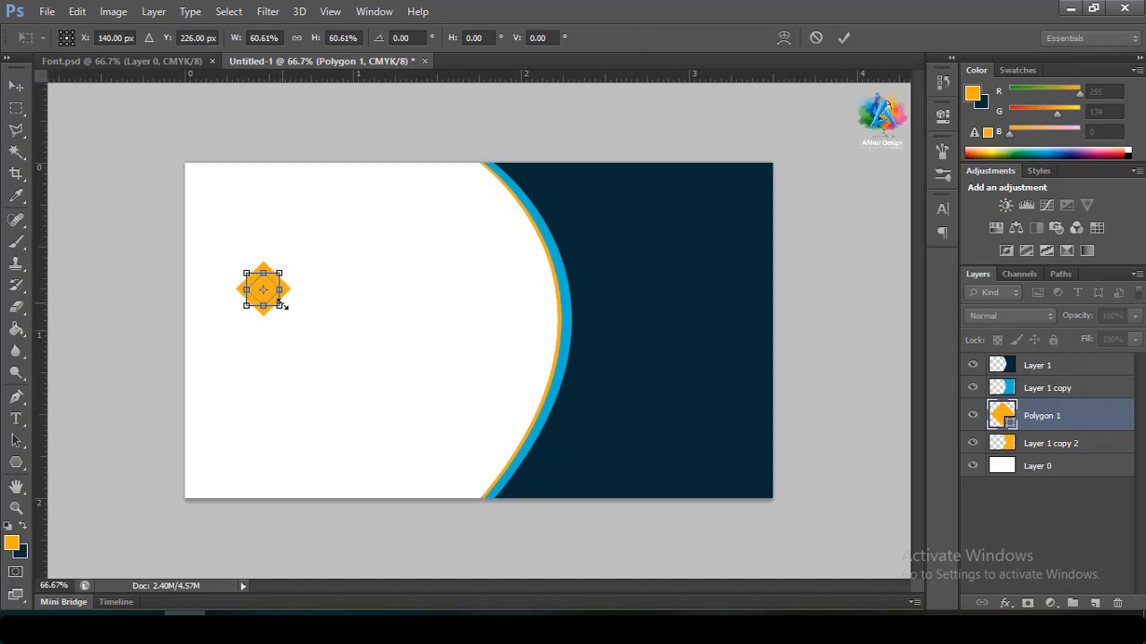
pyautogui.click(843, 38)
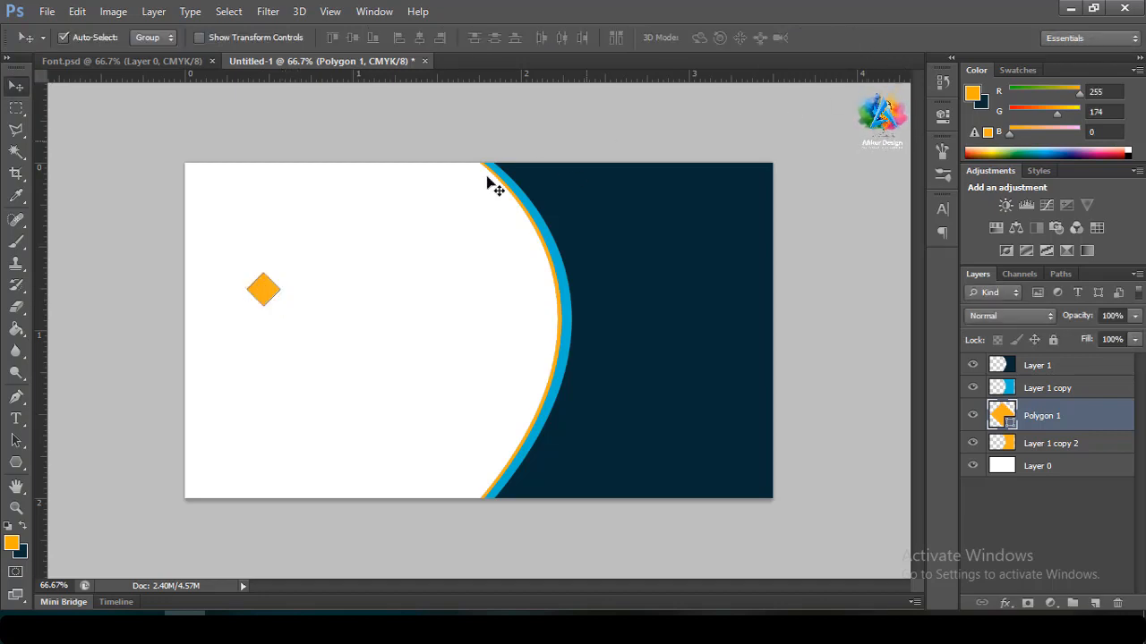
# Frame the diamond with two vertical and two horizontal guides, one near 0.800 in
pyautogui.moveTo(40, 376); pyautogui.dragTo(248, 373)
pyautogui.moveTo(42, 380); pyautogui.dragTo(282, 370)
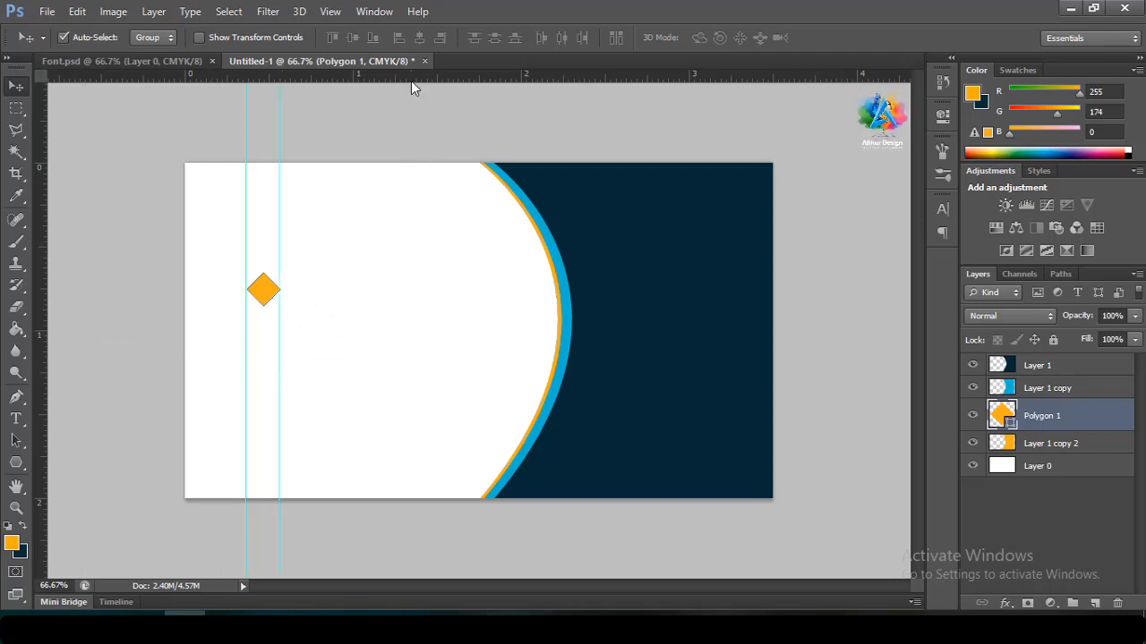
pyautogui.moveTo(412, 79); pyautogui.dragTo(412, 272)
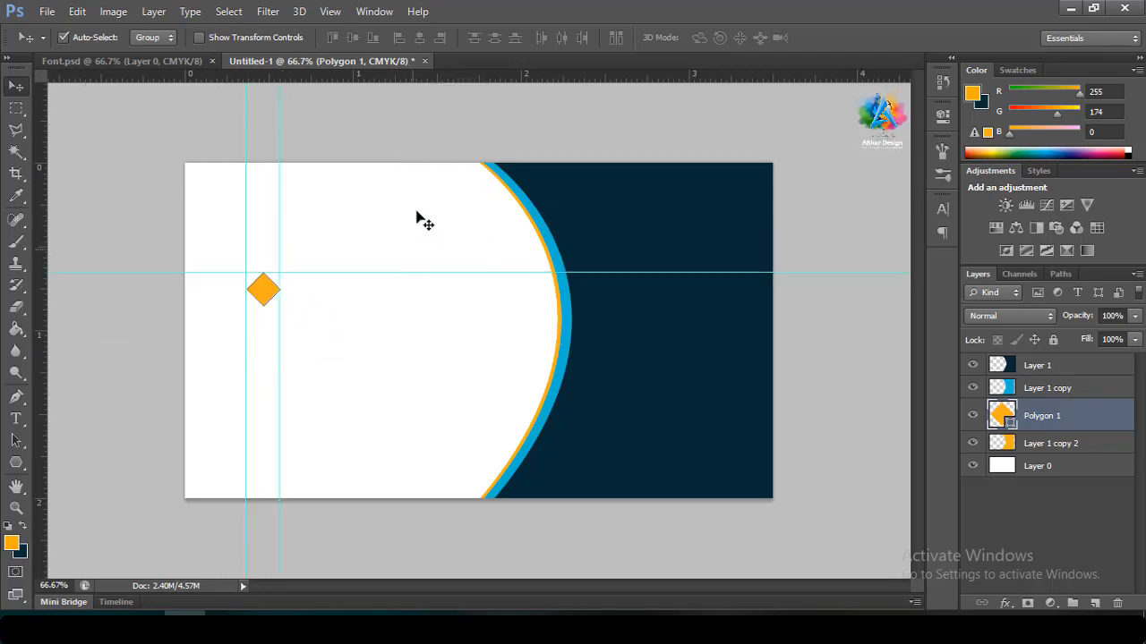
pyautogui.moveTo(422, 77); pyautogui.dragTo(424, 305)
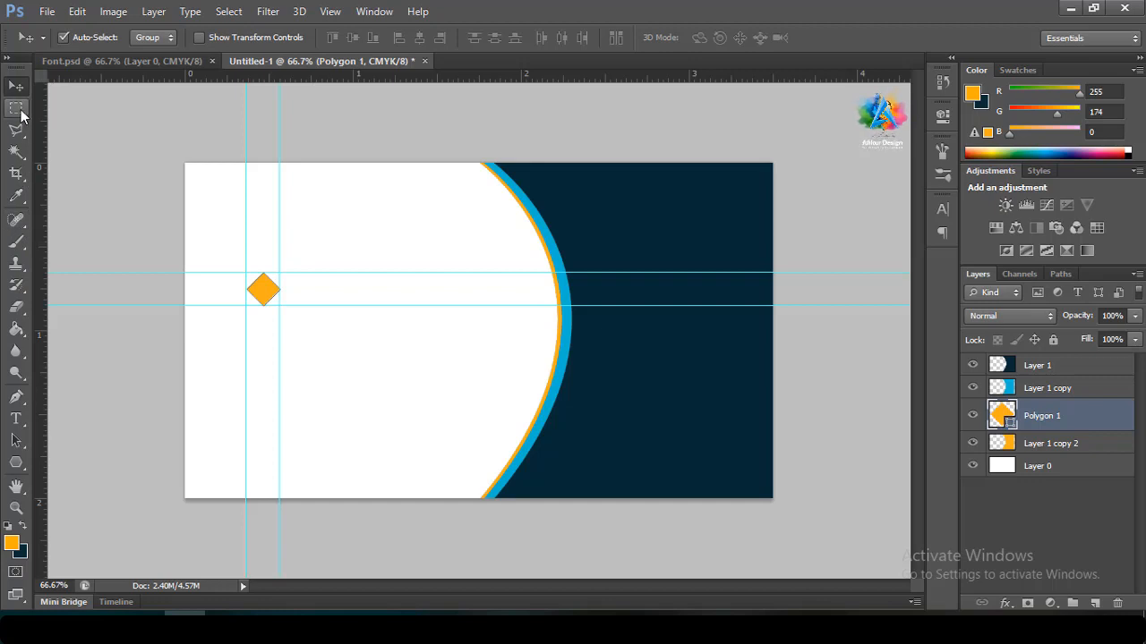
# Marquee a thin bar from the diamond to the curve and choose a light grey foreground
pyautogui.click(17, 109)
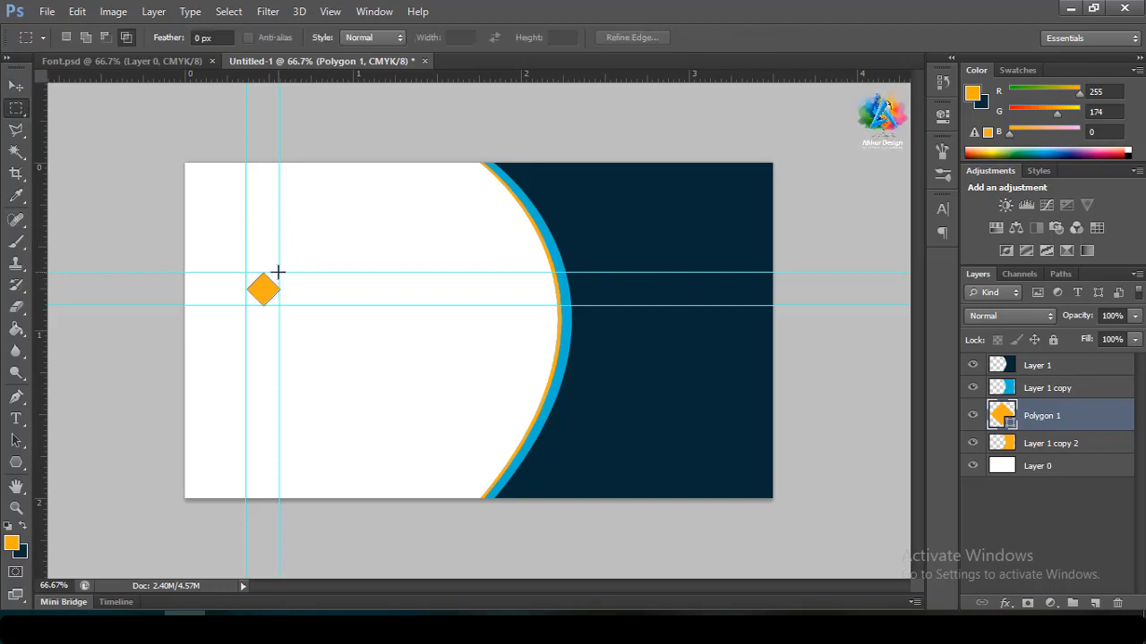
pyautogui.moveTo(277, 272); pyautogui.dragTo(560, 306)
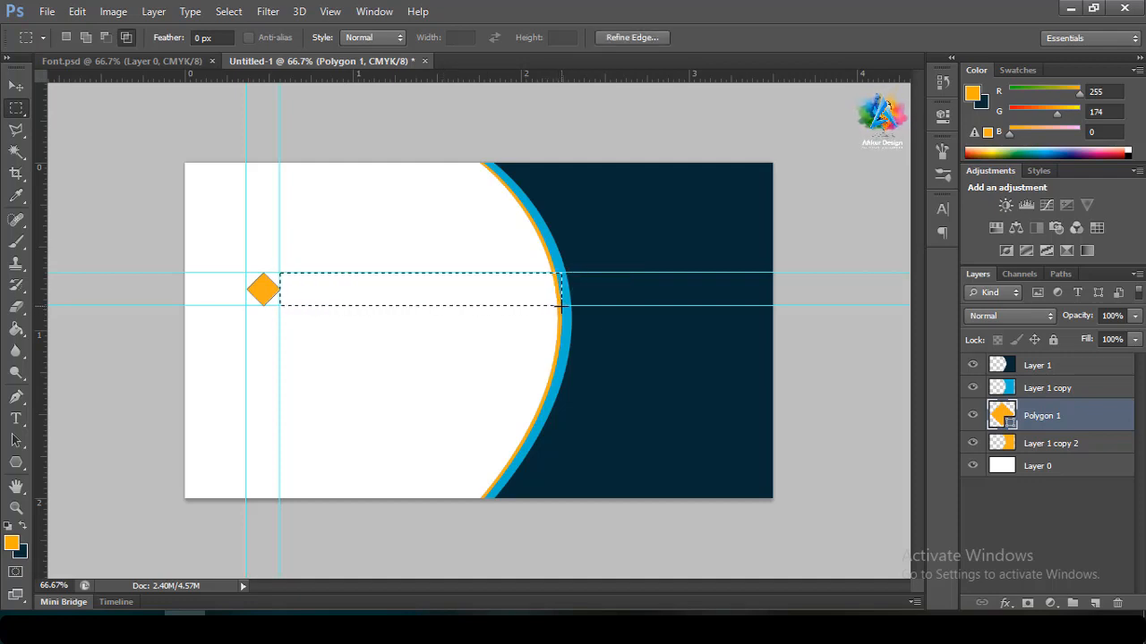
pyautogui.click(12, 542)
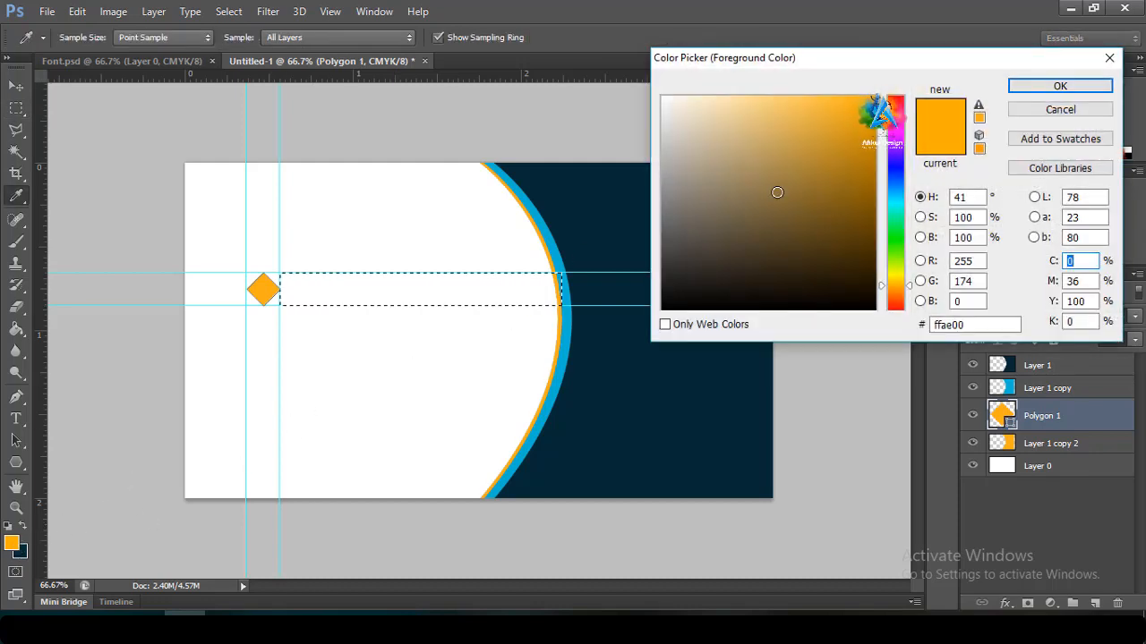
pyautogui.moveTo(776, 192)
pyautogui.mouseDown()
pyautogui.moveTo(660, 158)
pyautogui.moveTo(645, 121)
pyautogui.mouseUp()
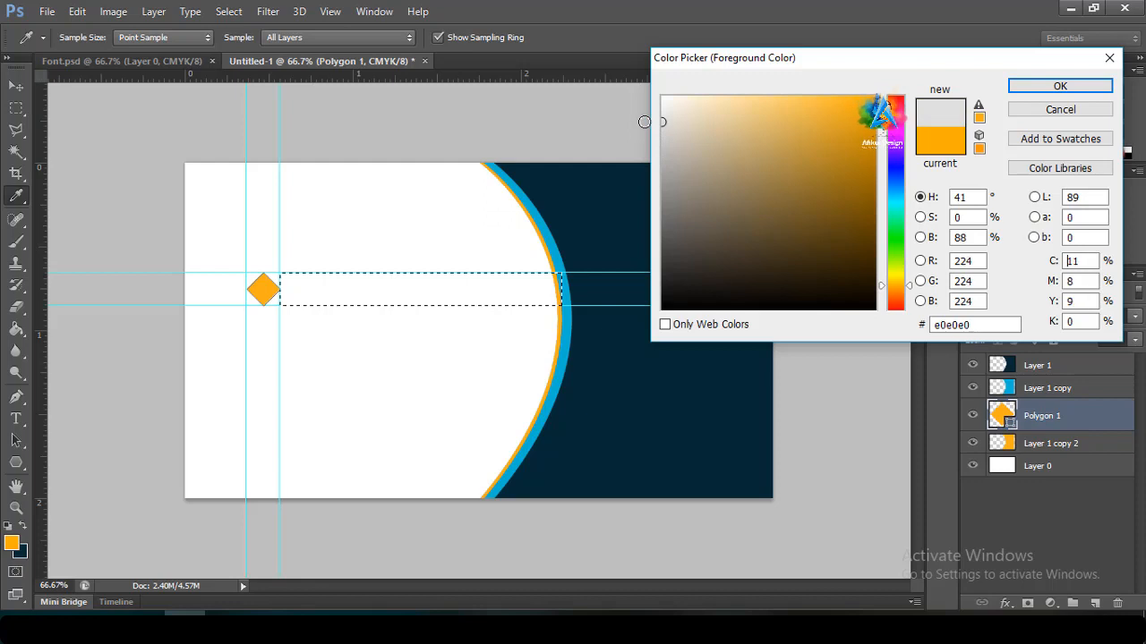
pyautogui.click(1049, 86)
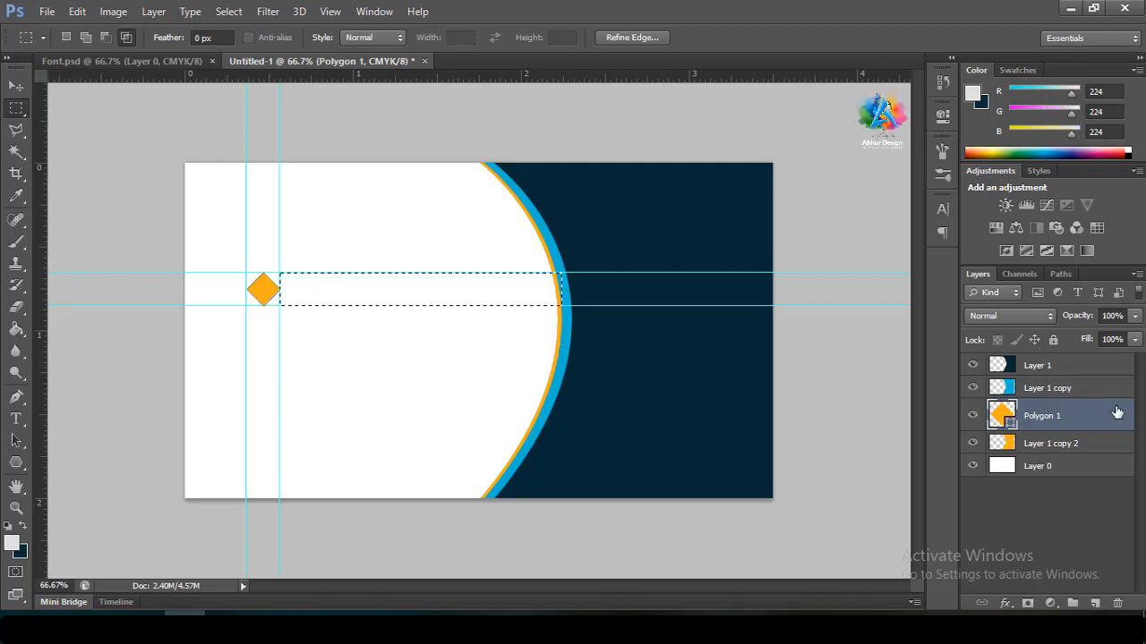
# Add a new empty layer above the background layer and restore the bar selection
pyautogui.click(1084, 468)
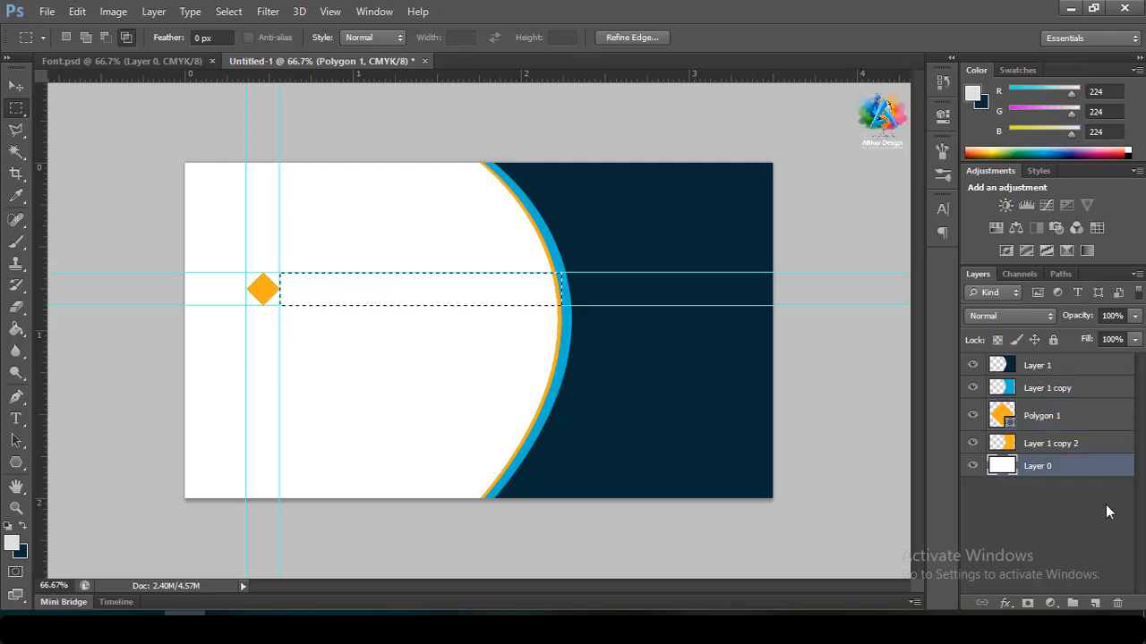
pyautogui.click(1094, 603)
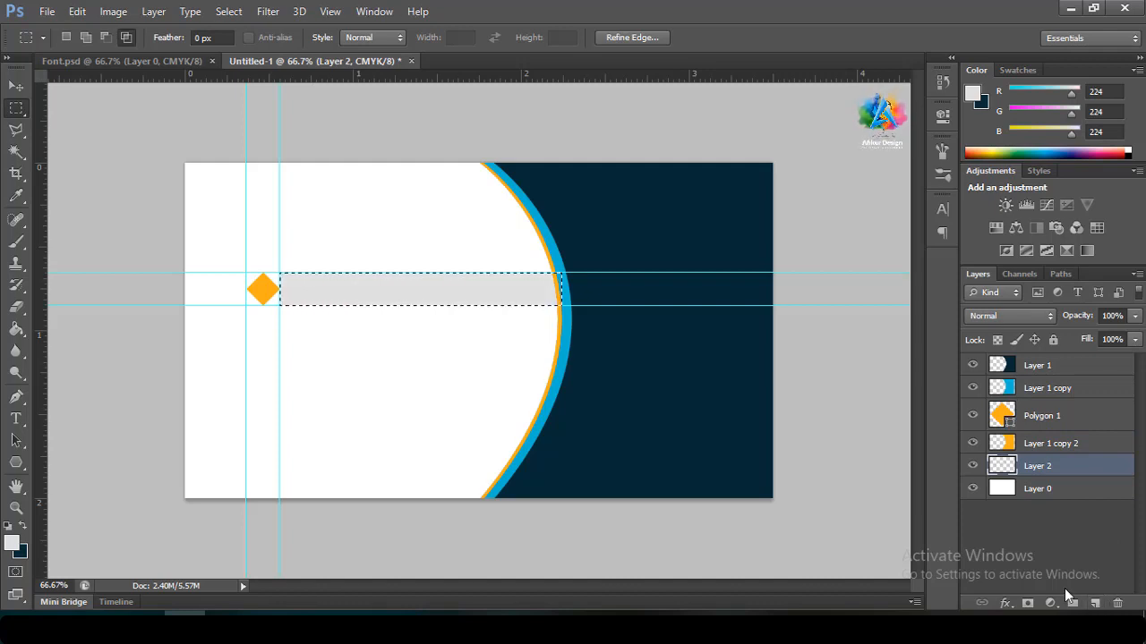
pyautogui.hotkey('ctrl', 'd')
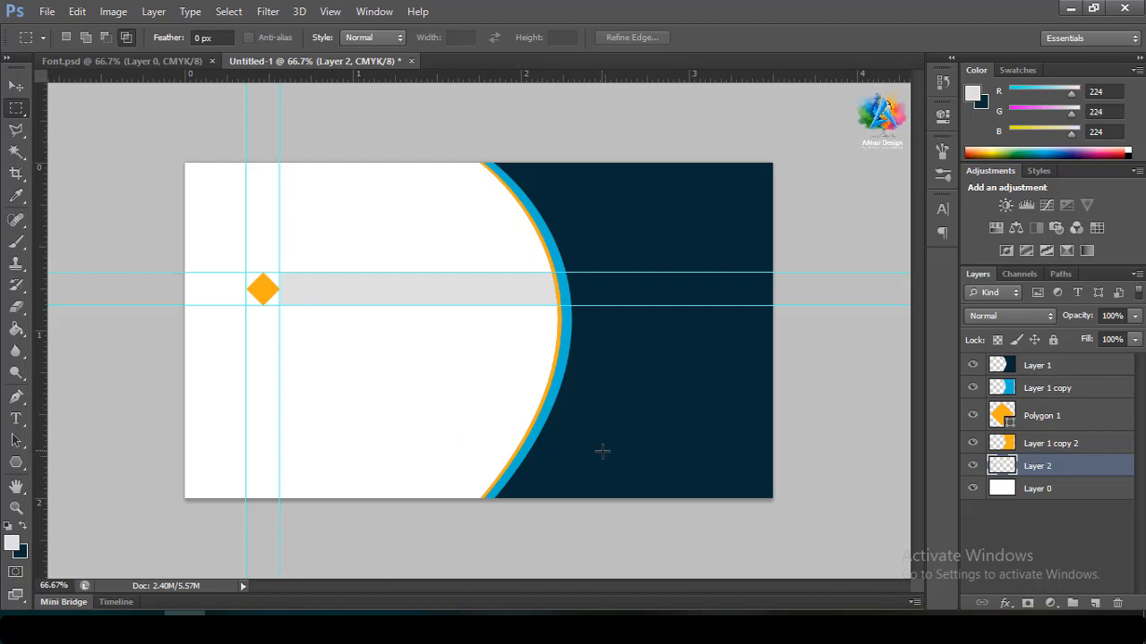
pyautogui.hotkey('ctrl', 'shift', 'd')
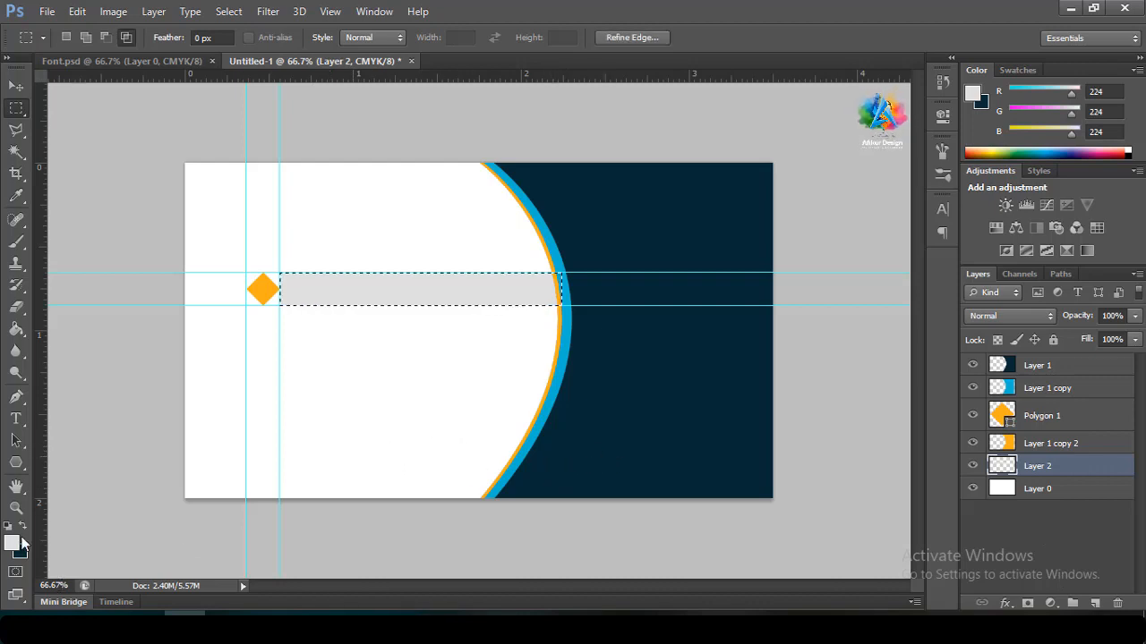
# Fill the bar with off-white #ecebe8 on Layer 2 and deselect
pyautogui.click(14, 544)
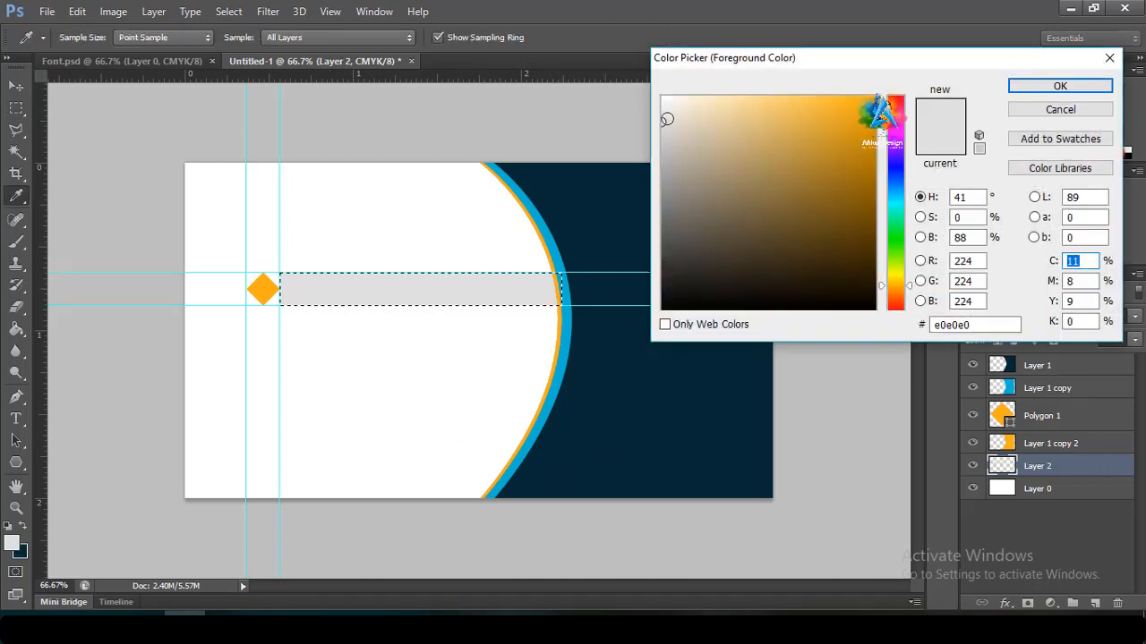
pyautogui.click(664, 113)
pyautogui.click(1058, 85)
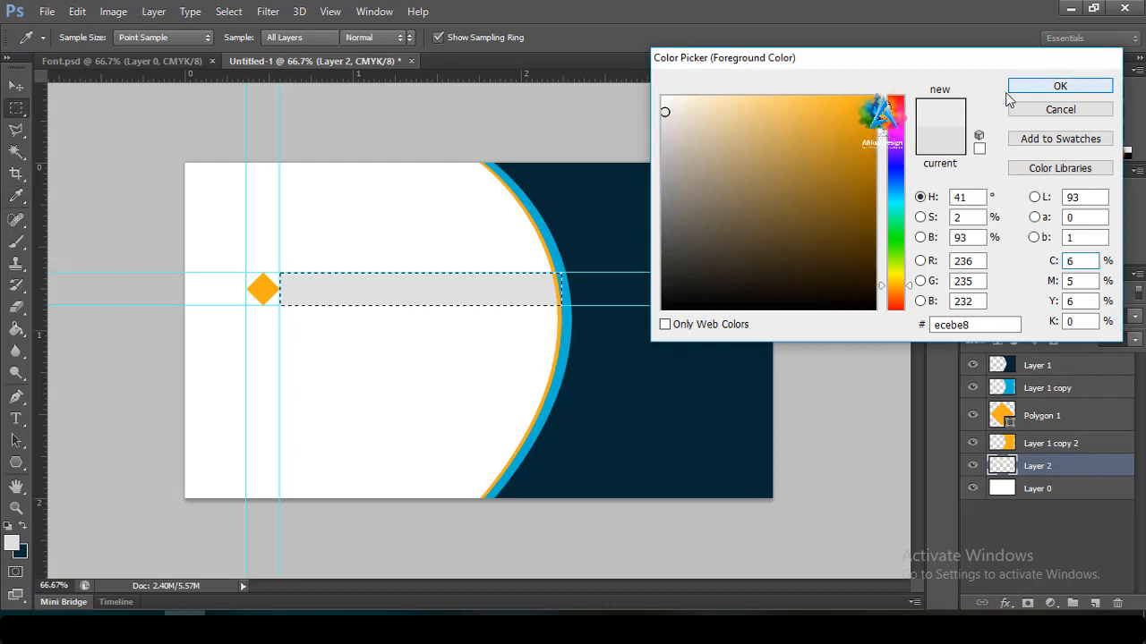
pyautogui.hotkey('alt', 'BackSpace')
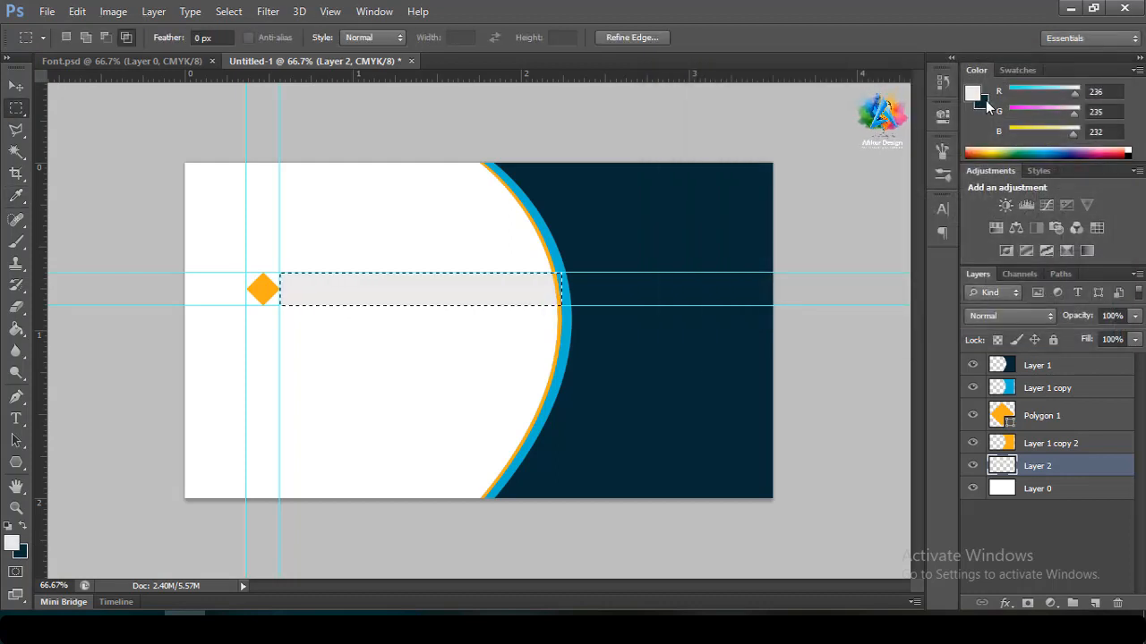
pyautogui.hotkey('ctrl', 'd')
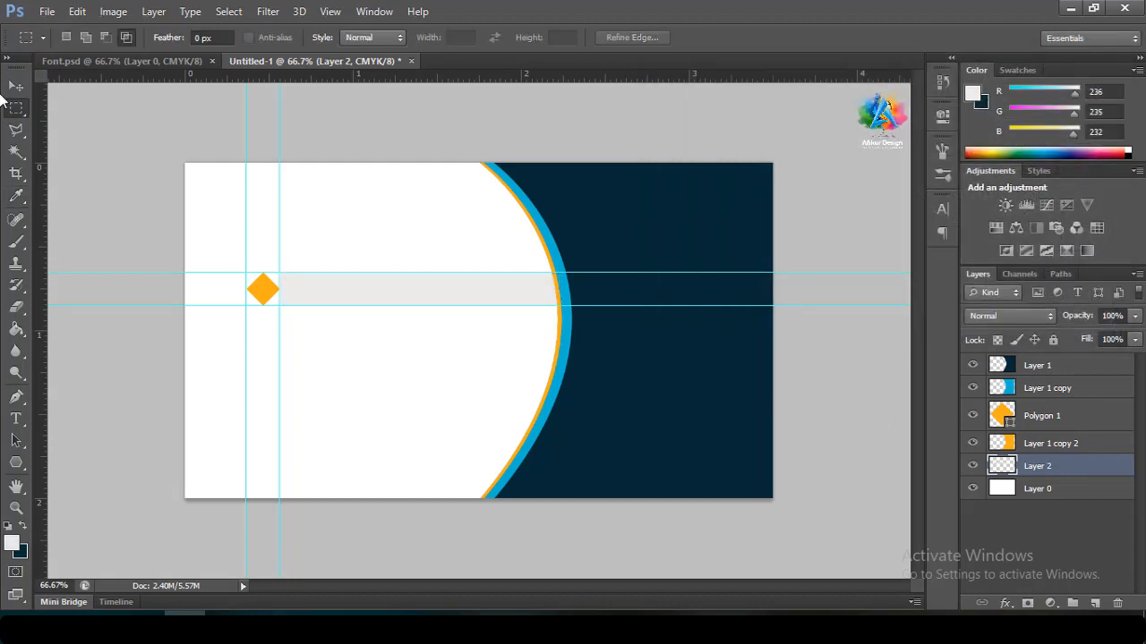
pyautogui.click(16, 86)
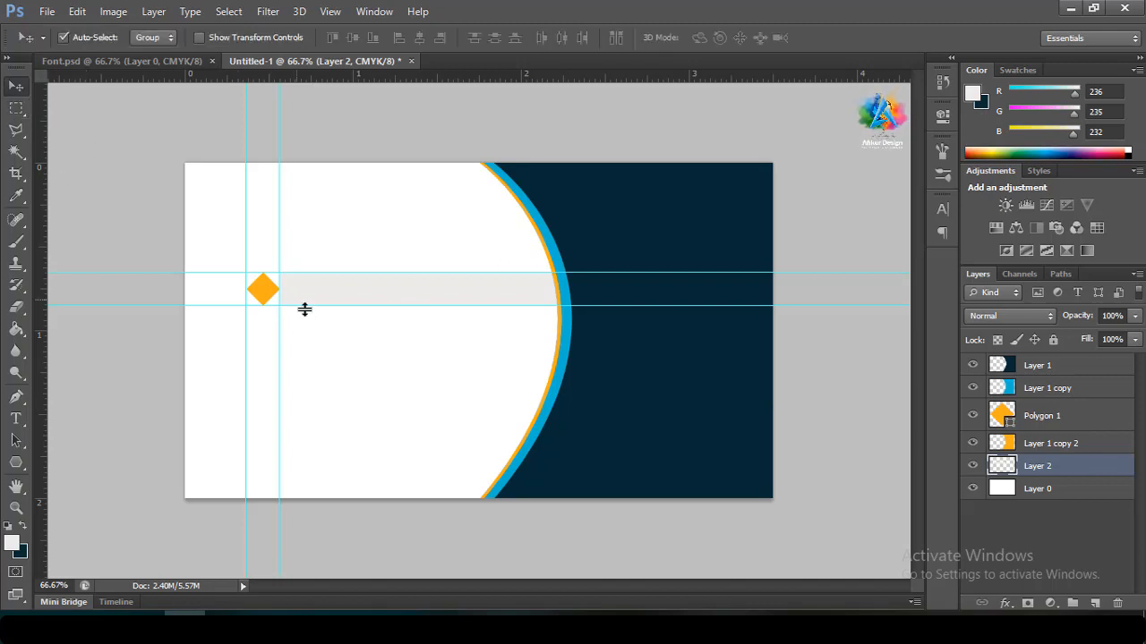
# Copy the diamond and grey bar downward, add two horizontal guides, and place a third diamond above
pyautogui.moveTo(261, 299); pyautogui.dragTo(258, 353)
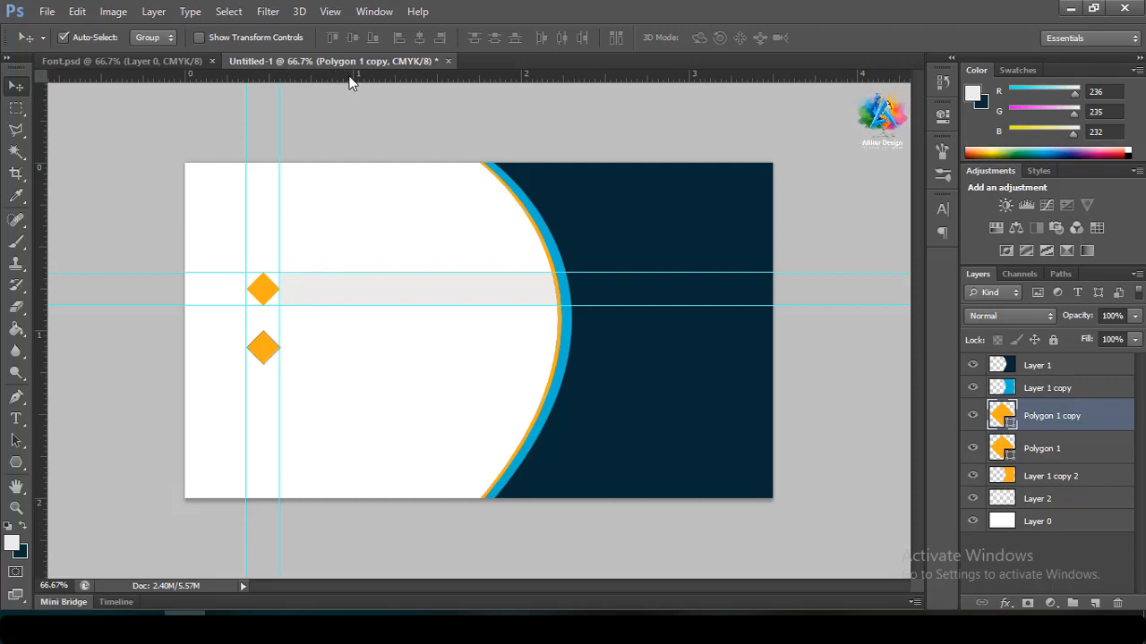
pyautogui.moveTo(351, 80); pyautogui.dragTo(335, 330)
pyautogui.moveTo(353, 79); pyautogui.dragTo(349, 363)
pyautogui.moveTo(379, 299); pyautogui.dragTo(378, 350)
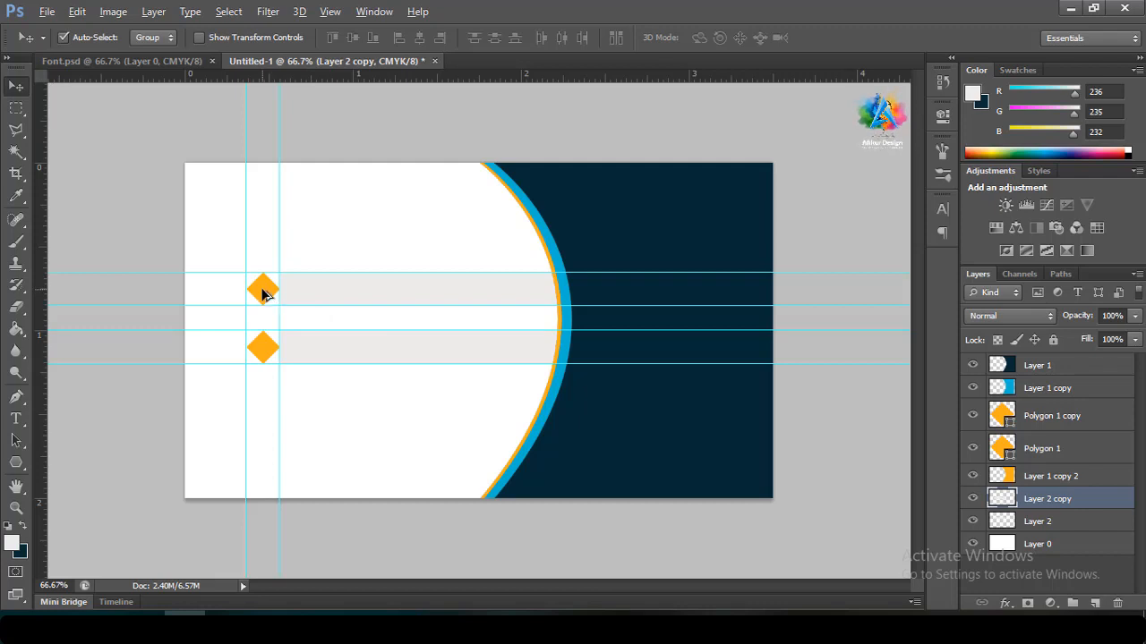
pyautogui.moveTo(264, 293); pyautogui.dragTo(265, 265)
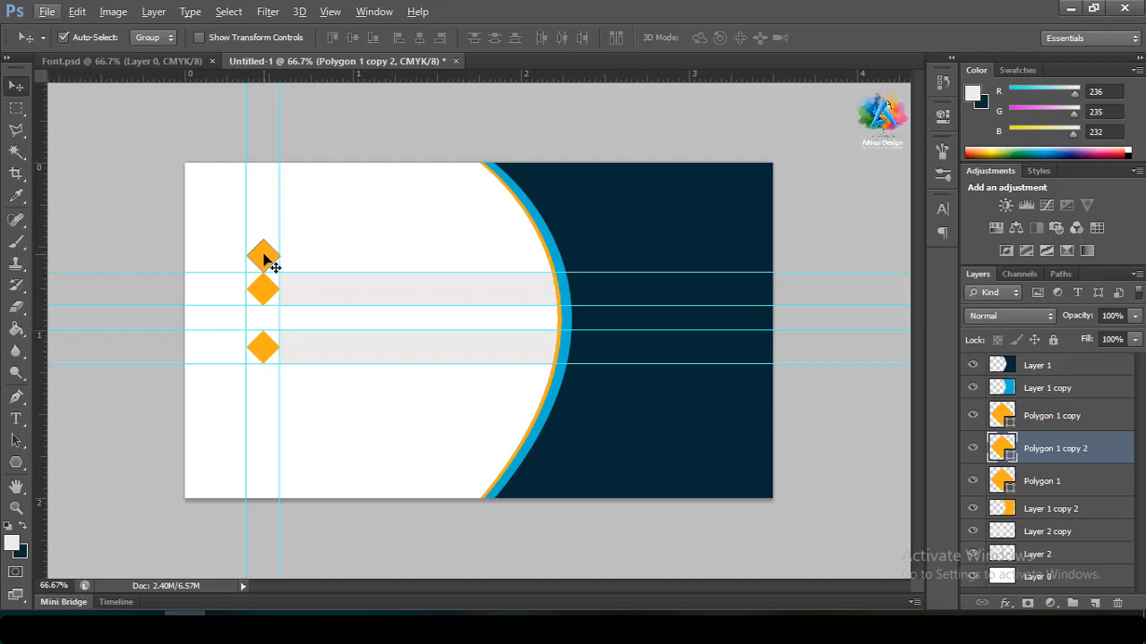
pyautogui.moveTo(266, 259)
pyautogui.mouseDown()
pyautogui.moveTo(264, 242)
pyautogui.moveTo(266, 307)
pyautogui.moveTo(269, 239)
pyautogui.mouseUp()
pyautogui.moveTo(269, 307); pyautogui.dragTo(301, 258)
# Align the middle diamond and second grey bar into an evenly spaced second row
pyautogui.click(305, 290)
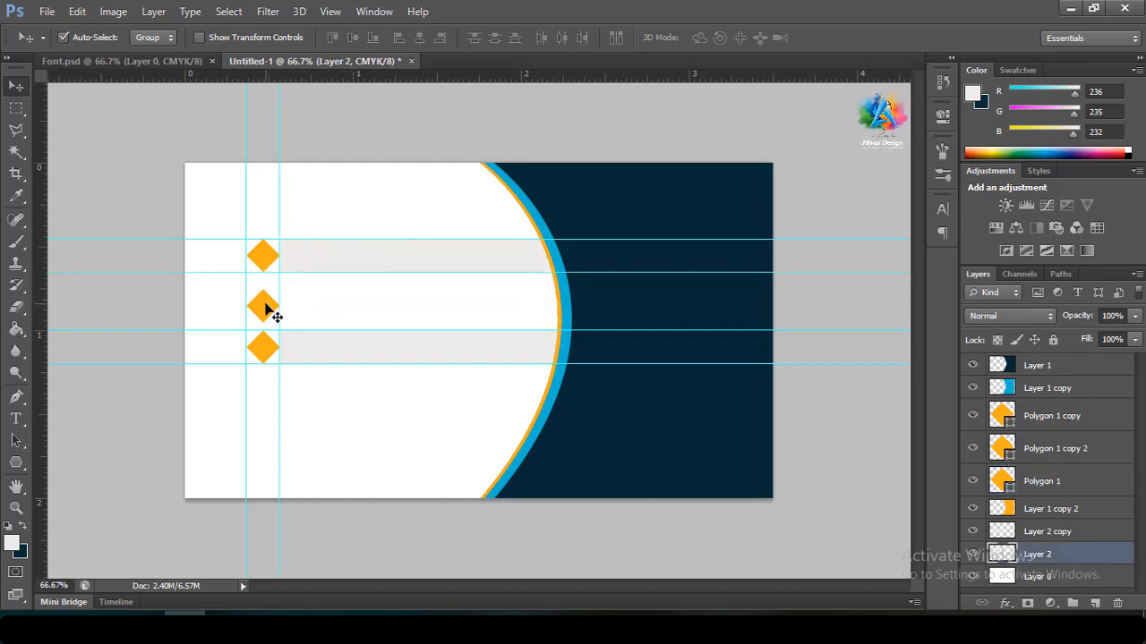
pyautogui.moveTo(266, 306); pyautogui.dragTo(268, 313)
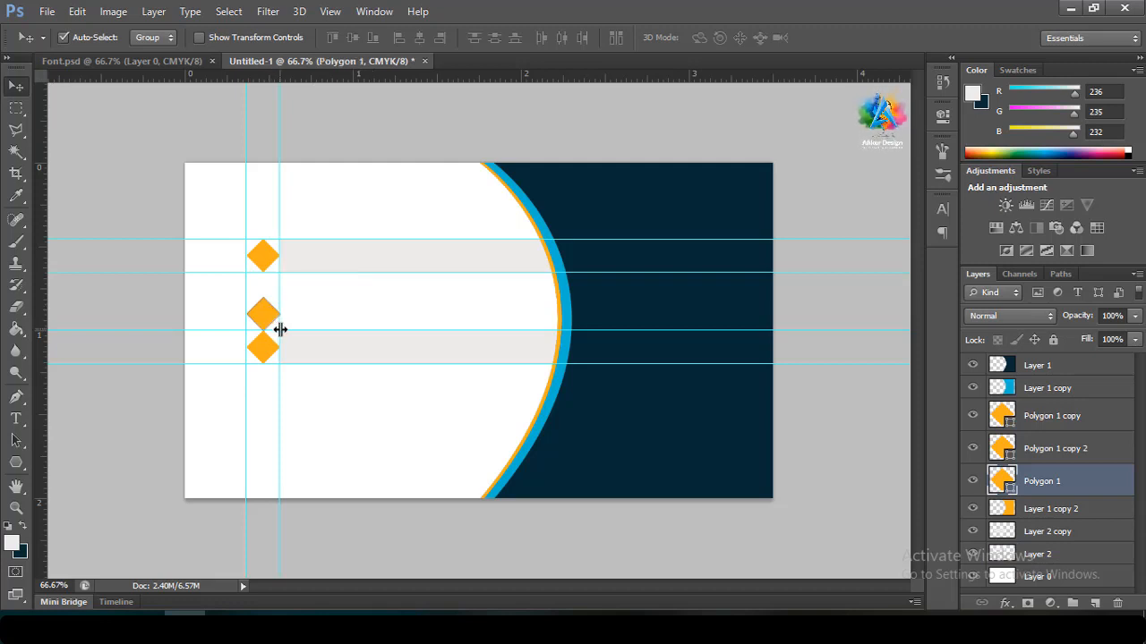
pyautogui.moveTo(299, 323); pyautogui.dragTo(302, 301)
pyautogui.moveTo(311, 364); pyautogui.dragTo(317, 314)
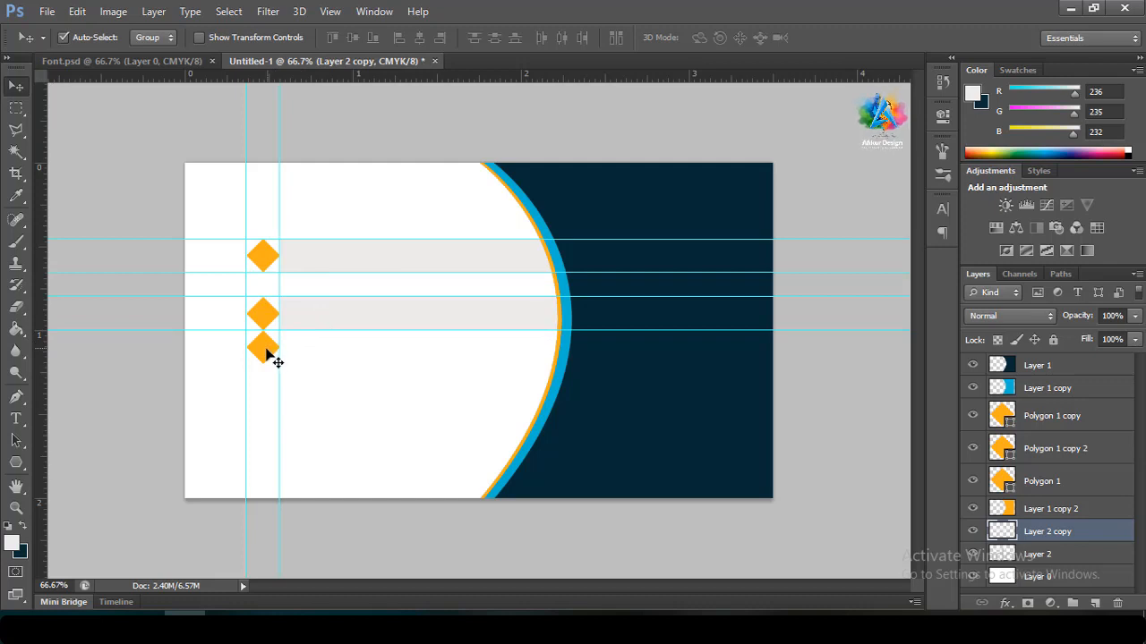
pyautogui.moveTo(267, 350); pyautogui.dragTo(268, 374)
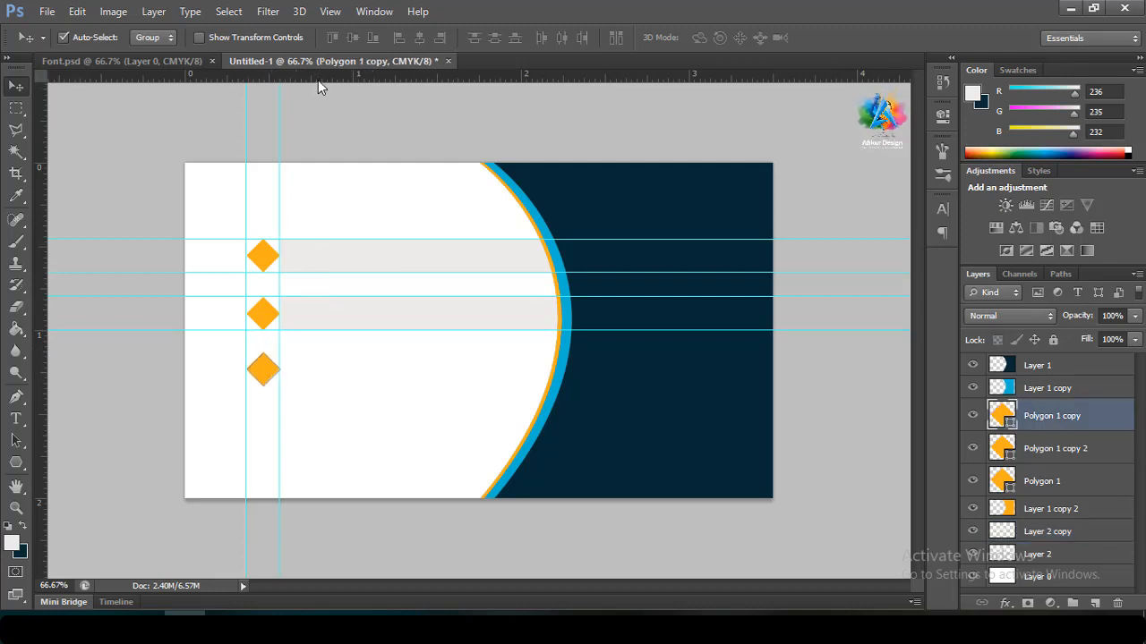
# Add guides for the third row, align the bottom diamond, and copy a grey bar beside it
pyautogui.moveTo(317, 81); pyautogui.dragTo(274, 361)
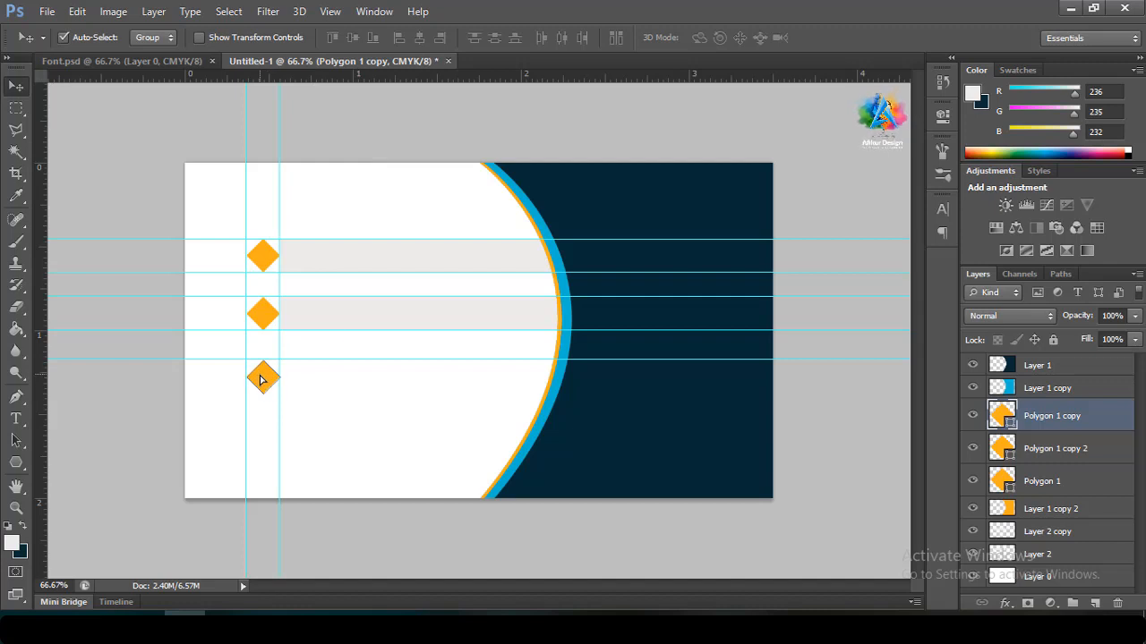
pyautogui.moveTo(260, 380); pyautogui.dragTo(307, 351)
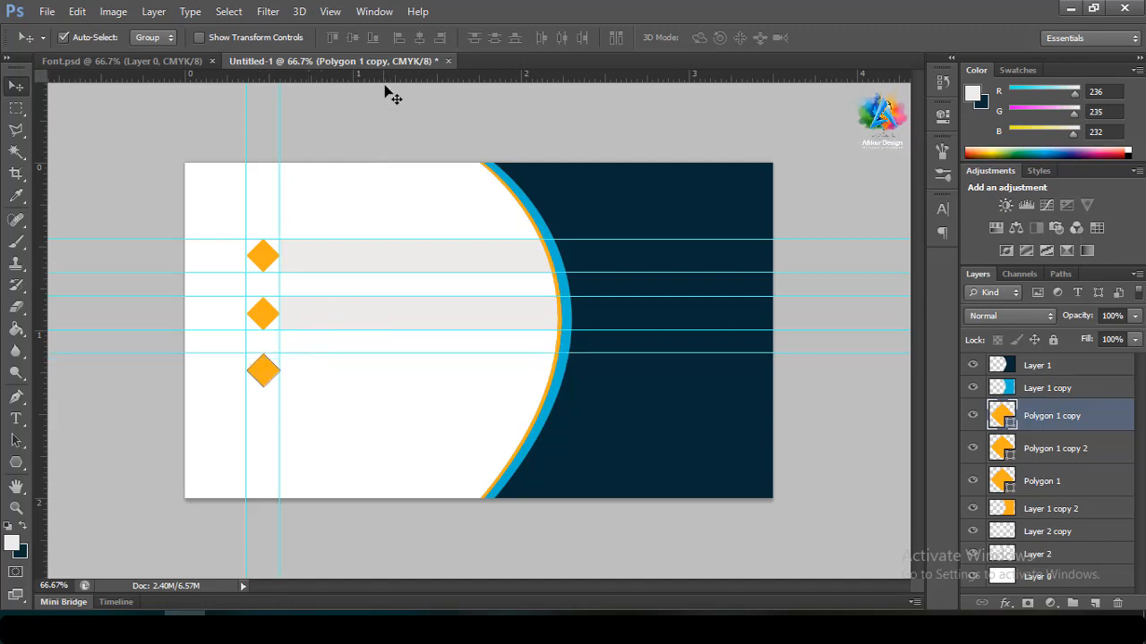
pyautogui.moveTo(384, 79); pyautogui.dragTo(367, 386)
pyautogui.moveTo(375, 325); pyautogui.dragTo(374, 379)
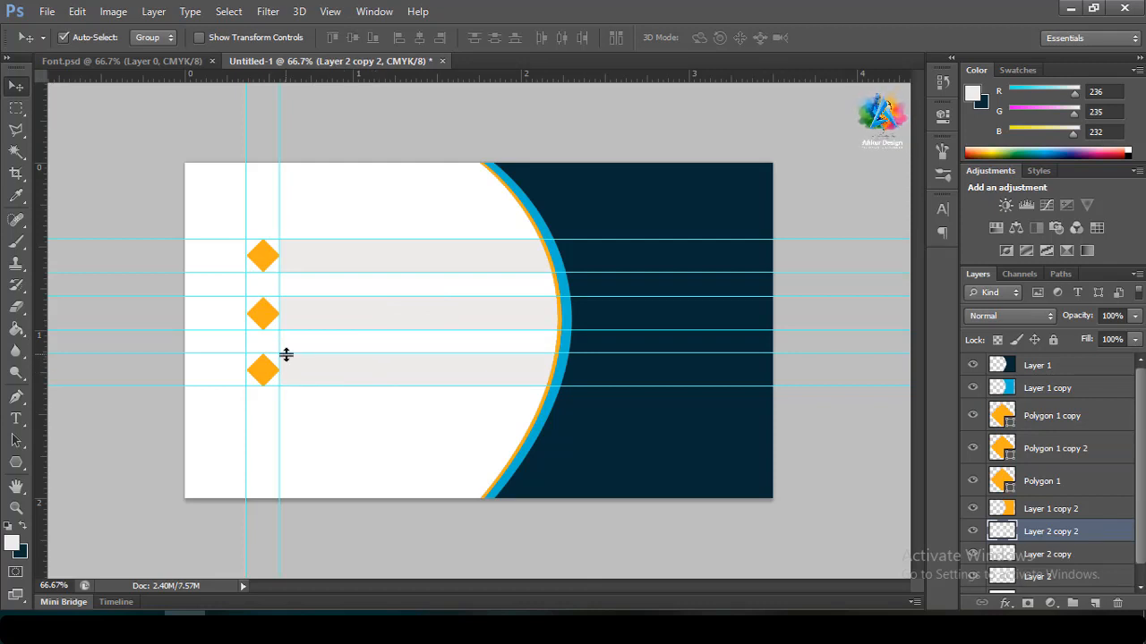
# Change the middle diamond's fill to blue from the swatch list
pyautogui.click(262, 318)
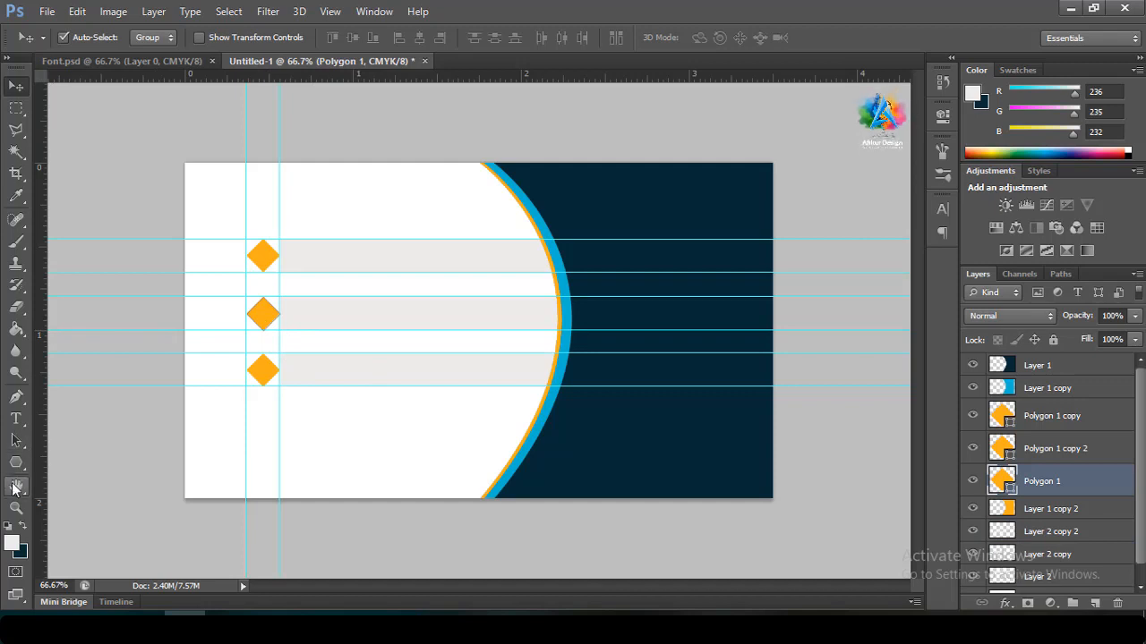
pyautogui.click(15, 463)
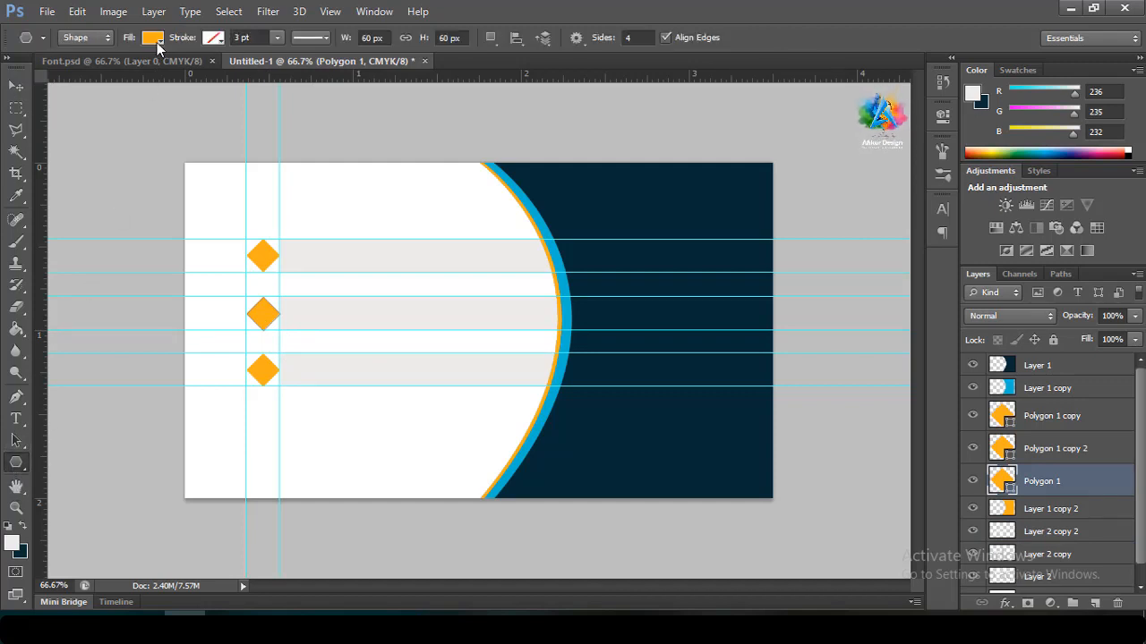
pyautogui.click(154, 38)
pyautogui.click(107, 117)
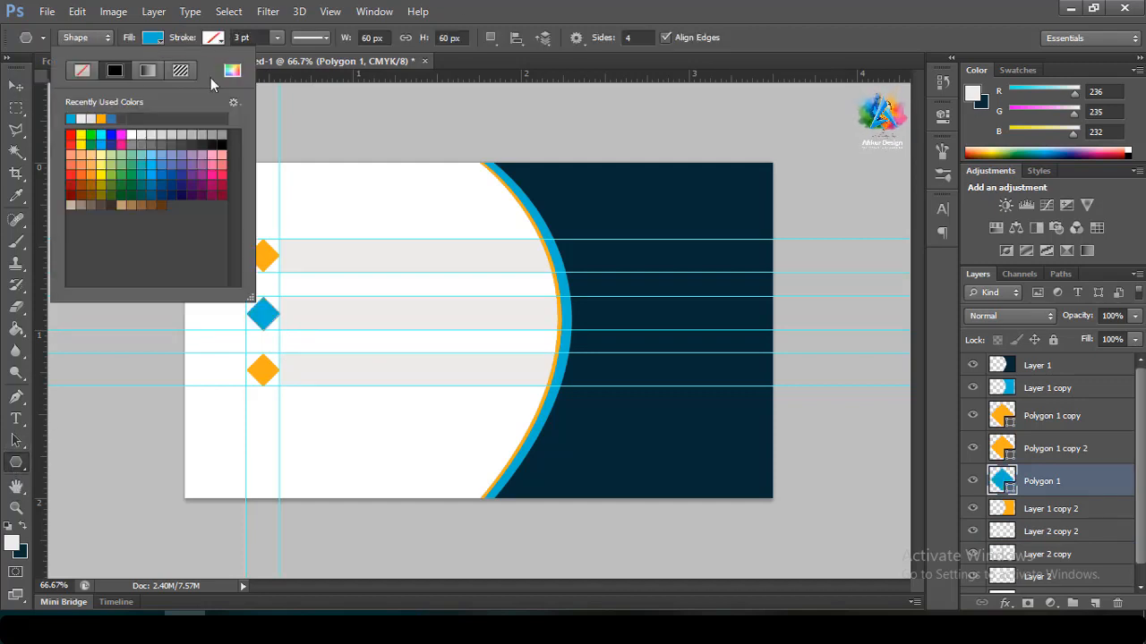
pyautogui.press('Return')
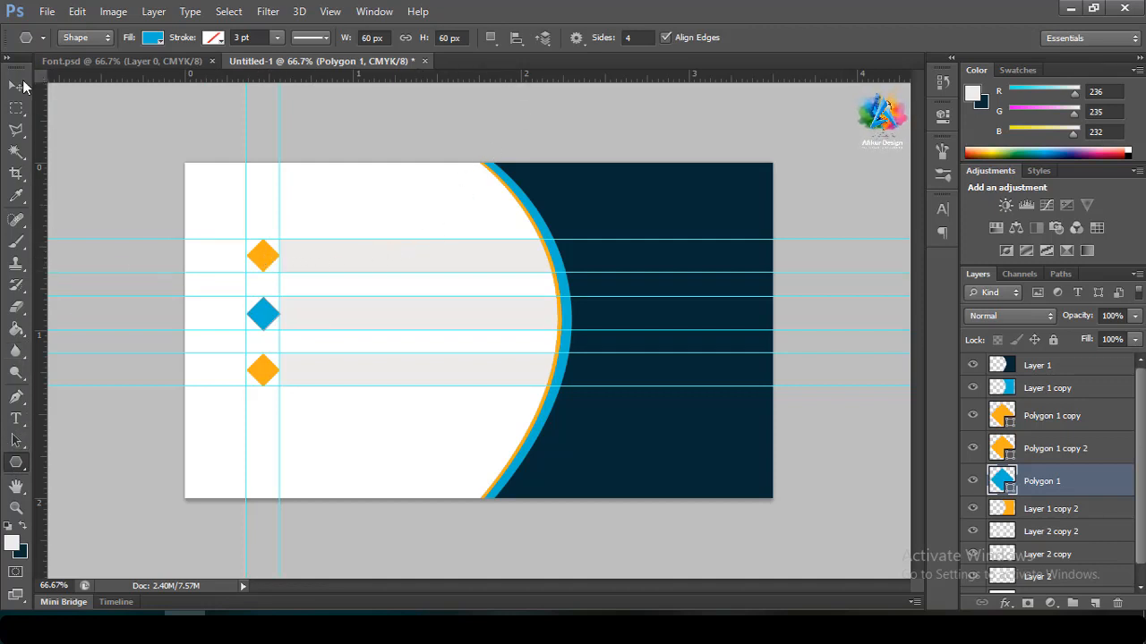
# Try steel blue, then navy sampled from the card, on the top diamond, and undo the colour changes
pyautogui.click(15, 85)
pyautogui.click(255, 259)
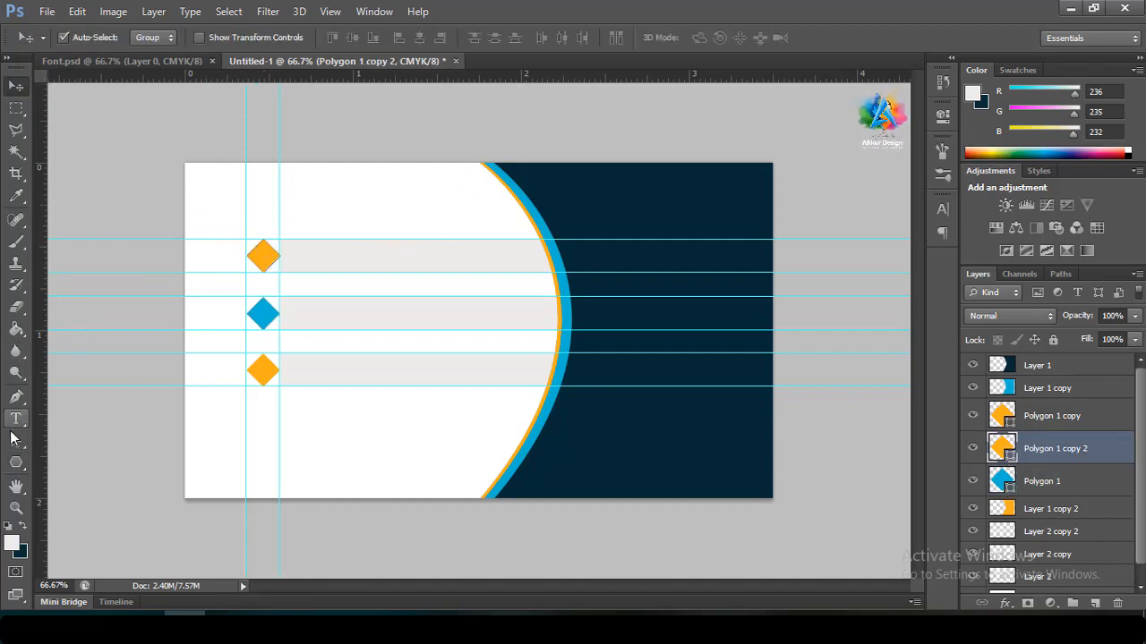
pyautogui.click(17, 463)
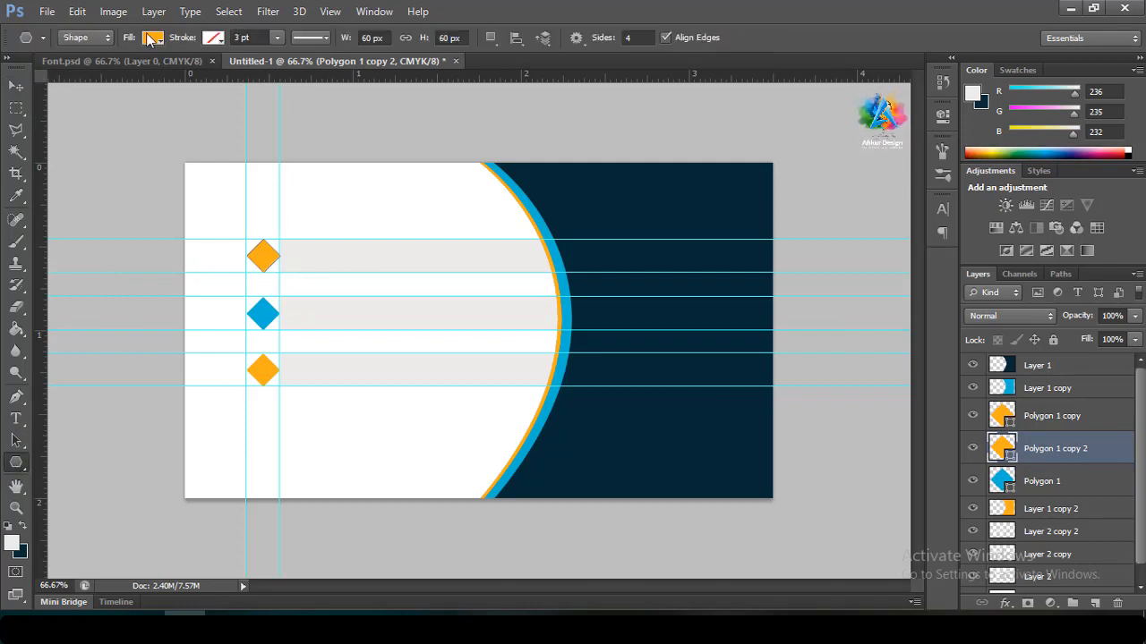
pyautogui.click(153, 37)
pyautogui.click(169, 163)
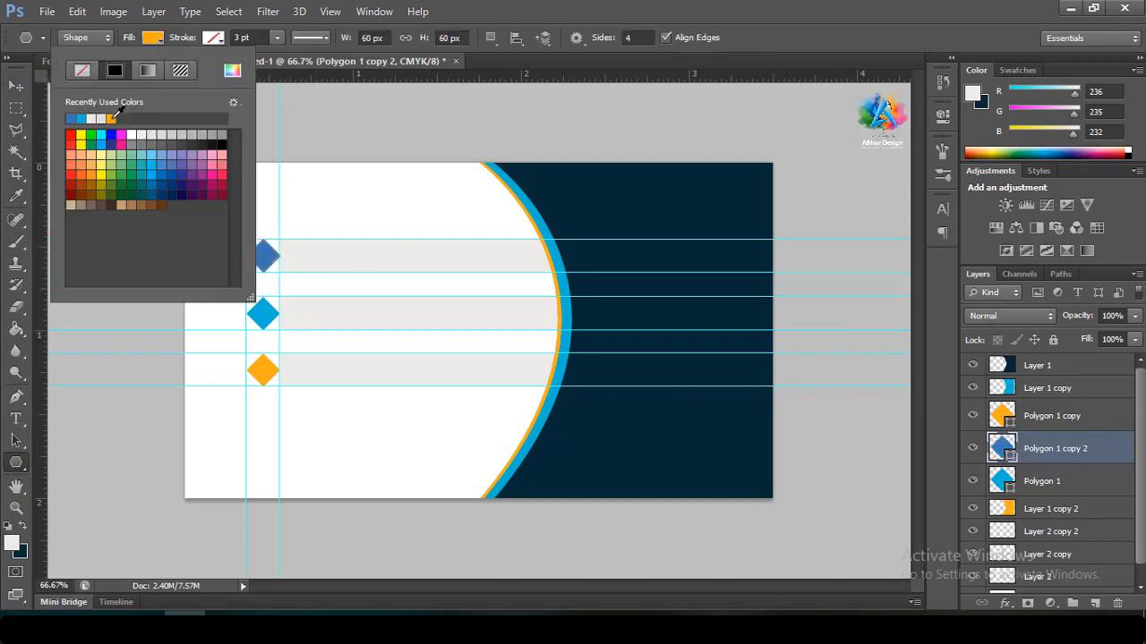
pyautogui.click(232, 70)
pyautogui.click(597, 197)
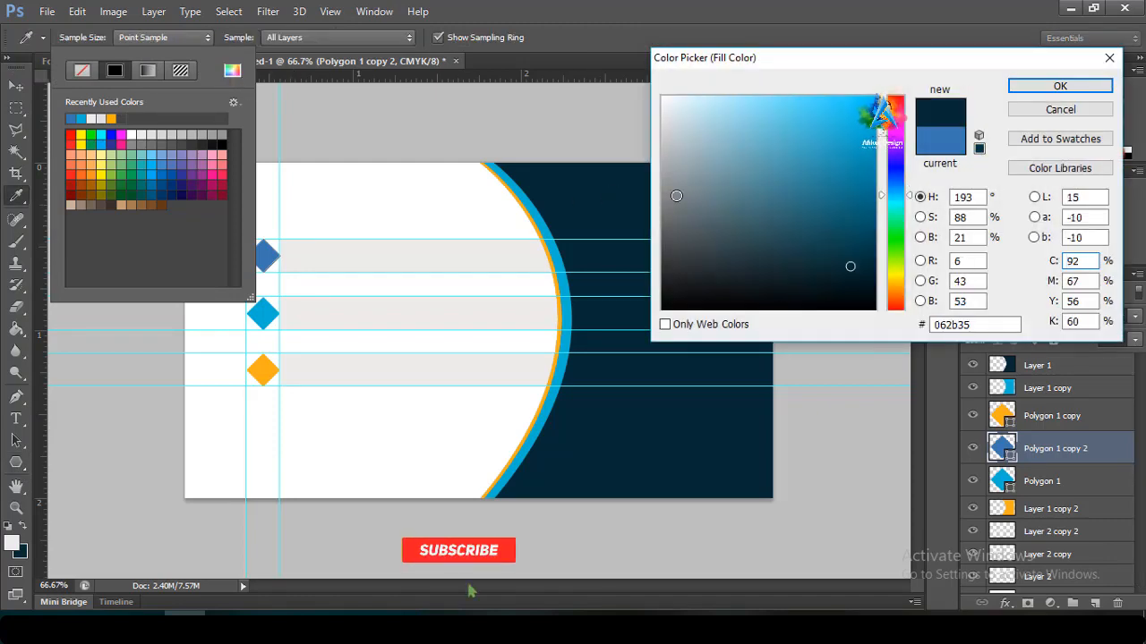
pyautogui.click(1049, 85)
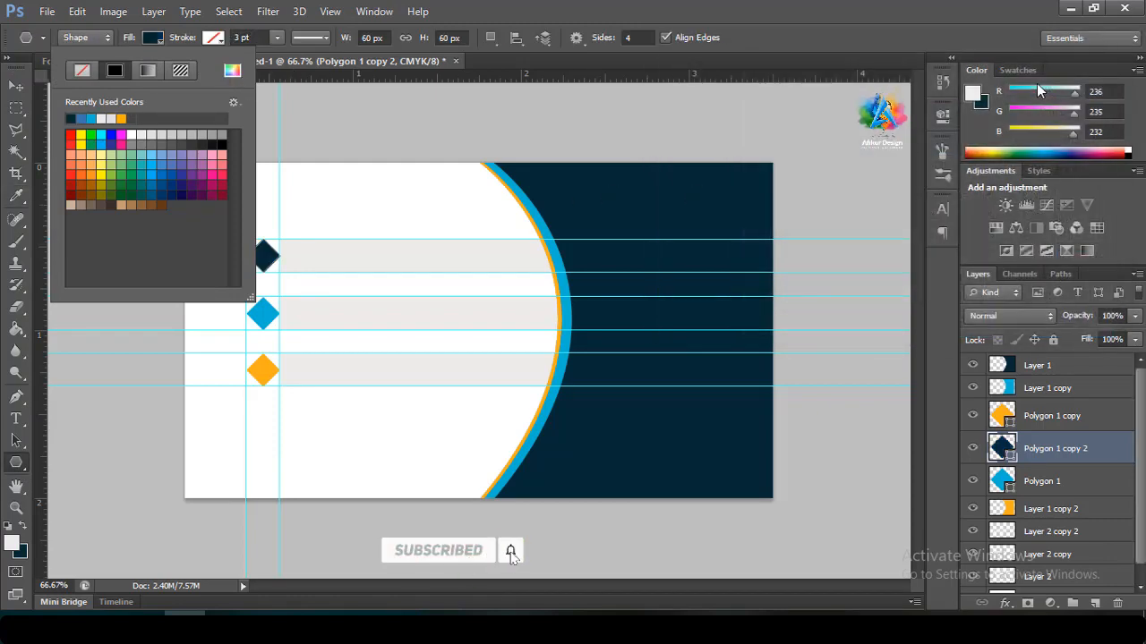
pyautogui.click(742, 4)
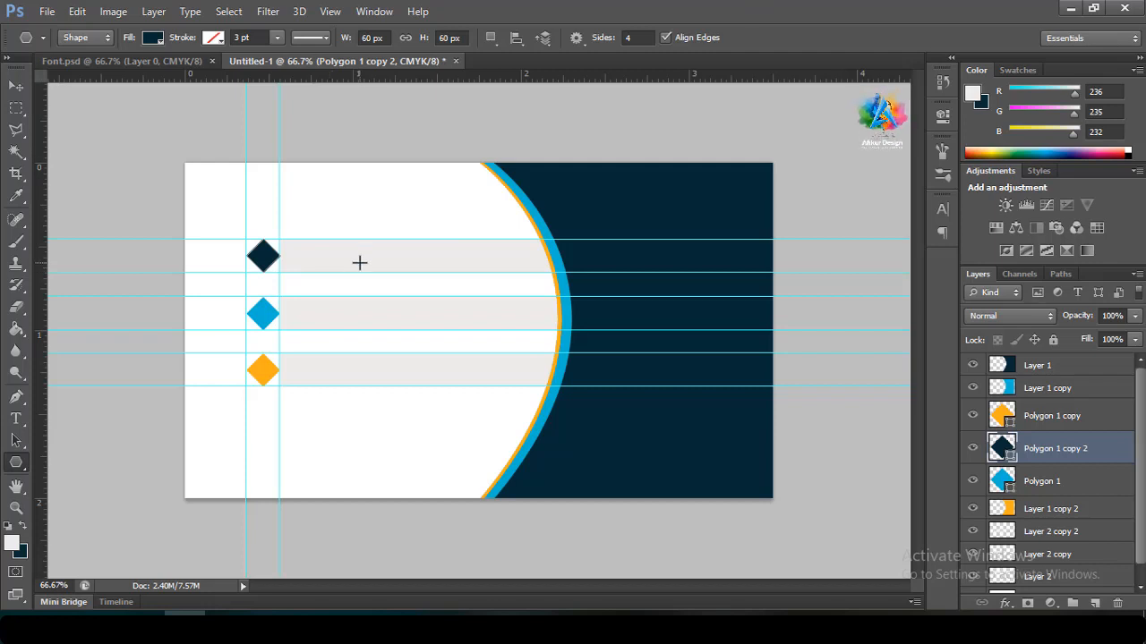
pyautogui.hotkey('ctrl', 'alt', 'z')
pyautogui.hotkey('ctrl', 'alt', 'z')
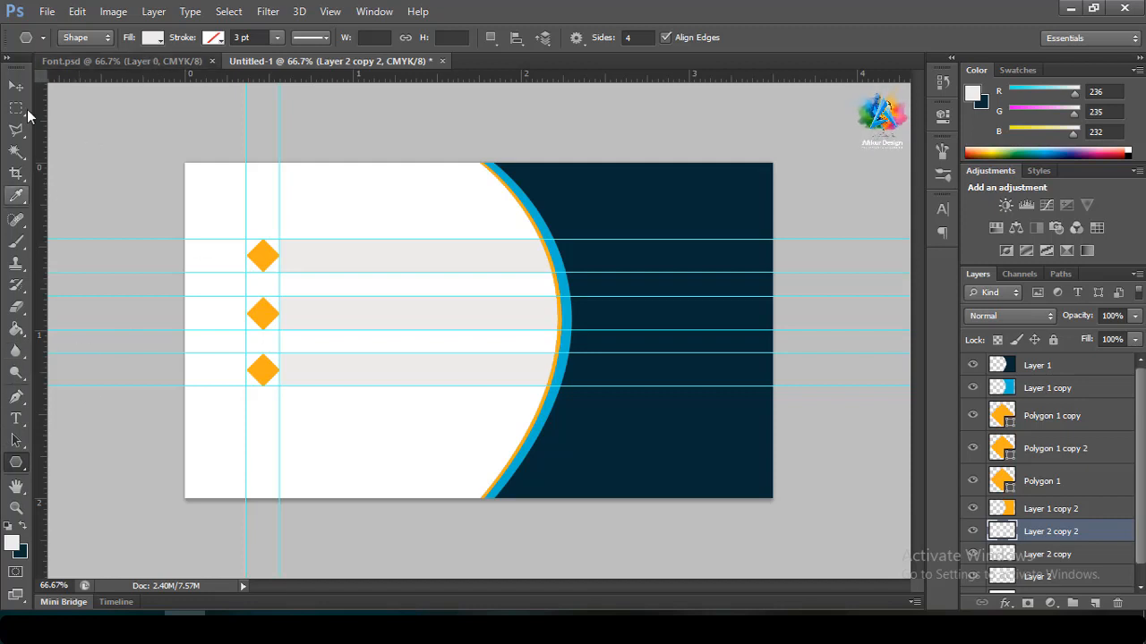
# Reselect Polygon 1, the middle diamond, and set its fill to bright blue
pyautogui.click(16, 85)
pyautogui.click(265, 321)
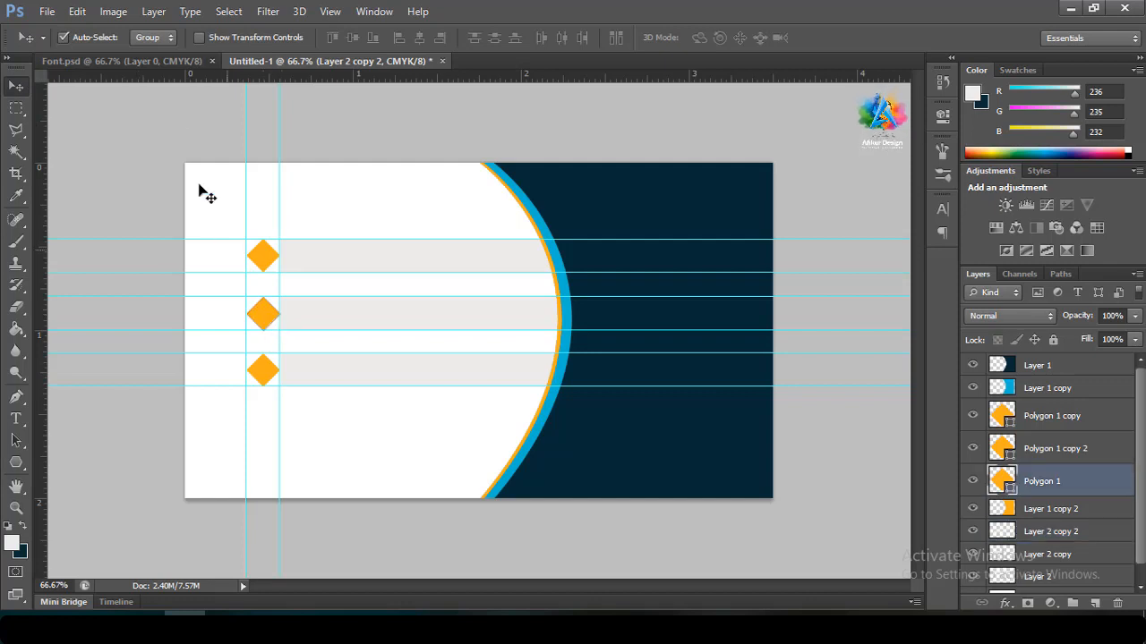
pyautogui.click(15, 464)
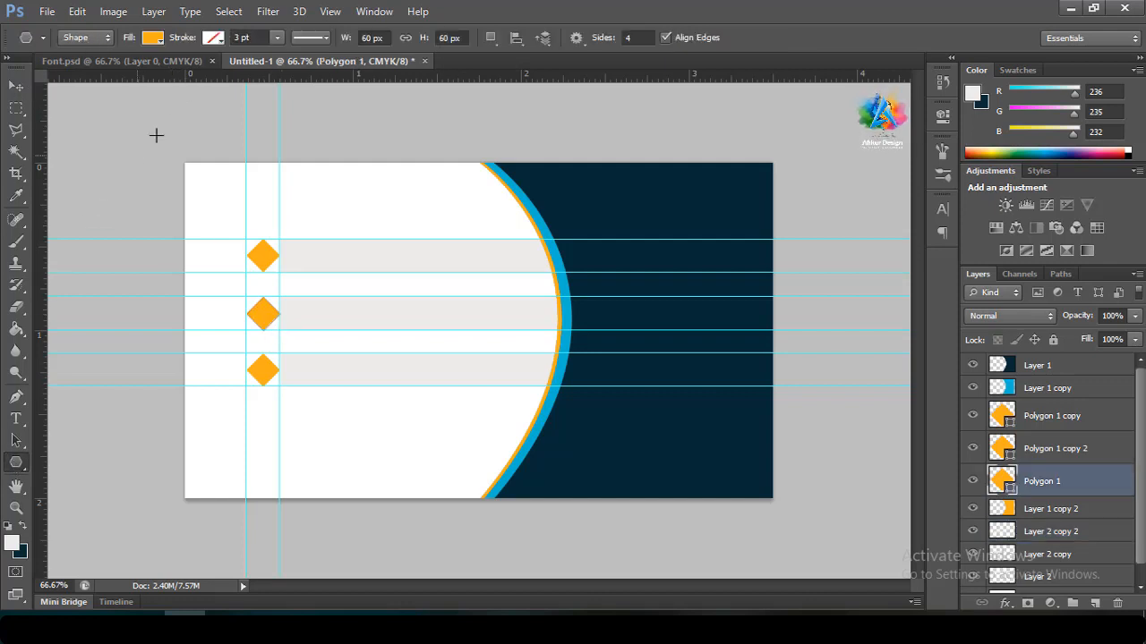
pyautogui.click(153, 38)
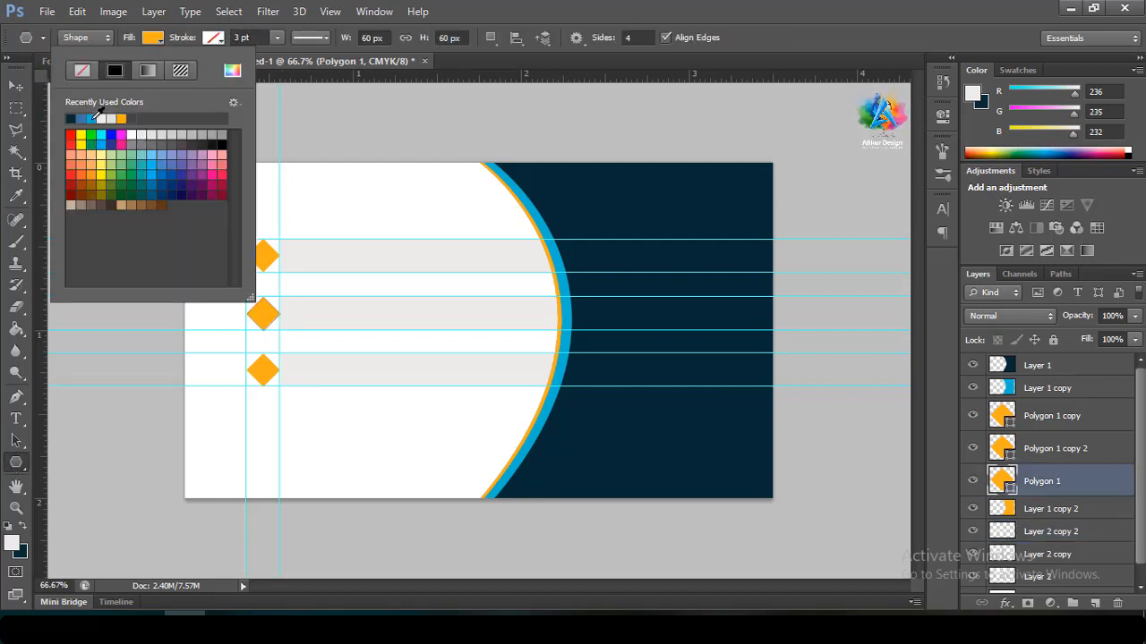
pyautogui.click(93, 119)
pyautogui.click(388, 6)
pyautogui.click(690, 7)
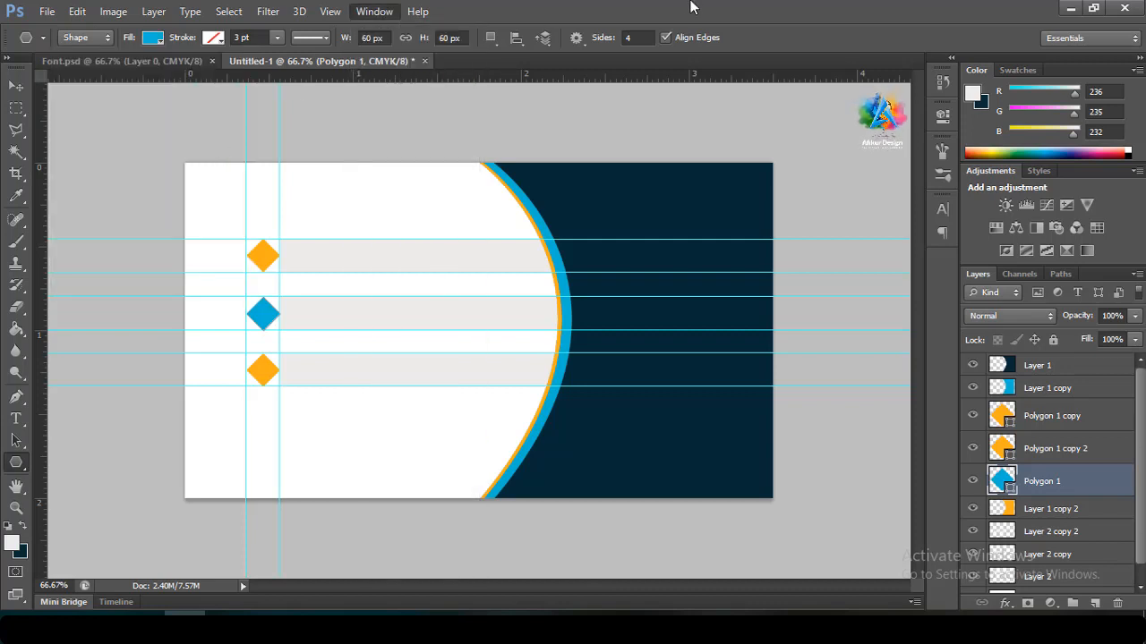
pyautogui.click(15, 86)
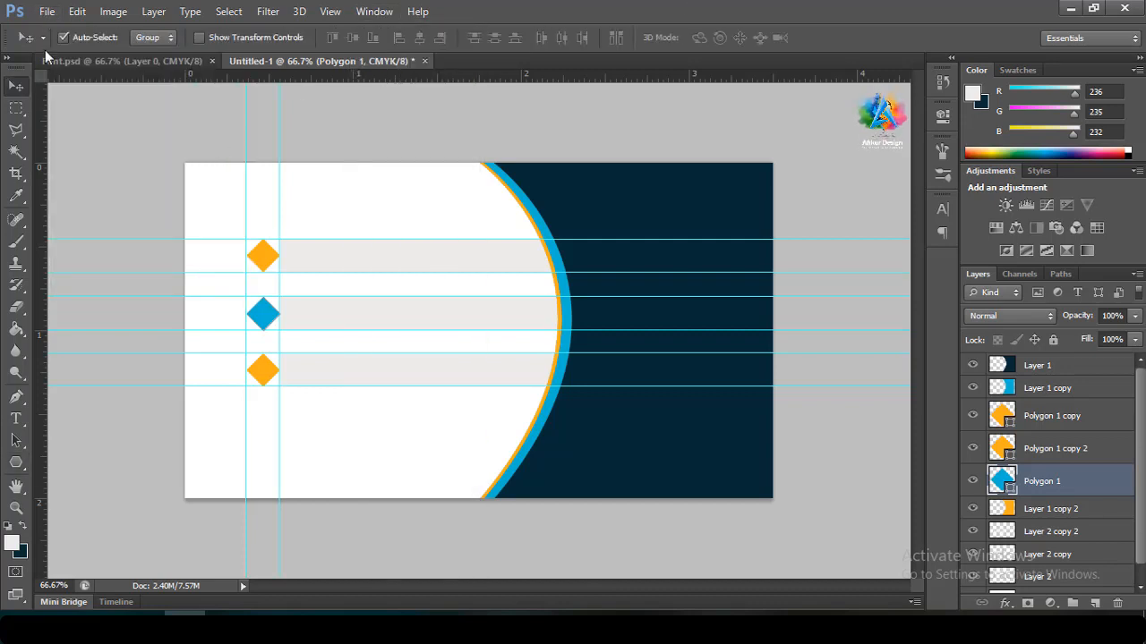
pyautogui.click(46, 11)
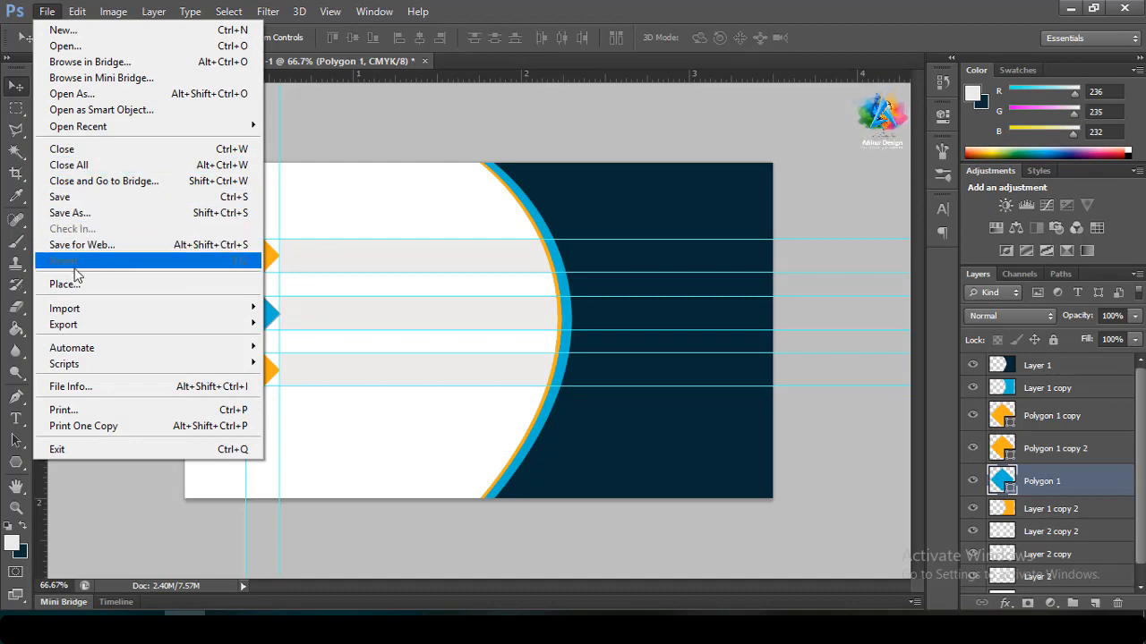
# Place the Phone image from the Desktop Icon folder into the card
pyautogui.click(71, 285)
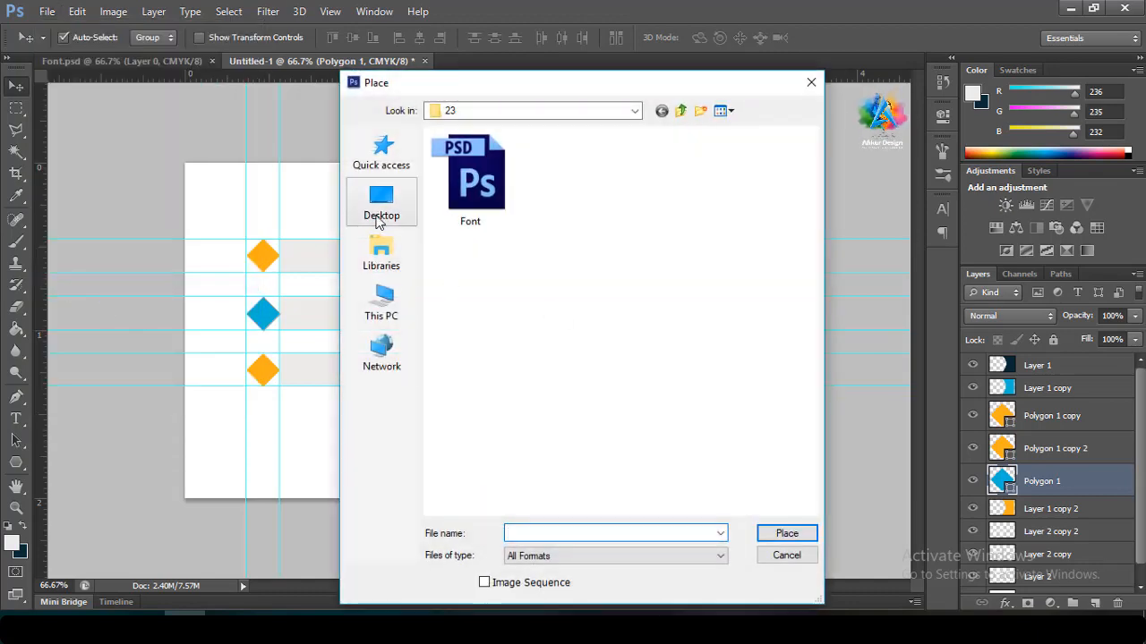
pyautogui.click(382, 206)
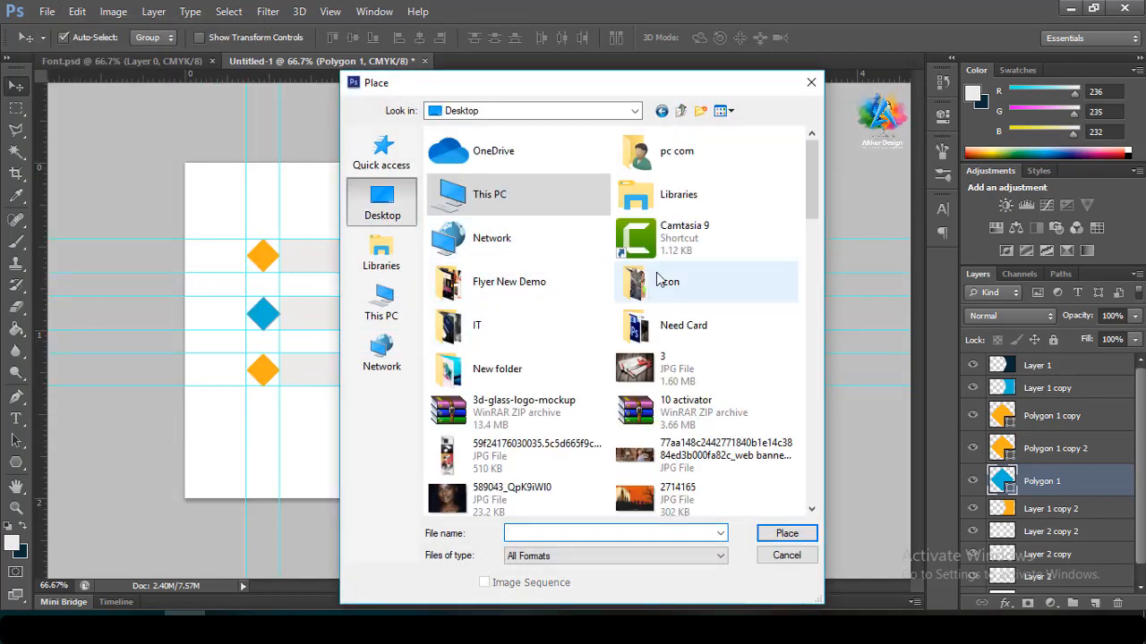
pyautogui.doubleClick(633, 286)
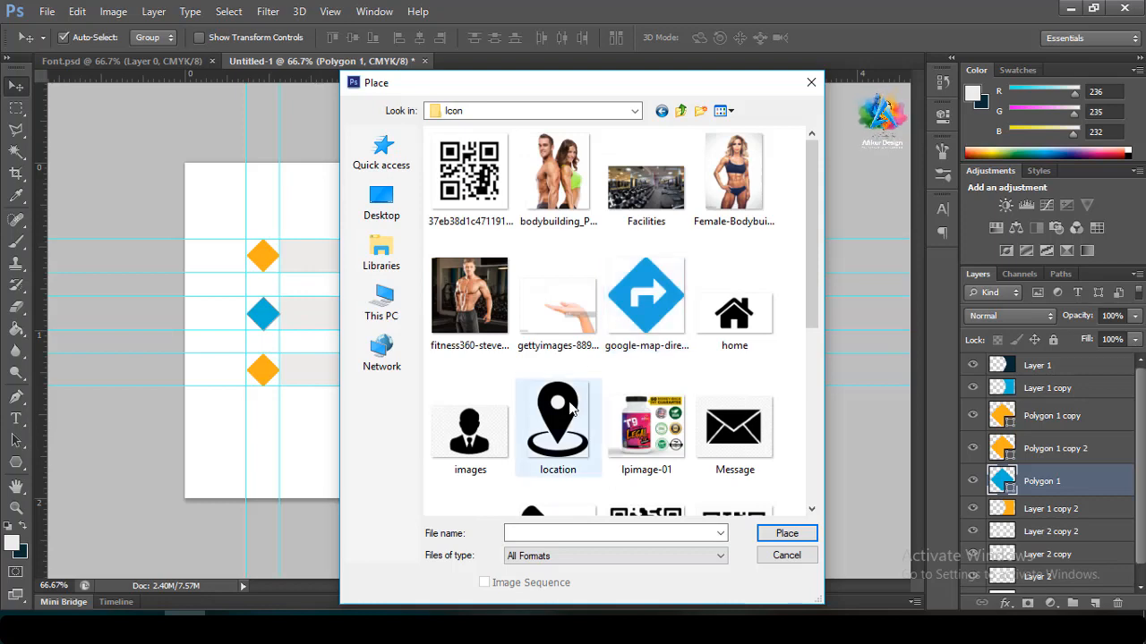
pyautogui.scroll(-5, 581, 402)
pyautogui.scroll(2, 580, 403)
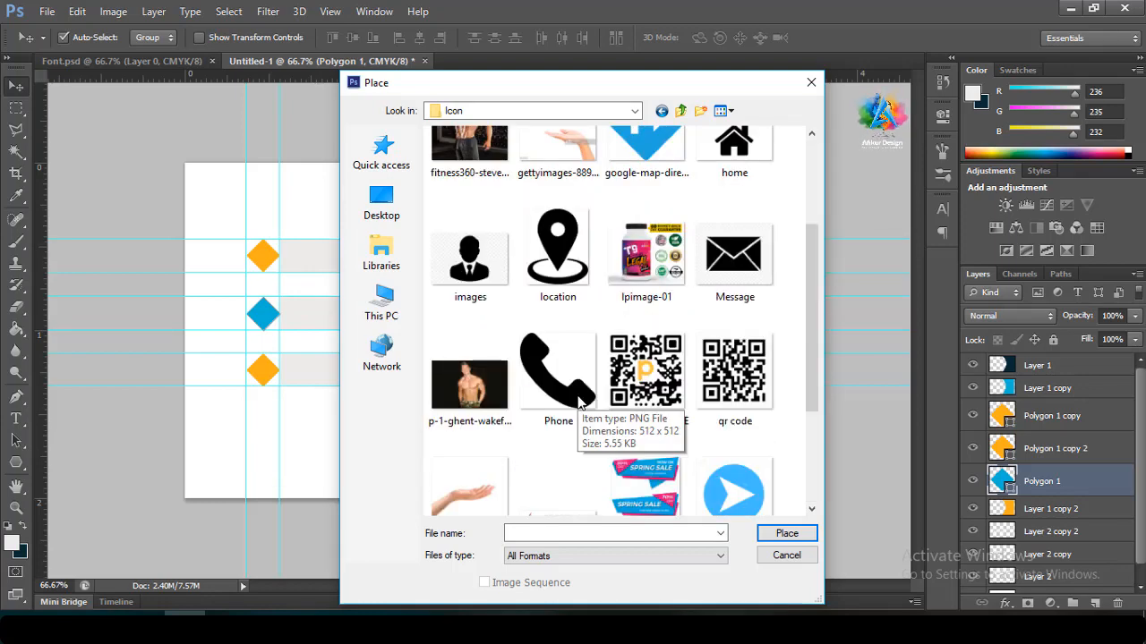
pyautogui.scroll(1, 579, 404)
pyautogui.scroll(-3, 582, 403)
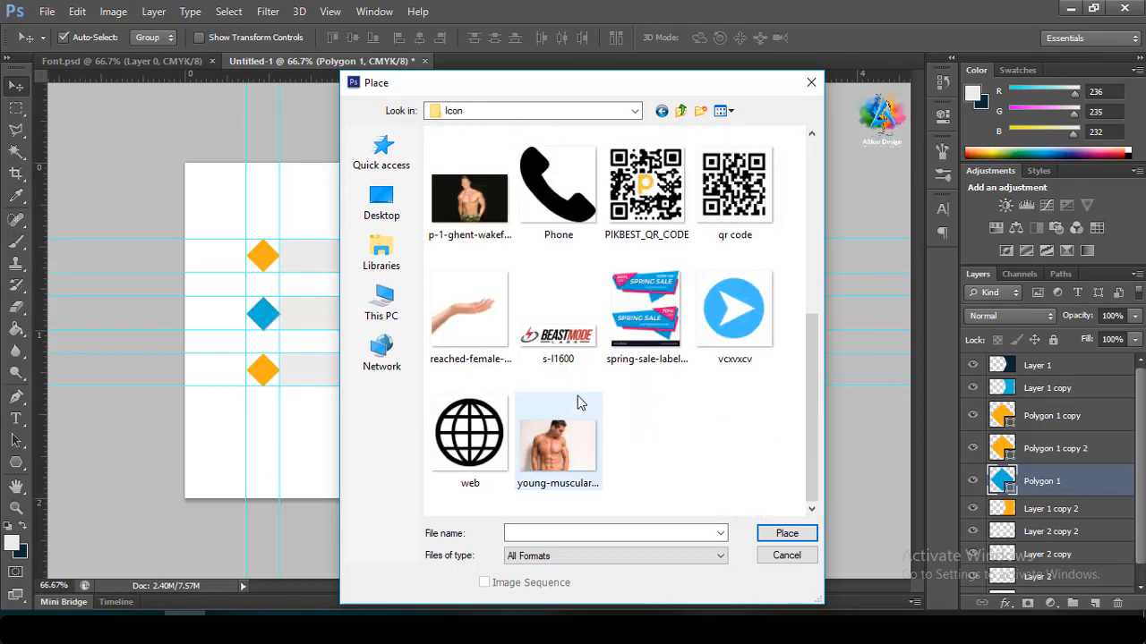
pyautogui.click(543, 211)
pyautogui.doubleClick(543, 211)
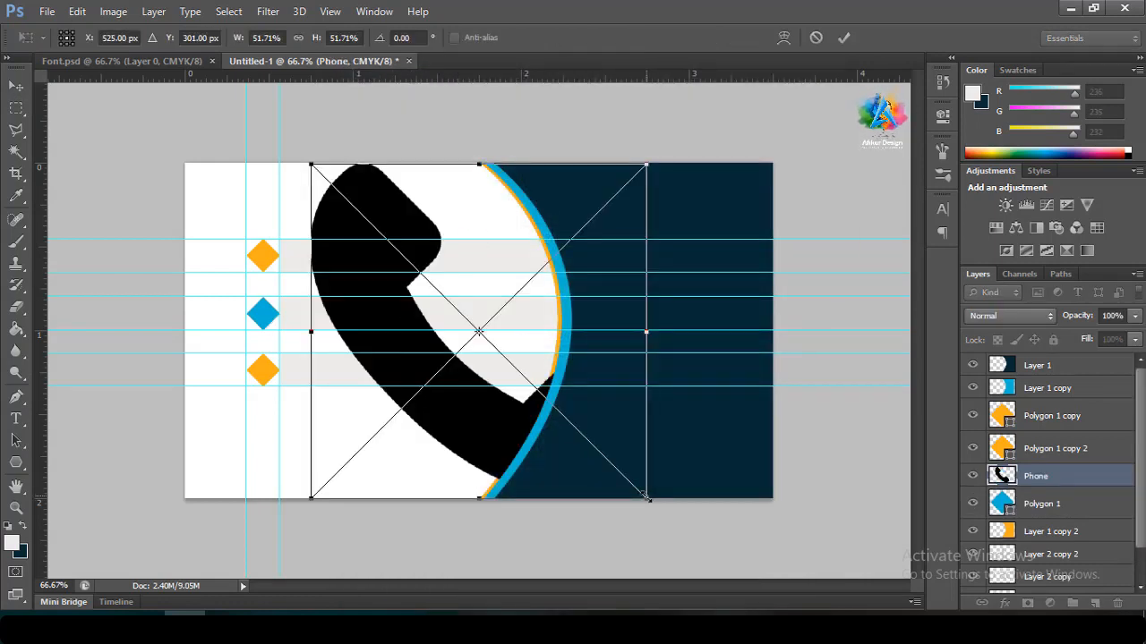
# Shrink the placed phone icon to a tiny size and commit it
pyautogui.moveTo(646, 496); pyautogui.dragTo(583, 435)
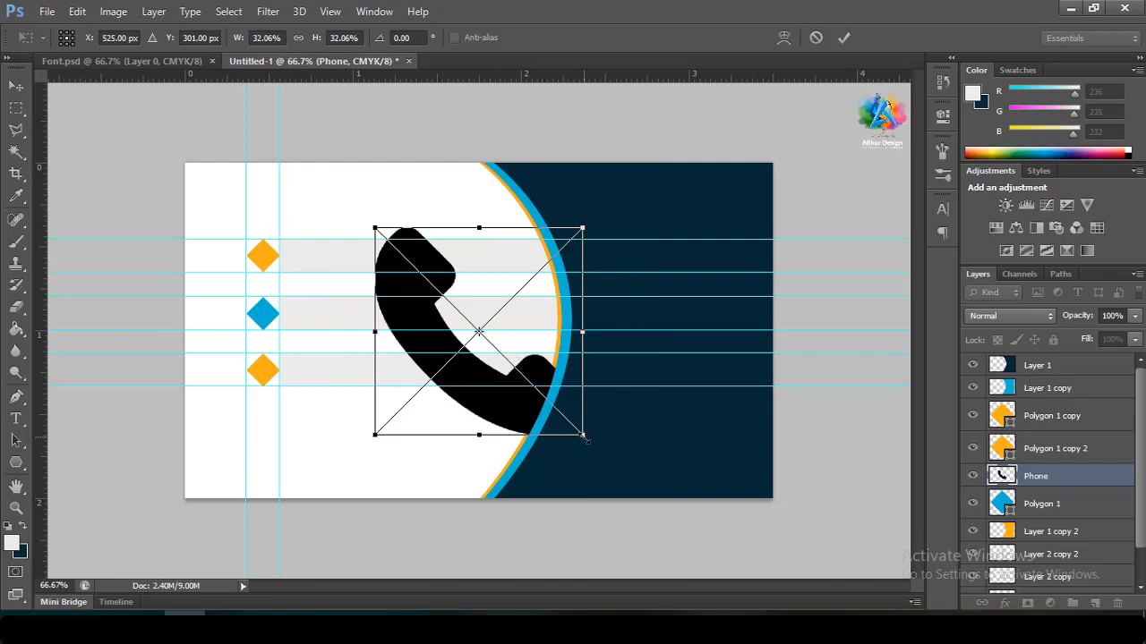
pyautogui.moveTo(585, 437); pyautogui.dragTo(490, 342)
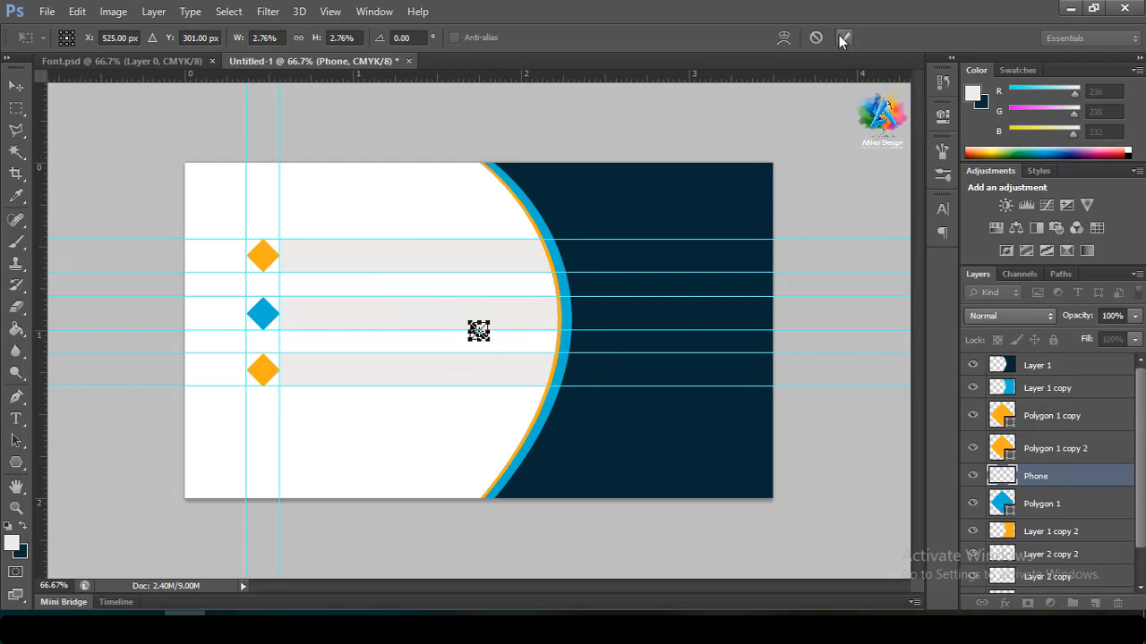
pyautogui.click(842, 38)
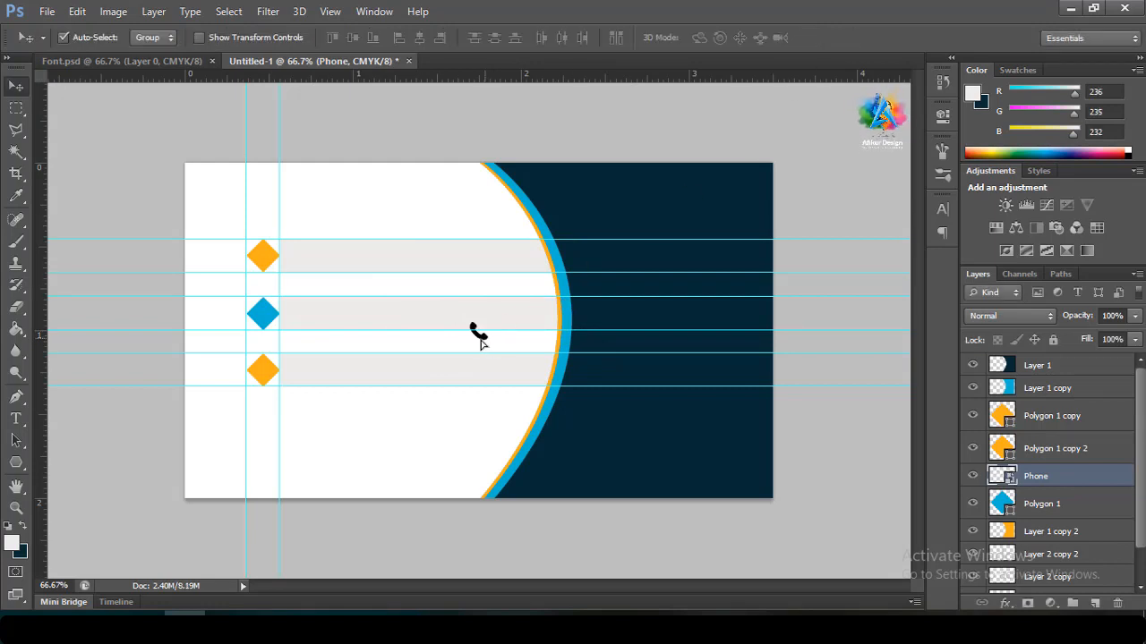
# Move the phone icon above the diamond layers, centre it on the top diamond, and shrink it slightly
pyautogui.moveTo(479, 338); pyautogui.dragTo(267, 260)
pyautogui.moveTo(1044, 478); pyautogui.dragTo(1038, 410)
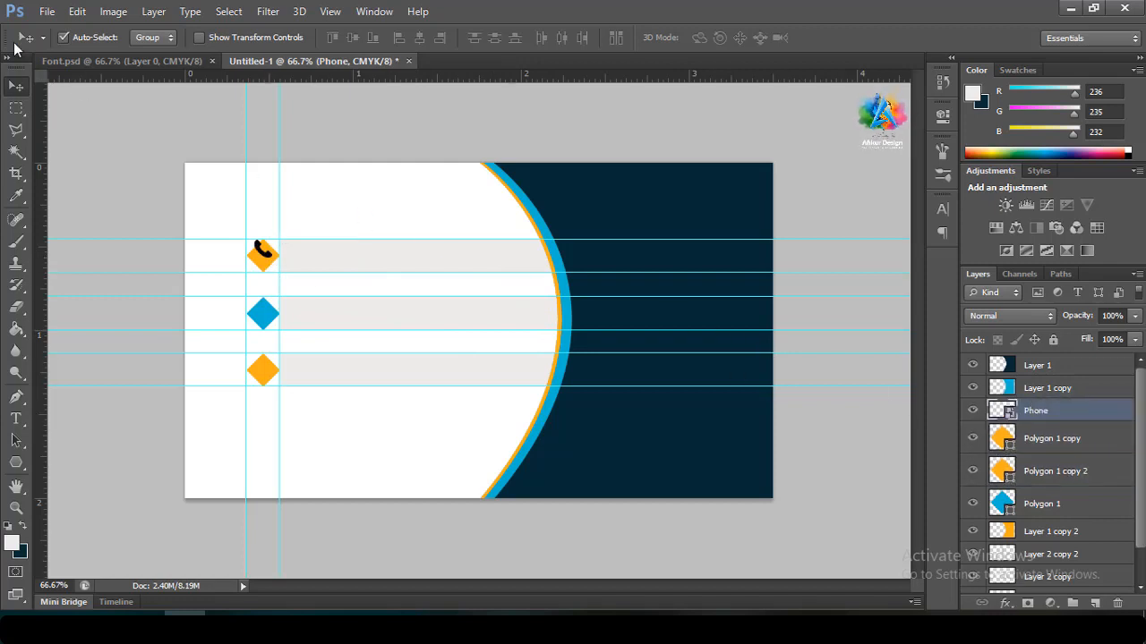
pyautogui.press('Down')
pyautogui.press('Down')
pyautogui.press('Down')
pyautogui.press('Down')
pyautogui.press('Down')
pyautogui.press('Down')
pyautogui.press('Down')
pyautogui.press('Down')
pyautogui.press('Down')
pyautogui.press('Down')
pyautogui.press('Down')
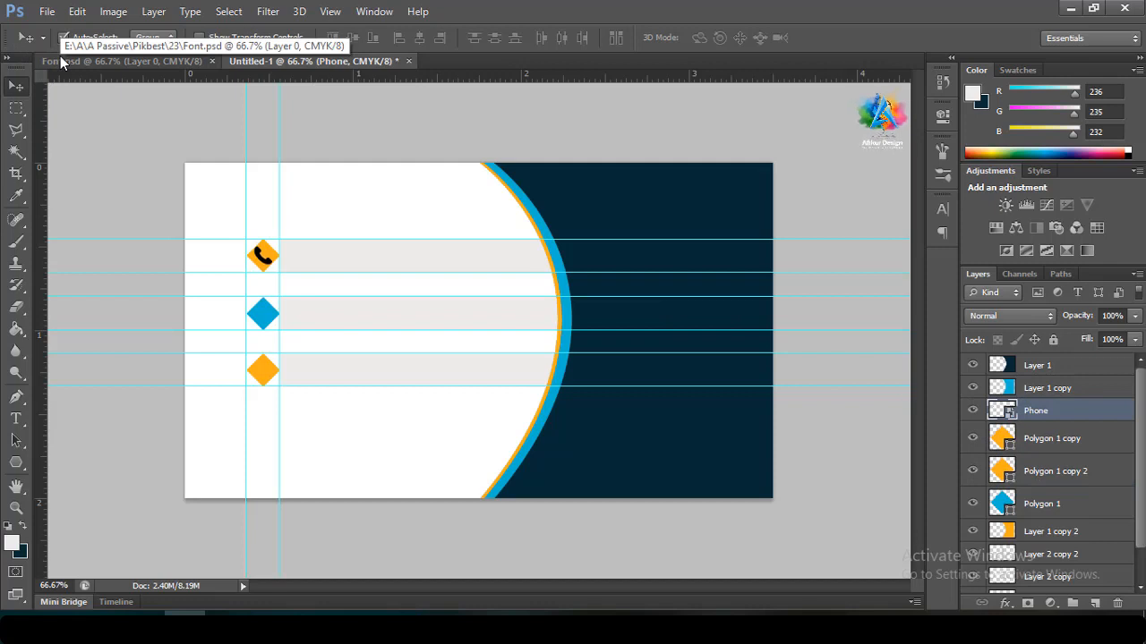
pyautogui.hotkey('ctrl', 't')
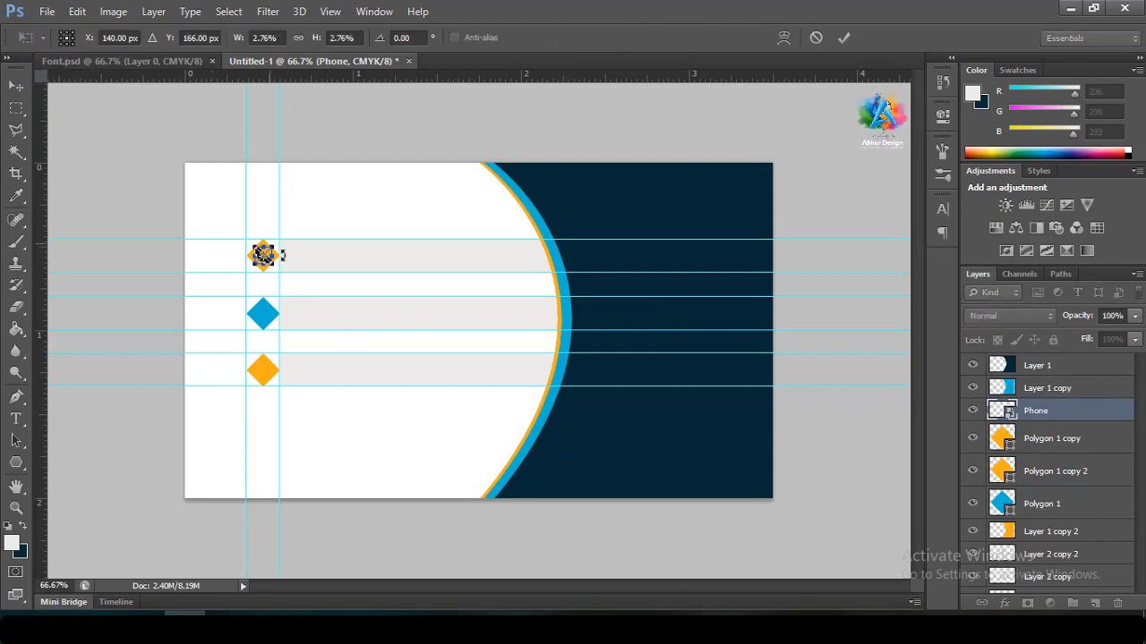
pyautogui.moveTo(282, 256); pyautogui.dragTo(278, 252)
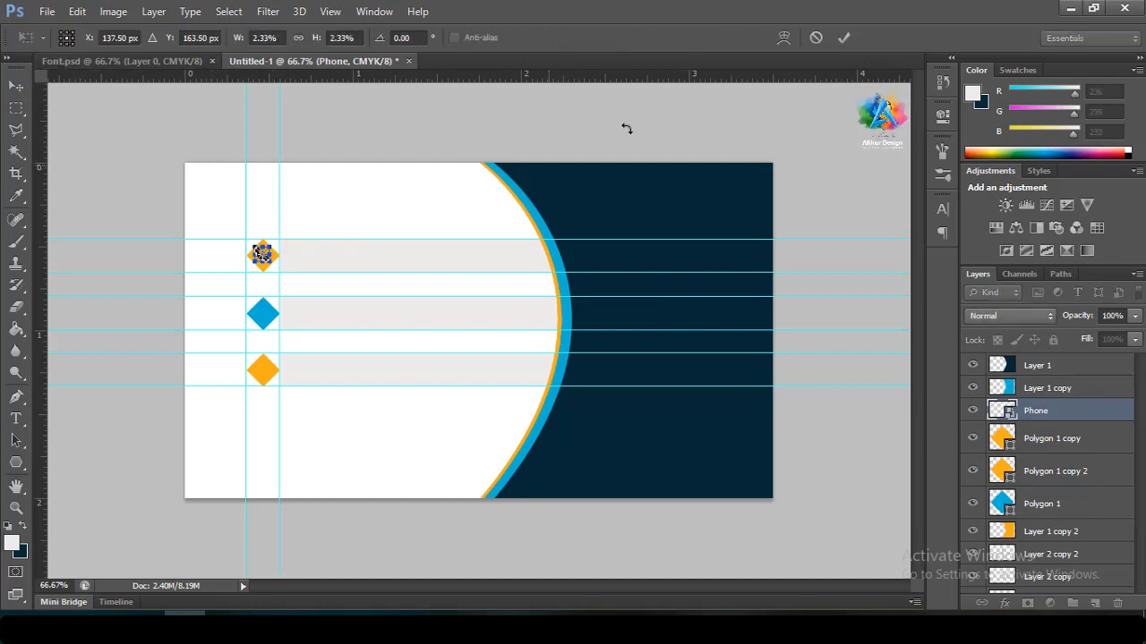
pyautogui.click(843, 37)
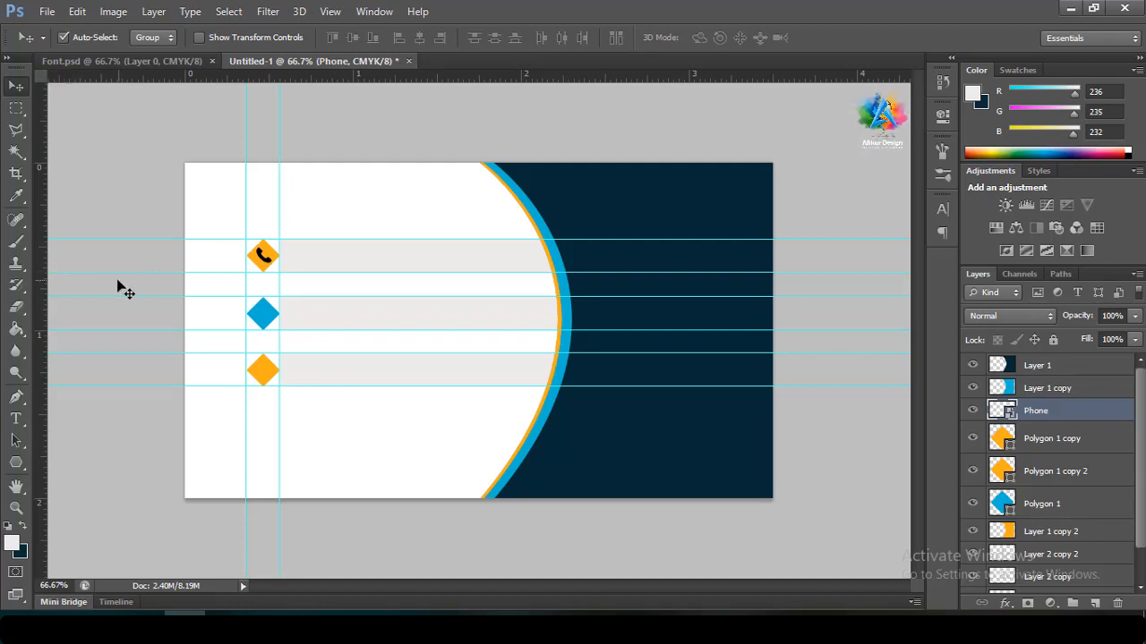
# Type the phone number as a text line beside the top diamond
pyautogui.click(16, 418)
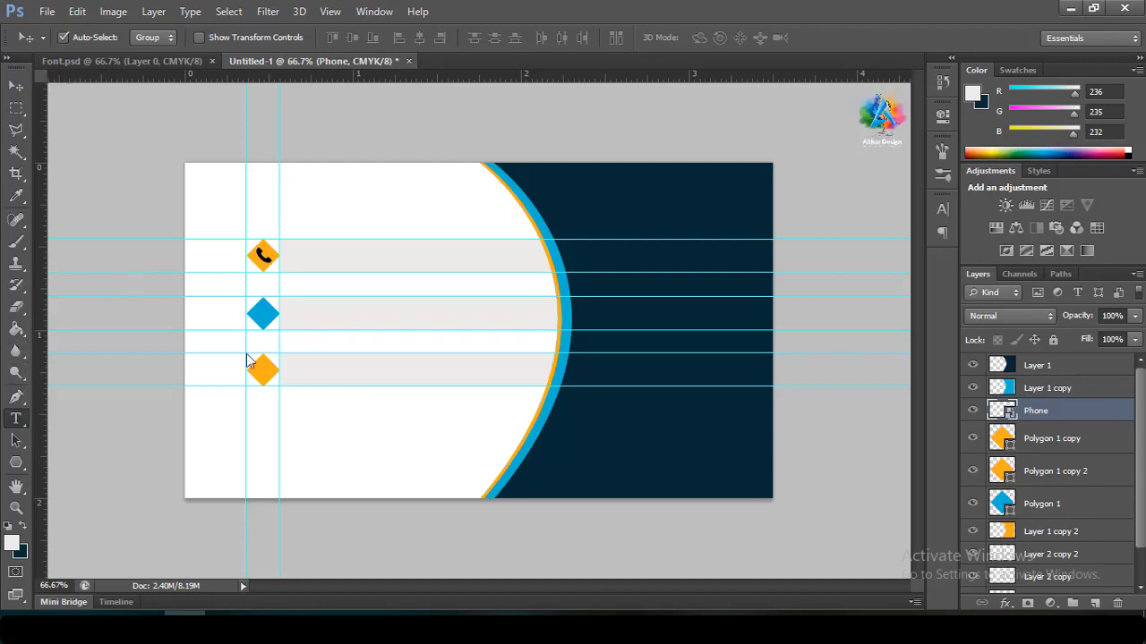
pyautogui.click(312, 251)
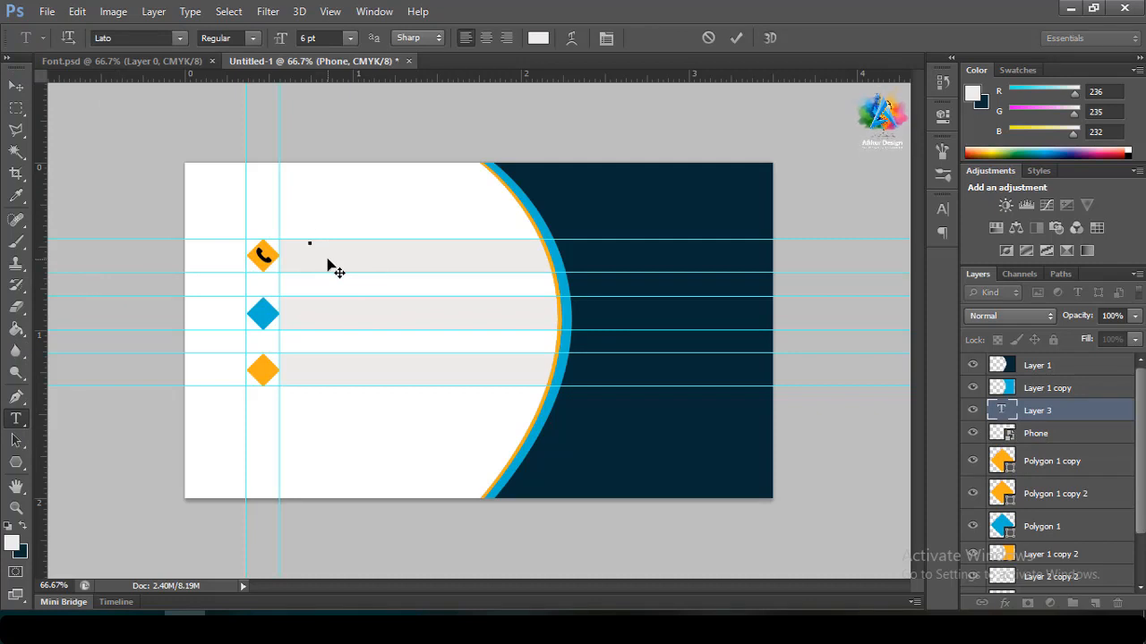
pyautogui.write('+000 000 0000')
# Make the phone number text black and commit it
pyautogui.hotkey('ctrl', 'a')
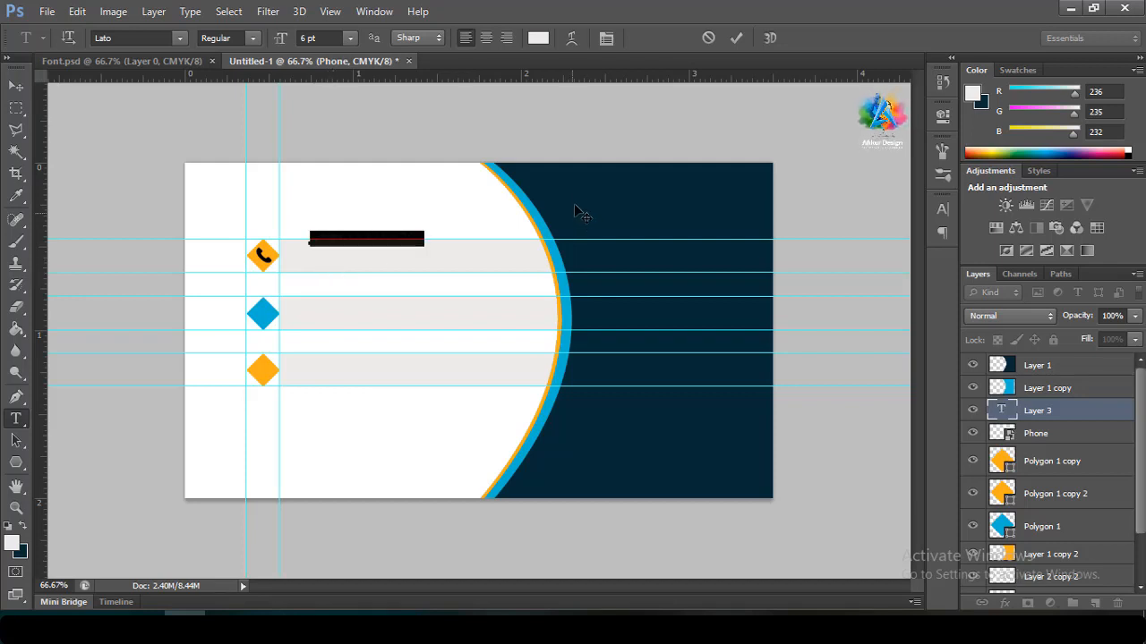
pyautogui.click(538, 37)
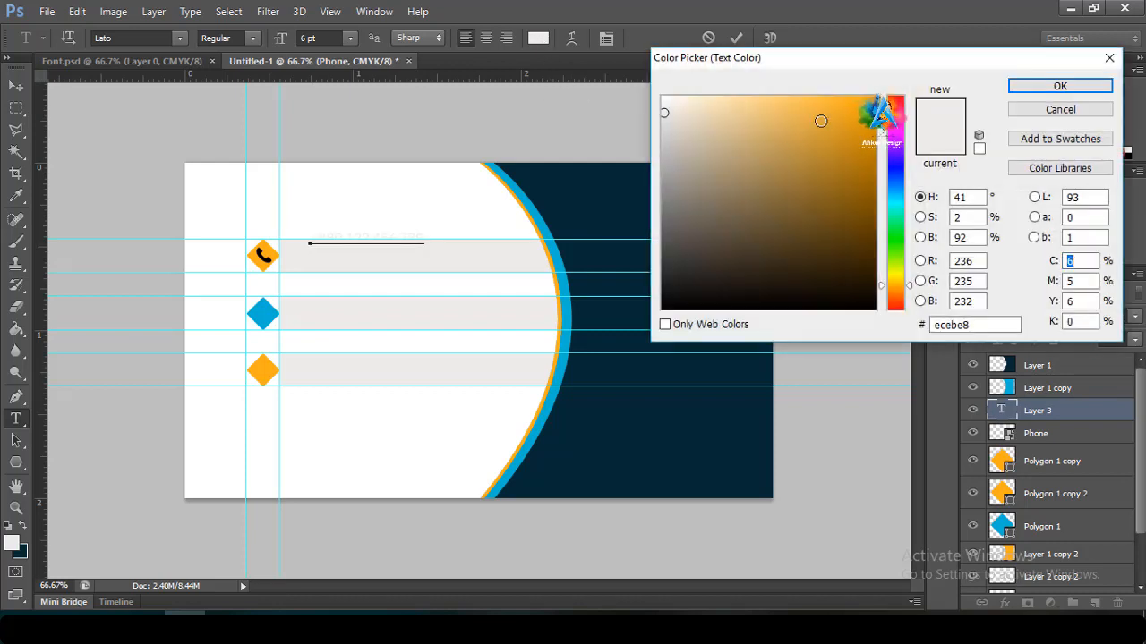
pyautogui.moveTo(821, 121); pyautogui.dragTo(908, 97)
pyautogui.moveTo(814, 147)
pyautogui.mouseDown()
pyautogui.moveTo(624, 338)
pyautogui.moveTo(642, 313)
pyautogui.mouseUp()
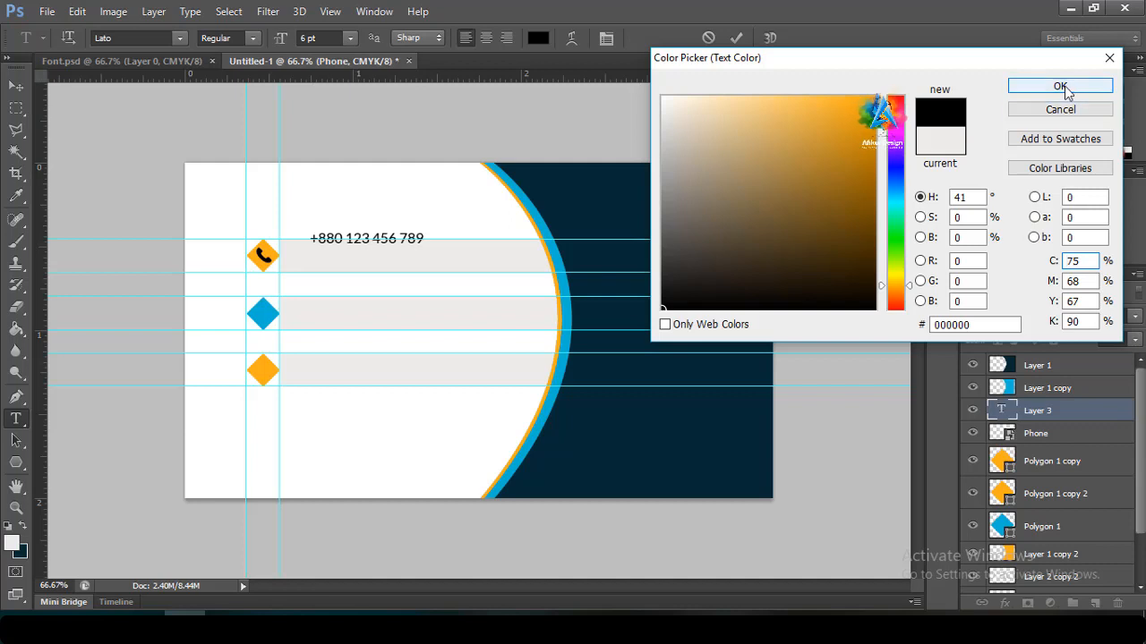
pyautogui.click(1059, 86)
pyautogui.click(736, 38)
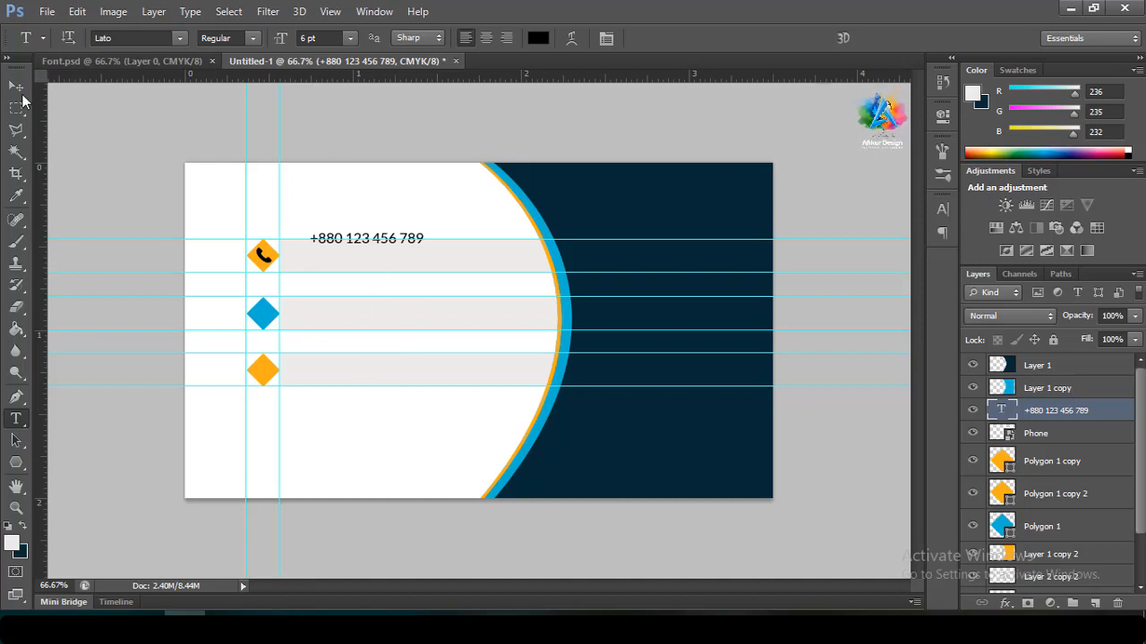
# Nudge the phone number level with the diamond and add a vertical guide at its left edge
pyautogui.click(17, 87)
pyautogui.press('Down')
pyautogui.press('Down')
pyautogui.press('Down')
pyautogui.press('Down')
pyautogui.press('Down')
pyautogui.press('Down')
pyautogui.press('Down')
pyautogui.press('Down')
pyautogui.press('Down')
pyautogui.press('Down')
pyautogui.press('Down')
pyautogui.press('Down')
pyautogui.press('Down')
pyautogui.press('Down')
pyautogui.press('Down')
pyautogui.press('Down')
pyautogui.press('Down')
pyautogui.press('Down')
pyautogui.press('Down')
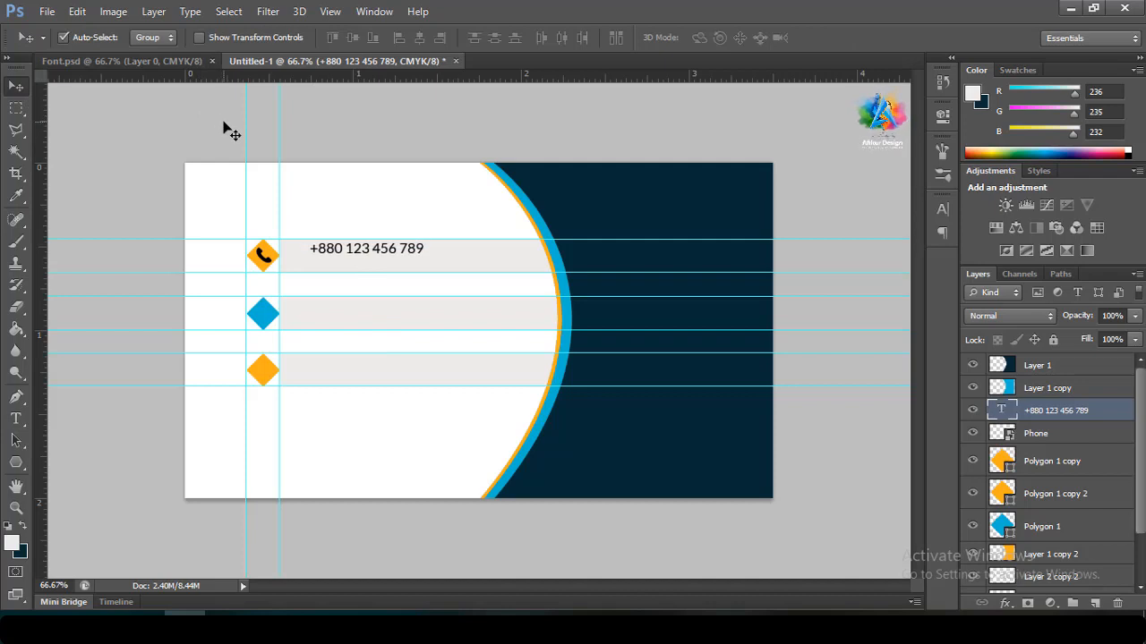
pyautogui.press('Left')
pyautogui.press('Left')
pyautogui.press('Down')
pyautogui.press('Left')
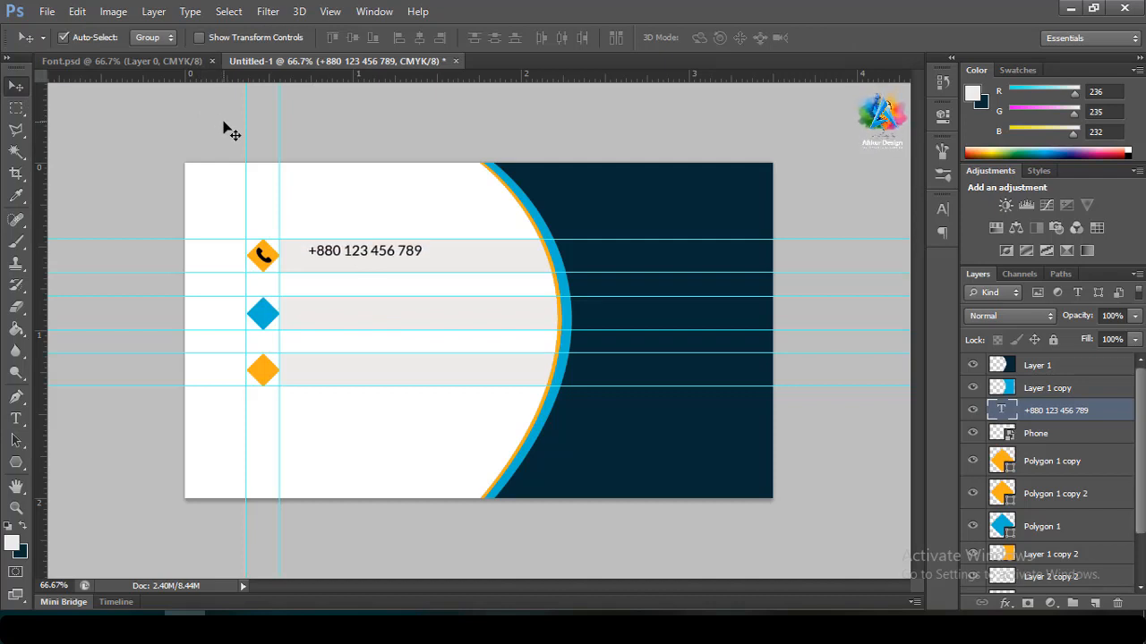
pyautogui.press('Up')
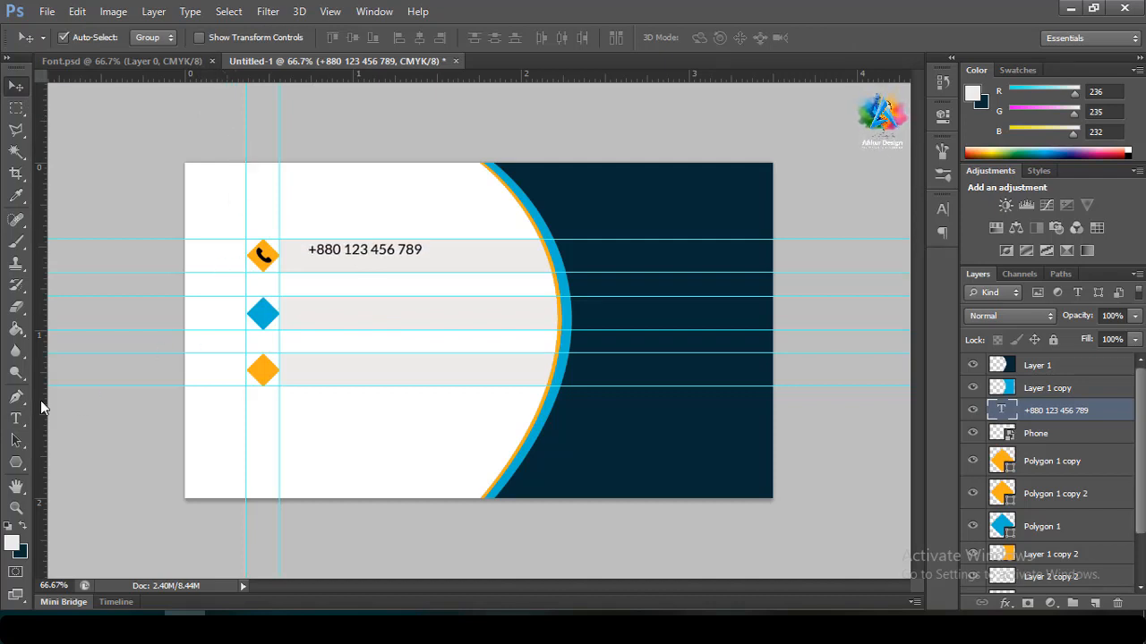
pyautogui.moveTo(40, 400); pyautogui.dragTo(306, 413)
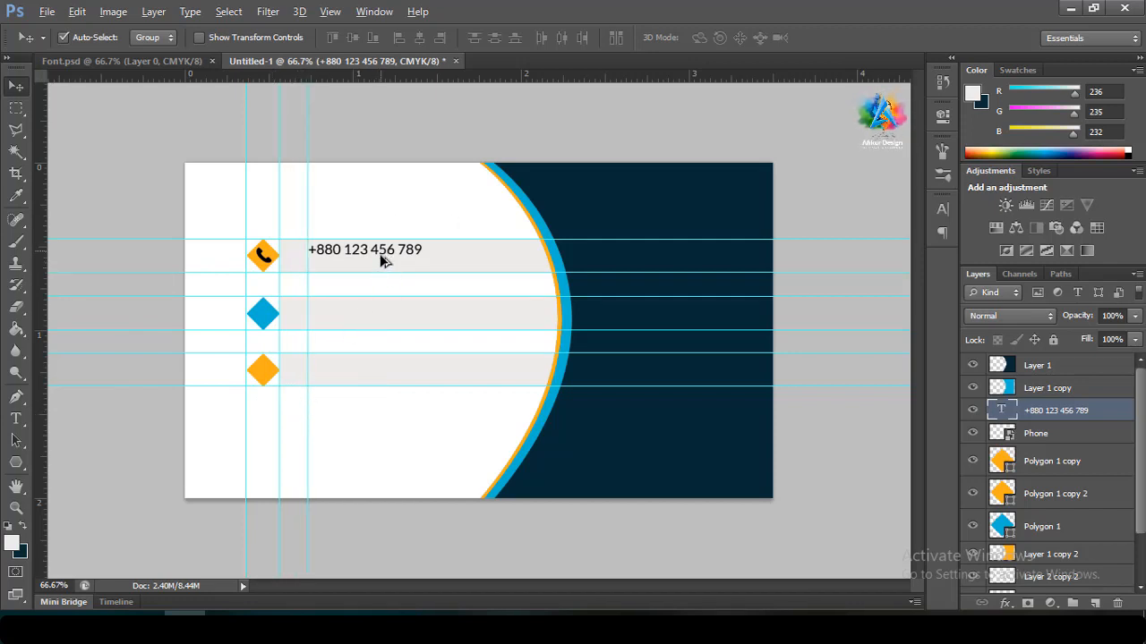
# Duplicate the phone number onto a second line just below the first
pyautogui.moveTo(380, 255); pyautogui.dragTo(381, 267)
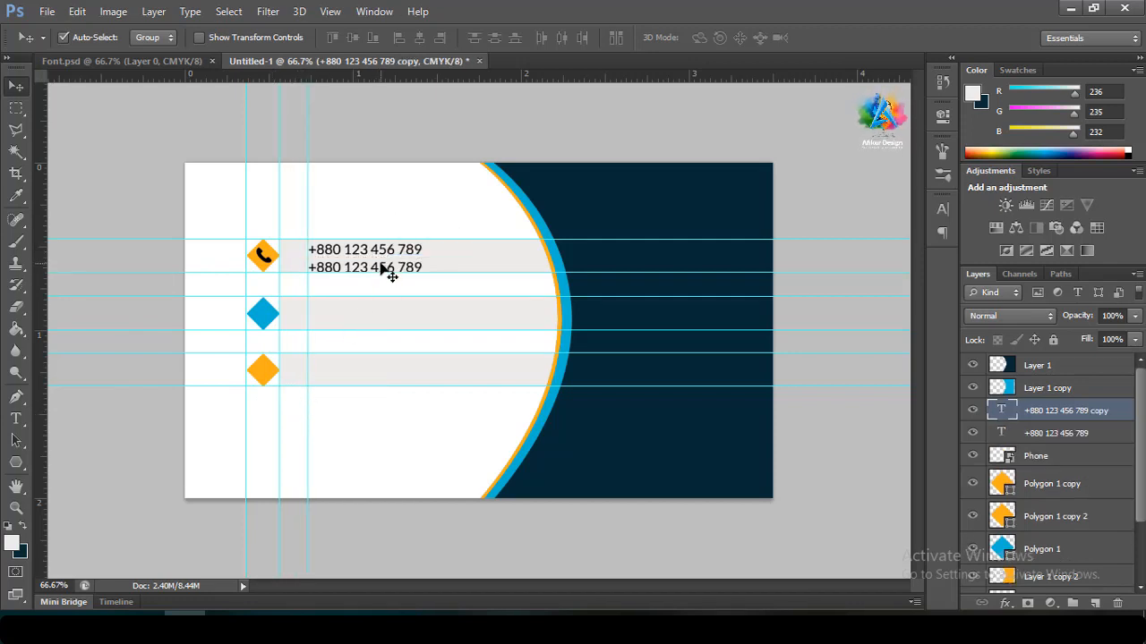
pyautogui.press('Up')
pyautogui.press('Up')
pyautogui.press('Up')
pyautogui.press('Up')
pyautogui.press('Up')
pyautogui.press('Up')
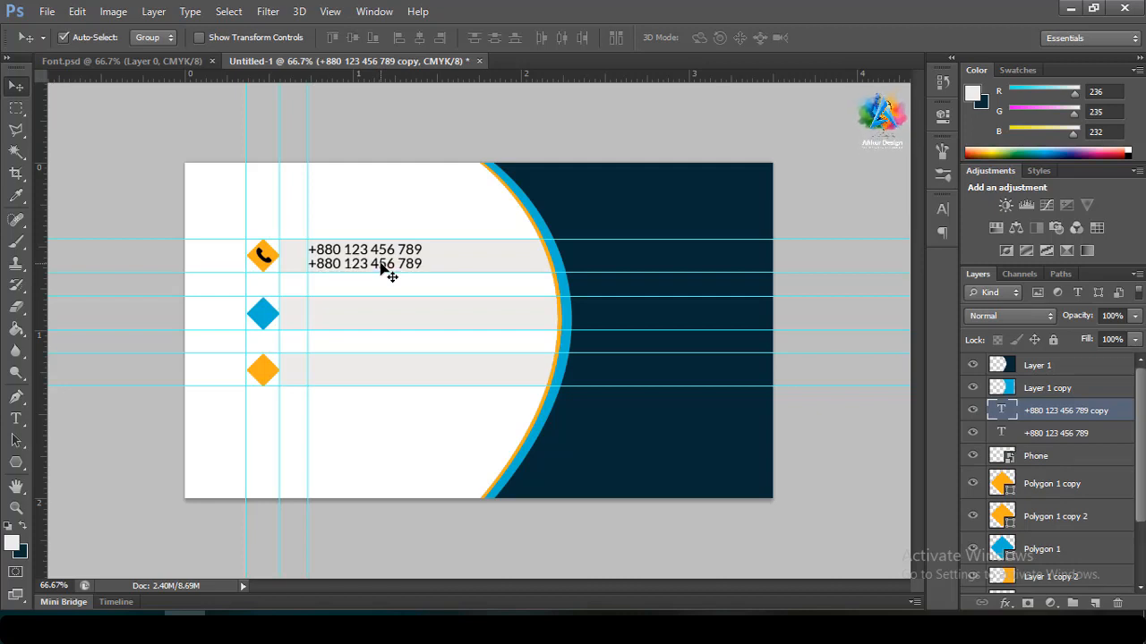
pyautogui.press('Down')
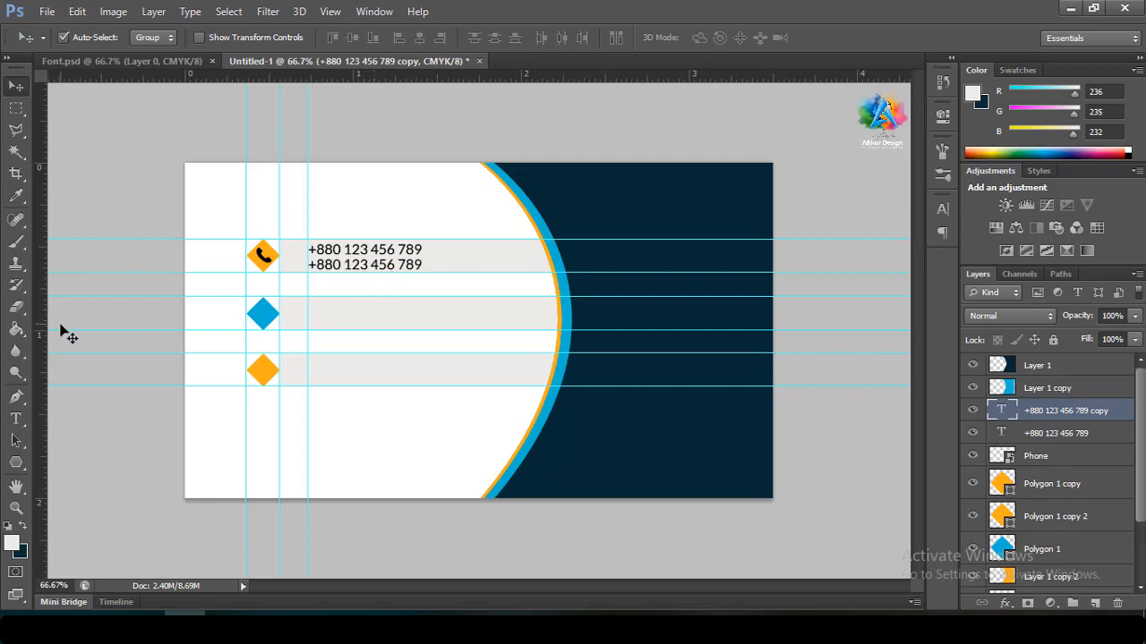
# Set both phone number lines to 5 pt
pyautogui.click(19, 420)
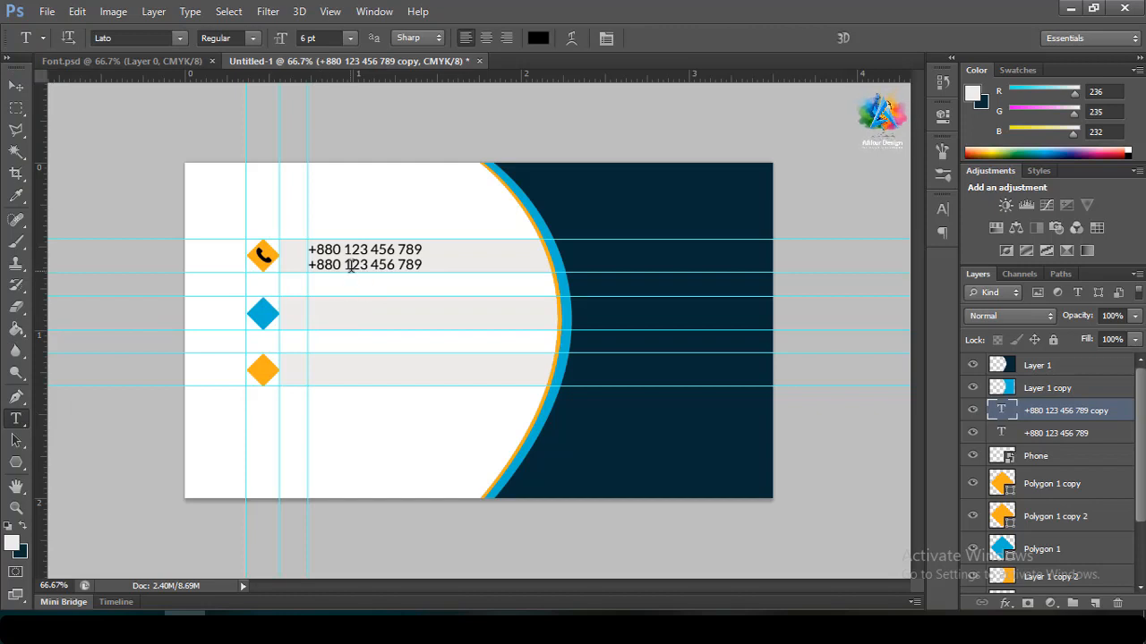
pyautogui.click(353, 263)
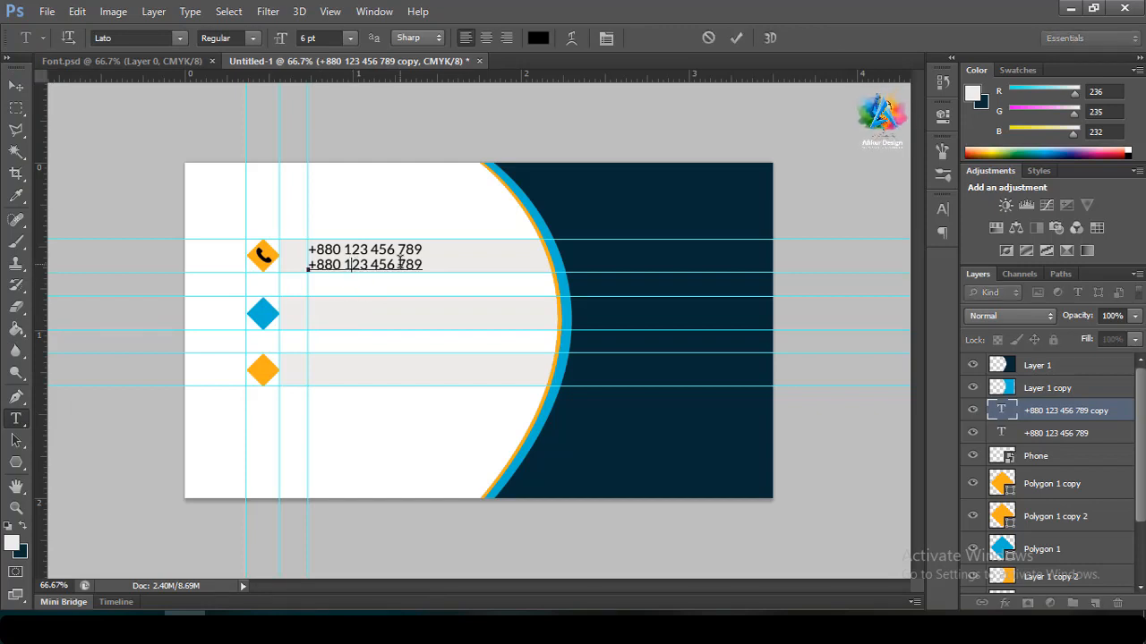
pyautogui.hotkey('ctrl', 'a')
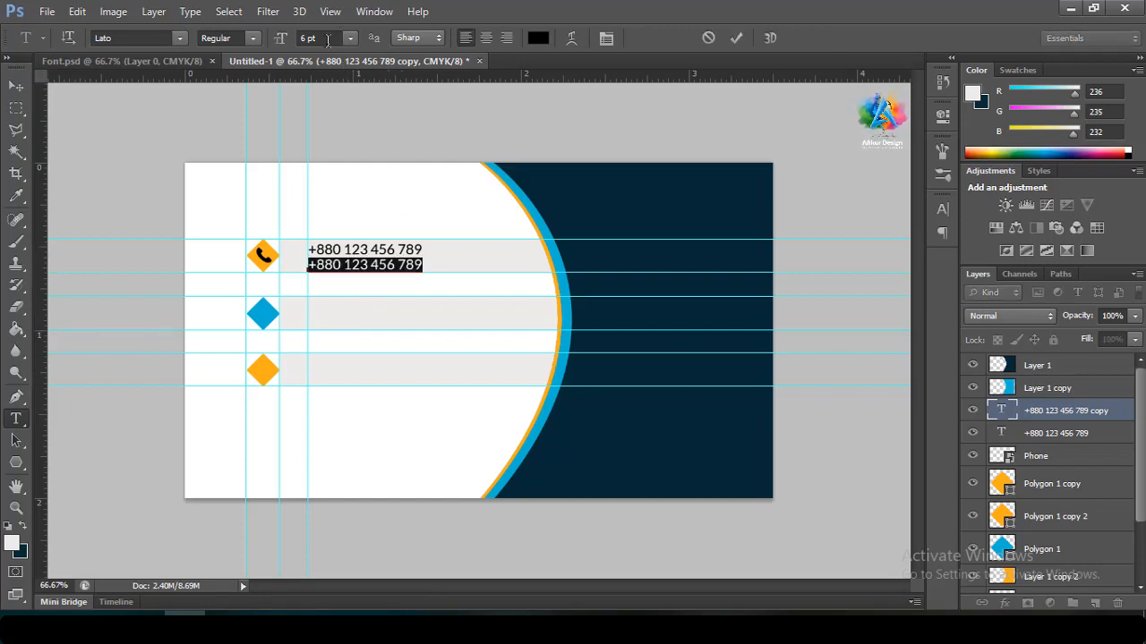
pyautogui.click(328, 41)
pyautogui.press('Down')
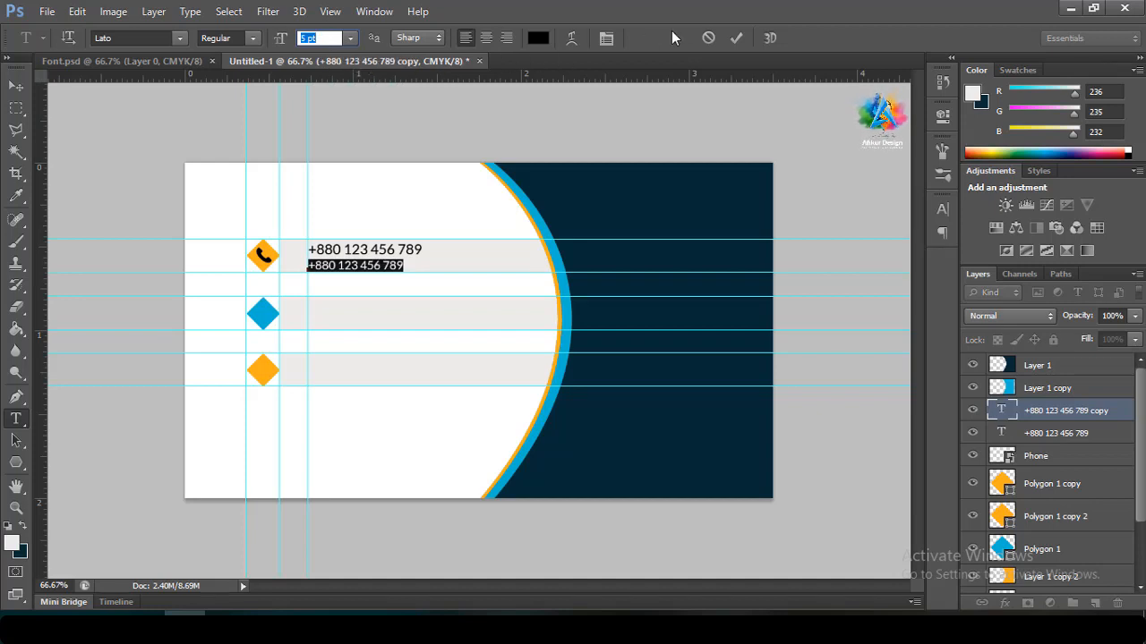
pyautogui.click(737, 37)
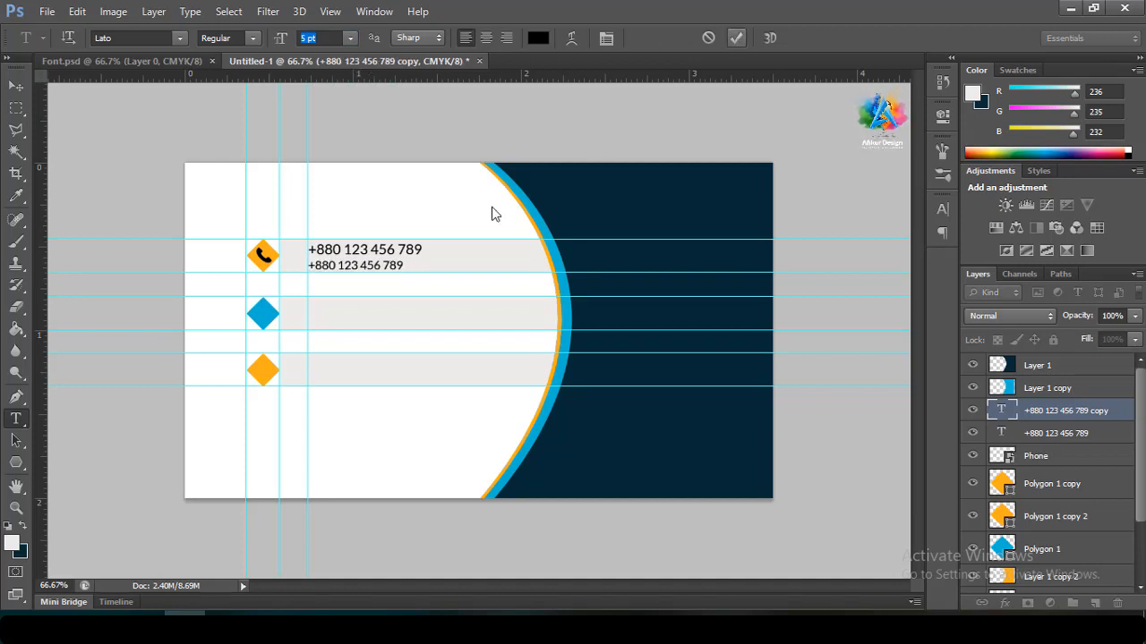
pyautogui.click(390, 249)
pyautogui.hotkey('ctrl', 'a')
pyautogui.click(325, 37)
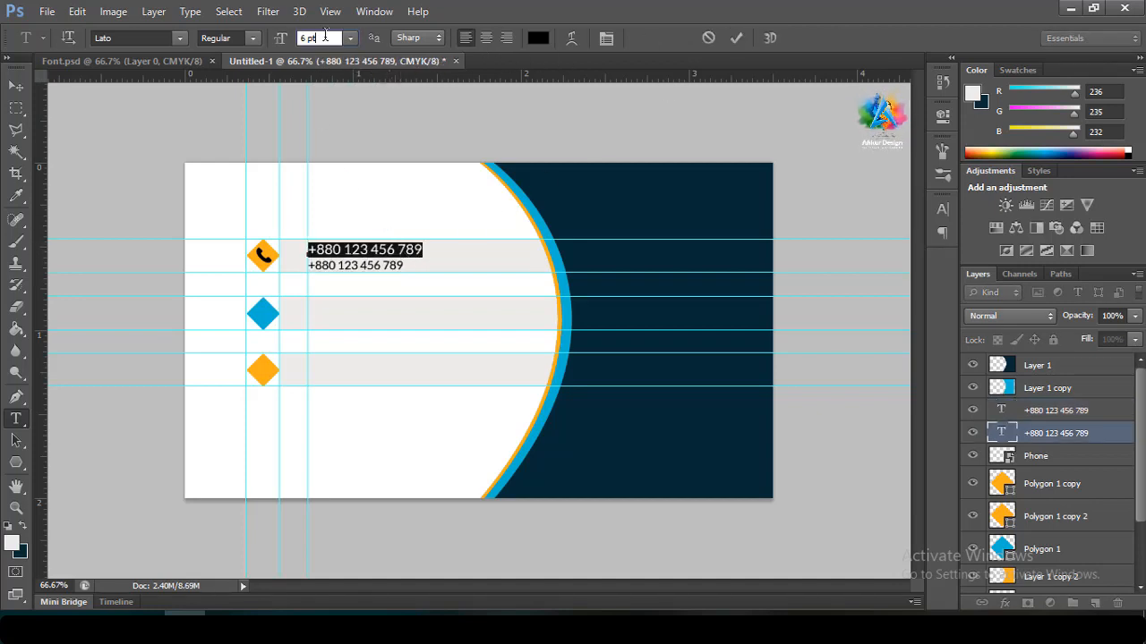
pyautogui.press('Down')
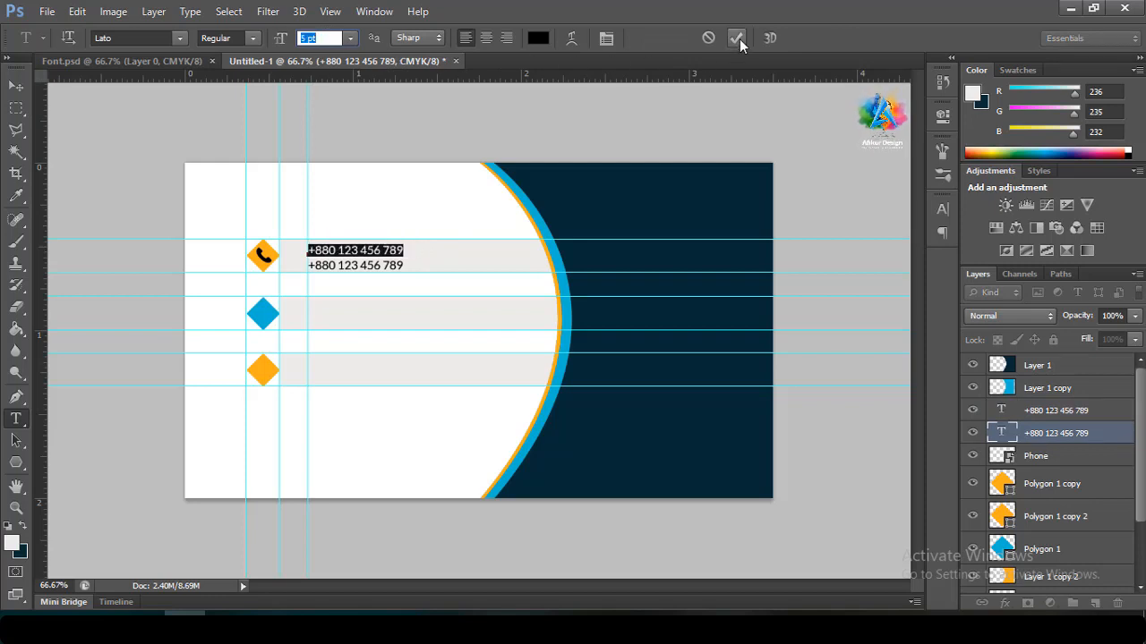
pyautogui.click(737, 38)
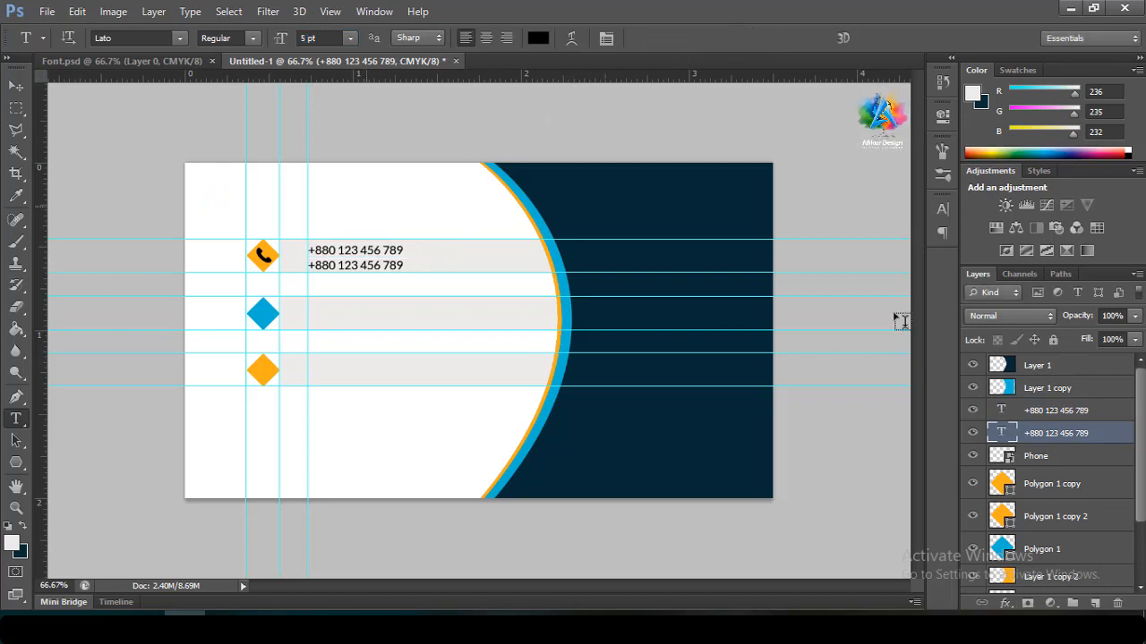
# Nudge both phone number lines up slightly together
pyautogui.keyDown('shift'); pyautogui.click(1049, 410); pyautogui.keyUp('shift')
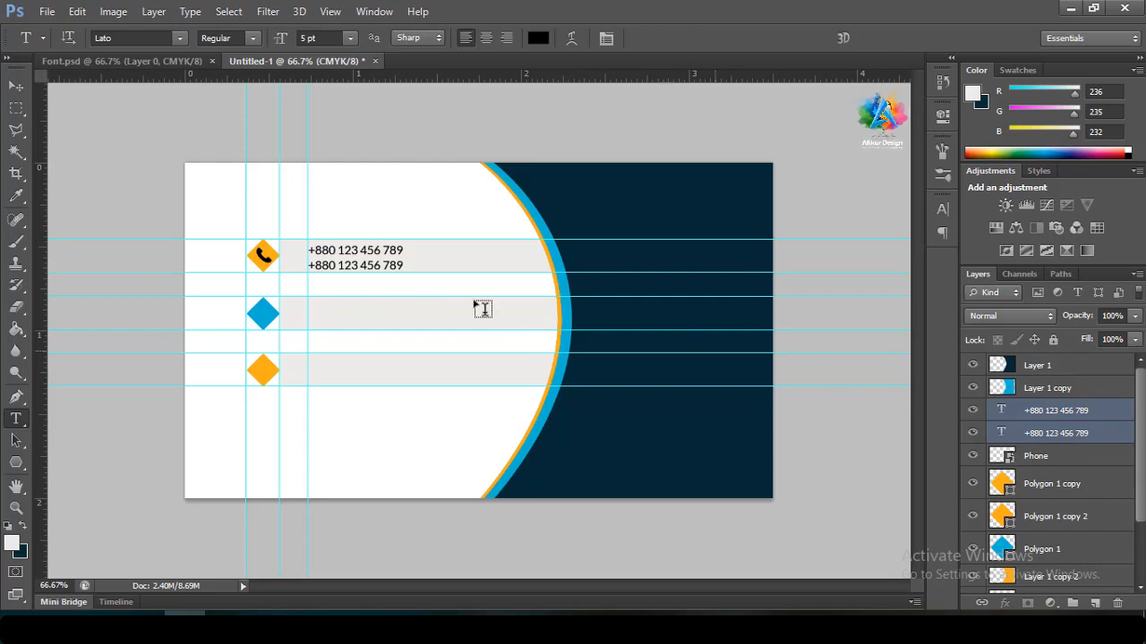
pyautogui.click(20, 87)
pyautogui.press('Up')
pyautogui.press('Up')
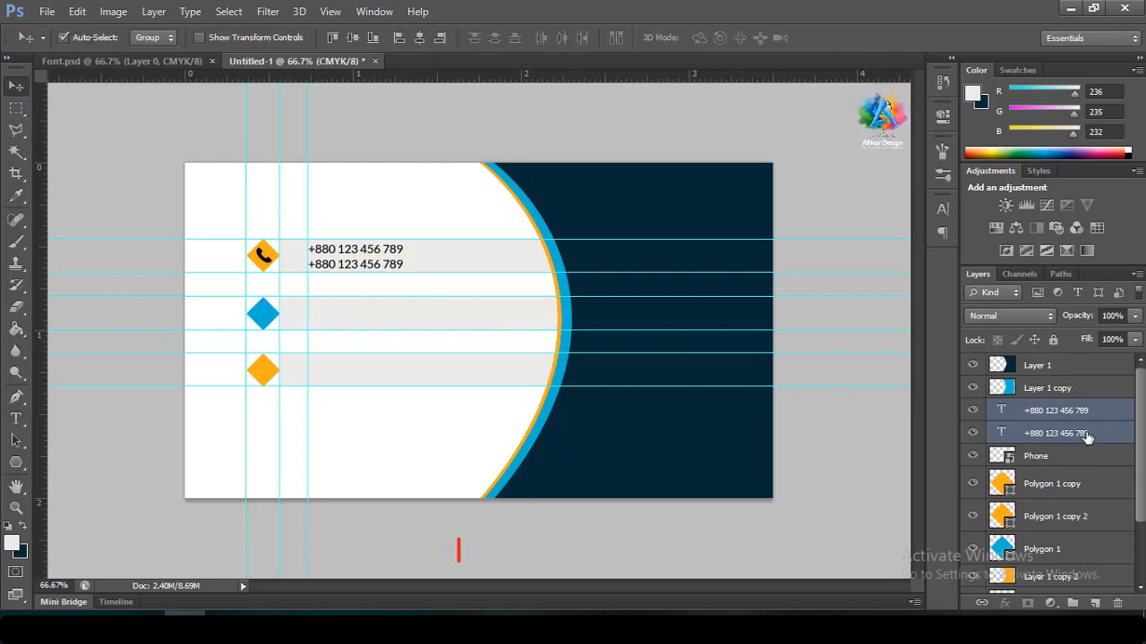
pyautogui.click(1056, 412)
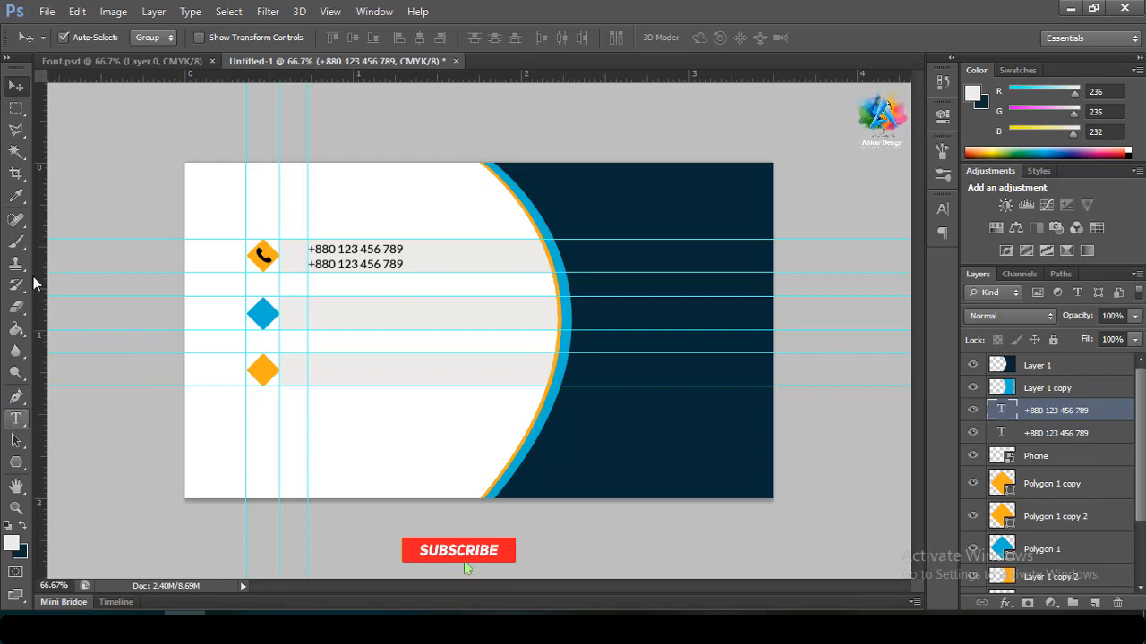
pyautogui.click(49, 11)
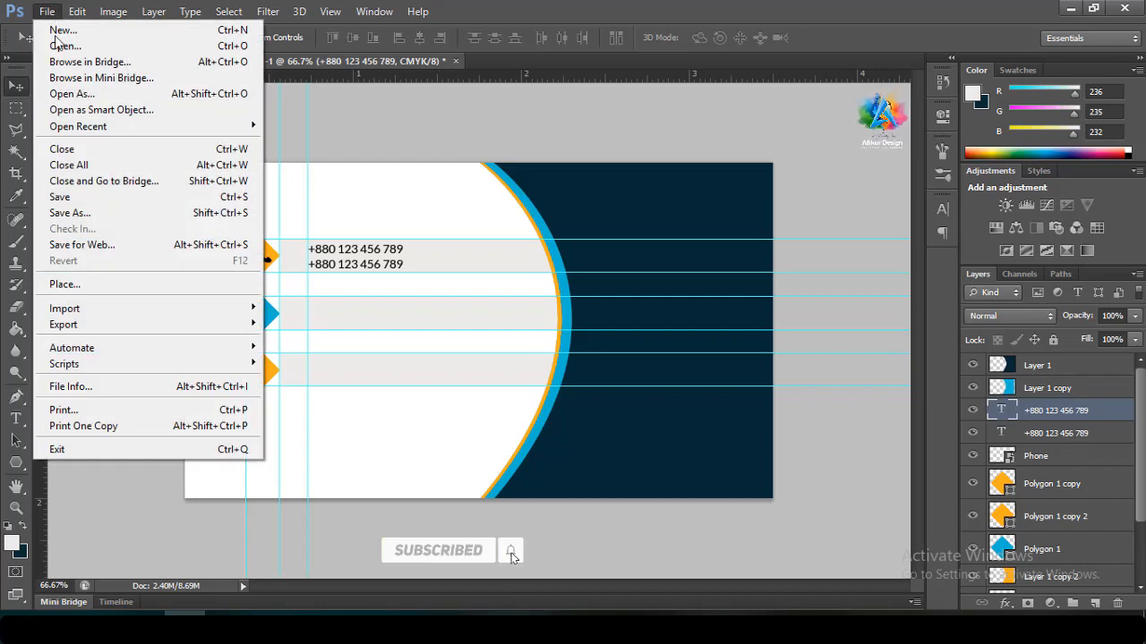
# Place the Message envelope icon and move its layer to the top of the stack
pyautogui.click(74, 285)
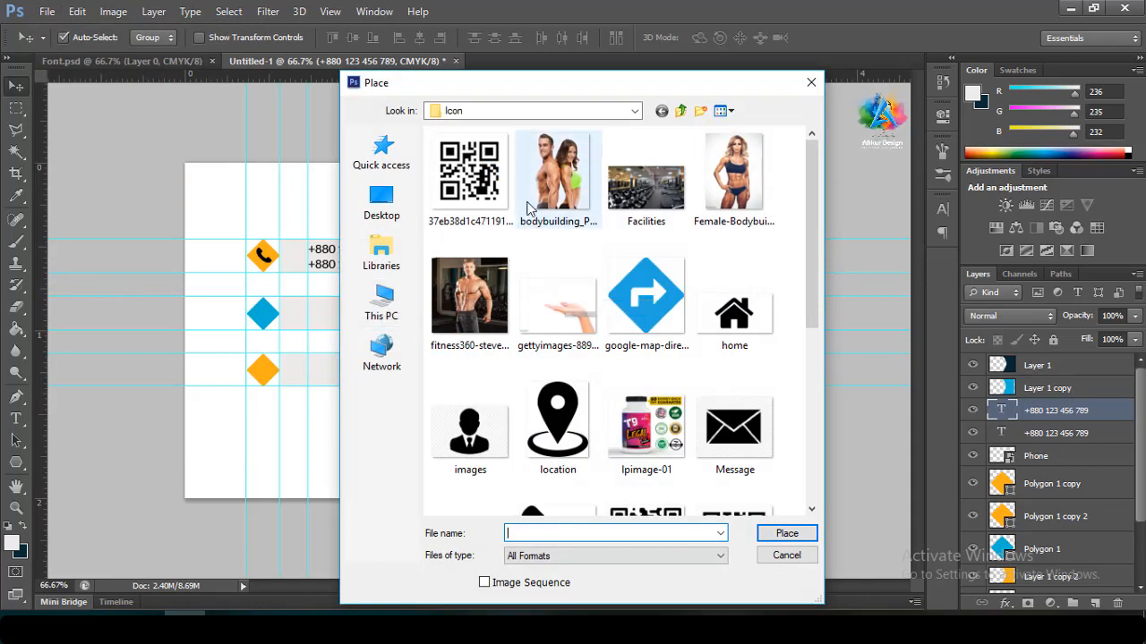
pyautogui.doubleClick(727, 408)
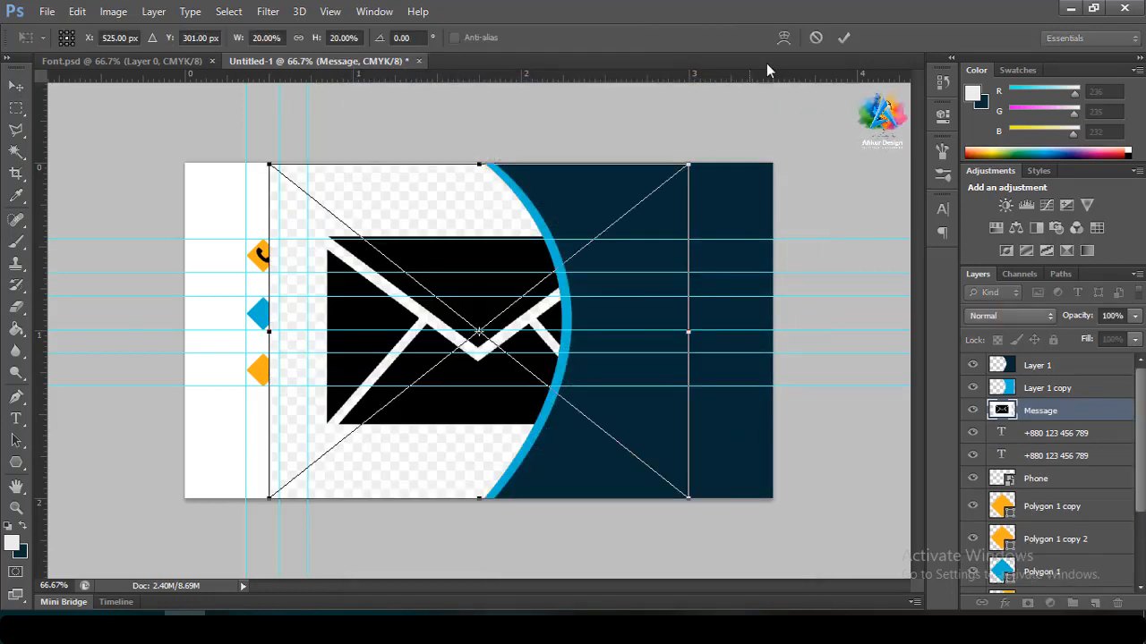
pyautogui.click(839, 40)
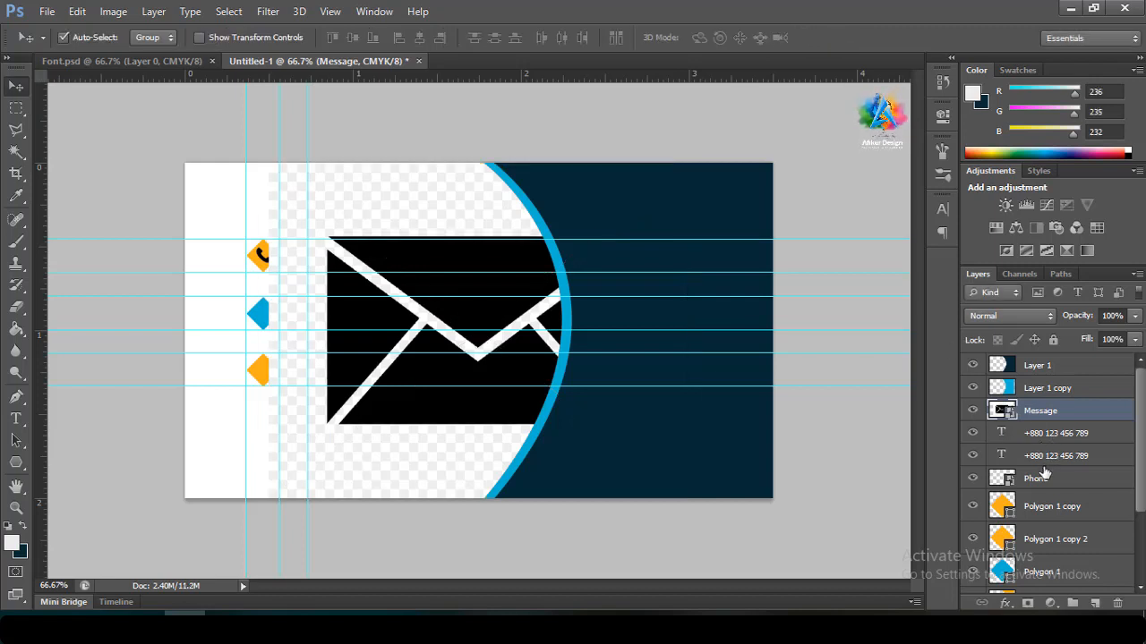
pyautogui.moveTo(1047, 410); pyautogui.dragTo(1016, 372)
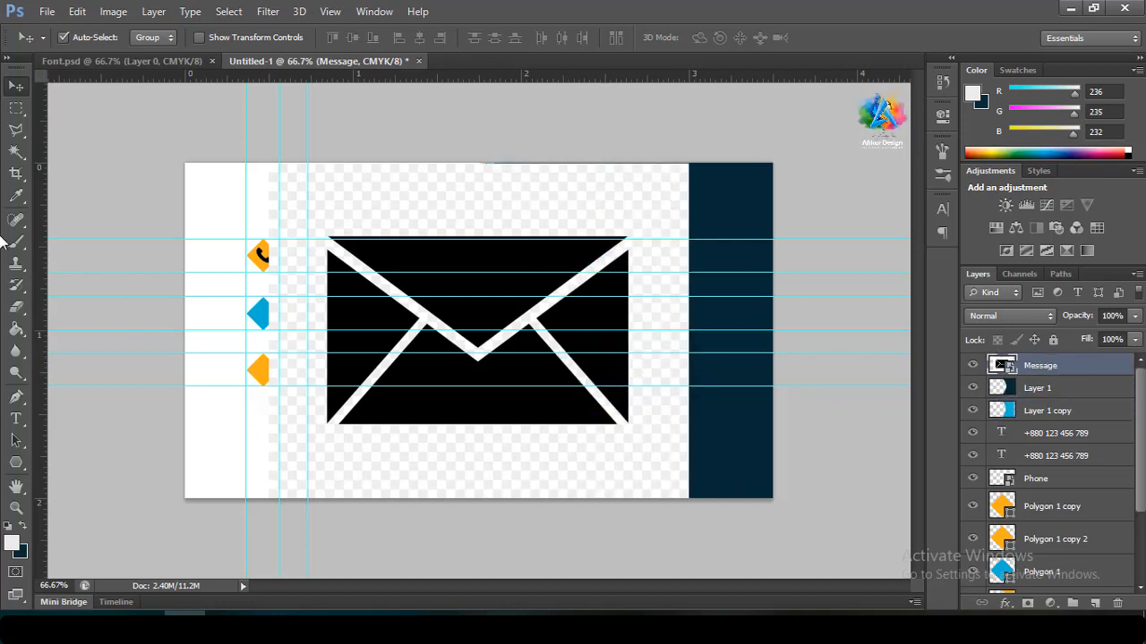
# Rasterize the Message layer and delete the background around the envelope with the Magic Wand
pyautogui.click(16, 152)
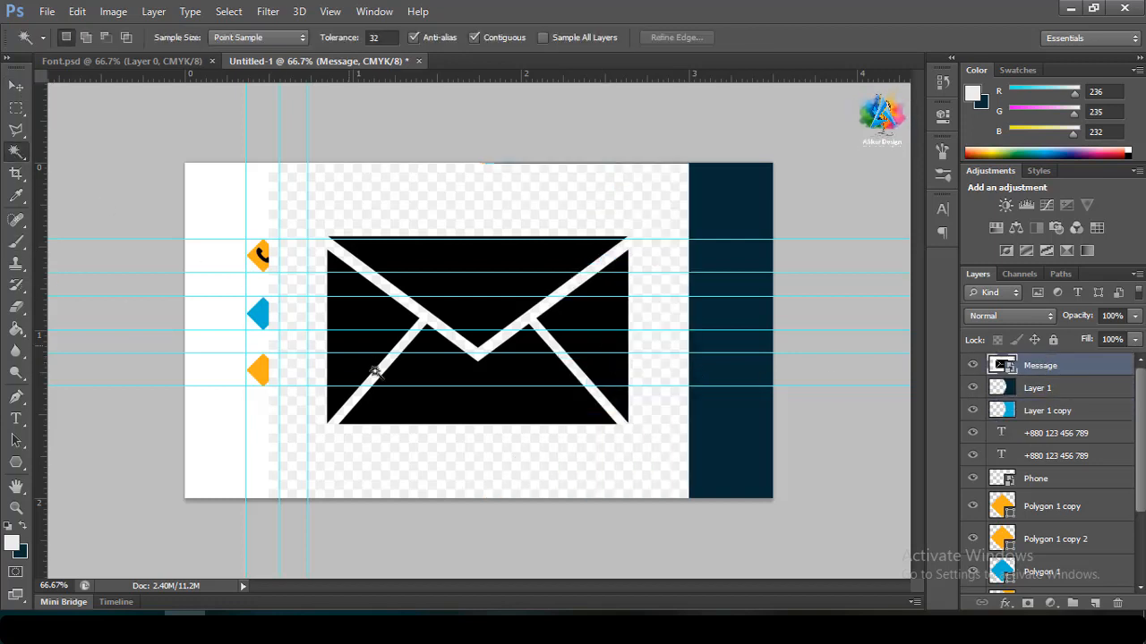
pyautogui.click(408, 452)
pyautogui.press('Delete')
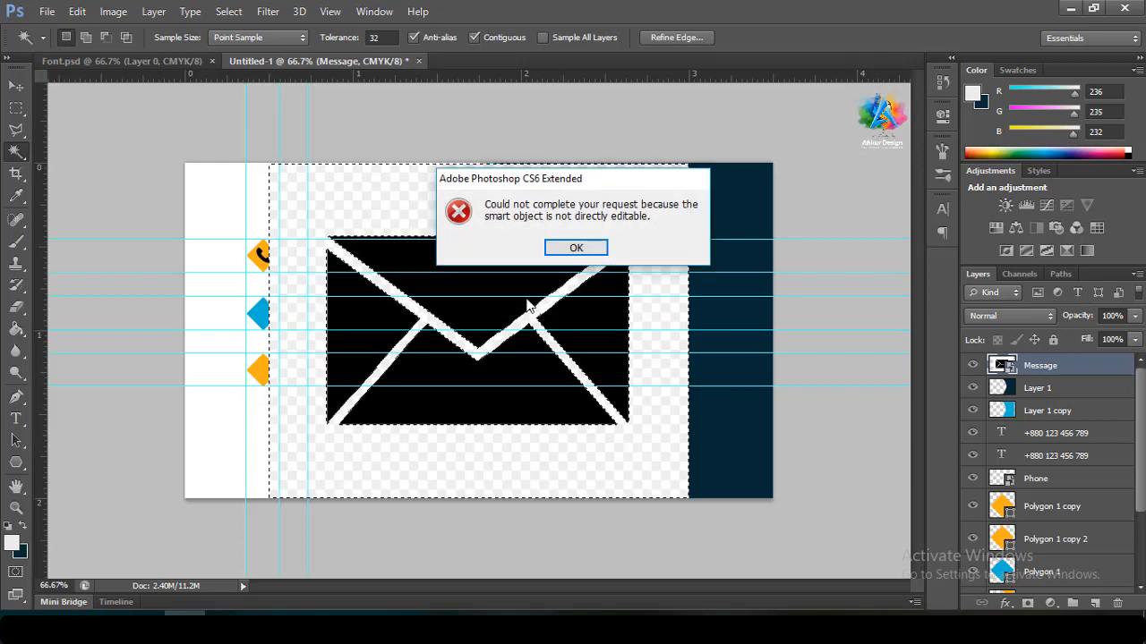
pyautogui.click(576, 248)
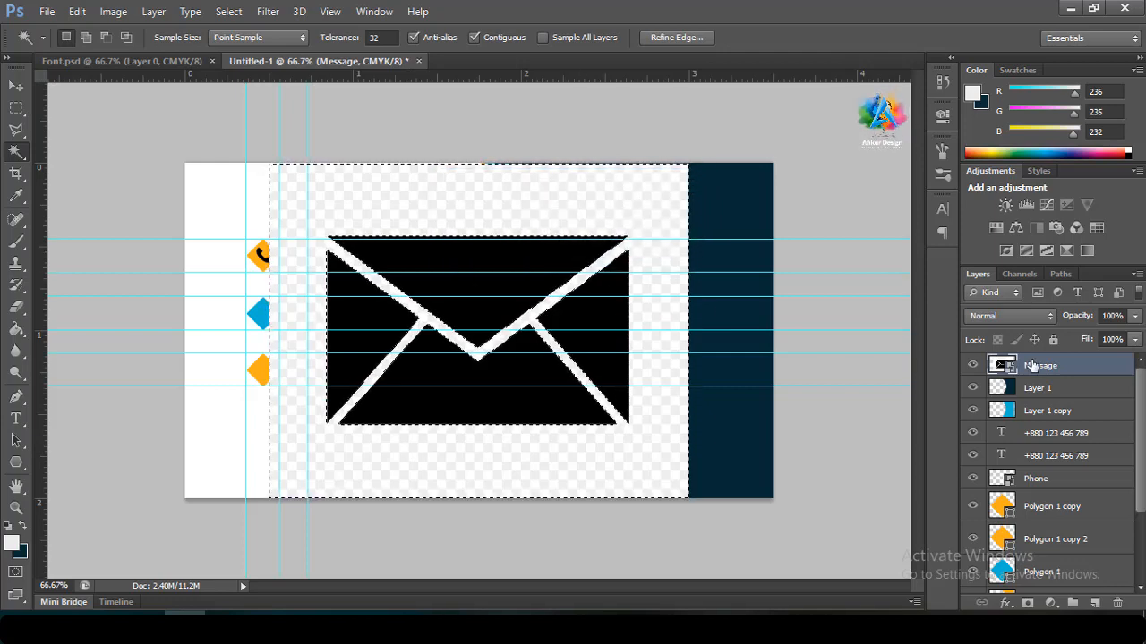
pyautogui.rightClick(1033, 366)
pyautogui.click(815, 234)
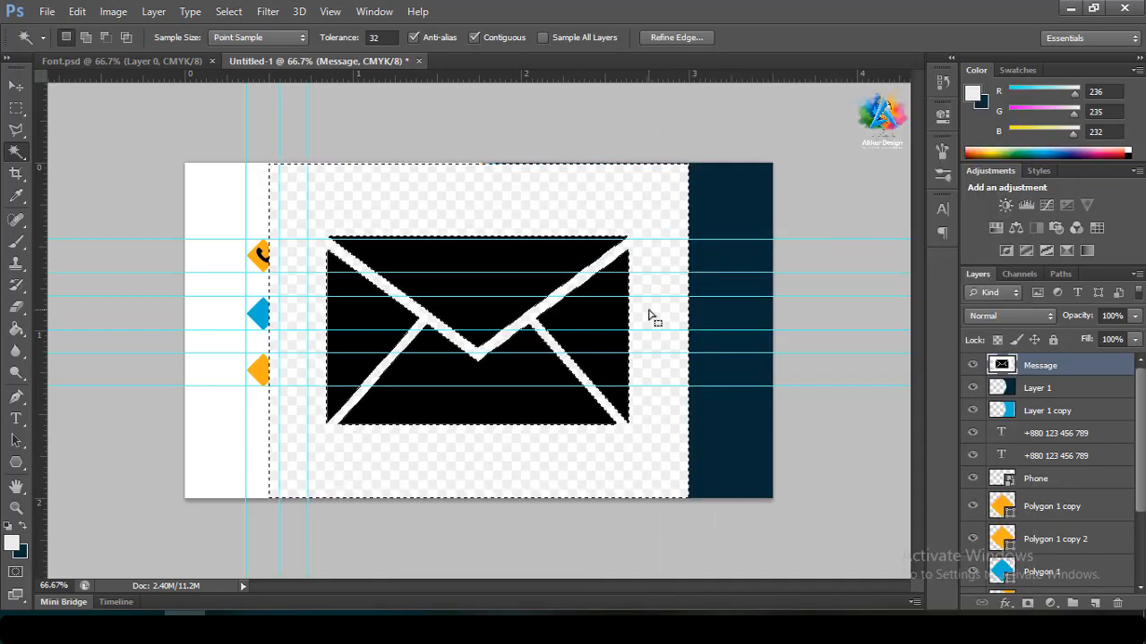
pyautogui.press('Delete')
pyautogui.hotkey('ctrl', 'd')
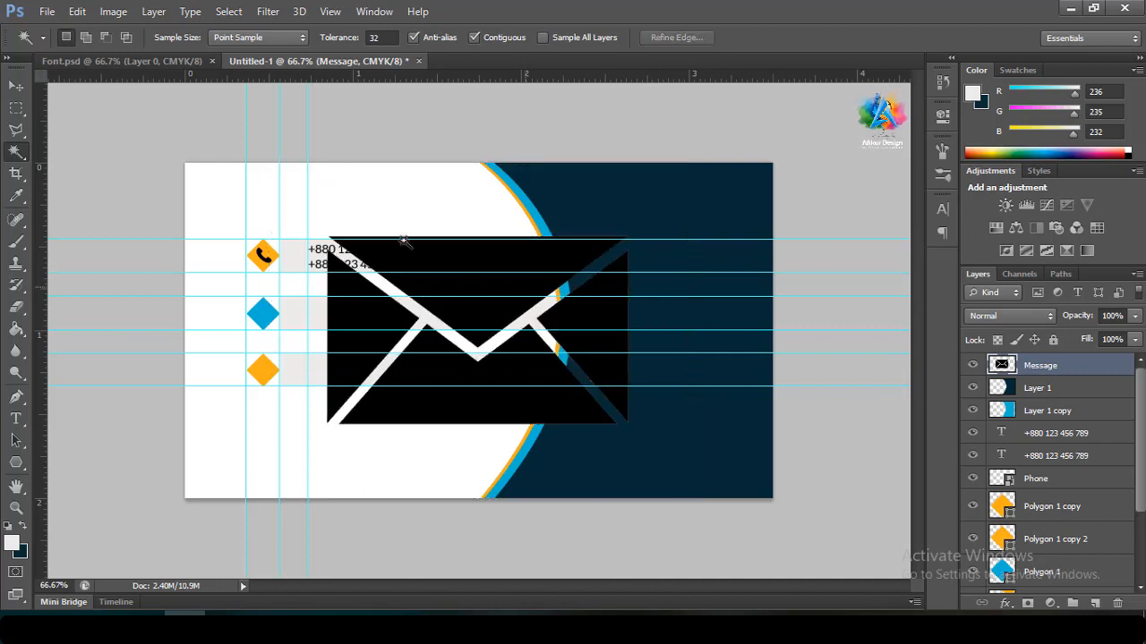
pyautogui.click(16, 85)
# Shrink the envelope icon and position it inside the cyan middle diamond bullet
pyautogui.hotkey('ctrl', 't')
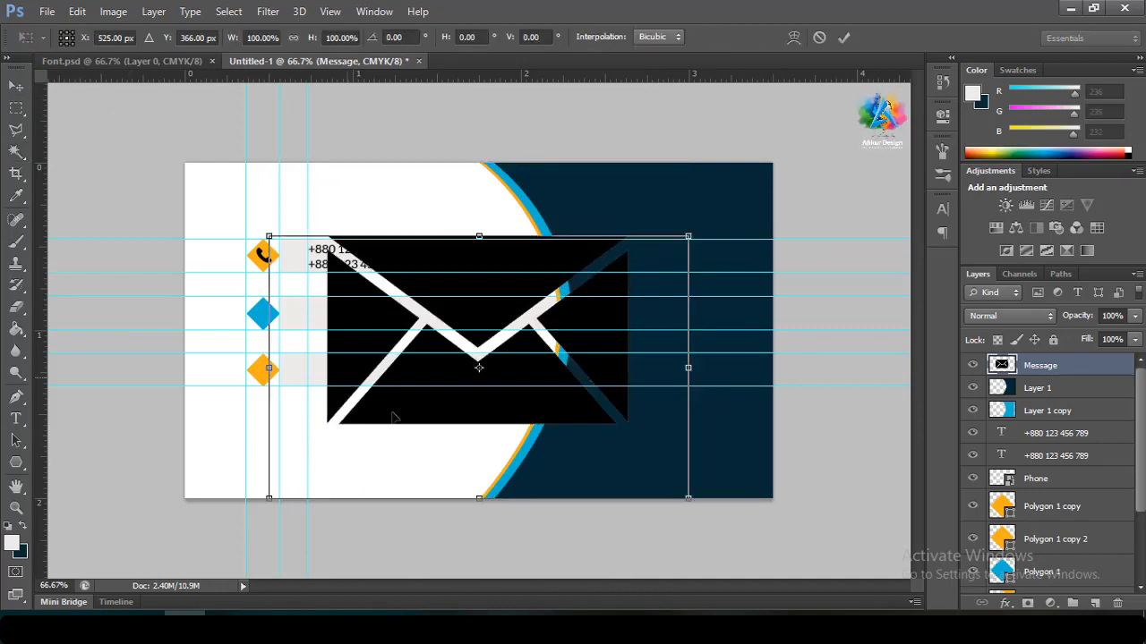
pyautogui.moveTo(688, 498); pyautogui.dragTo(510, 344)
pyautogui.click(839, 37)
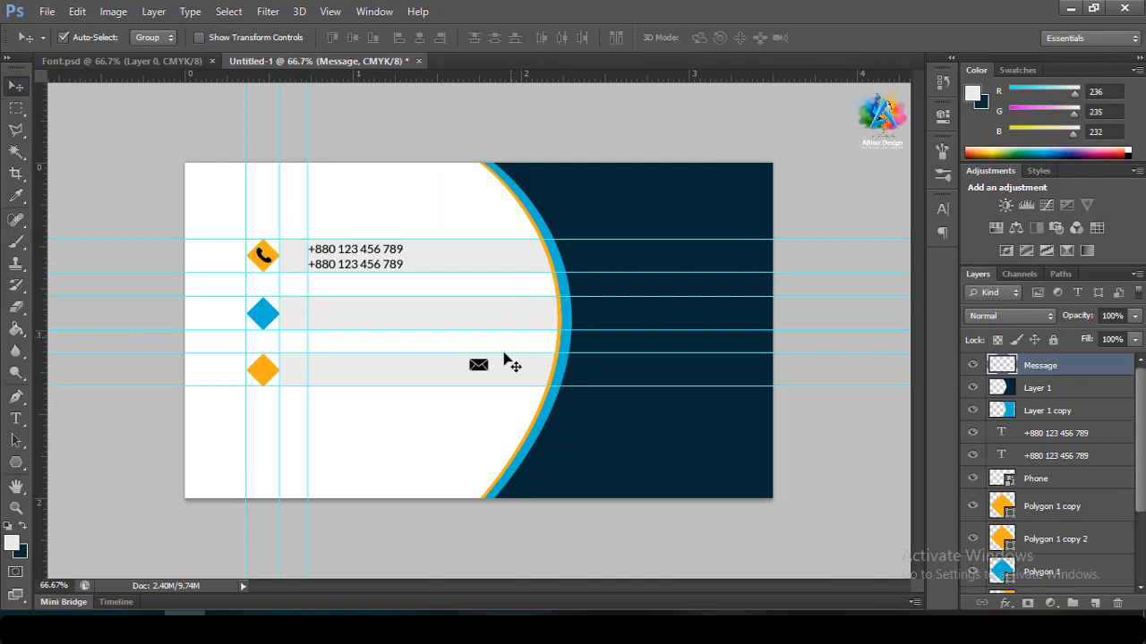
pyautogui.moveTo(473, 363); pyautogui.dragTo(261, 313)
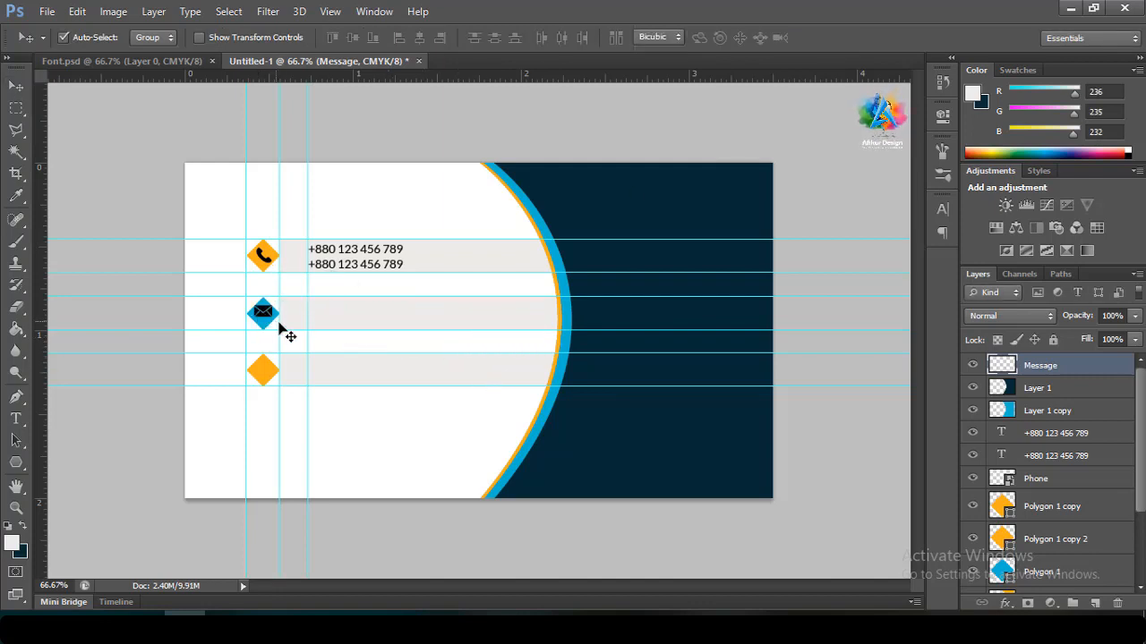
pyautogui.hotkey('ctrl', 't')
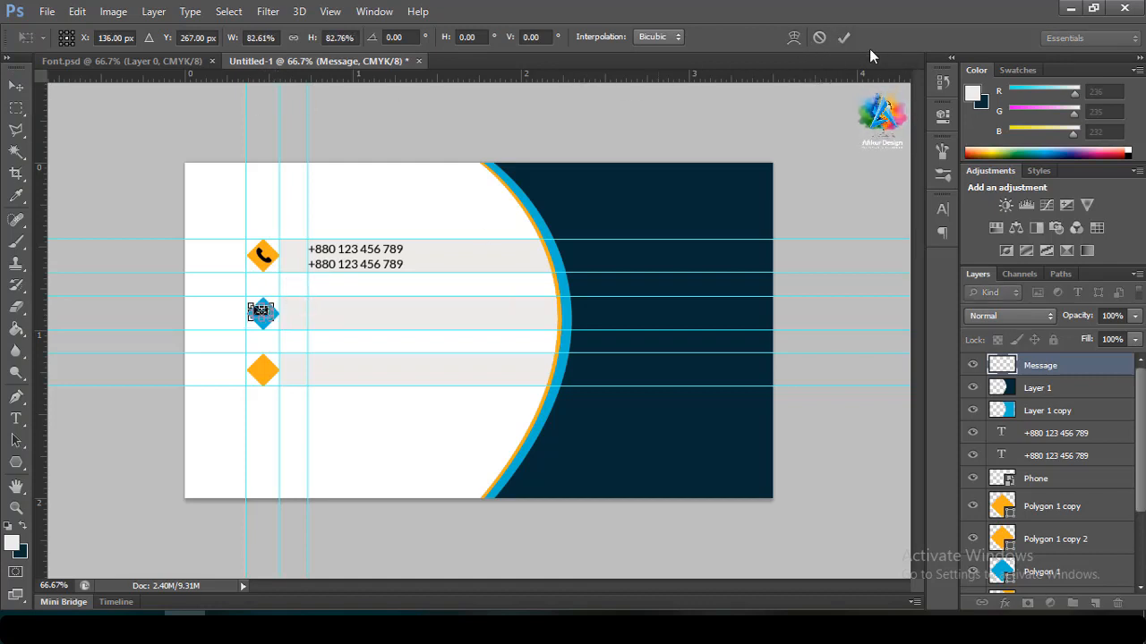
pyautogui.click(843, 38)
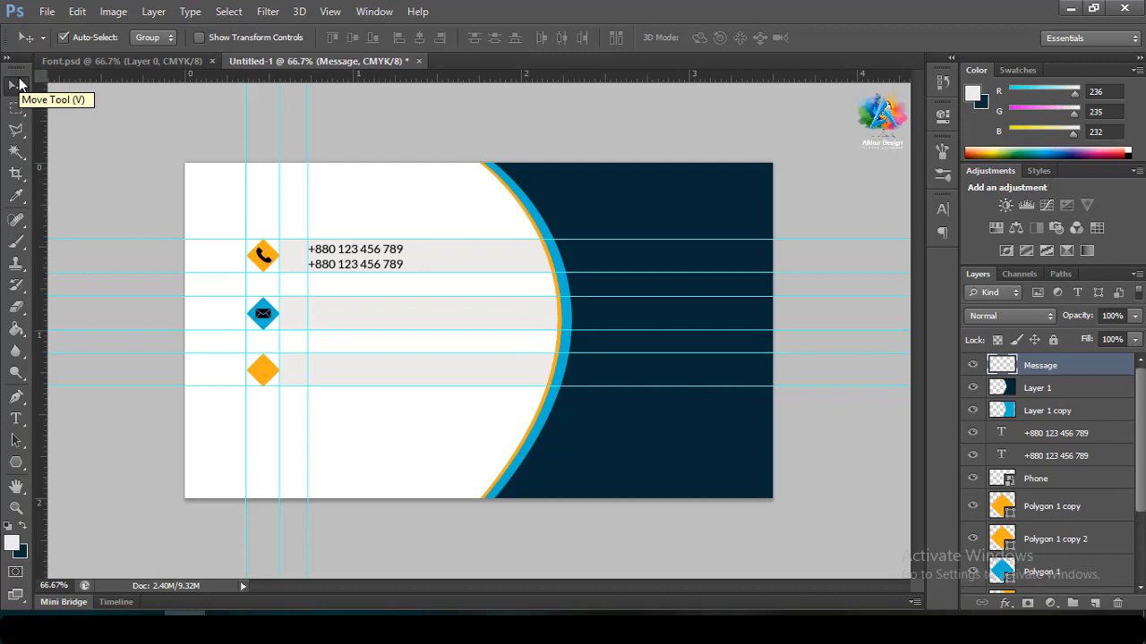
pyautogui.click(971, 367)
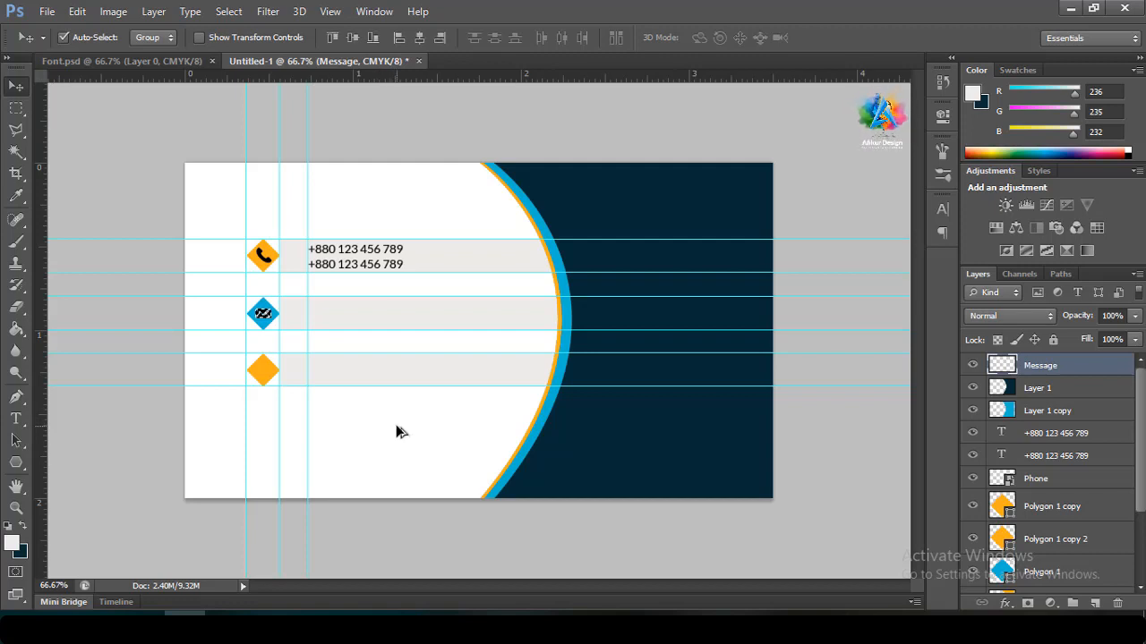
# Type the first e-mail address beside the envelope bullet and nudge it into alignment
pyautogui.click(15, 419)
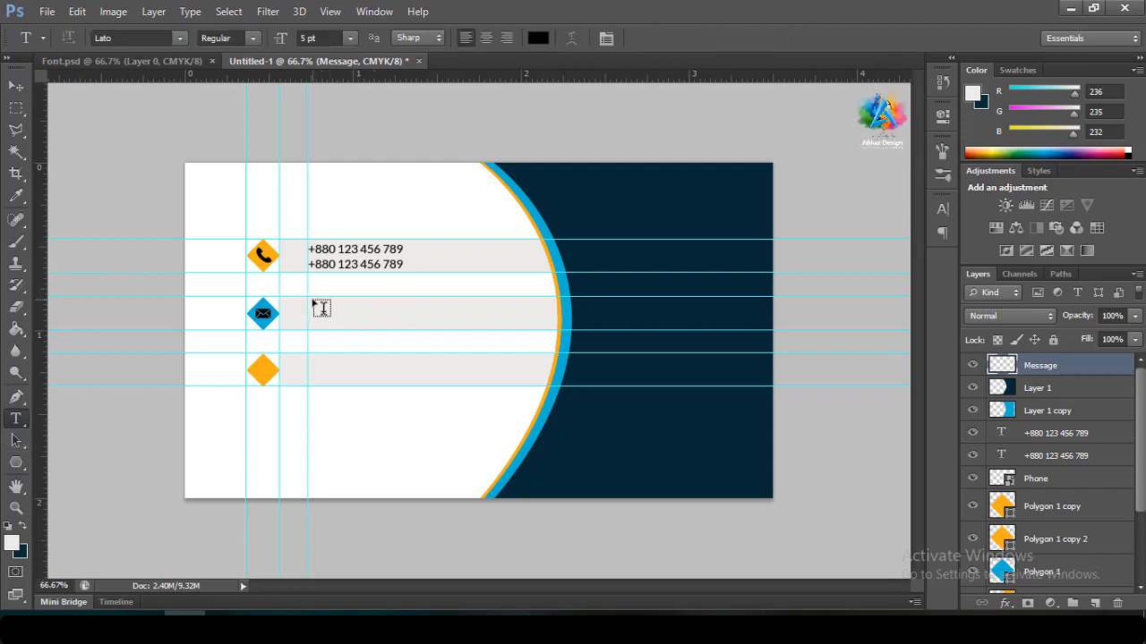
pyautogui.click(310, 309)
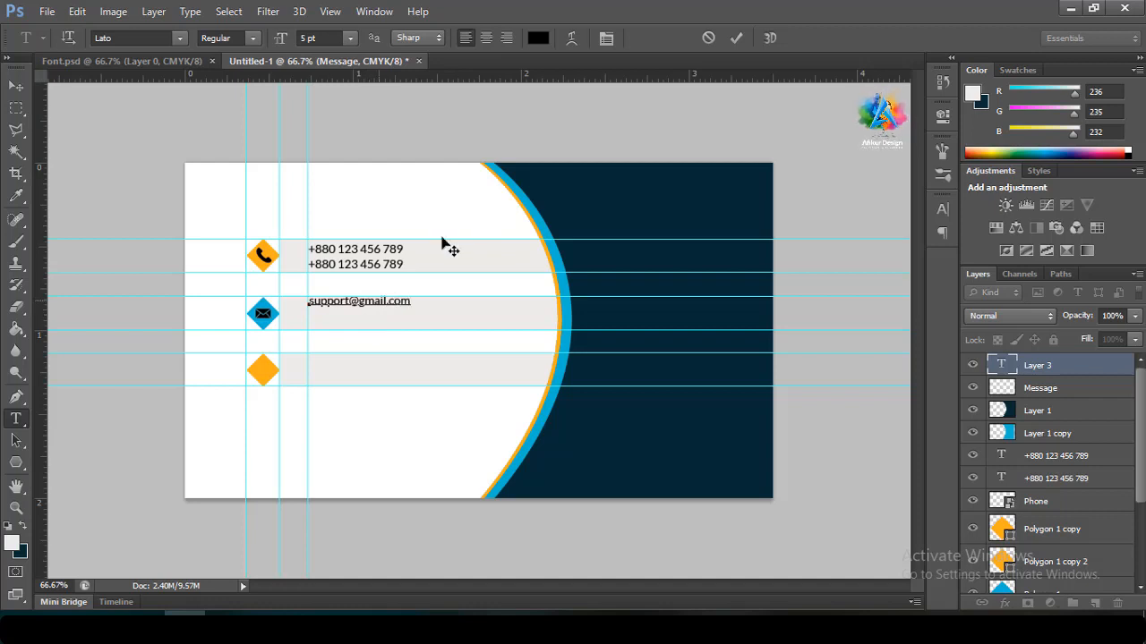
pyautogui.click(737, 37)
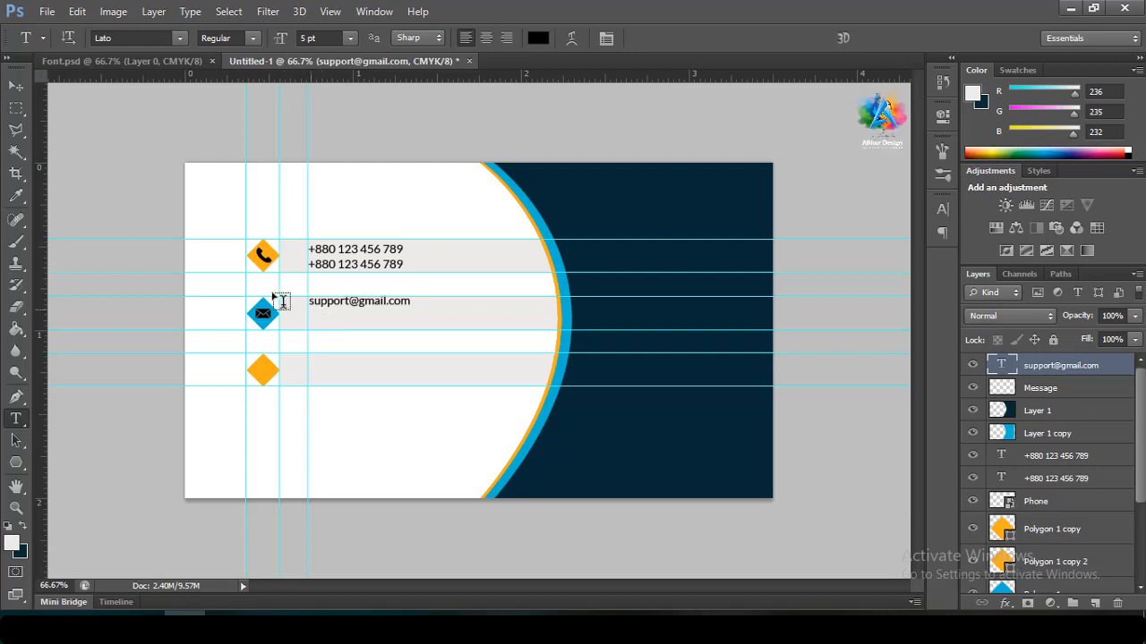
pyautogui.click(17, 85)
pyautogui.press('Down')
pyautogui.press('Down')
pyautogui.press('Down')
pyautogui.press('Down')
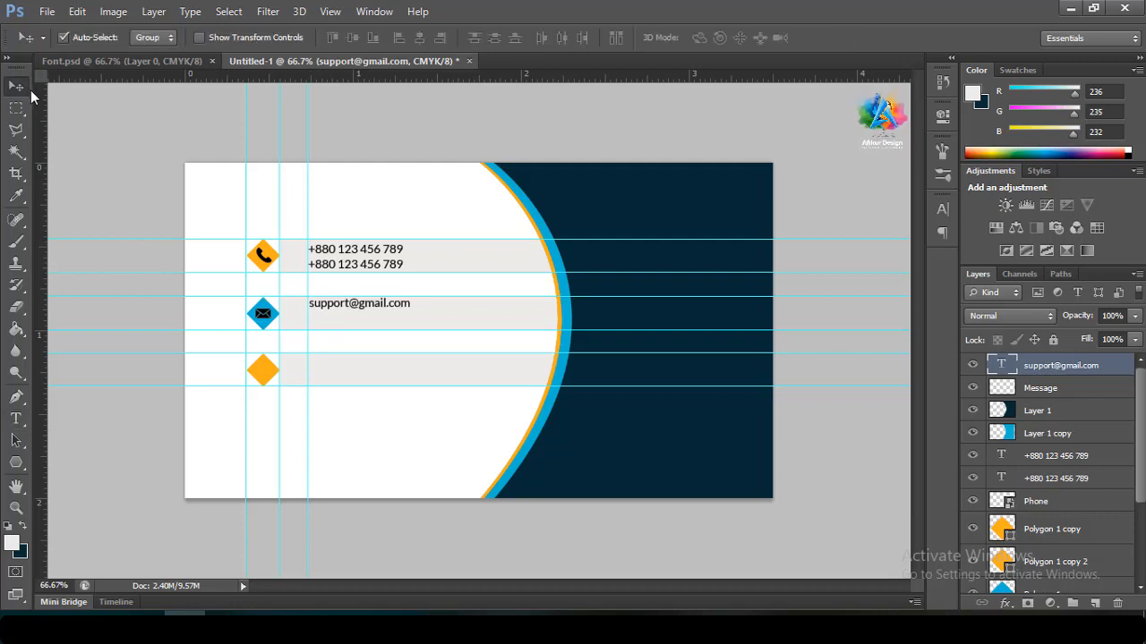
pyautogui.press('Down')
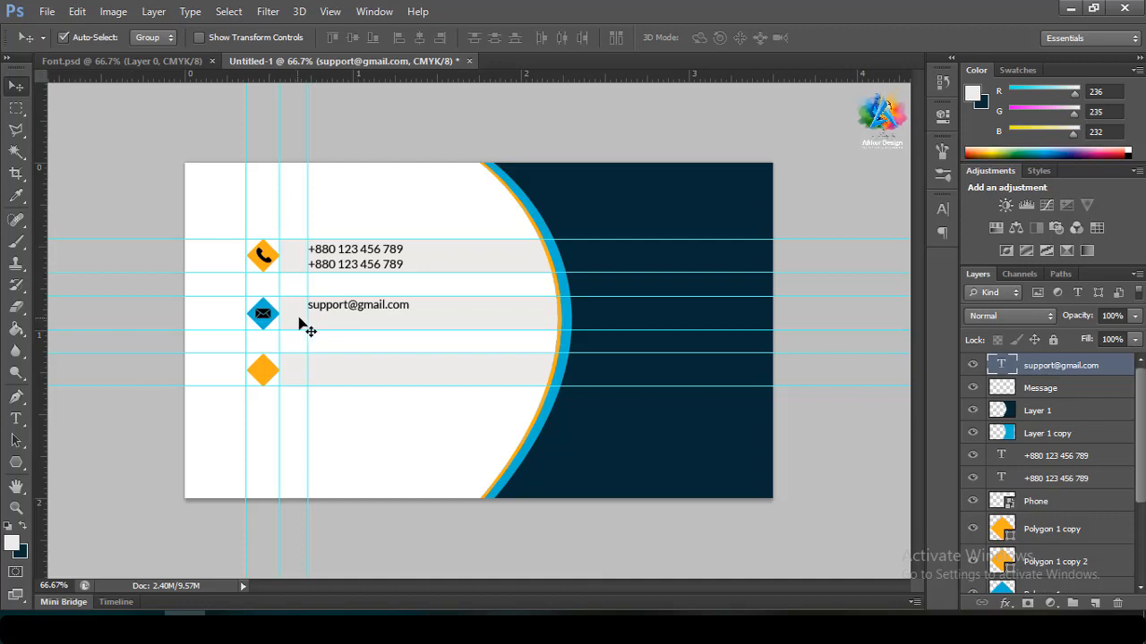
# Add the second e-mail address below and align it left with the first
pyautogui.click(18, 417)
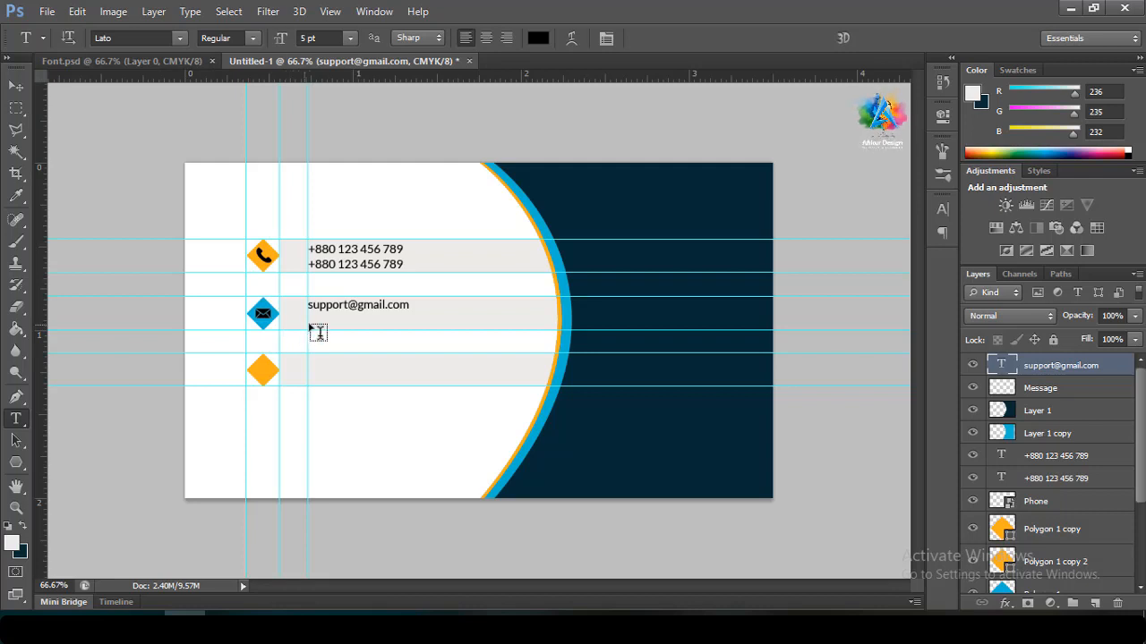
pyautogui.click(318, 331)
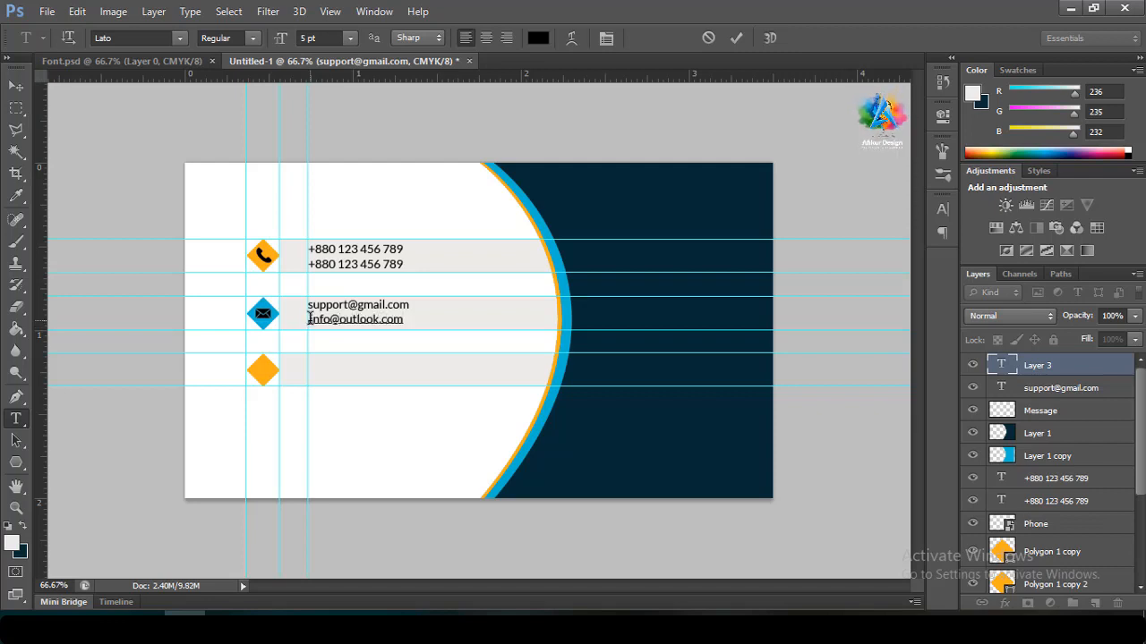
pyautogui.click(743, 38)
pyautogui.click(17, 86)
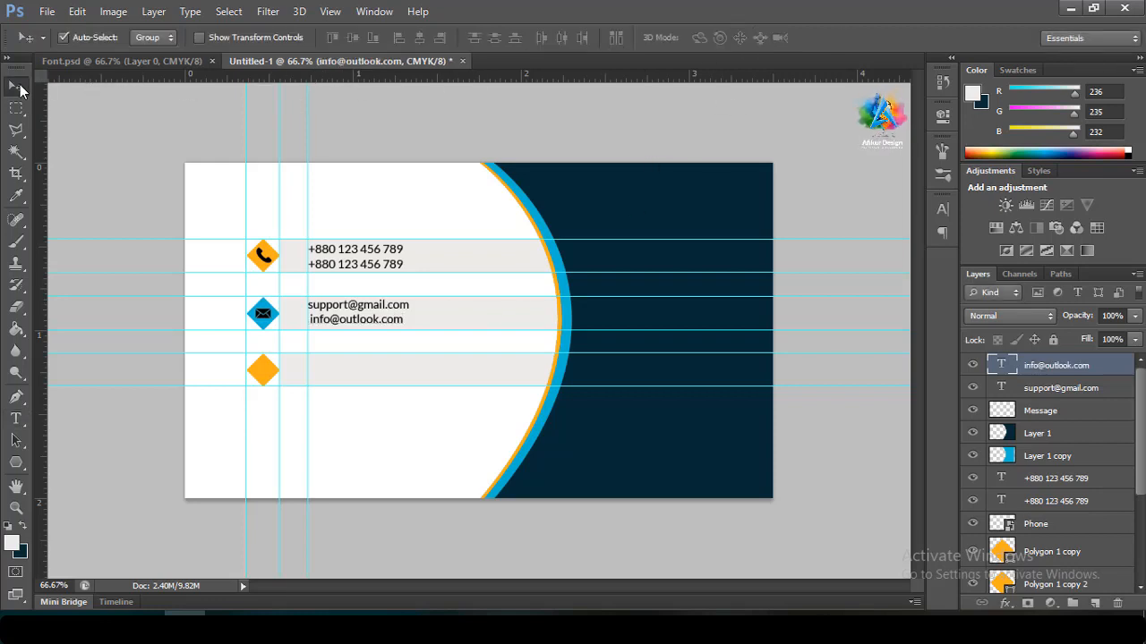
pyautogui.press('Left')
pyautogui.press('Left')
pyautogui.press('Left')
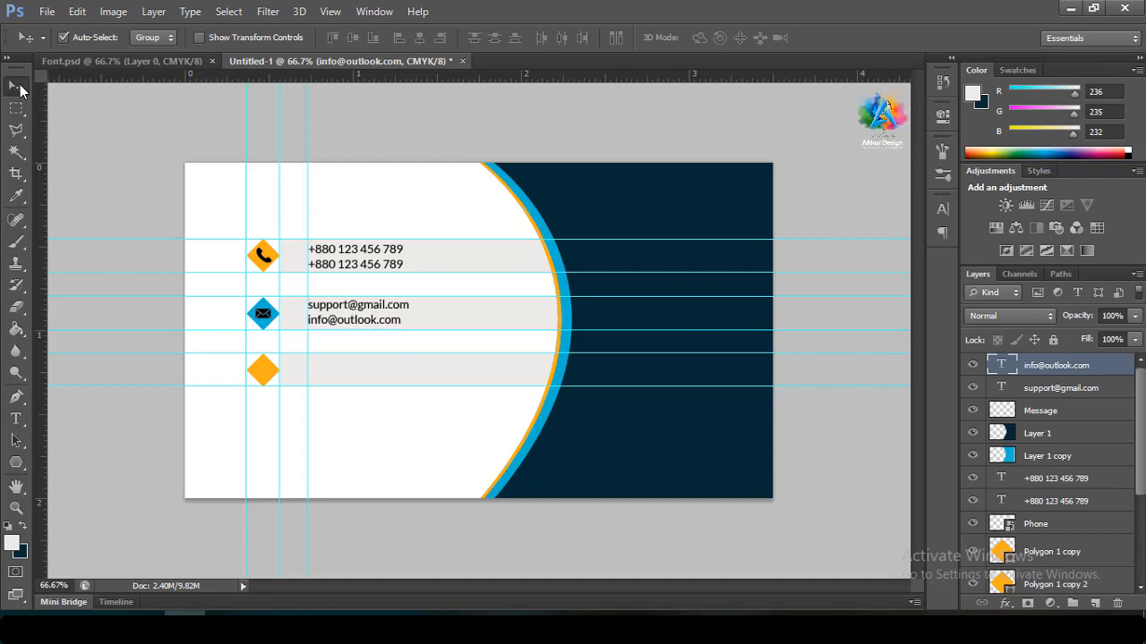
pyautogui.click(16, 418)
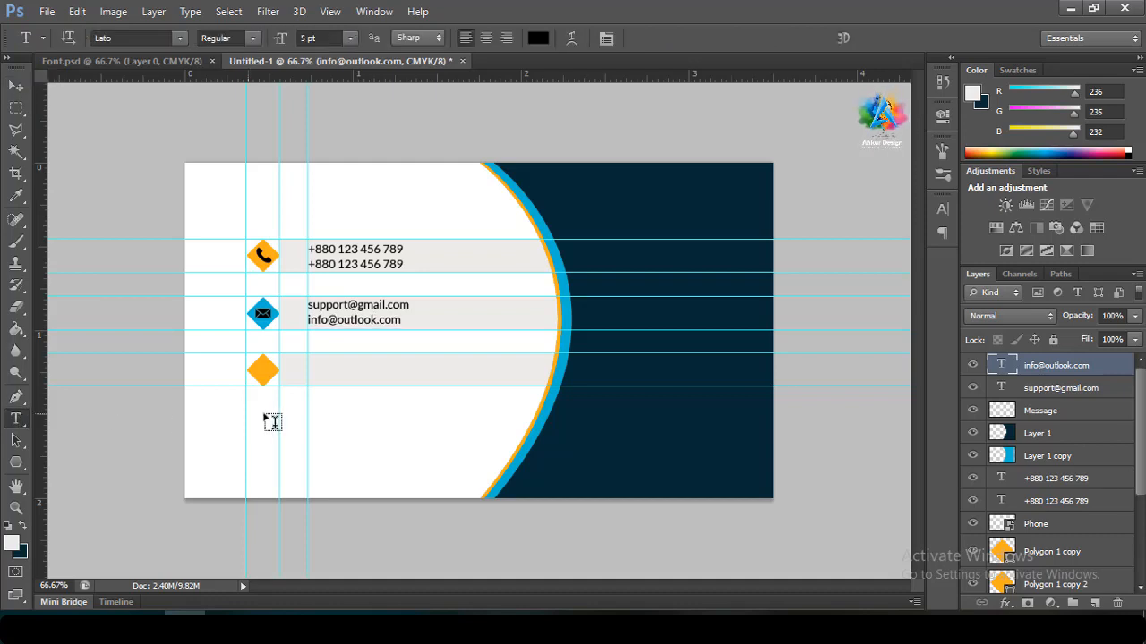
# Place the location icon image and scale it down to a small size
pyautogui.click(45, 11)
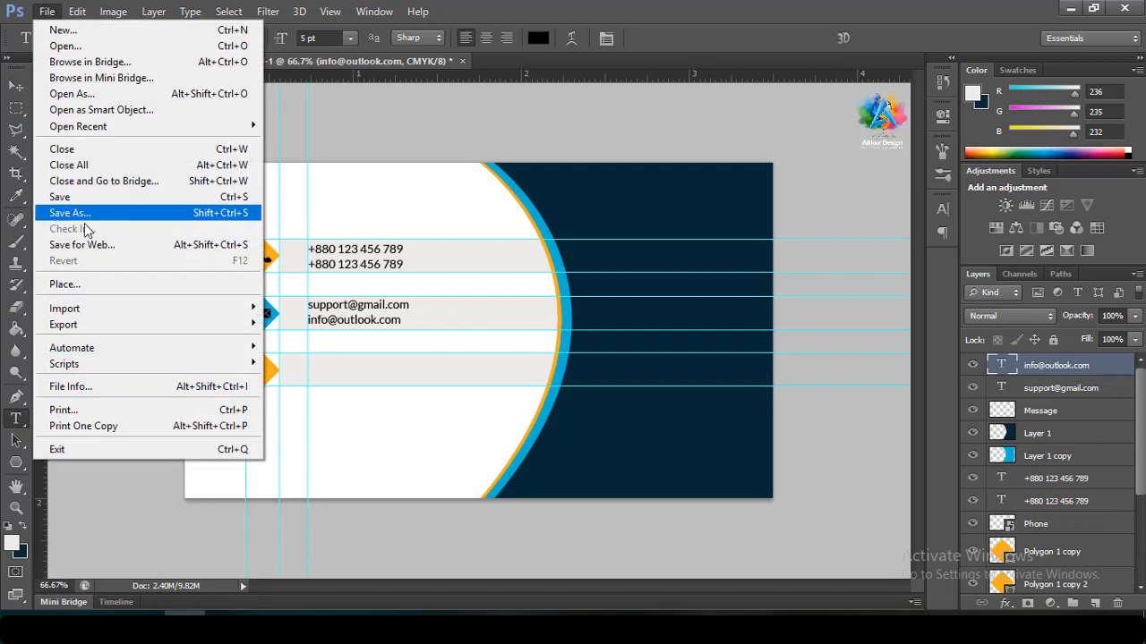
pyautogui.click(80, 283)
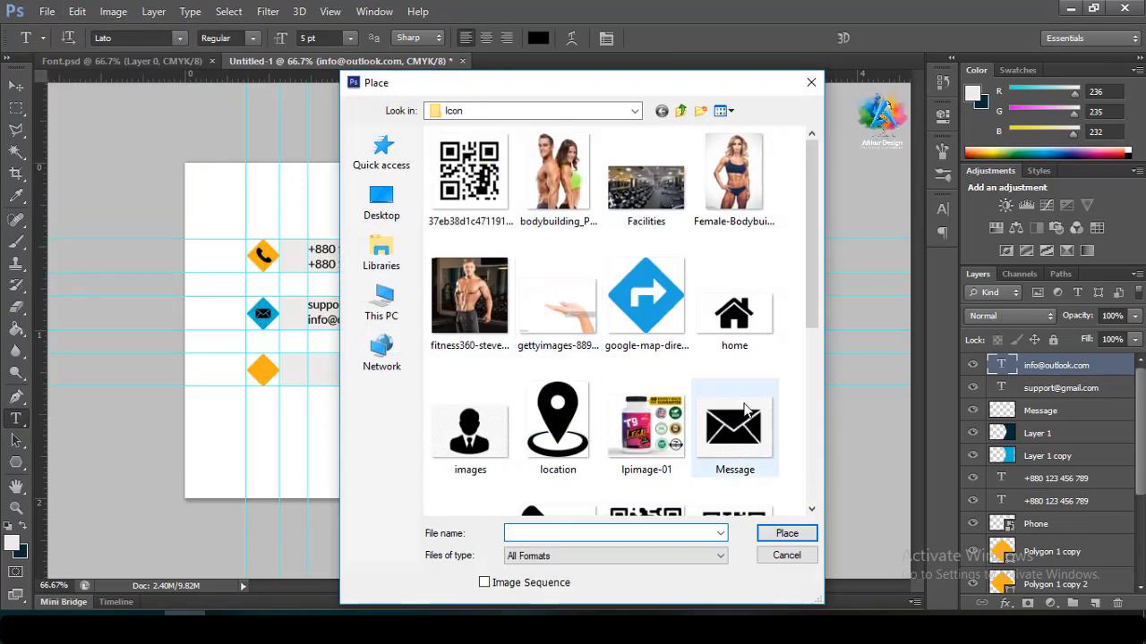
pyautogui.click(547, 428)
pyautogui.doubleClick(547, 428)
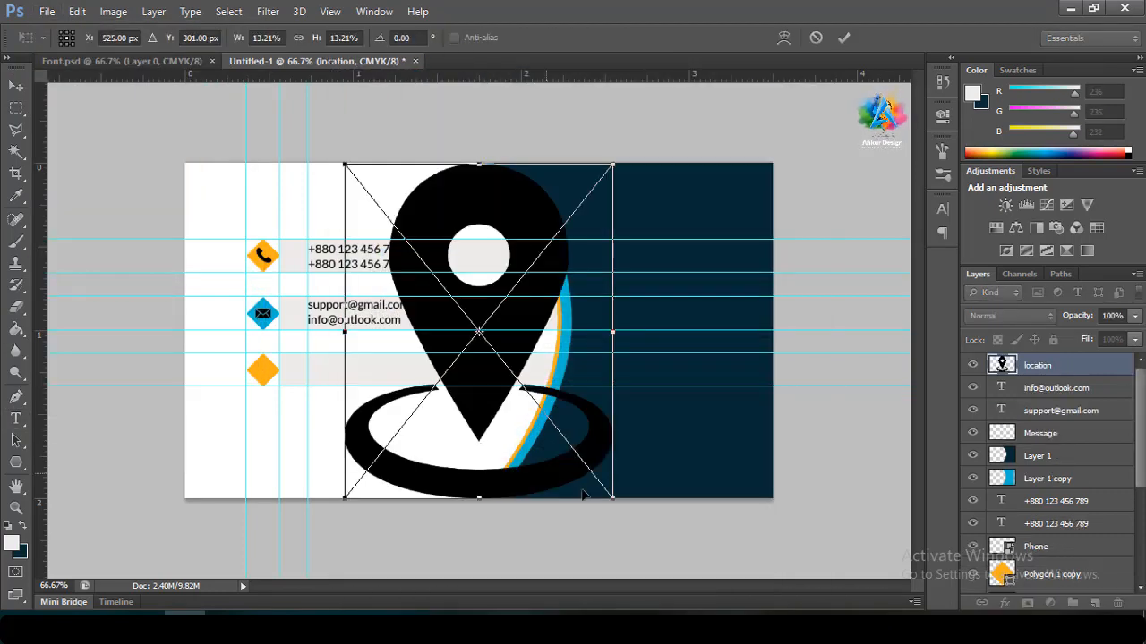
pyautogui.moveTo(616, 501); pyautogui.dragTo(513, 317)
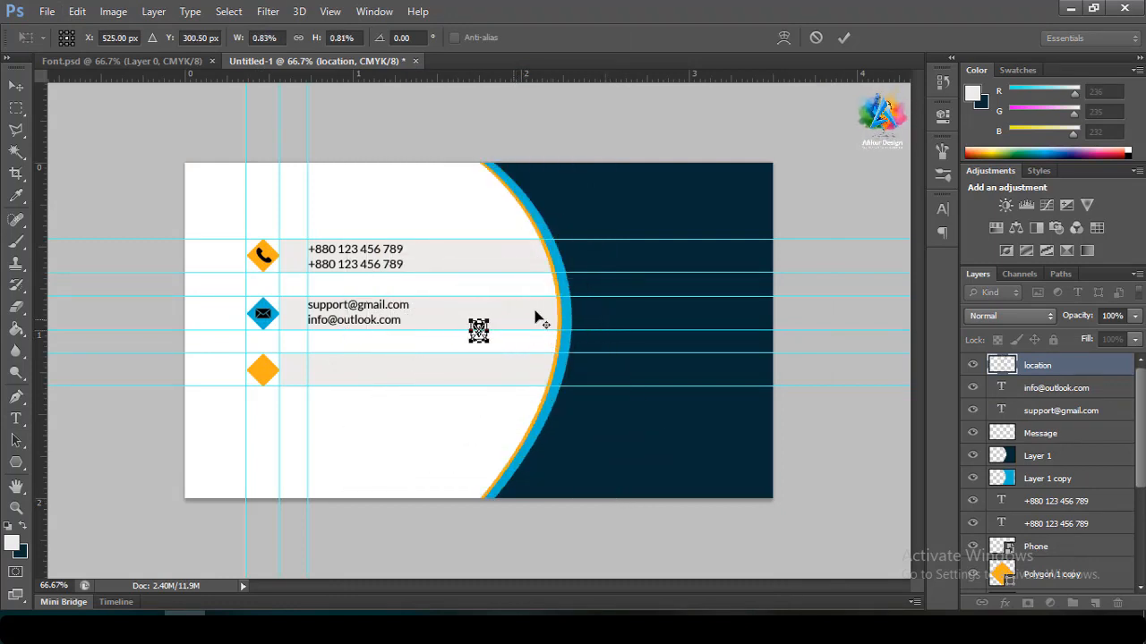
pyautogui.click(844, 37)
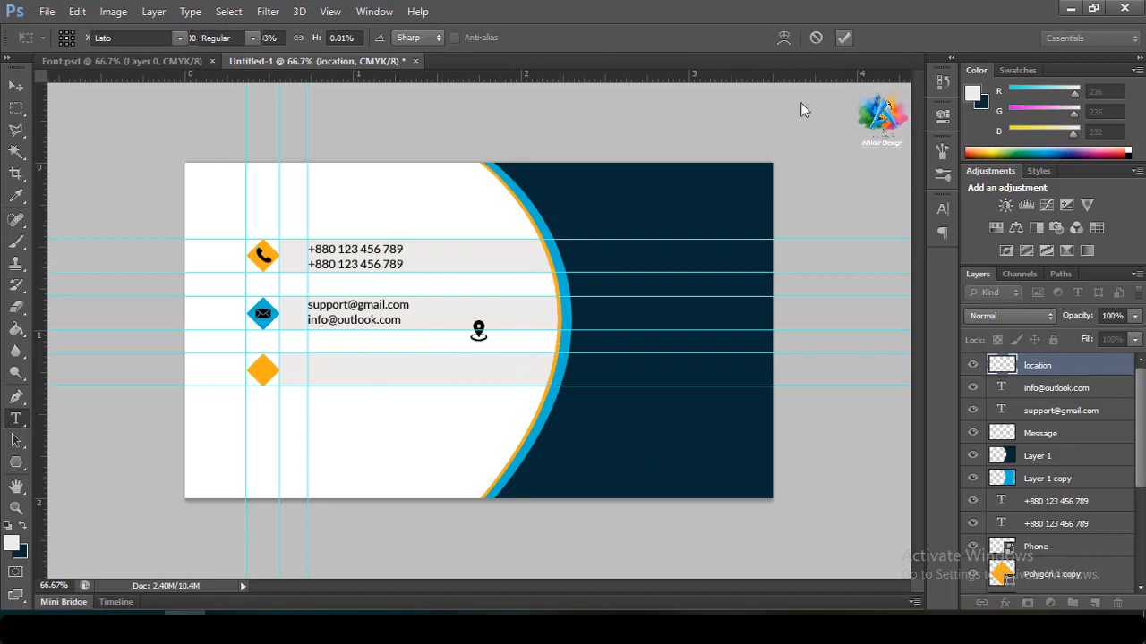
pyautogui.press('t')
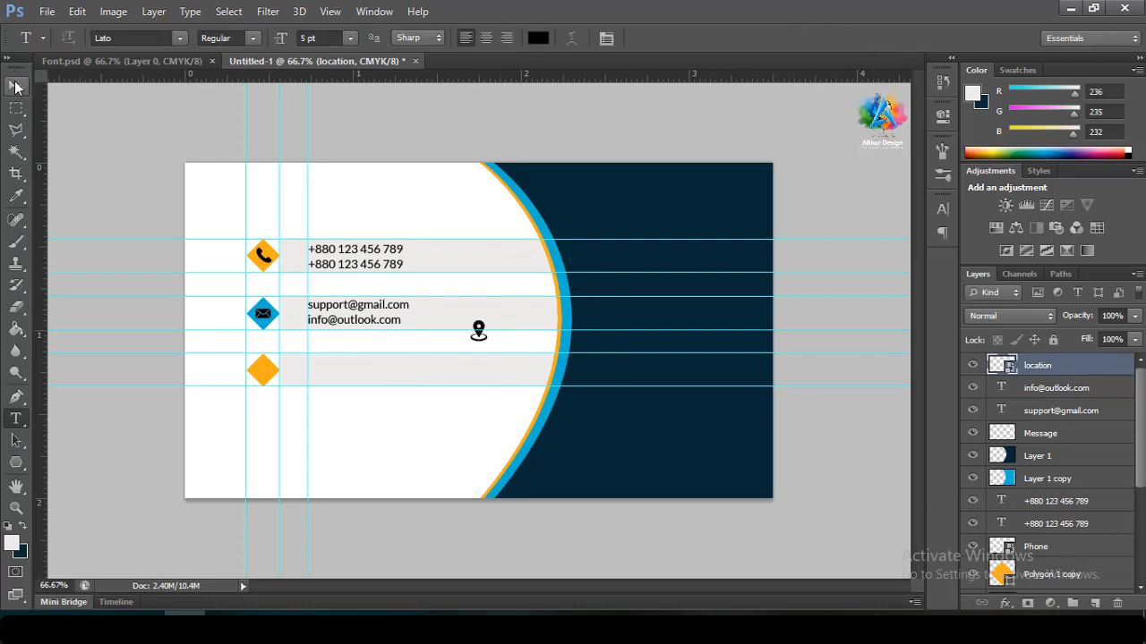
# Move the location pin onto the orange diamond and shrink it to fit inside
pyautogui.press('v')
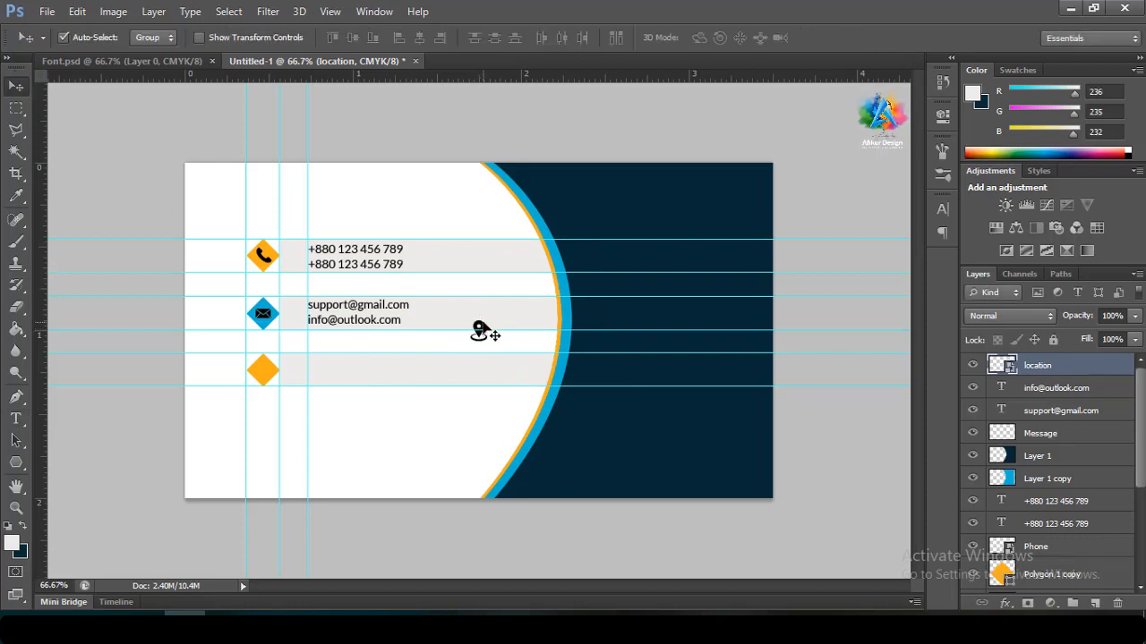
pyautogui.moveTo(487, 332); pyautogui.dragTo(269, 366)
pyautogui.hotkey('ctrl', 't')
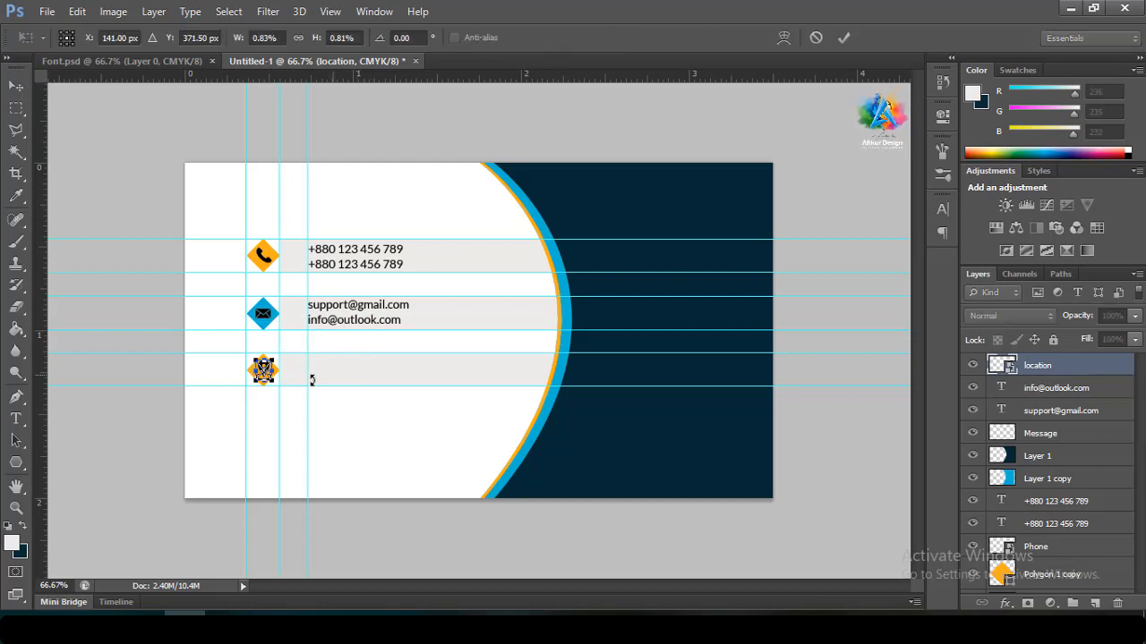
pyautogui.moveTo(276, 386); pyautogui.dragTo(272, 383)
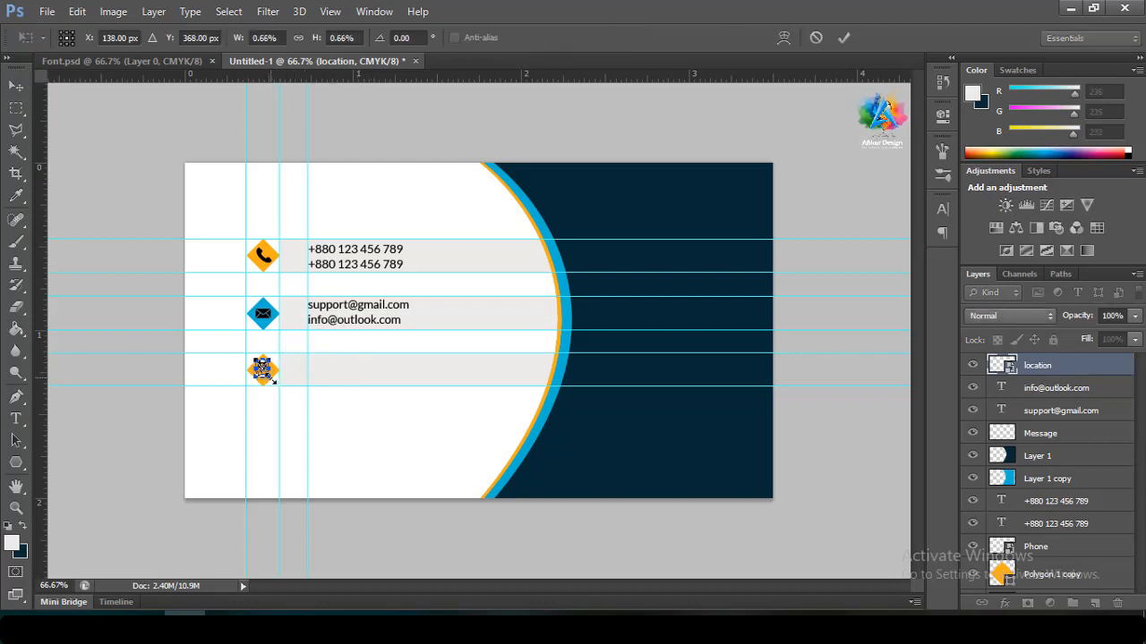
pyautogui.click(847, 38)
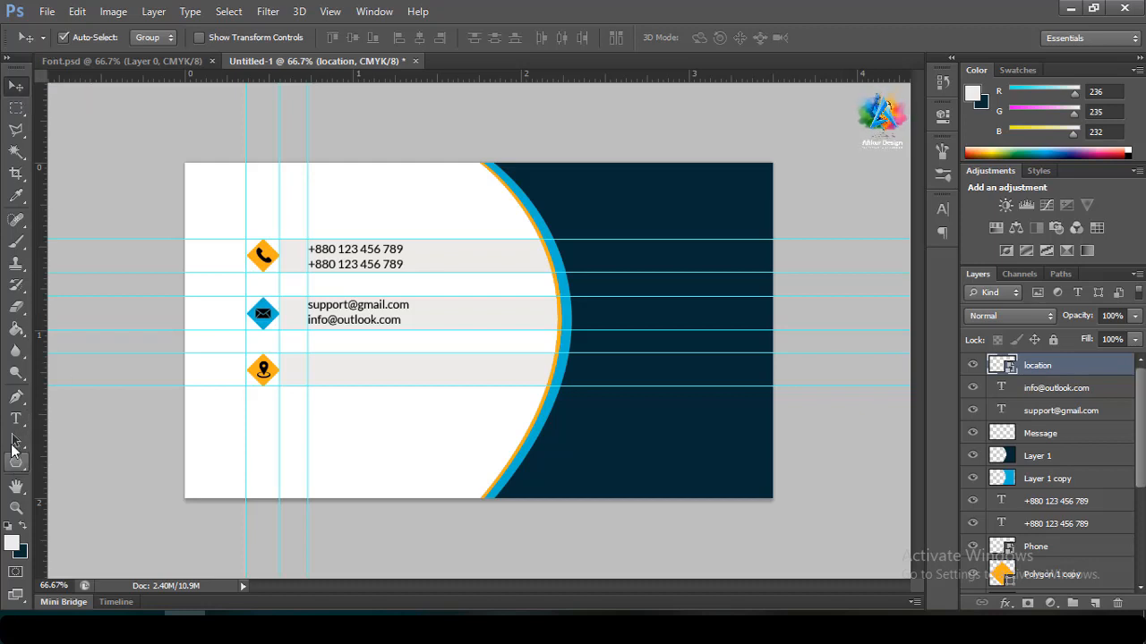
pyautogui.click(15, 418)
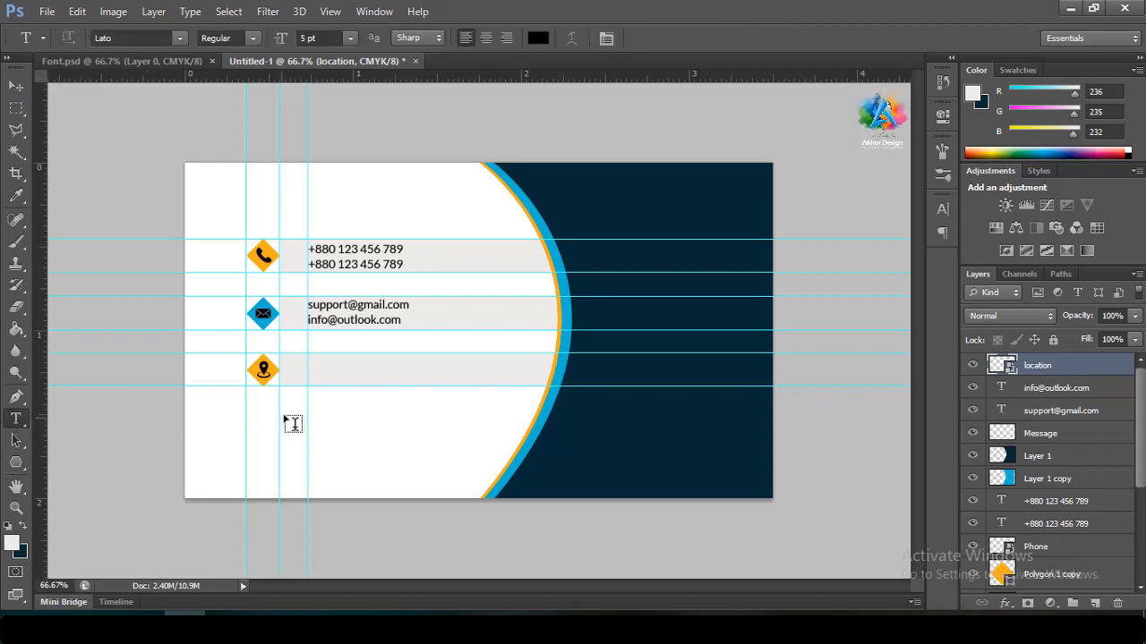
# Start a text line beside the location pin and type the street address
pyautogui.click(321, 374)
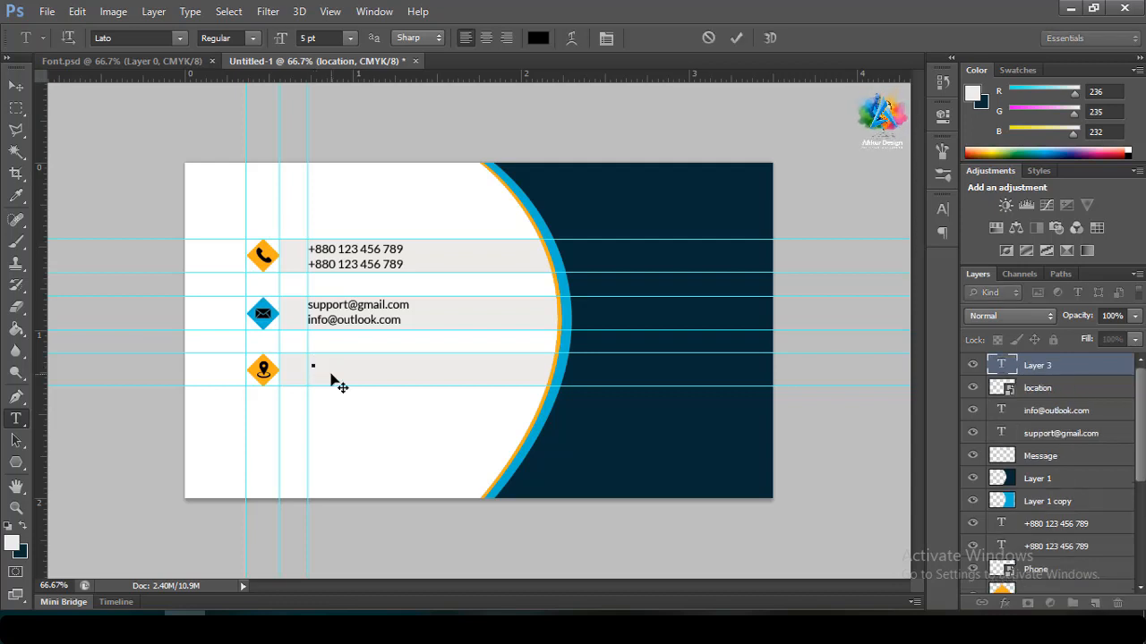
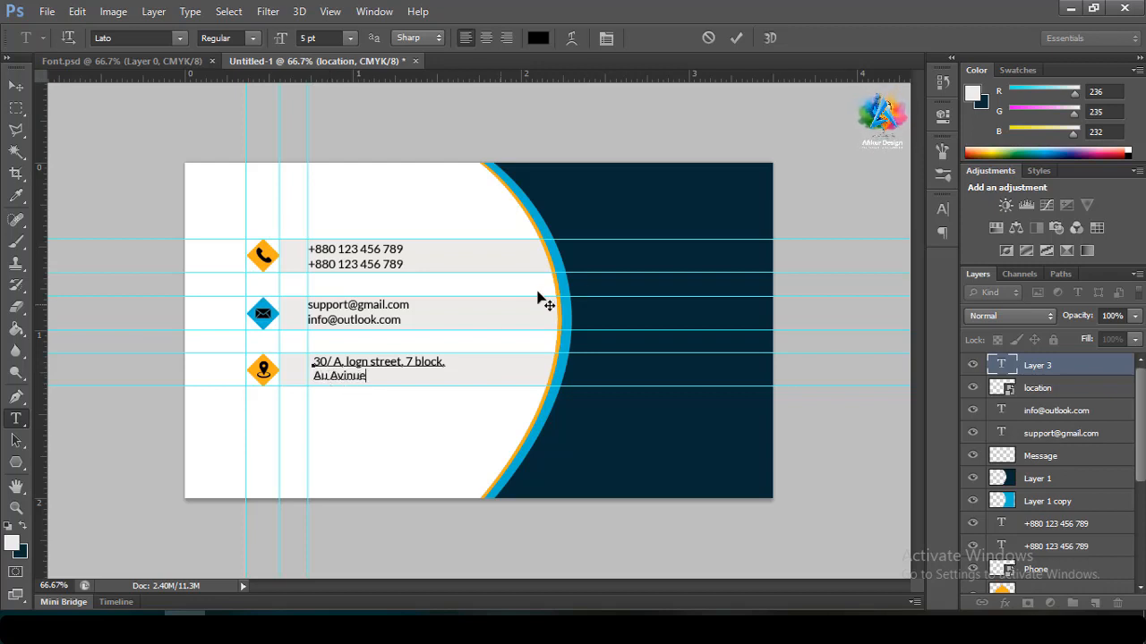
# Commit the address text and nudge it by a few pixels to line up with the phone and email lines
pyautogui.click(736, 37)
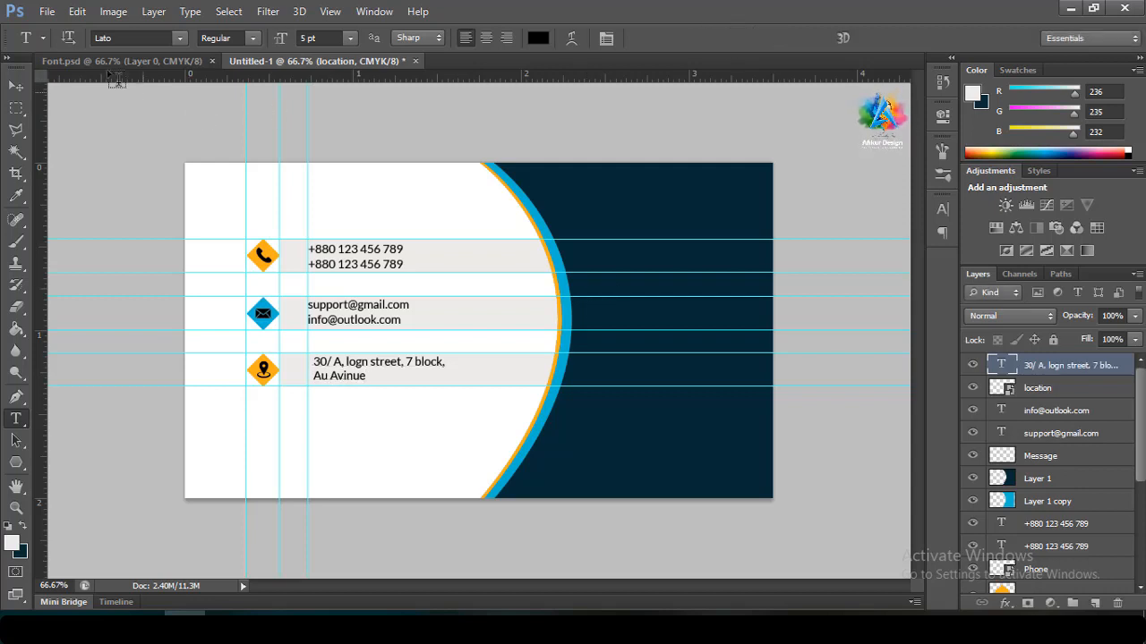
pyautogui.click(16, 87)
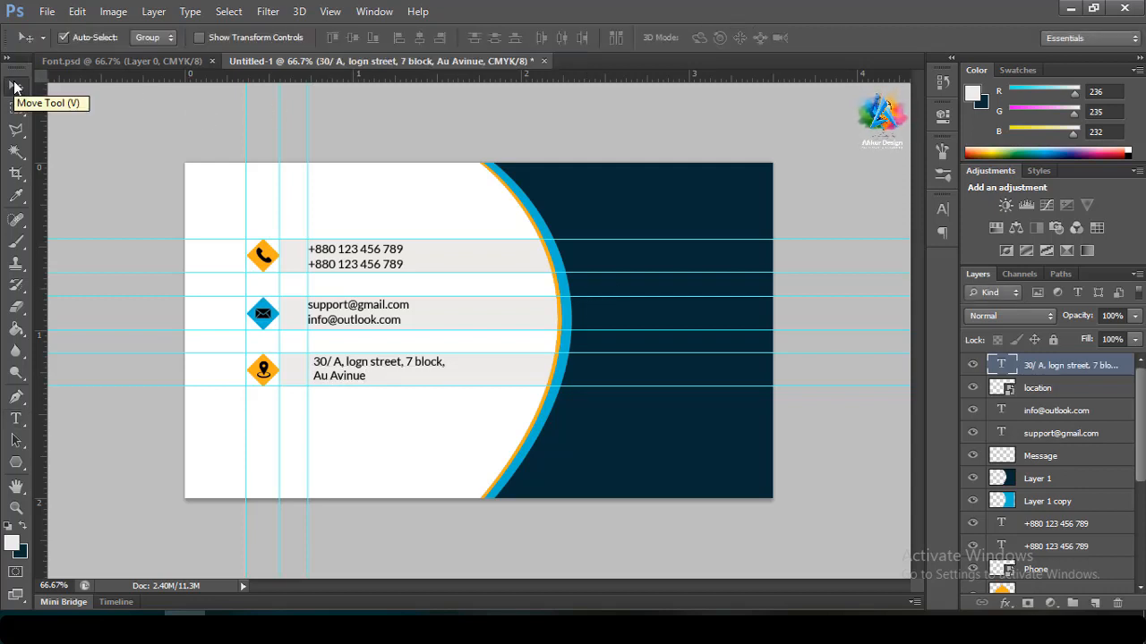
pyautogui.press('Left')
pyautogui.press('Left')
pyautogui.press('Left')
pyautogui.press('Left')
pyautogui.press('Left')
pyautogui.press('Left')
pyautogui.press('Left')
pyautogui.press('Left')
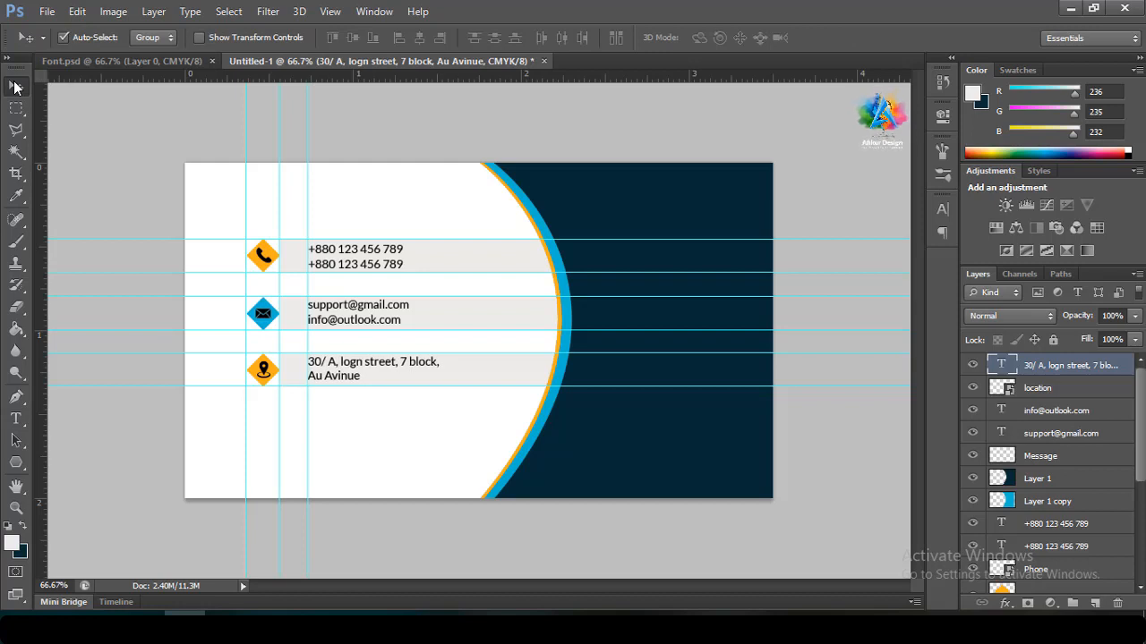
pyautogui.press('Down')
pyautogui.press('Down')
pyautogui.press('Down')
pyautogui.press('Up')
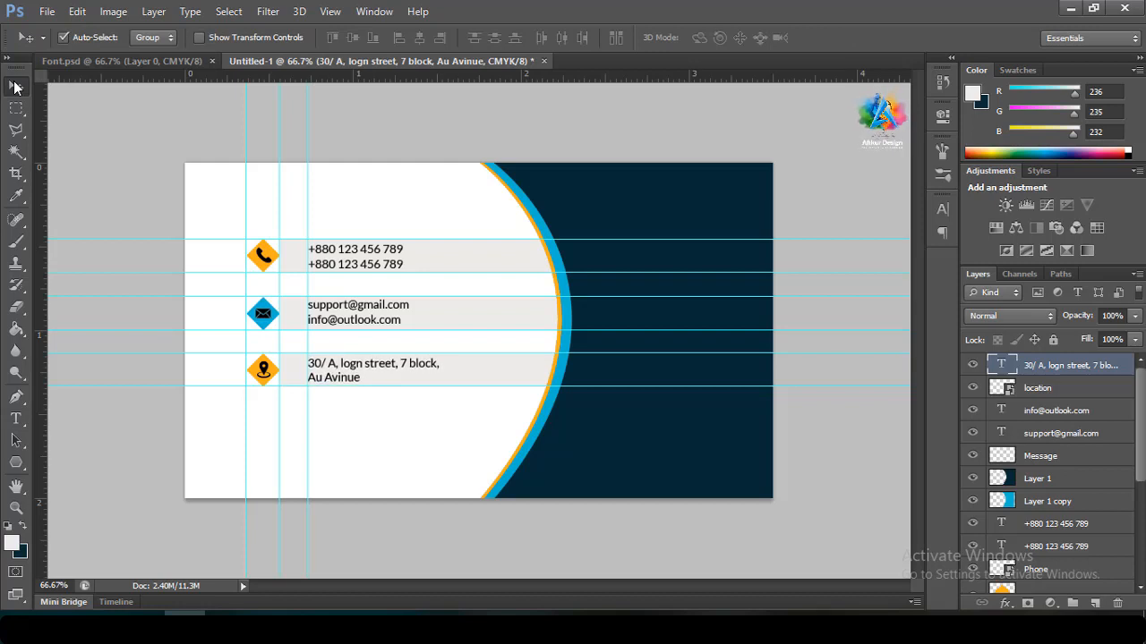
pyautogui.press('Left')
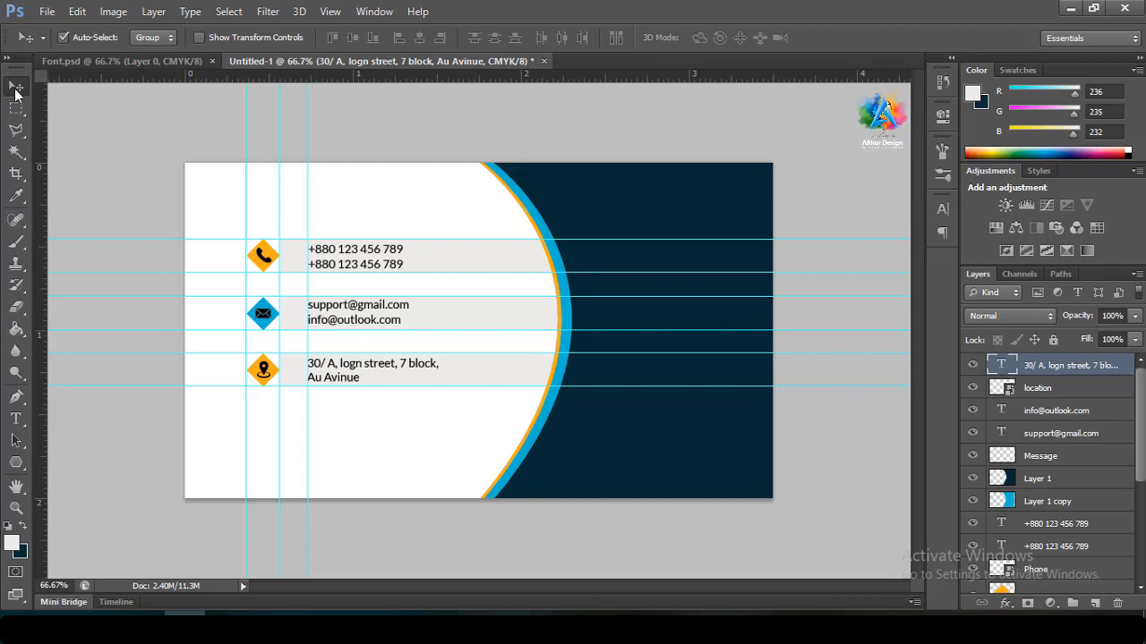
pyautogui.click(17, 421)
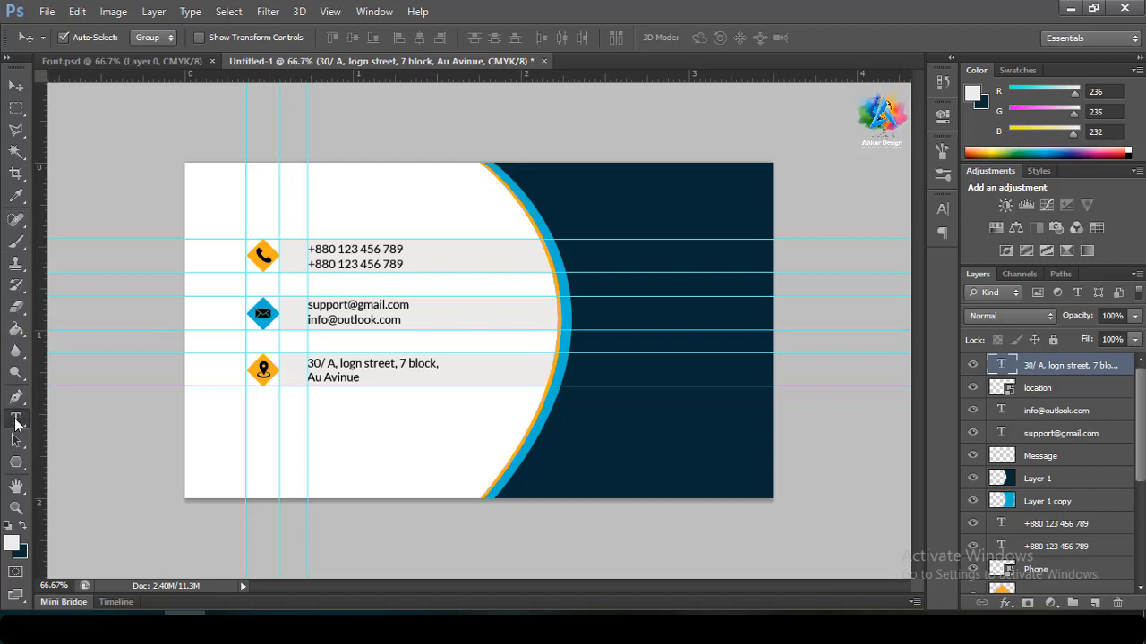
# Type the cardholder's name at the top of the navy panel and colour it white
pyautogui.click(580, 229)
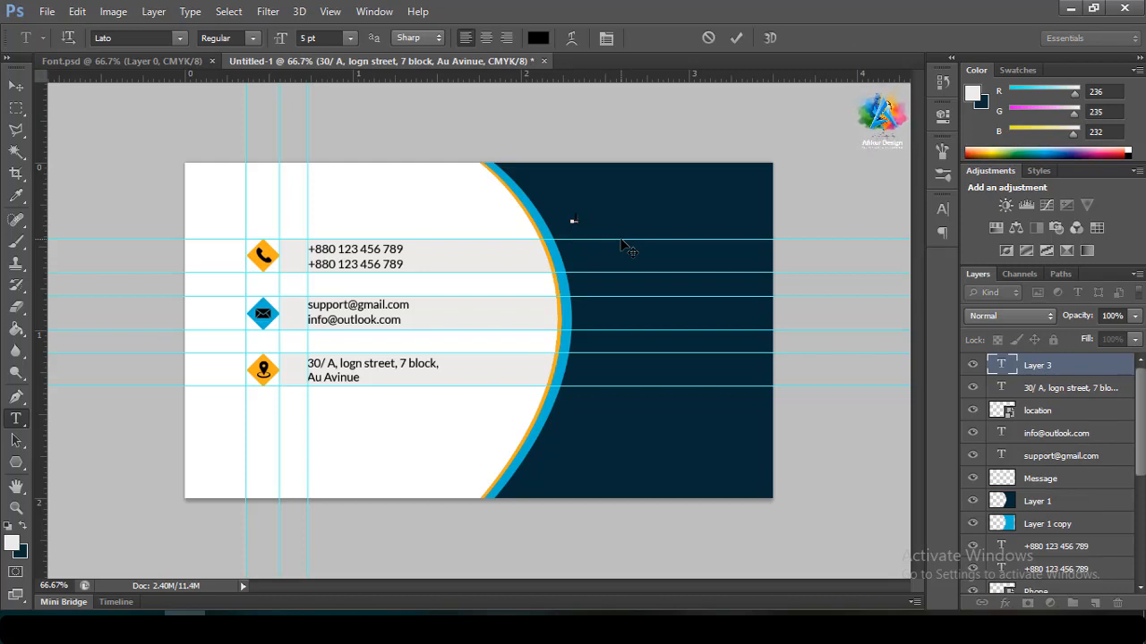
pyautogui.write('Jhon Smi')
pyautogui.moveTo(629, 219); pyautogui.dragTo(571, 220)
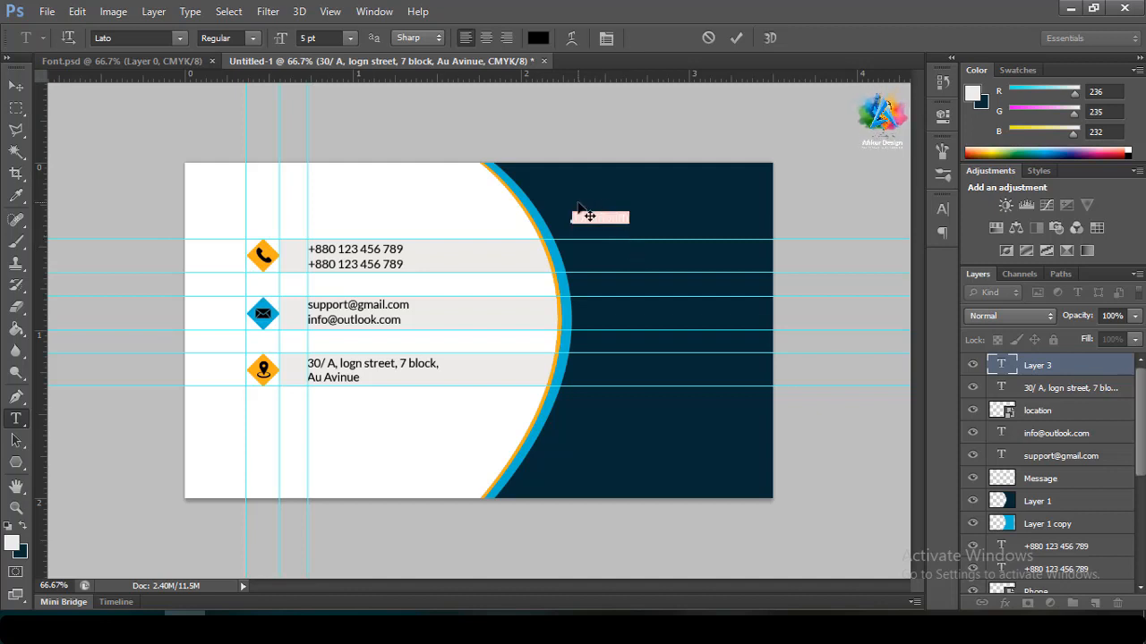
pyautogui.click(538, 38)
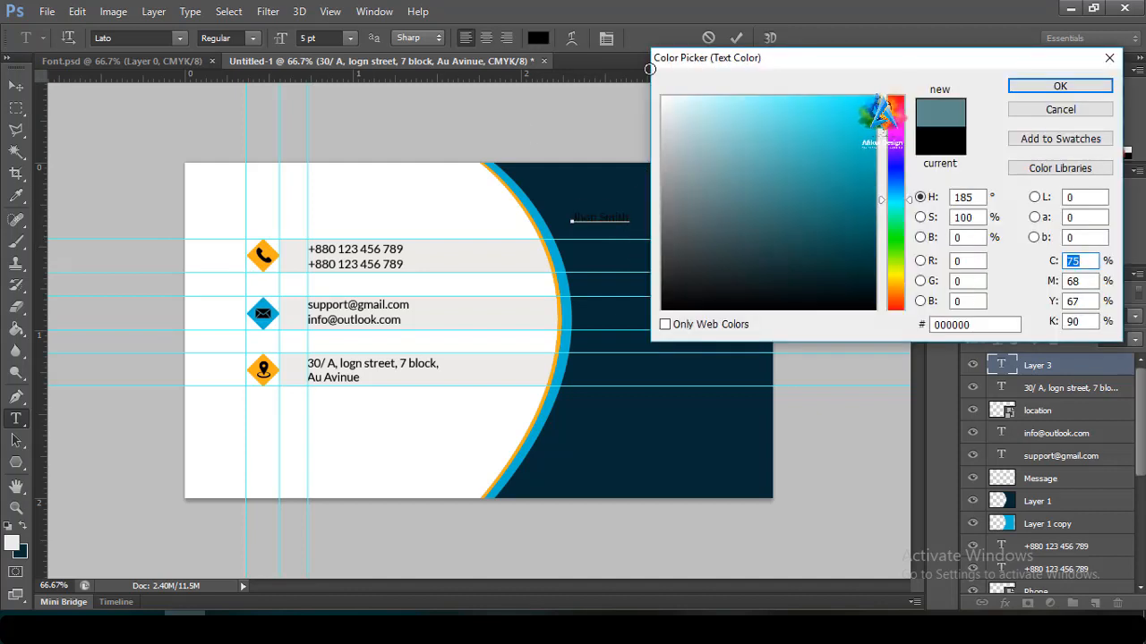
pyautogui.click(663, 97)
pyautogui.click(1094, 84)
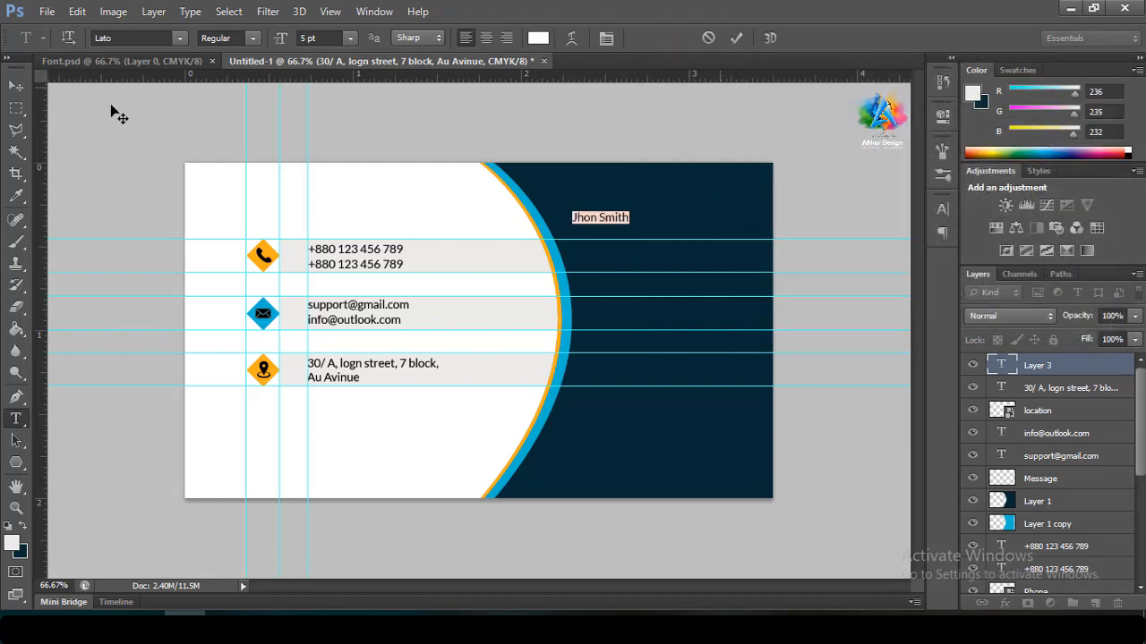
# Set the name to Black weight at 12 pt and commit it
pyautogui.click(250, 38)
pyautogui.click(249, 85)
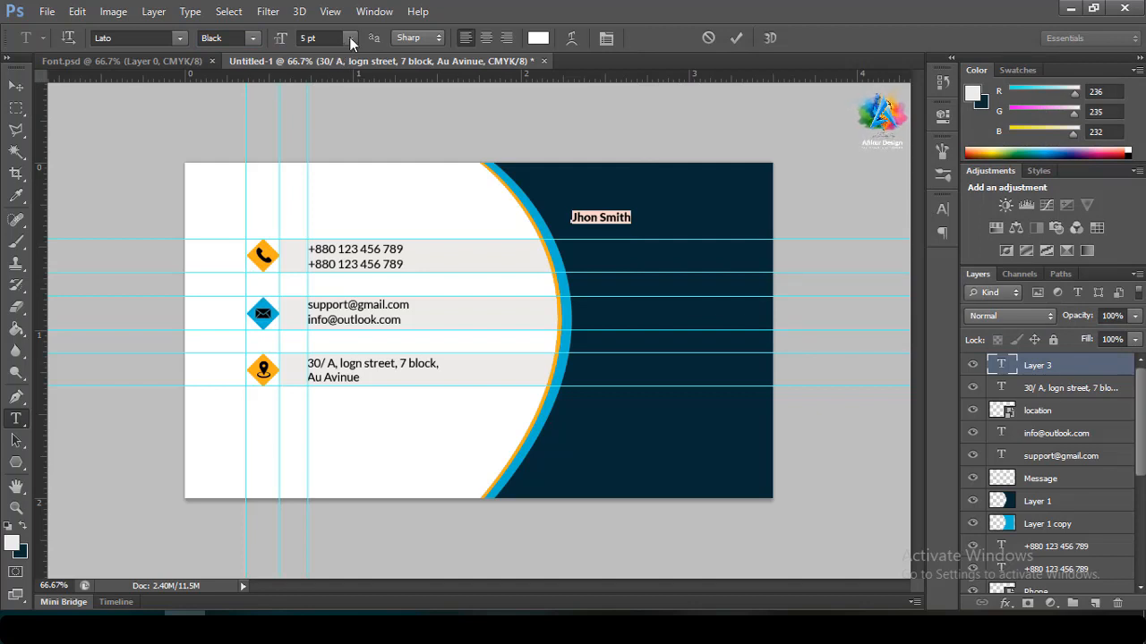
pyautogui.click(349, 38)
pyautogui.click(319, 194)
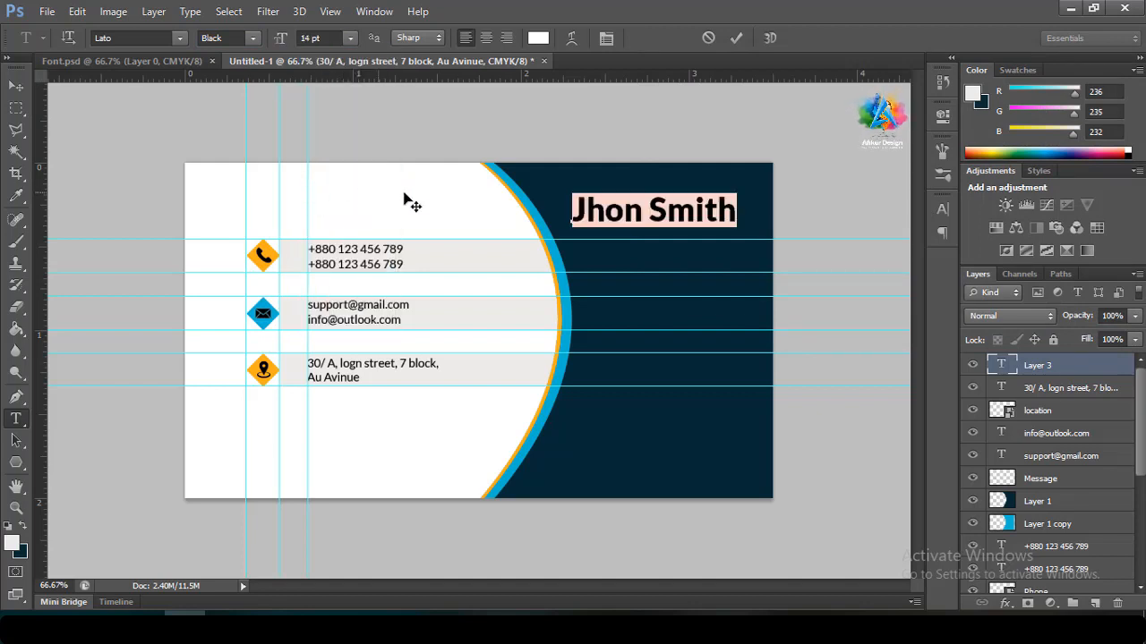
pyautogui.click(351, 38)
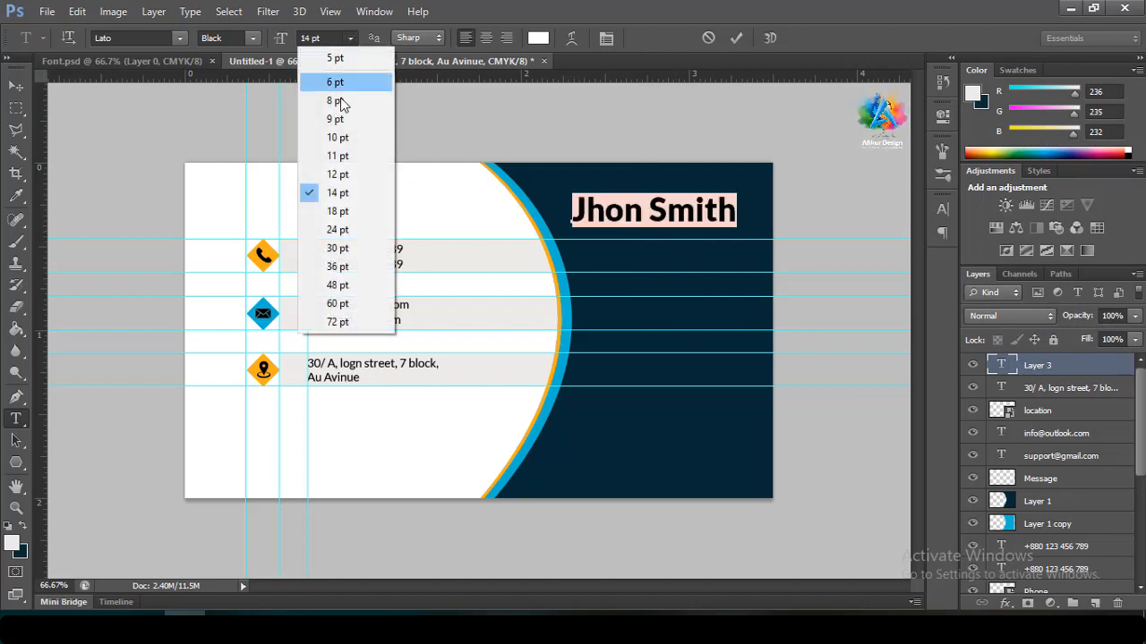
pyautogui.click(324, 172)
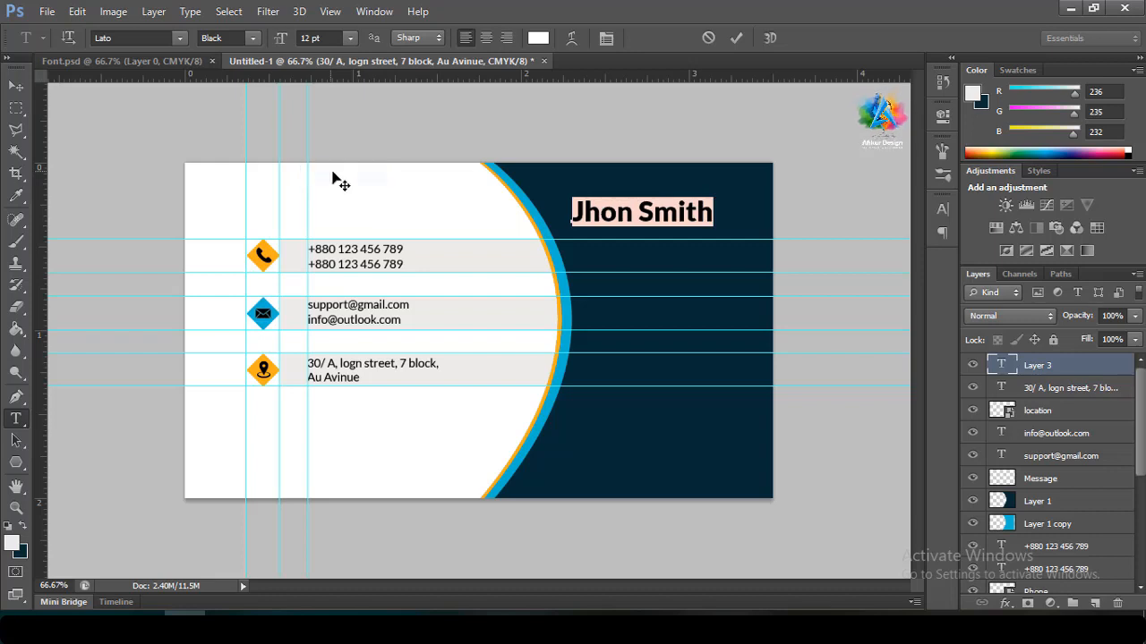
pyautogui.click(737, 37)
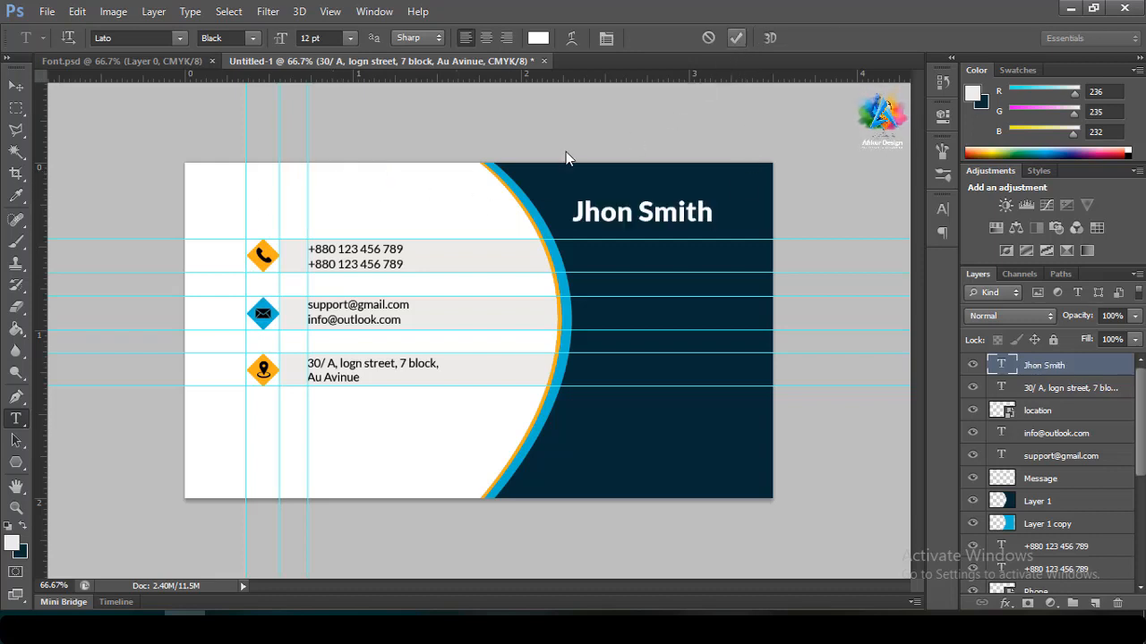
# Nudge the name text down and right into place
pyautogui.click(14, 87)
pyautogui.press('Down')
pyautogui.press('Down')
pyautogui.press('Down')
pyautogui.press('Down')
pyautogui.press('Down')
pyautogui.press('Down')
pyautogui.press('Down')
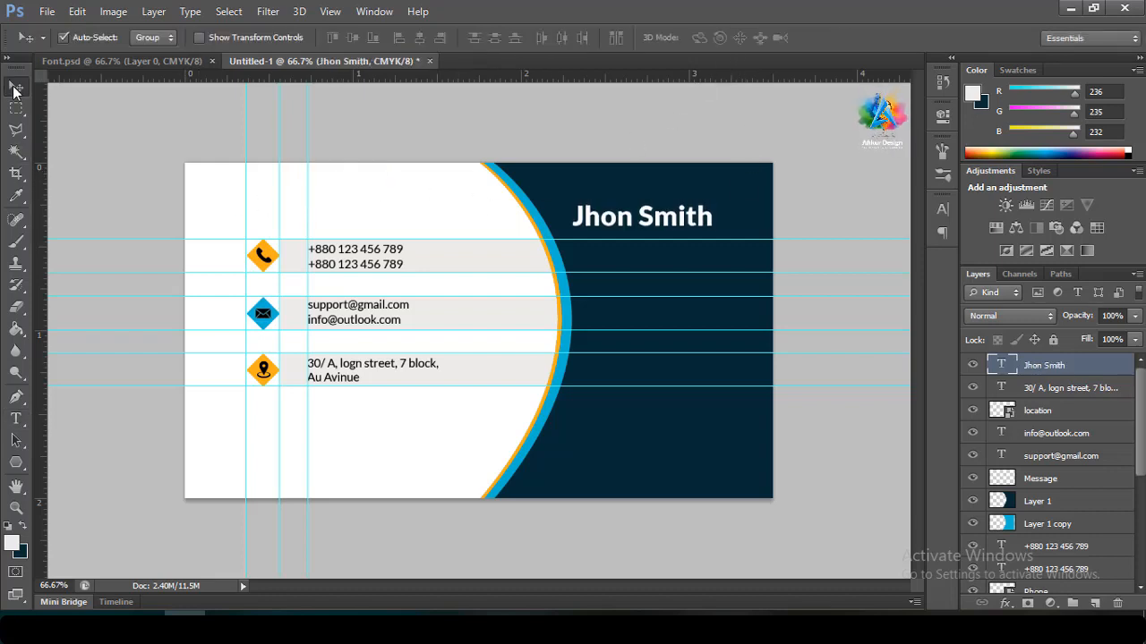
pyautogui.press('Right')
pyautogui.press('Right')
pyautogui.press('Right')
pyautogui.press('Right')
pyautogui.press('Right')
pyautogui.press('Right')
pyautogui.press('Right')
pyautogui.press('Right')
pyautogui.press('Right')
pyautogui.press('Right')
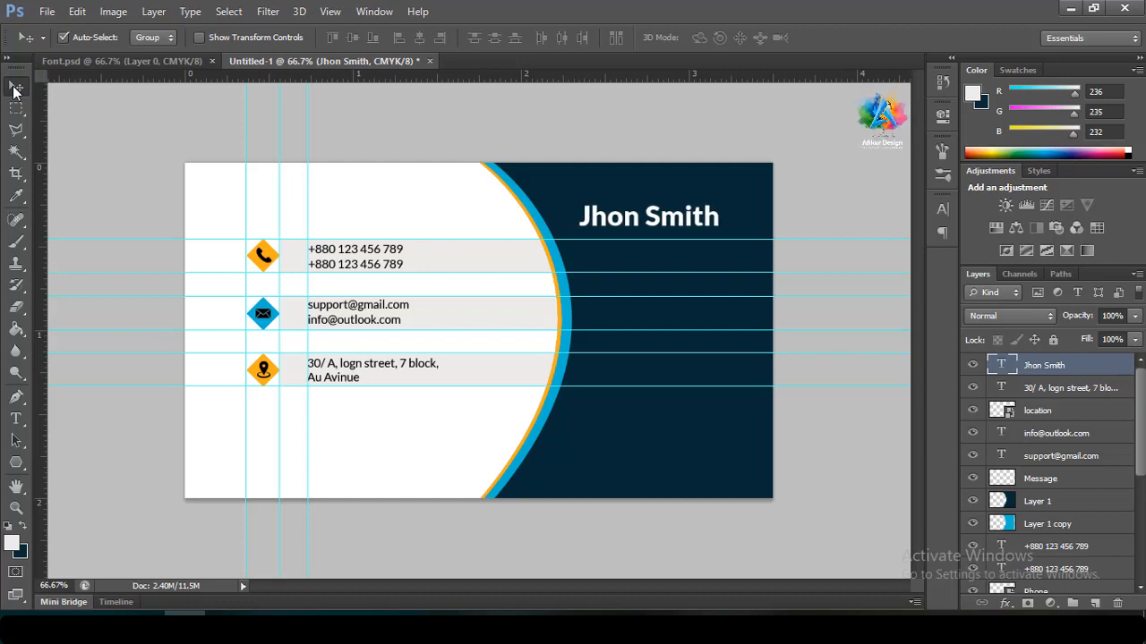
pyautogui.click(15, 418)
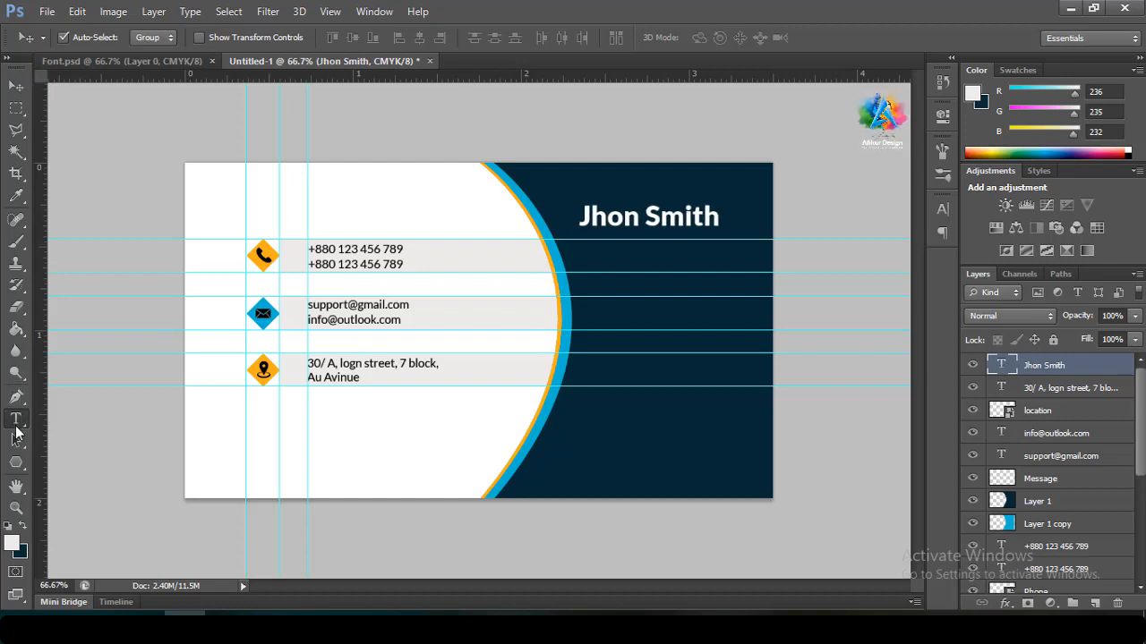
pyautogui.click(639, 218)
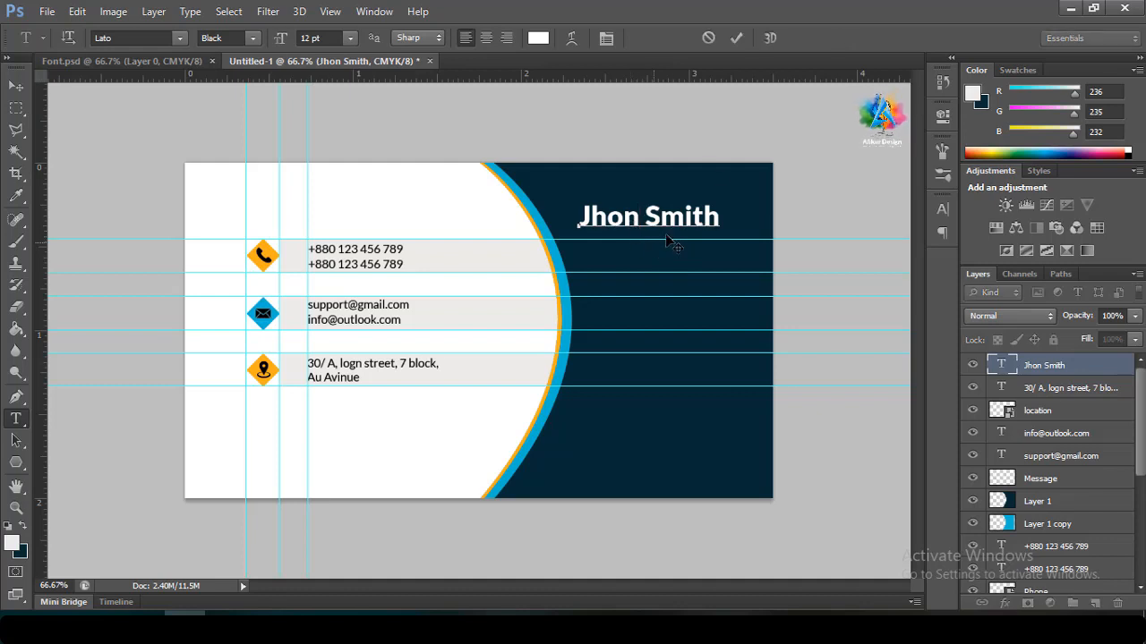
pyautogui.click(737, 39)
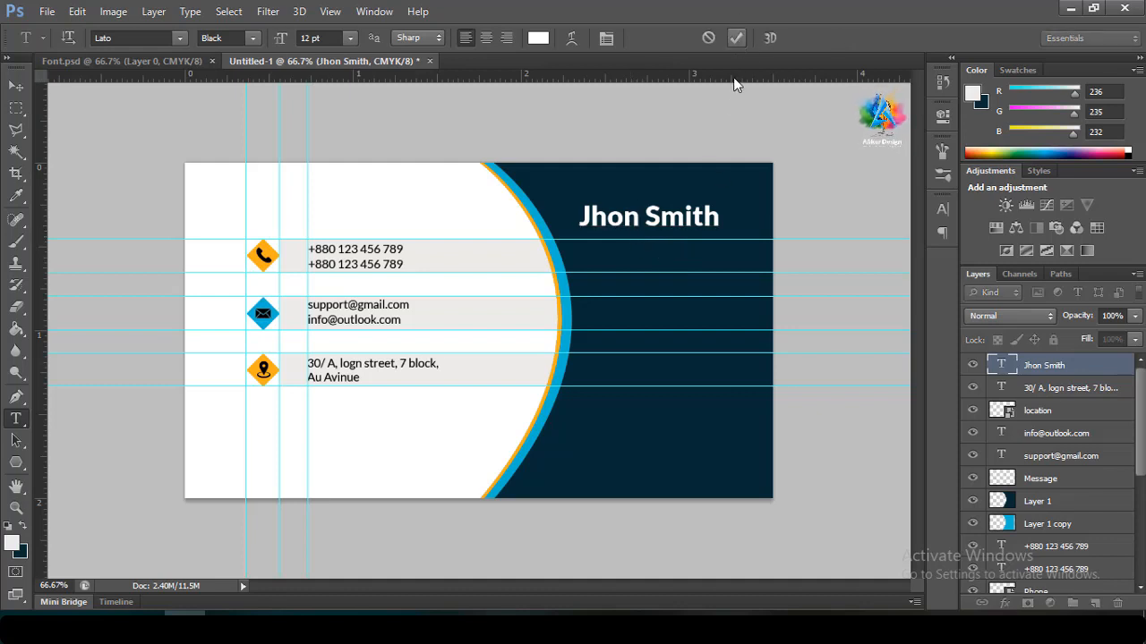
# Add 'Graphic Designer' below the name at 5 pt and nudge it slightly left
pyautogui.click(666, 250)
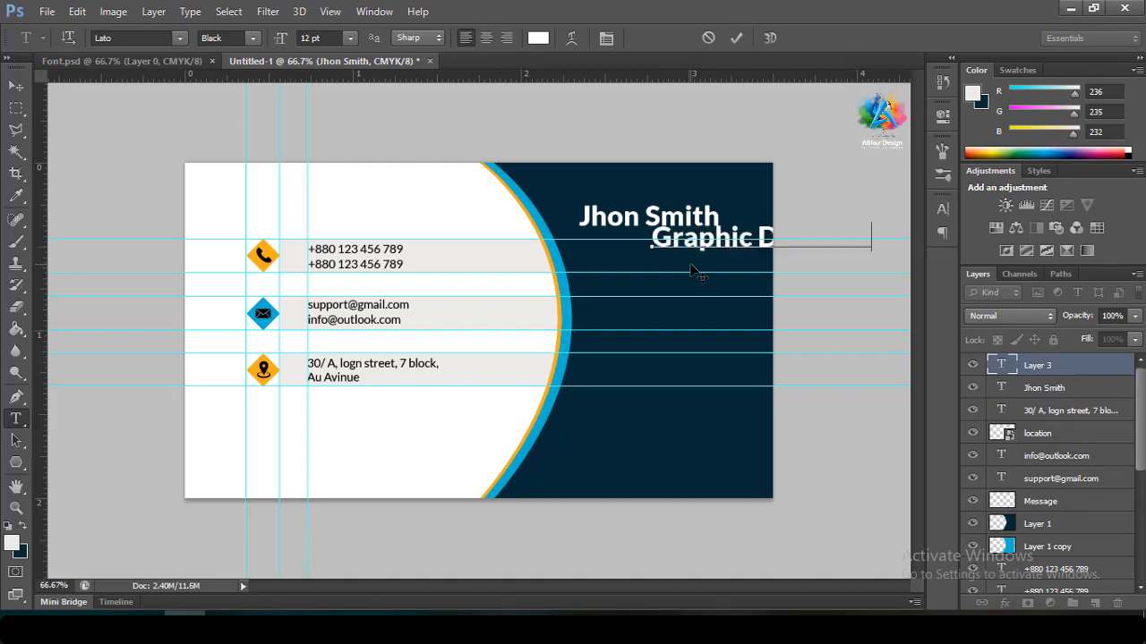
pyautogui.hotkey('ctrl', 'a')
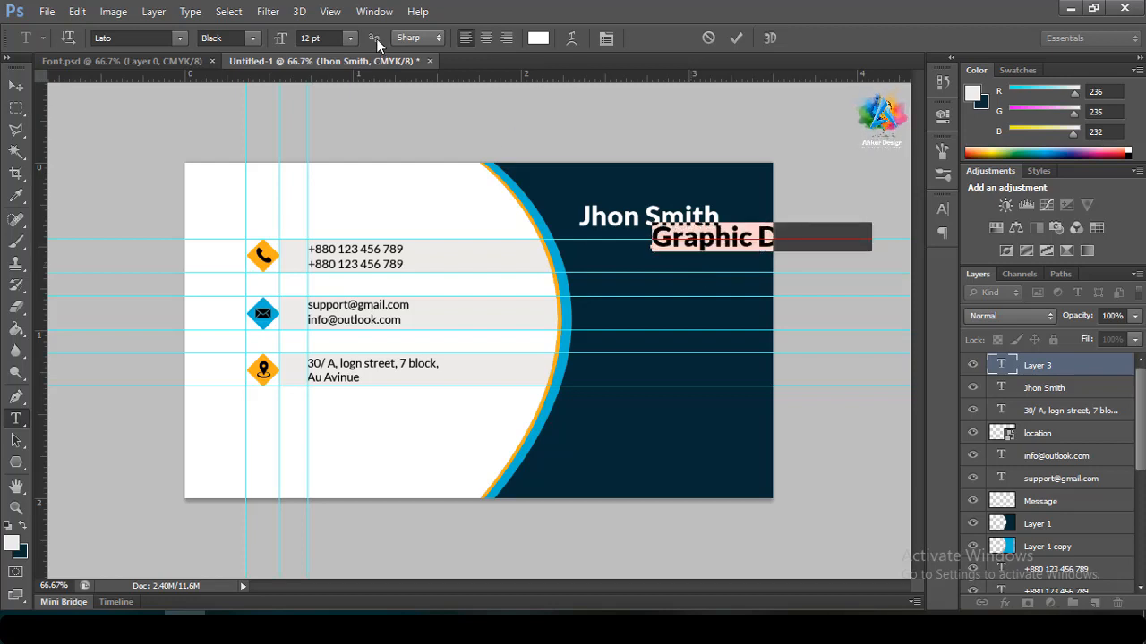
pyautogui.click(350, 39)
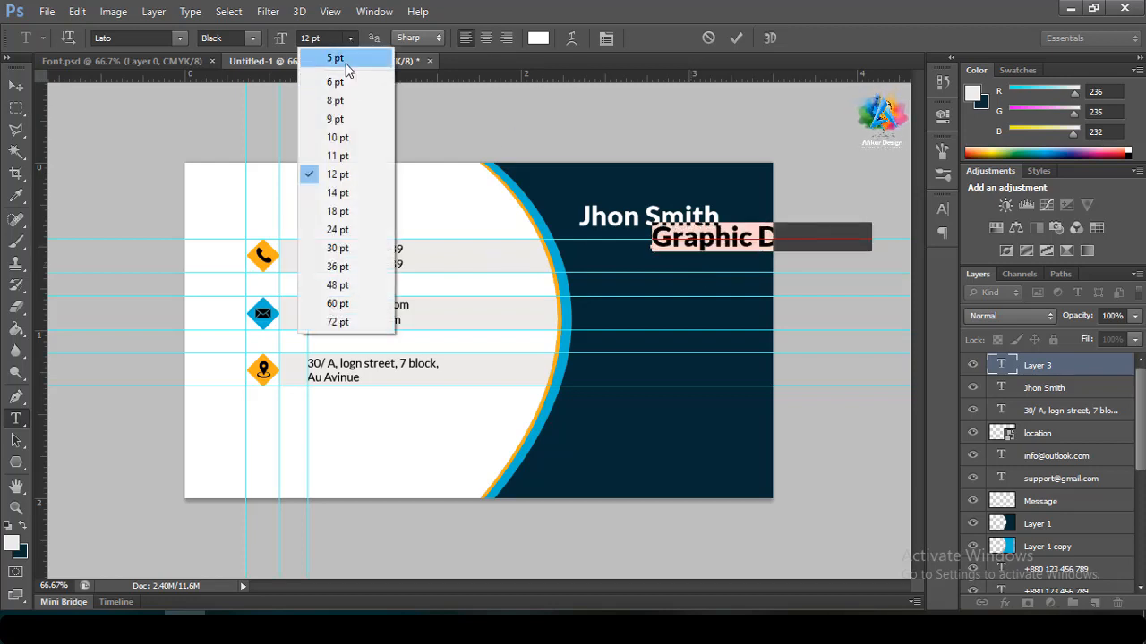
pyautogui.click(346, 64)
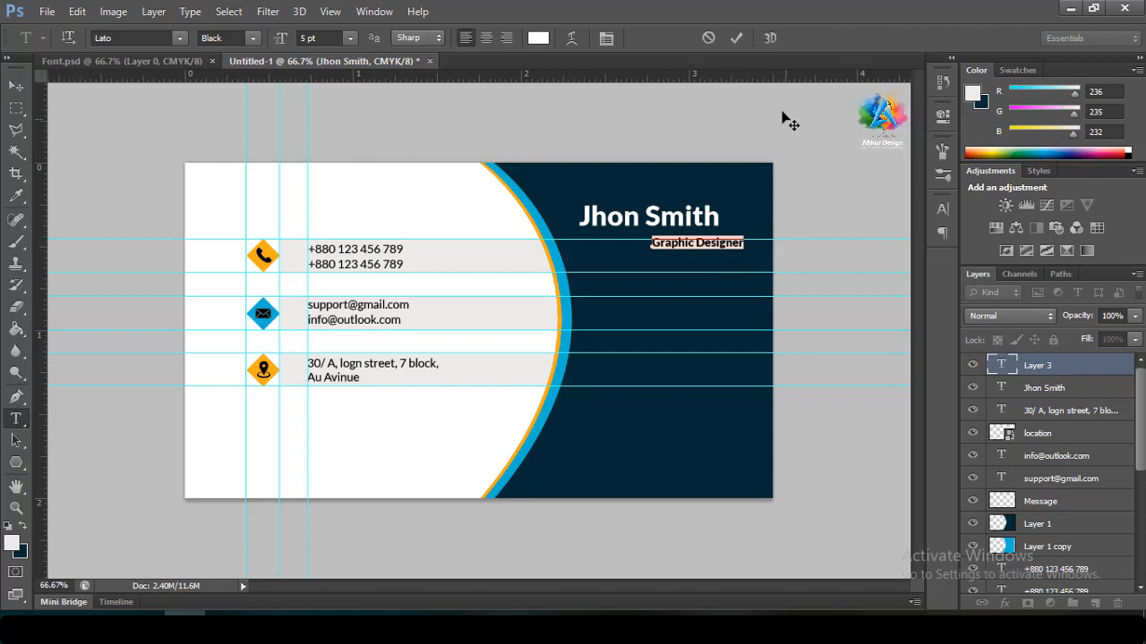
pyautogui.click(736, 39)
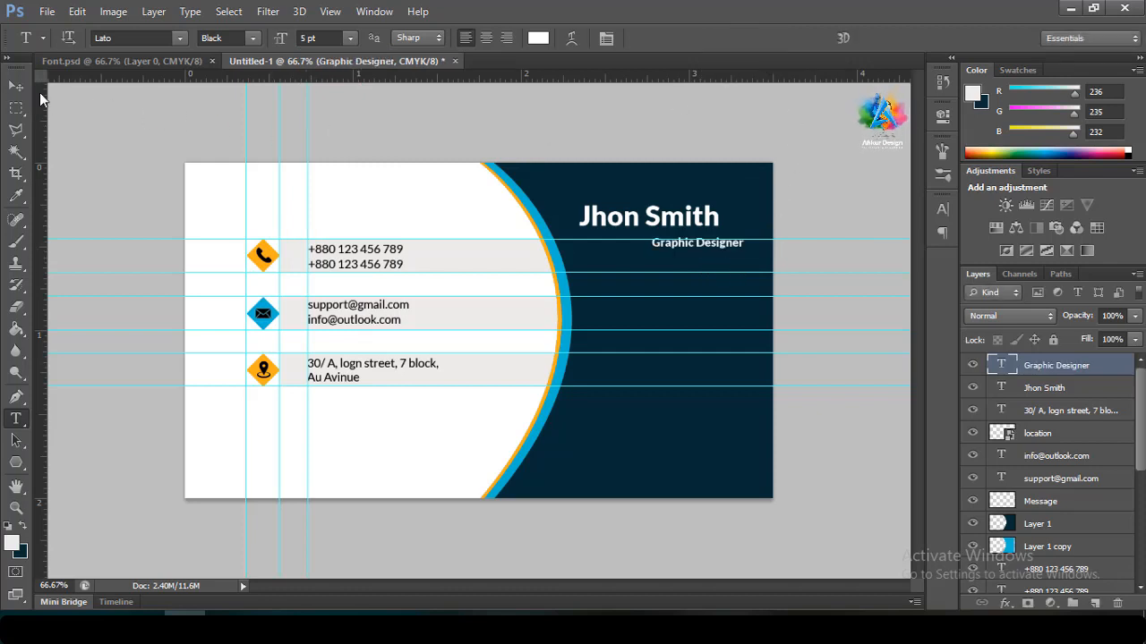
pyautogui.click(18, 87)
pyautogui.press('Left')
pyautogui.press('Left')
pyautogui.press('Left')
pyautogui.press('Left')
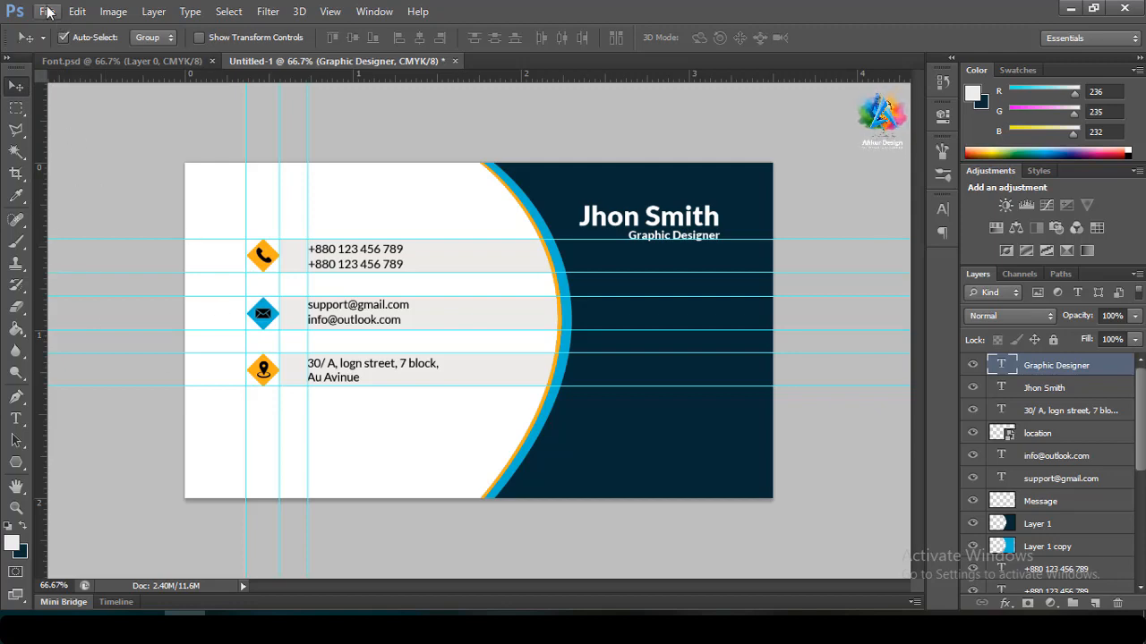
# Place a QR code image, resize it, then discard this first attempt
pyautogui.click(47, 10)
pyautogui.click(73, 281)
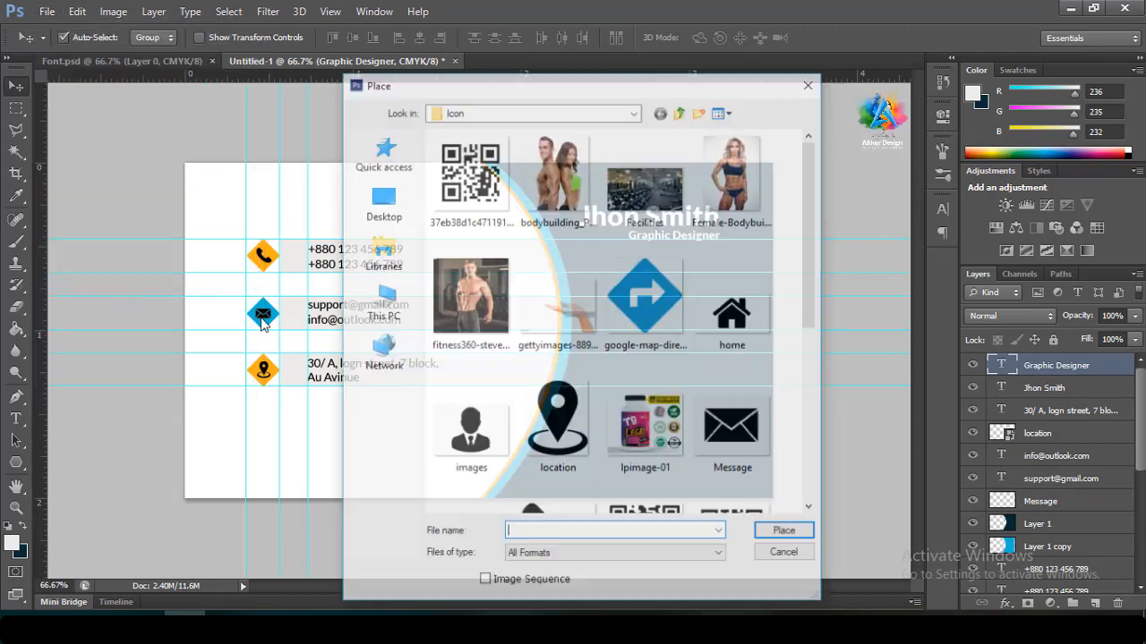
pyautogui.scroll(-3, 691, 364)
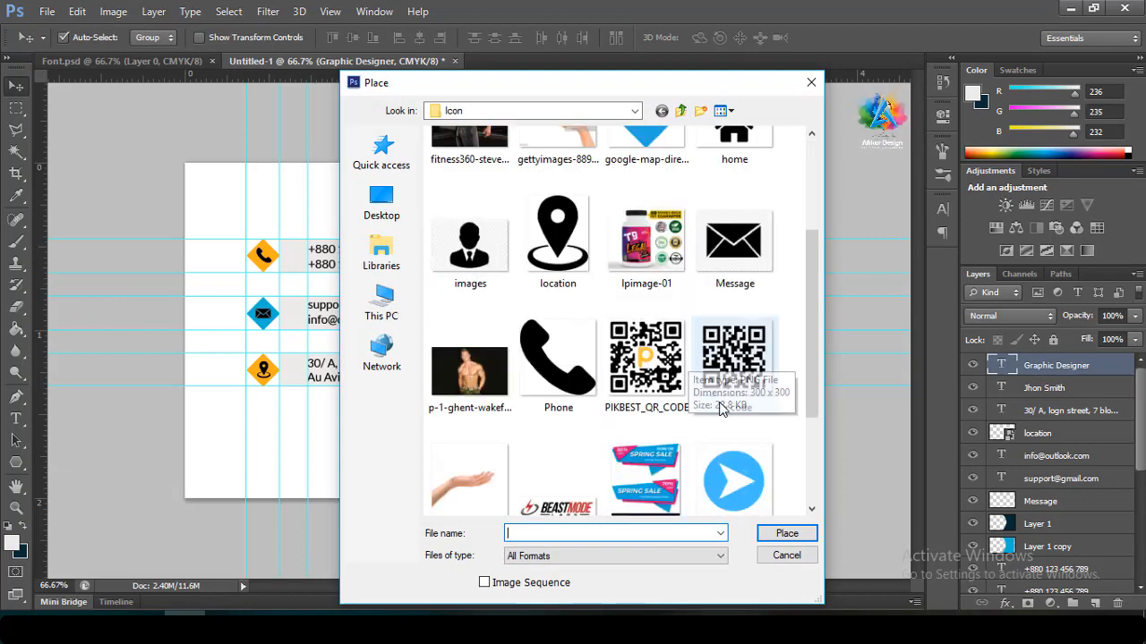
pyautogui.doubleClick(727, 374)
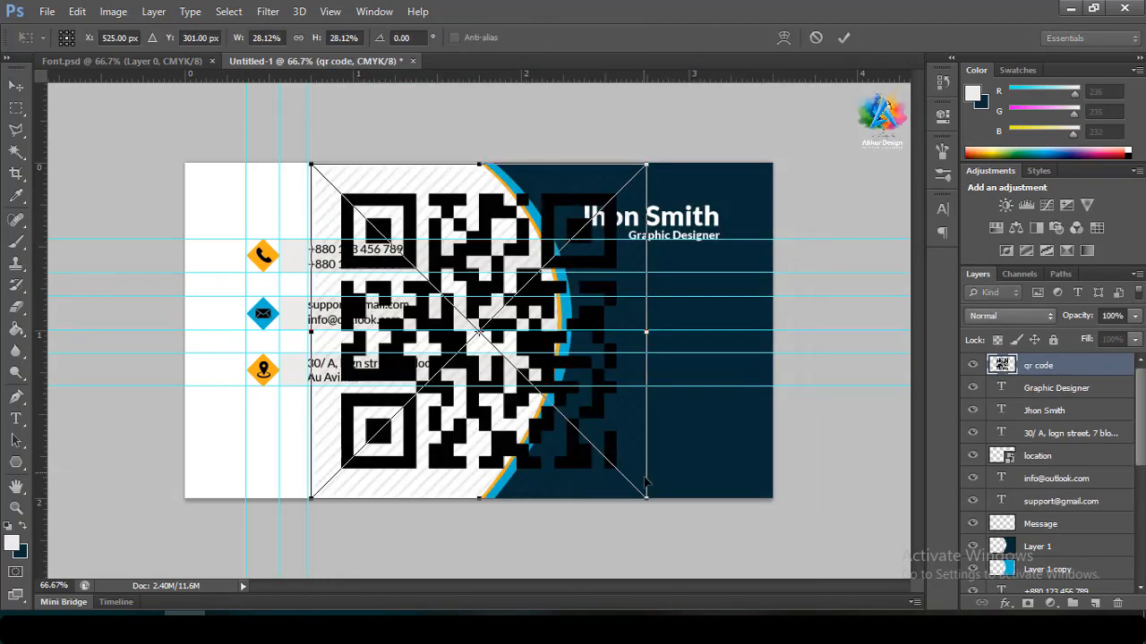
pyautogui.moveTo(653, 503); pyautogui.dragTo(582, 424)
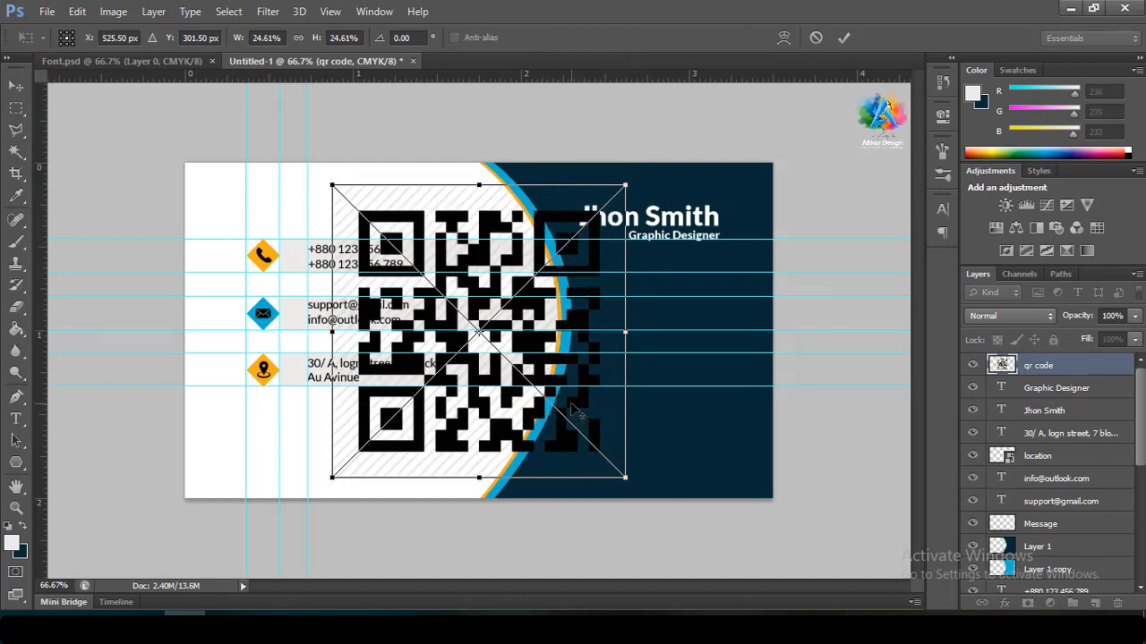
pyautogui.click(815, 38)
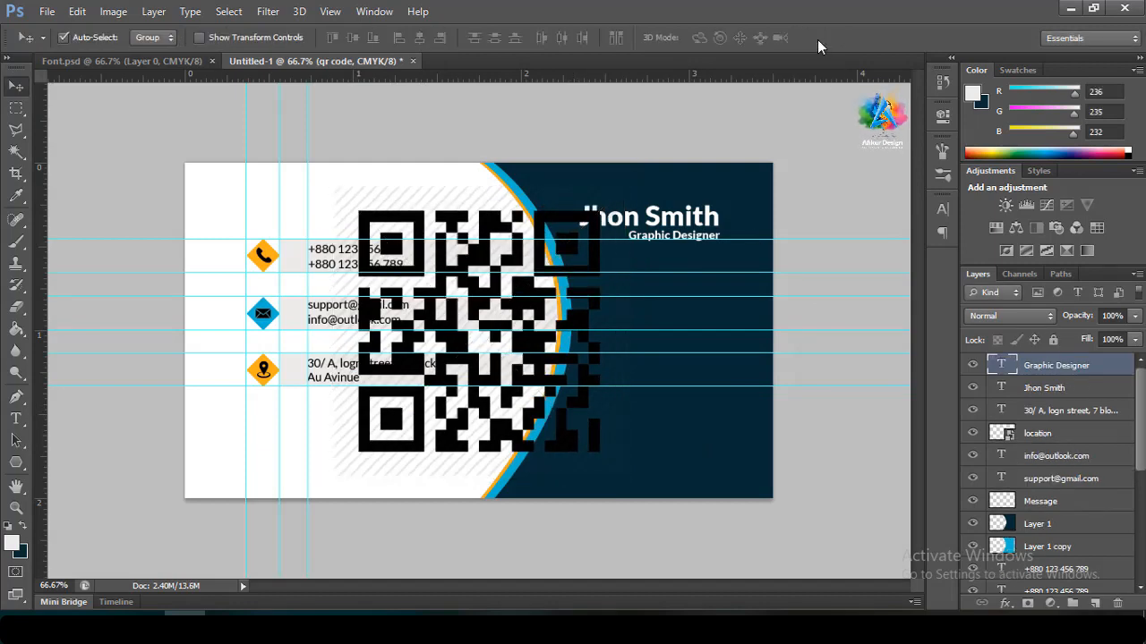
# Place PIKBEST_QR_CODE, shrink it small and move it to the navy panel's lower right
pyautogui.click(47, 11)
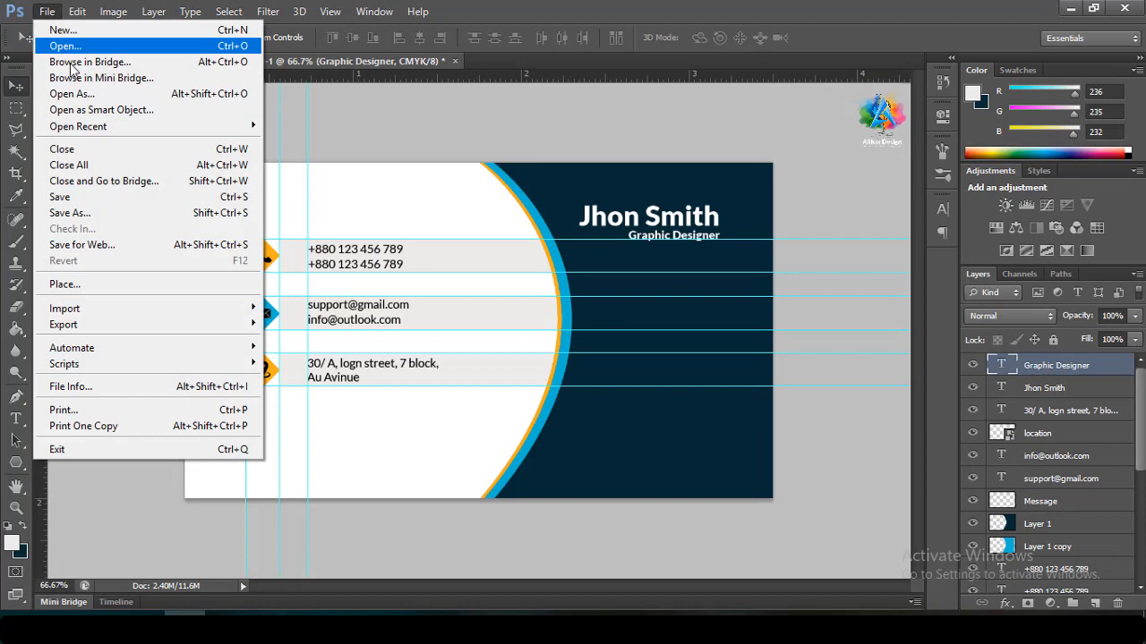
pyautogui.click(103, 288)
pyautogui.scroll(-5, 671, 385)
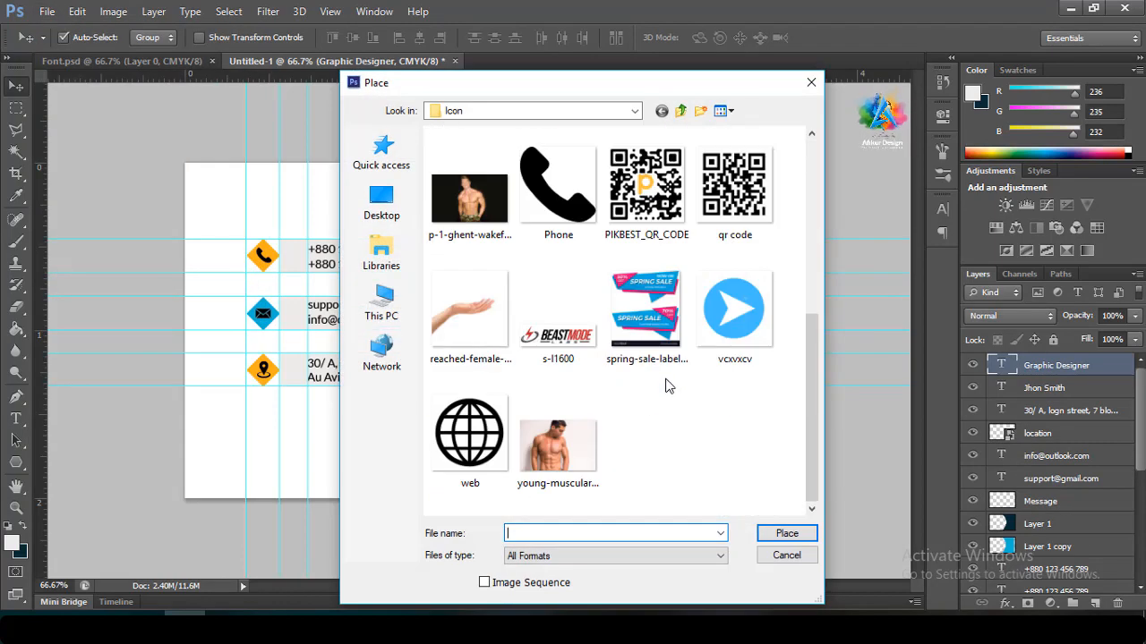
pyautogui.doubleClick(646, 222)
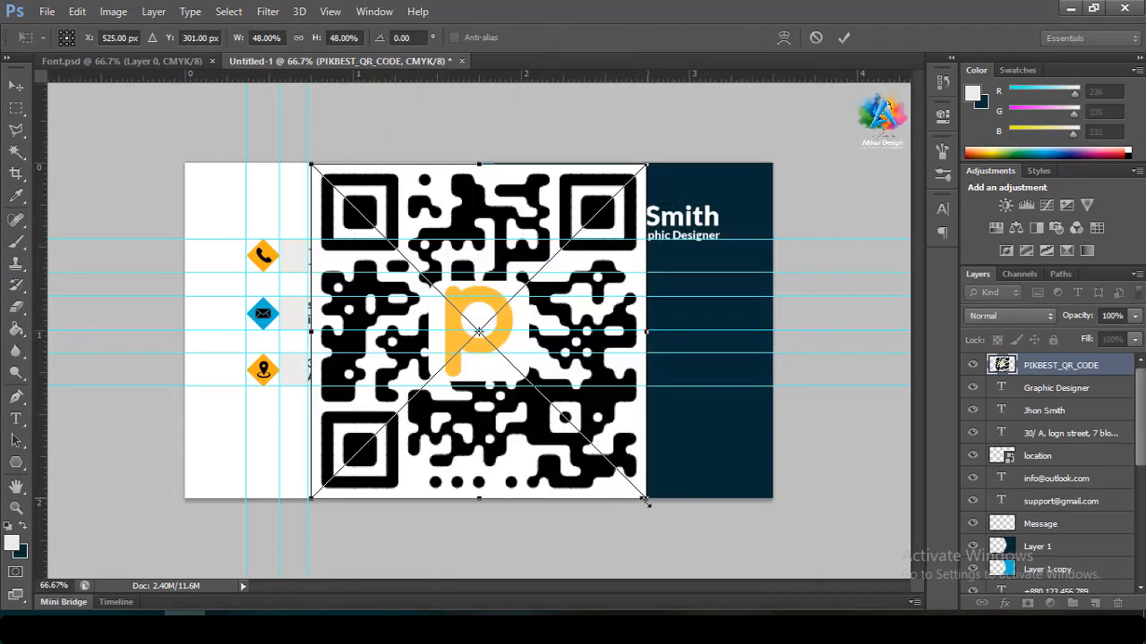
pyautogui.moveTo(642, 506); pyautogui.dragTo(520, 353)
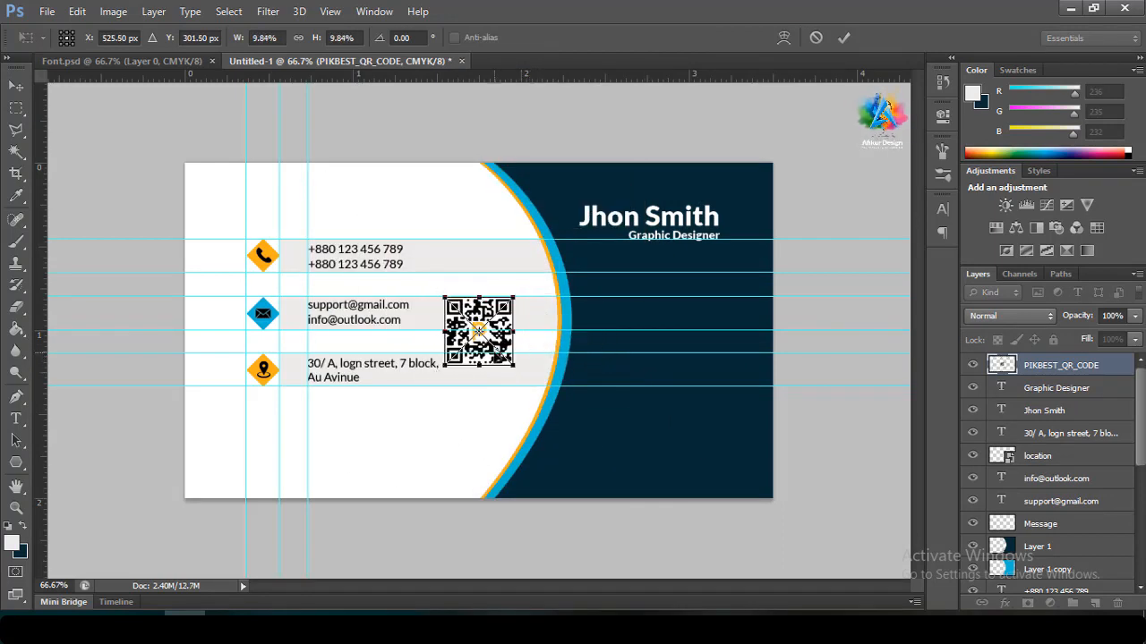
pyautogui.click(843, 39)
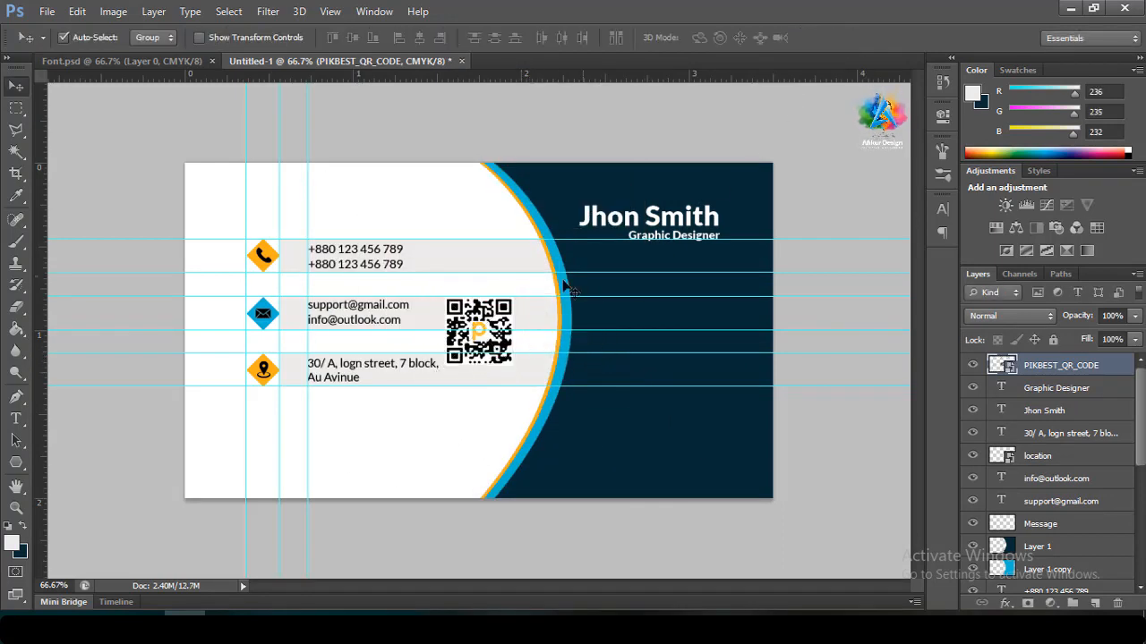
pyautogui.moveTo(503, 351); pyautogui.dragTo(681, 411)
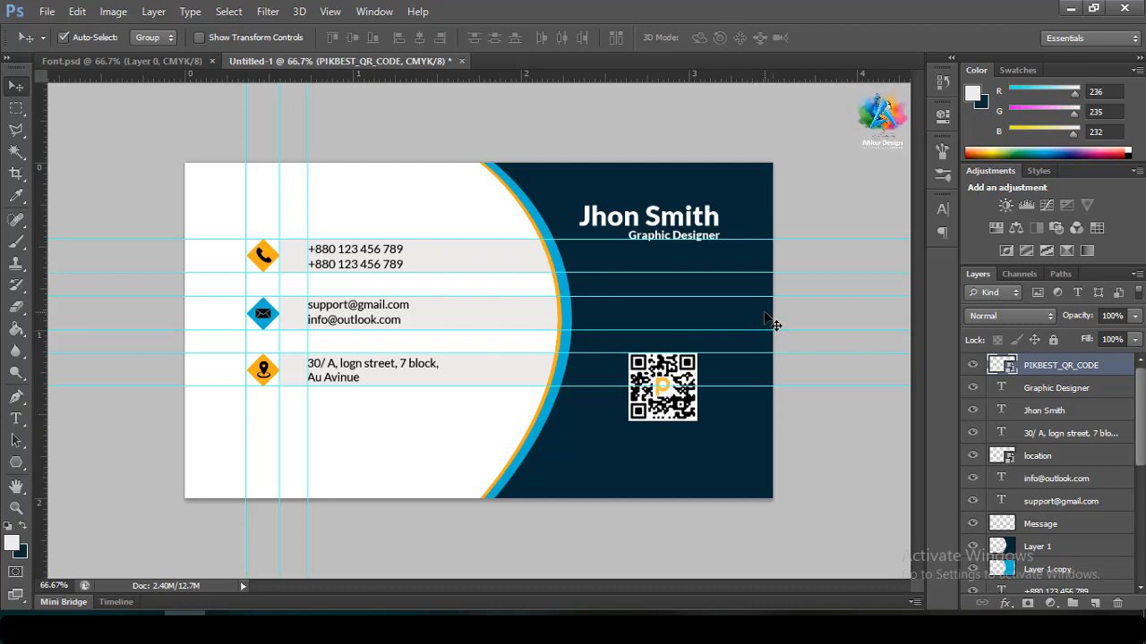
# Select the name and Graphic Designer layers and nudge them down and slightly right
pyautogui.click(1059, 395)
pyautogui.keyDown('shift'); pyautogui.click(1059, 411); pyautogui.keyUp('shift')
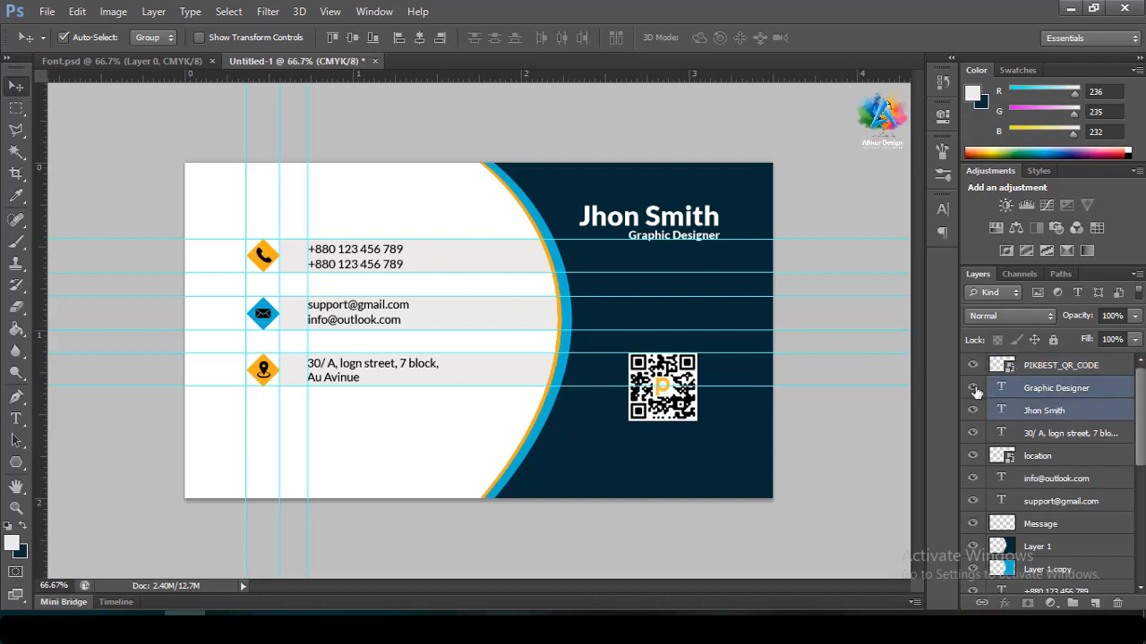
pyautogui.press('Down')
pyautogui.press('Down')
pyautogui.press('Down')
pyautogui.press('Down')
pyautogui.press('Down')
pyautogui.press('Down')
pyautogui.press('Down')
pyautogui.press('Down')
pyautogui.press('Down')
pyautogui.press('Down')
pyautogui.press('Down')
pyautogui.press('Down')
pyautogui.press('Down')
pyautogui.press('Down')
pyautogui.press('Down')
pyautogui.press('Down')
pyautogui.press('Down')
pyautogui.press('Down')
pyautogui.press('Down')
pyautogui.press('Down')
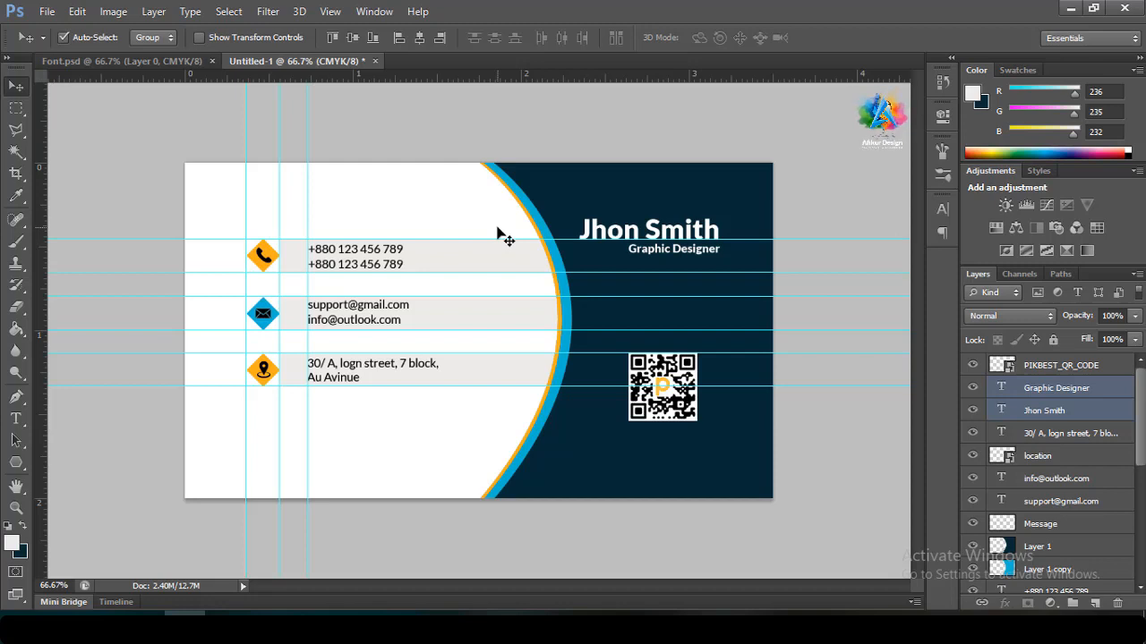
pyautogui.press('Right')
pyautogui.press('Right')
pyautogui.press('Right')
pyautogui.press('Right')
pyautogui.press('Right')
pyautogui.press('Right')
pyautogui.press('Down')
pyautogui.press('Down')
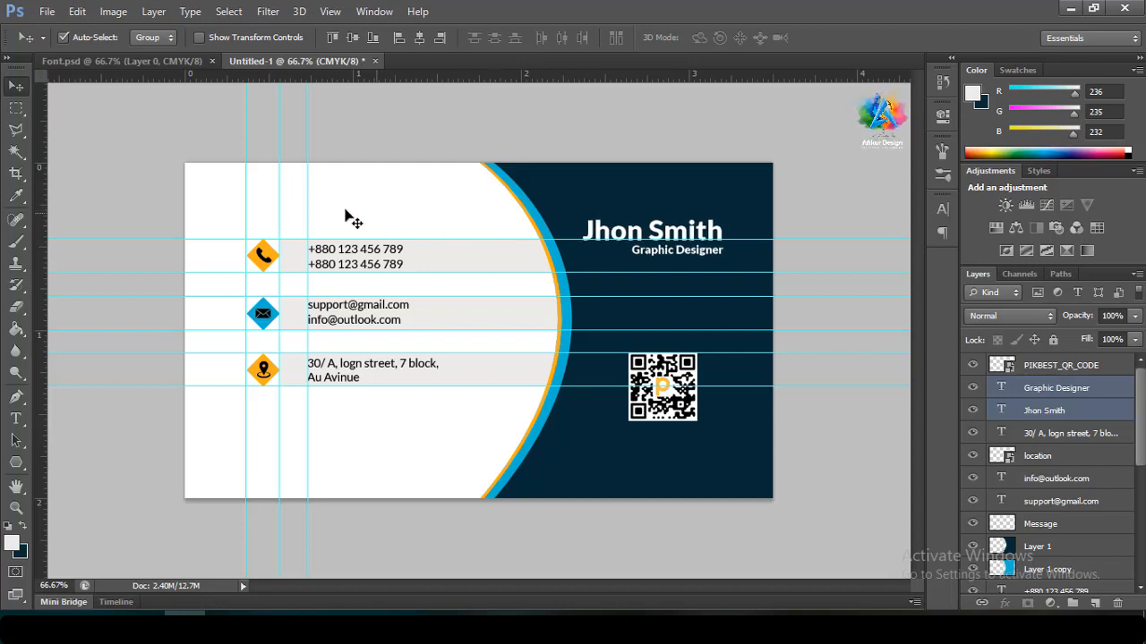
# Start Save As in Photoshop format with the file named Back
pyautogui.click(45, 11)
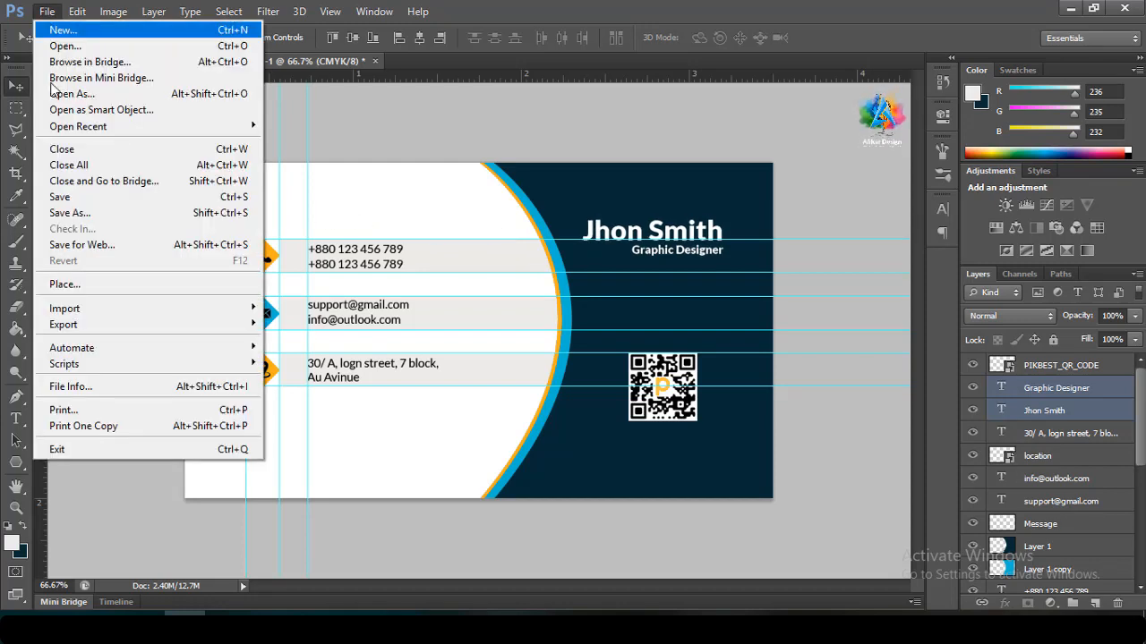
pyautogui.click(66, 212)
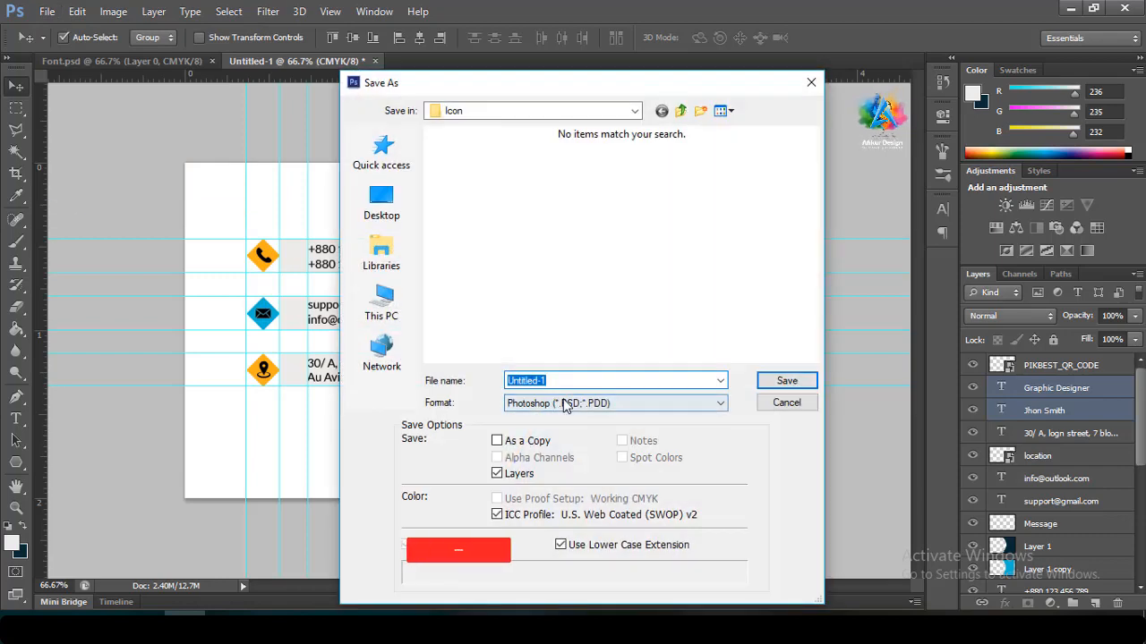
pyautogui.click(565, 404)
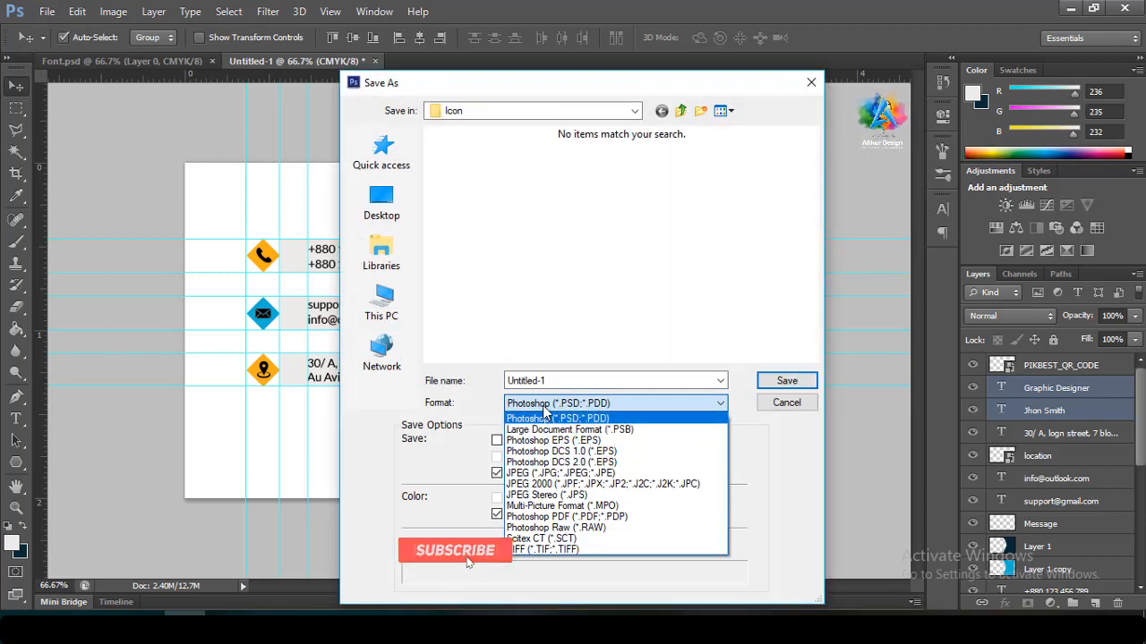
pyautogui.click(543, 407)
pyautogui.doubleClick(552, 382)
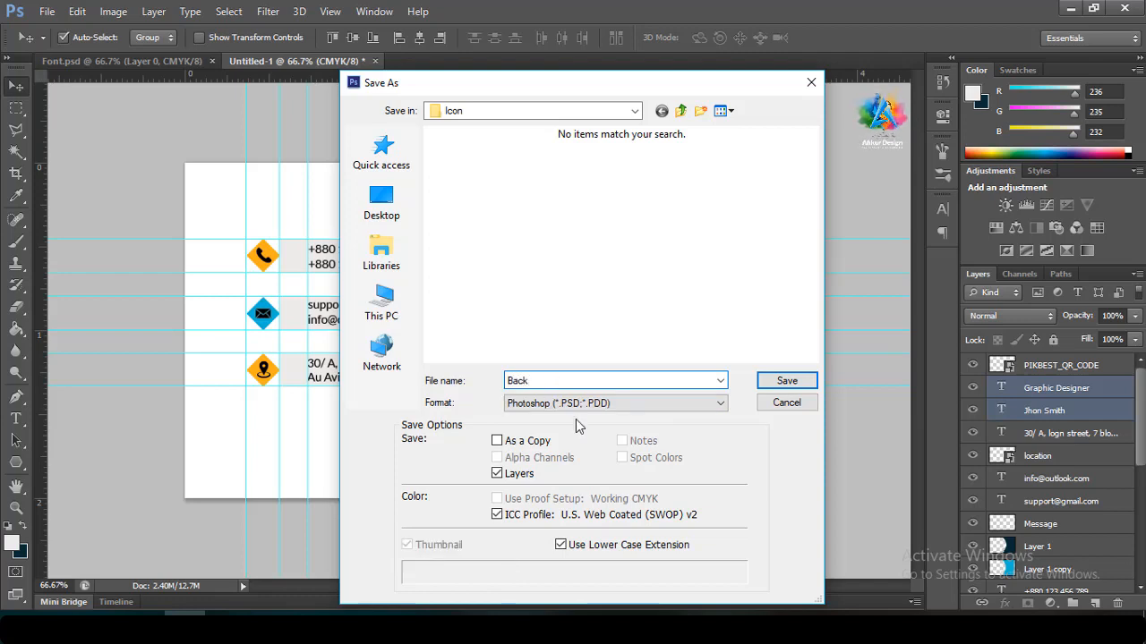
# Save Back.psd into E: > A > A Passive > Pikbest > 23
pyautogui.click(385, 304)
pyautogui.scroll(-2, 541, 259)
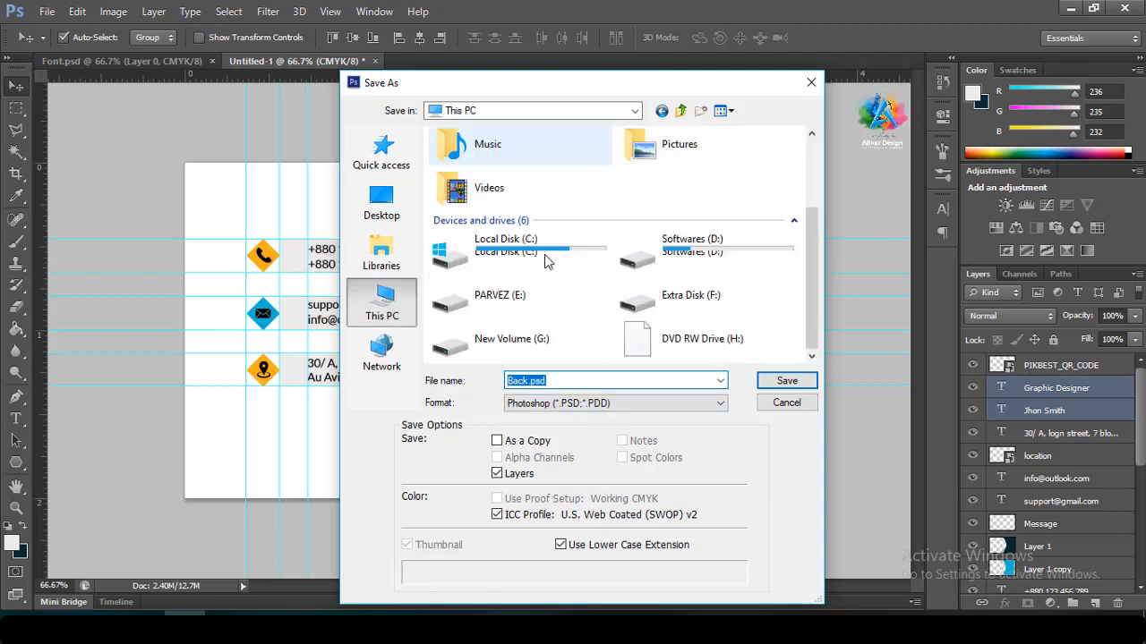
pyautogui.click(526, 305)
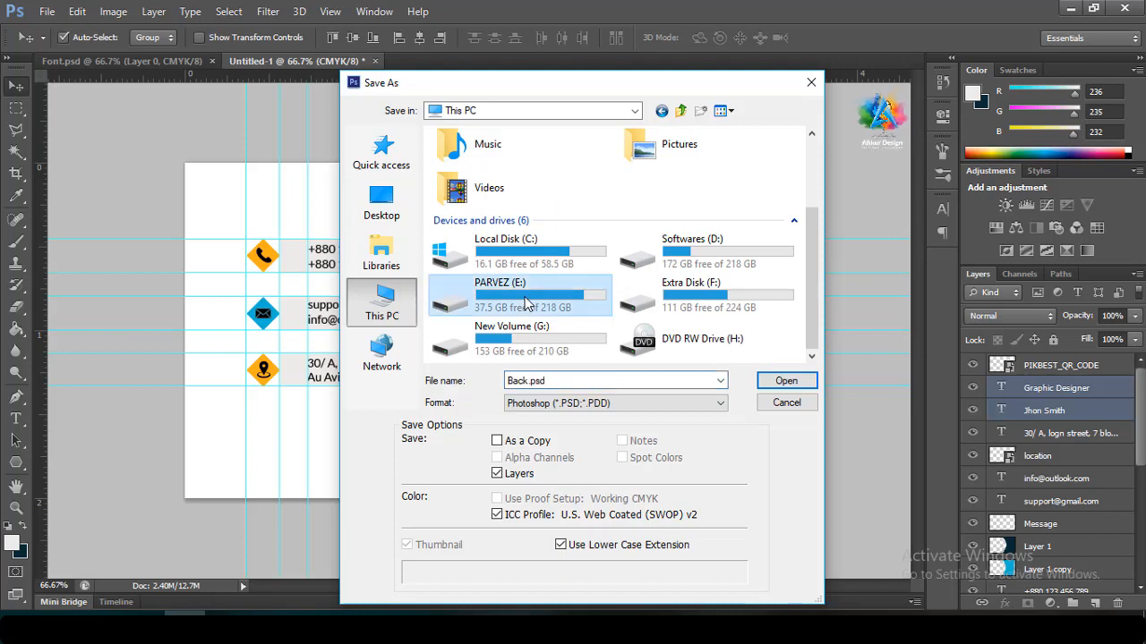
pyautogui.doubleClick(526, 298)
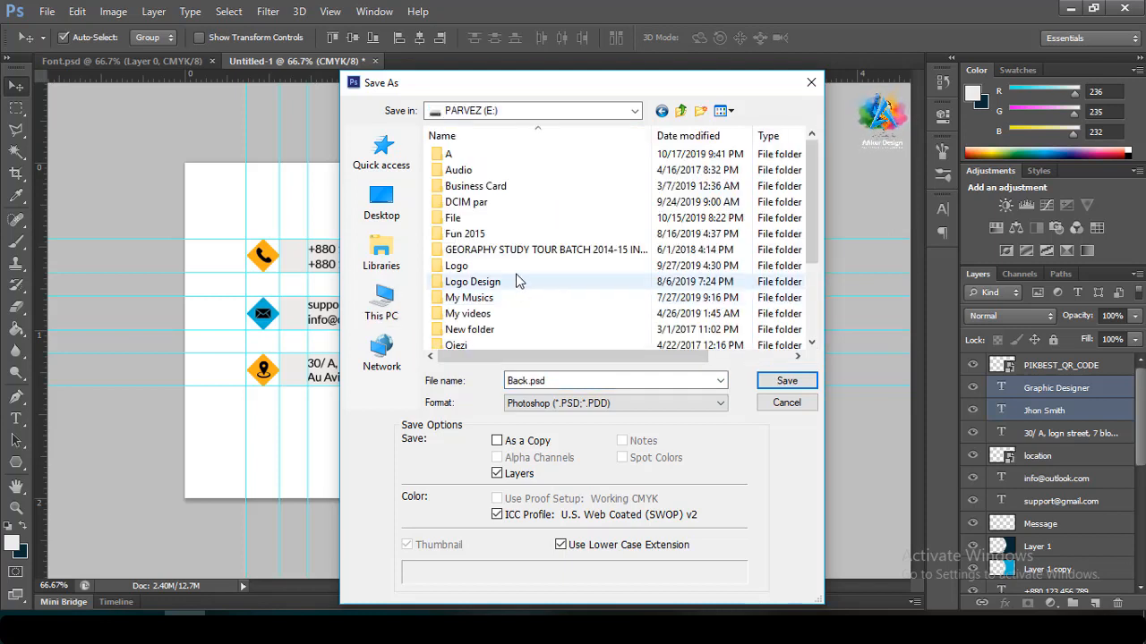
pyautogui.doubleClick(503, 156)
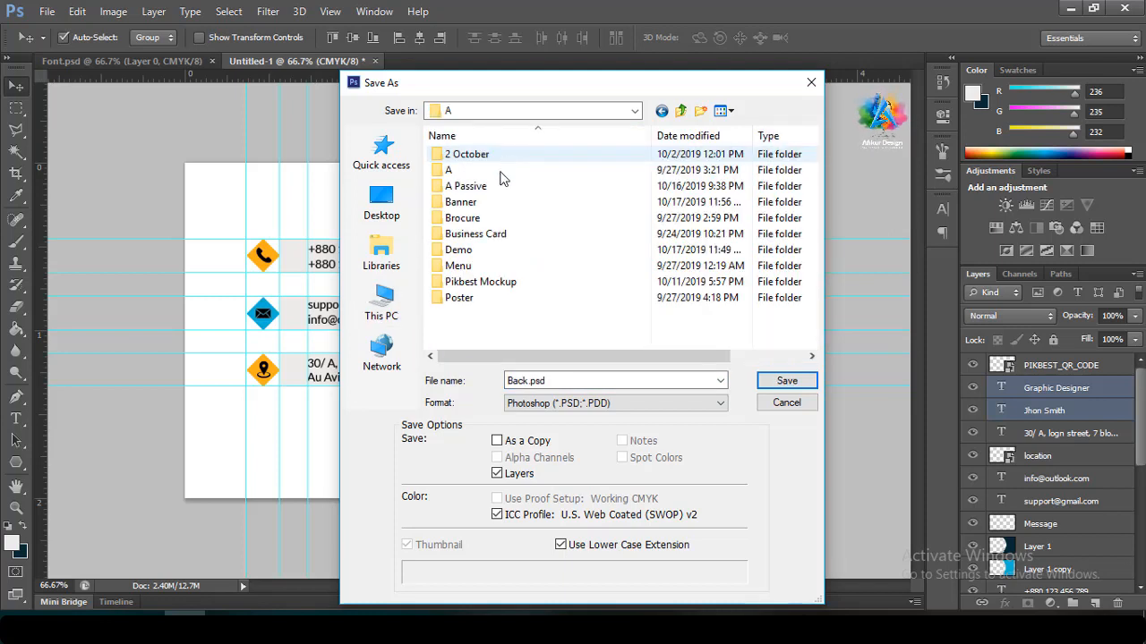
pyautogui.doubleClick(500, 185)
pyautogui.doubleClick(500, 186)
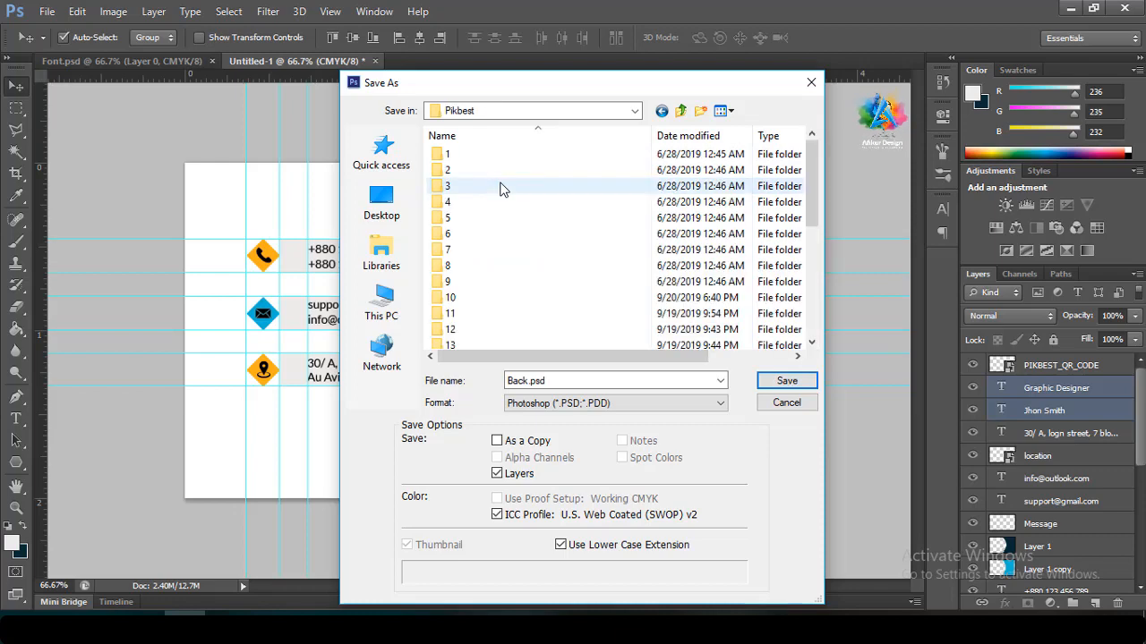
pyautogui.scroll(-5, 515, 233)
pyautogui.doubleClick(493, 264)
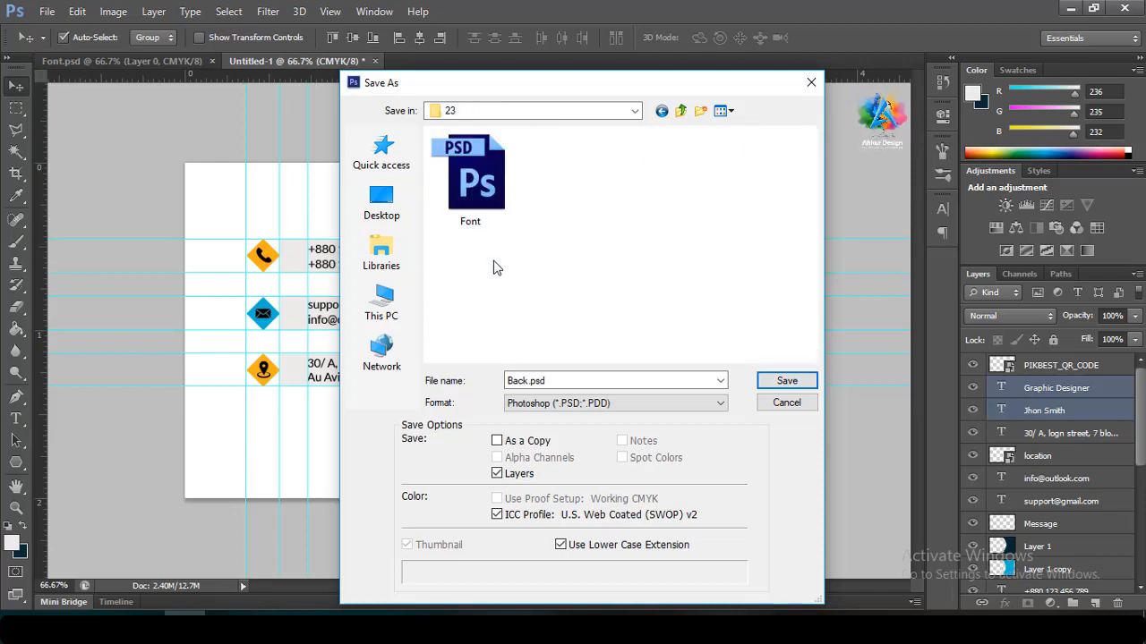
pyautogui.click(775, 380)
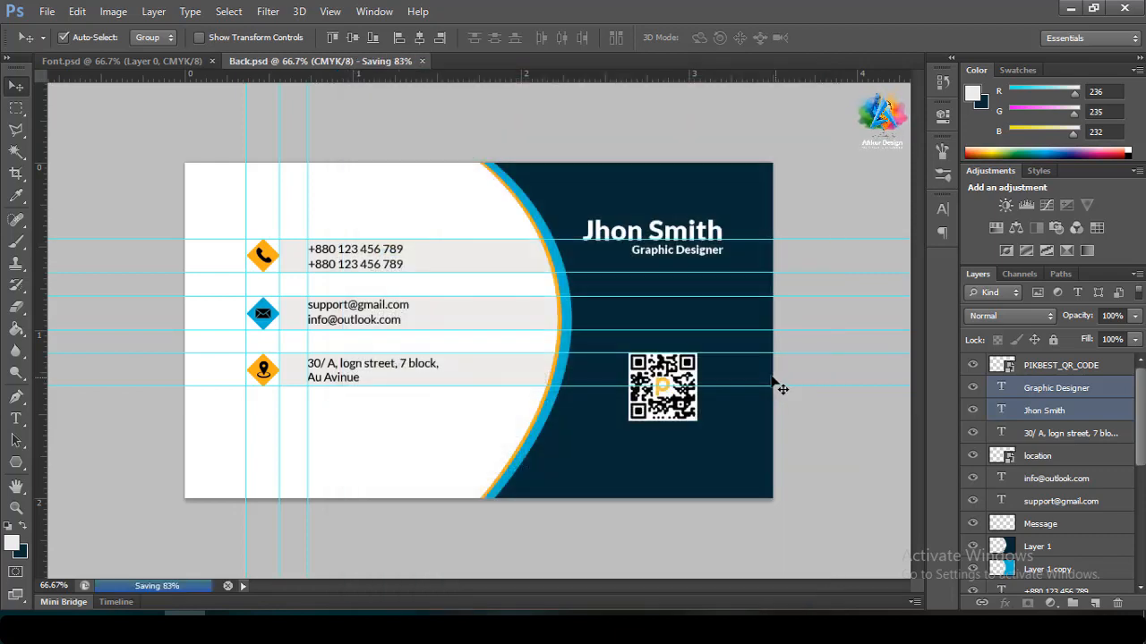
# Save the back design as Back.jpg at maximum JPEG quality
pyautogui.click(48, 12)
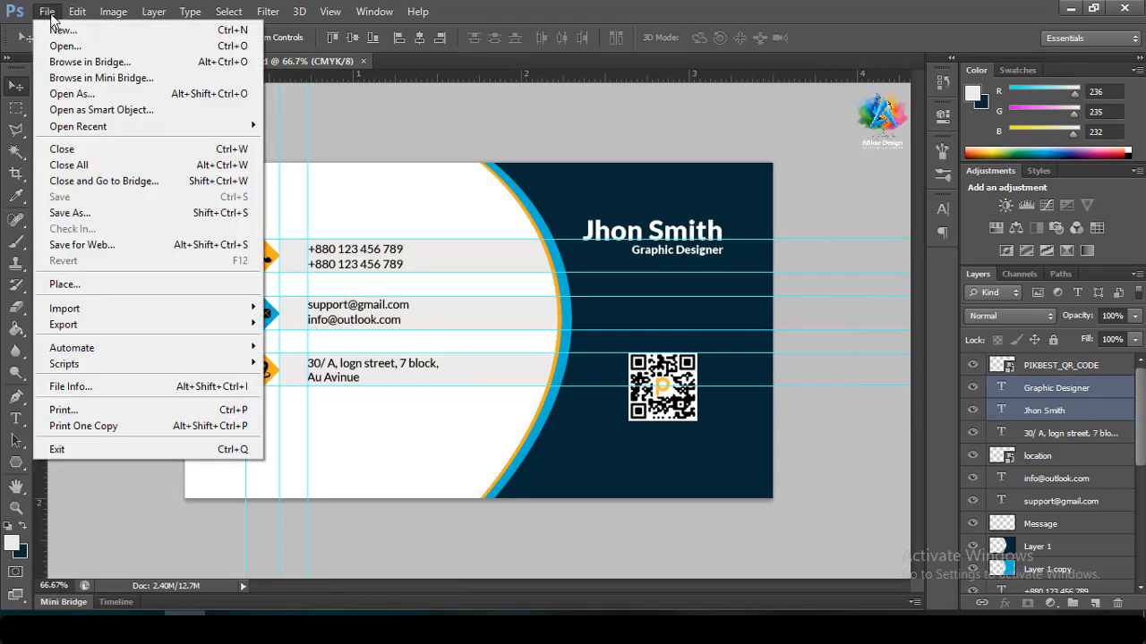
pyautogui.click(84, 217)
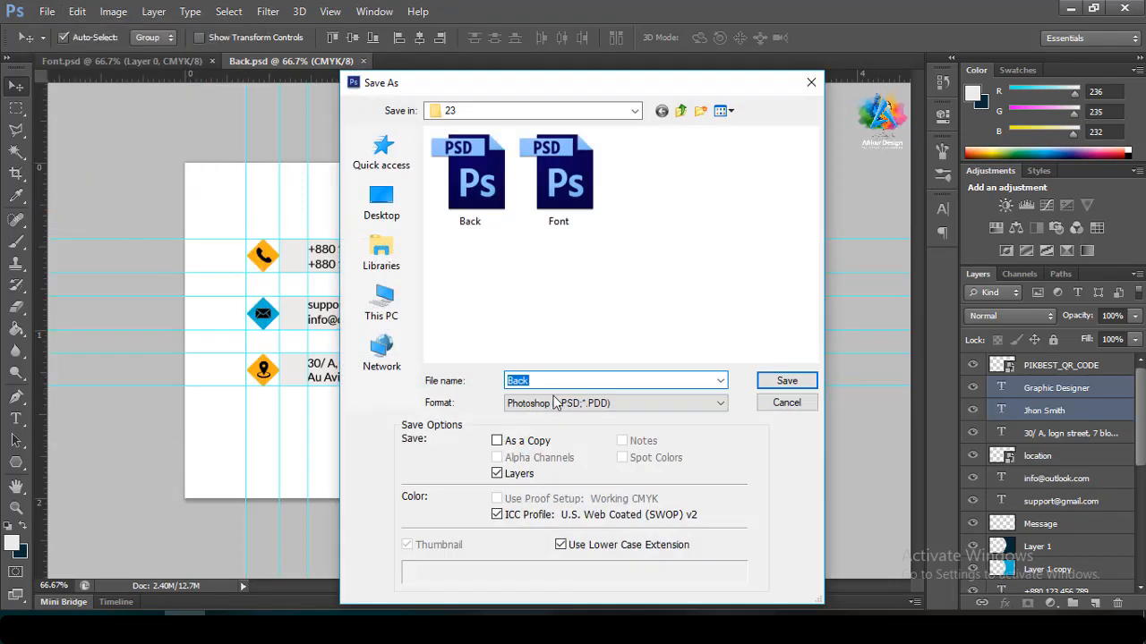
pyautogui.click(556, 403)
pyautogui.click(544, 473)
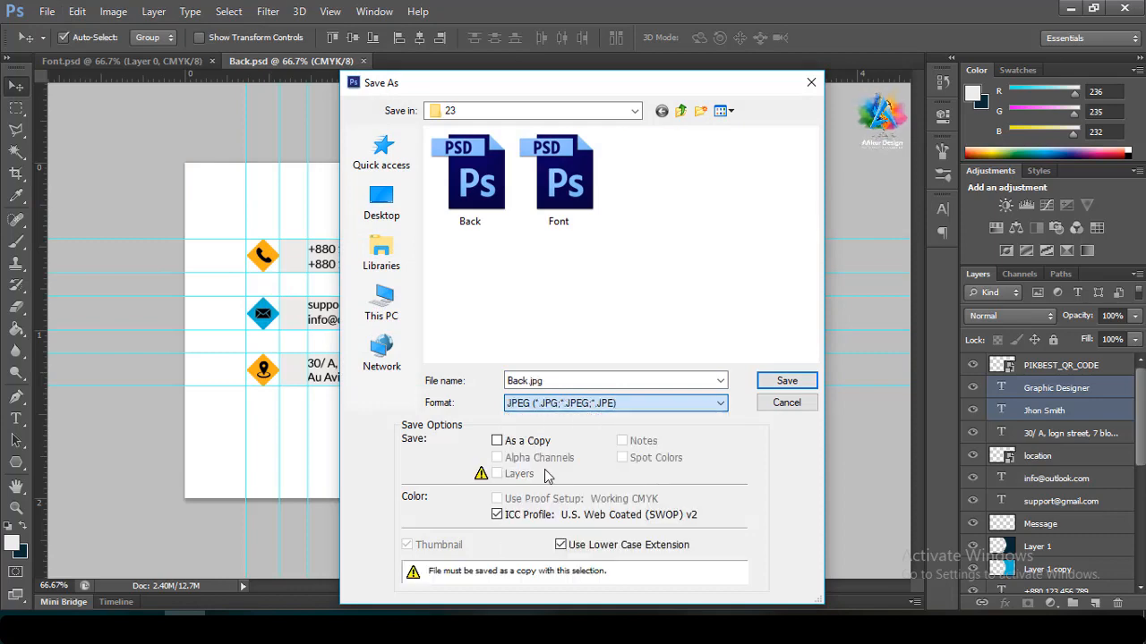
pyautogui.click(780, 383)
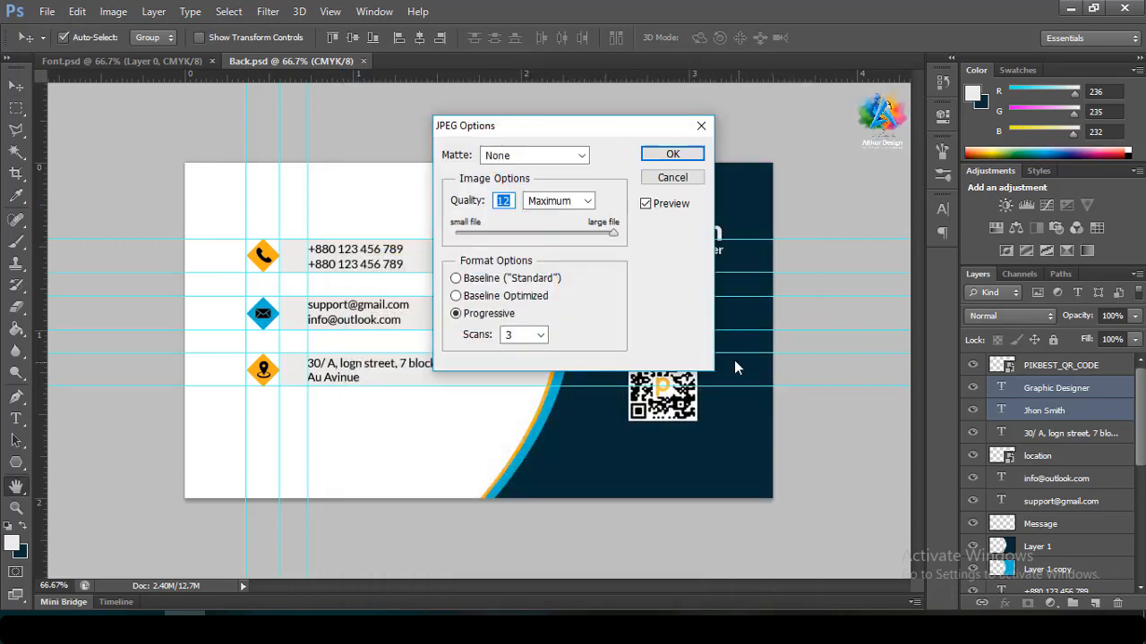
pyautogui.click(672, 156)
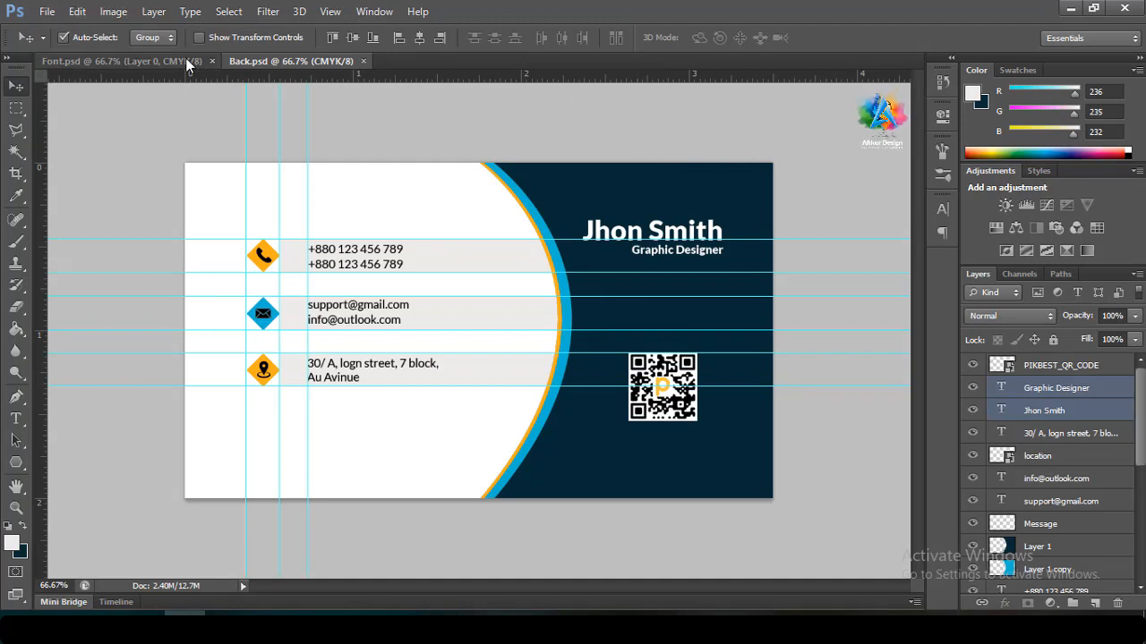
# Save the Font.psd front design as Font.jpg in the same folder
pyautogui.click(117, 61)
pyautogui.click(47, 10)
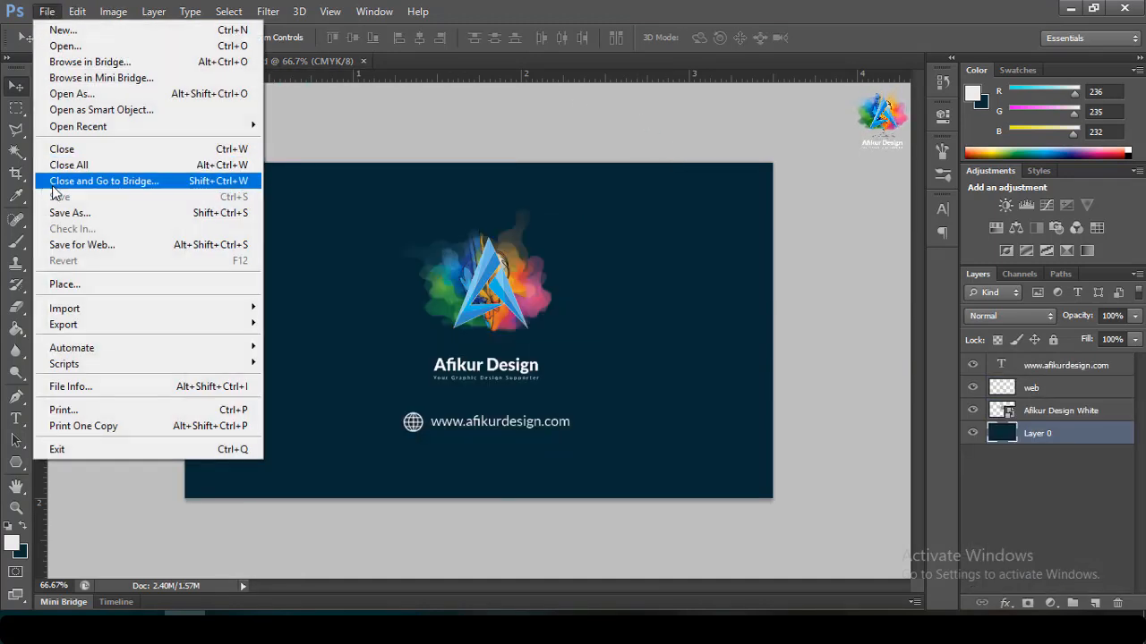
pyautogui.click(71, 212)
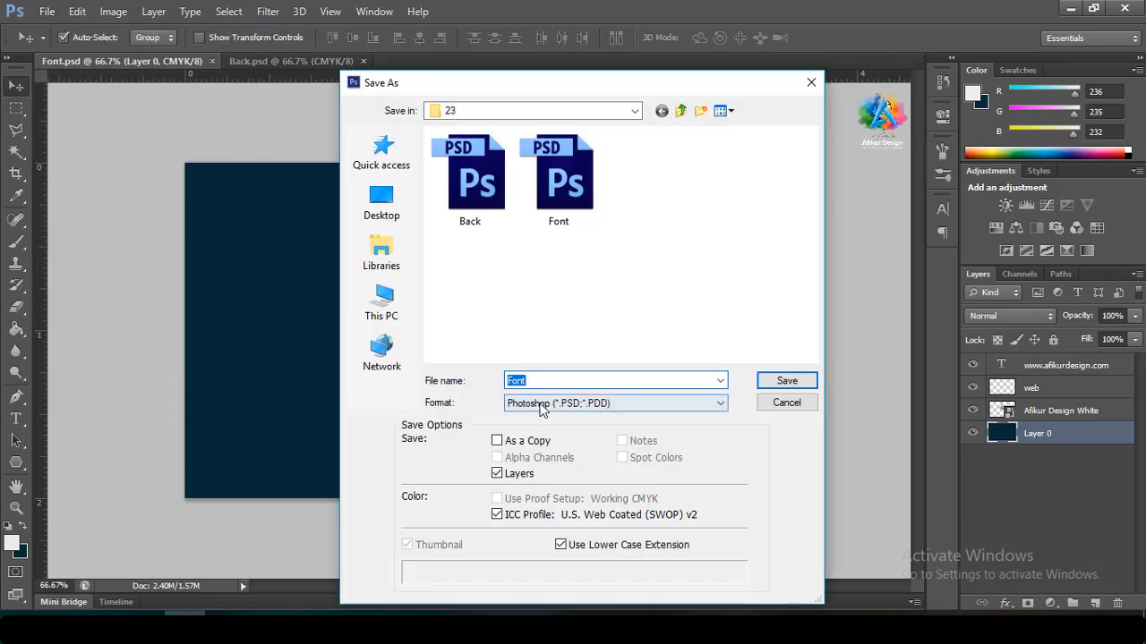
pyautogui.click(615, 402)
pyautogui.click(541, 471)
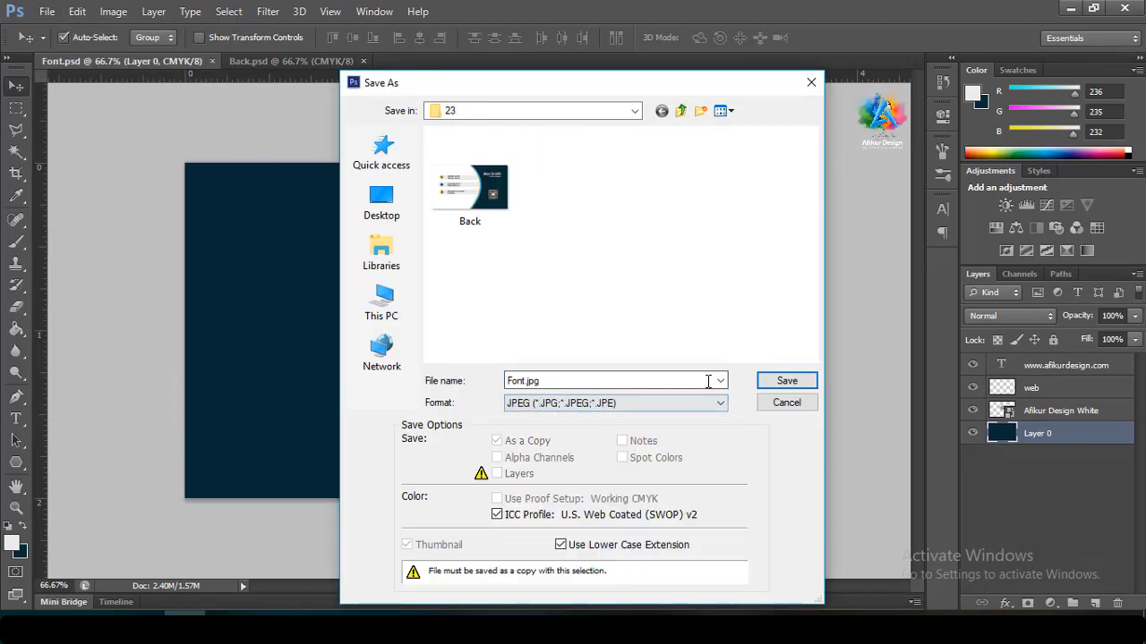
pyautogui.click(774, 380)
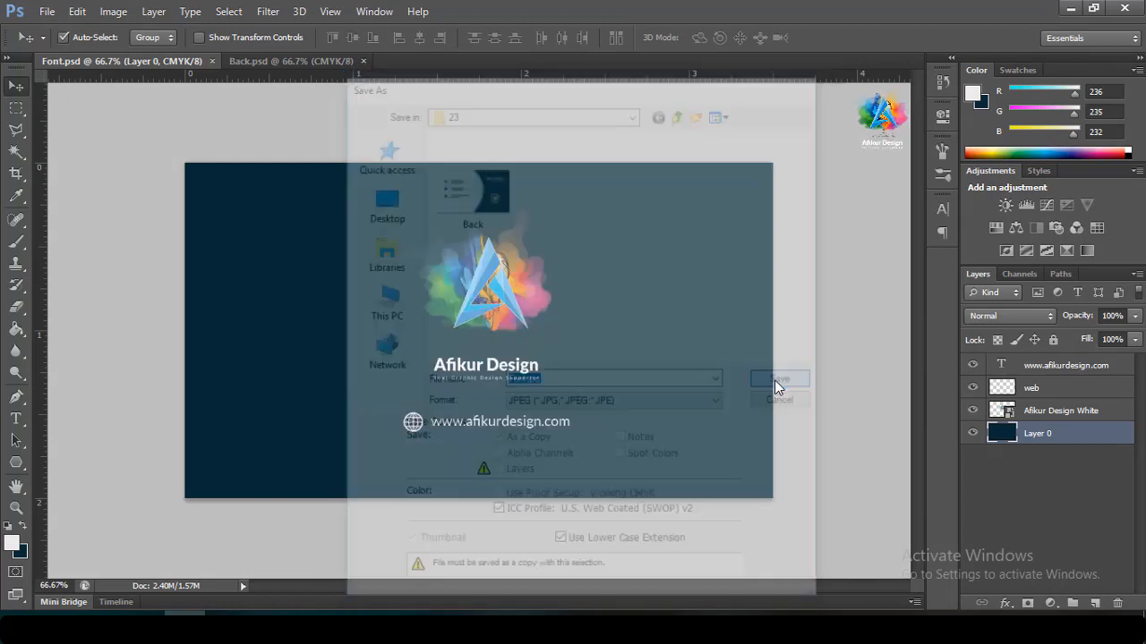
pyautogui.click(672, 154)
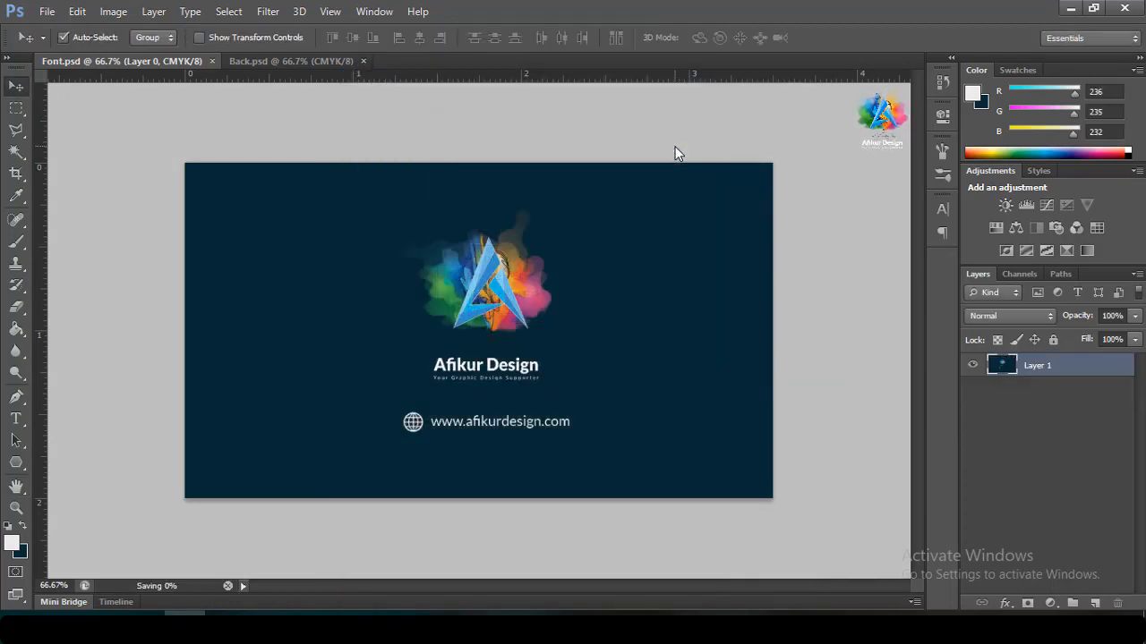